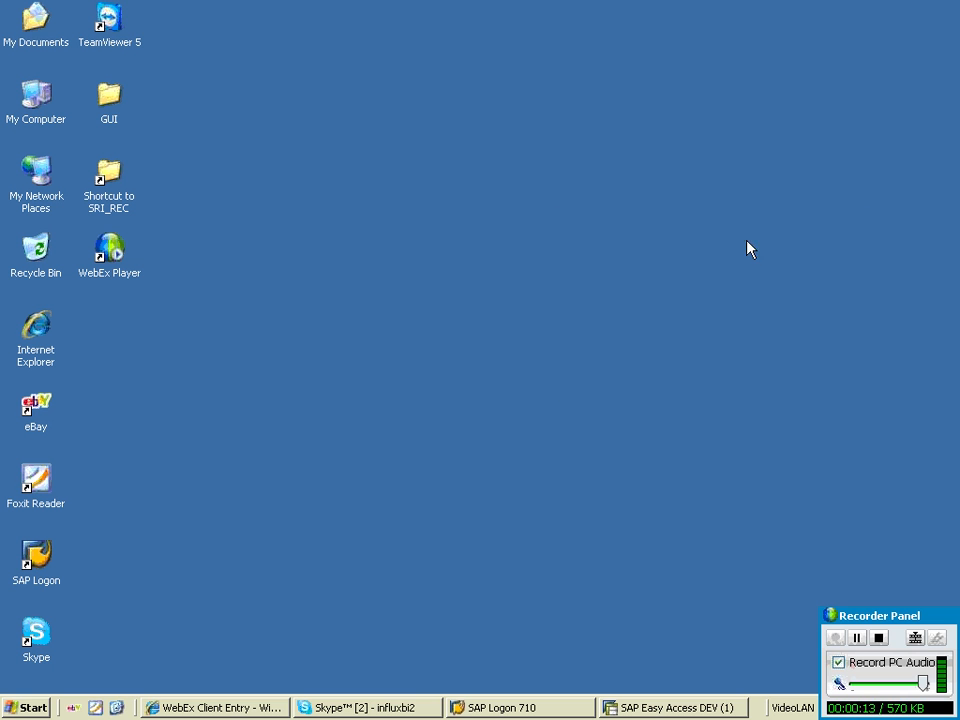
right_click(690, 216)
click(739, 245)
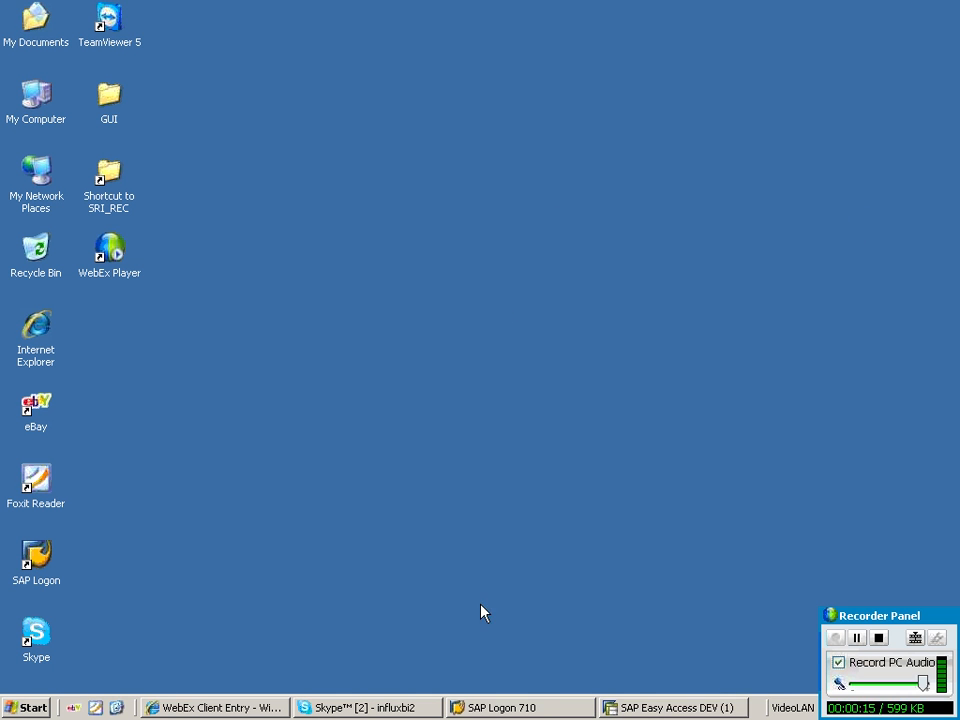
Switch to SAP Easy Access and start transaction rsa1 to open the Data Warehousing Workbench.
click(634, 706)
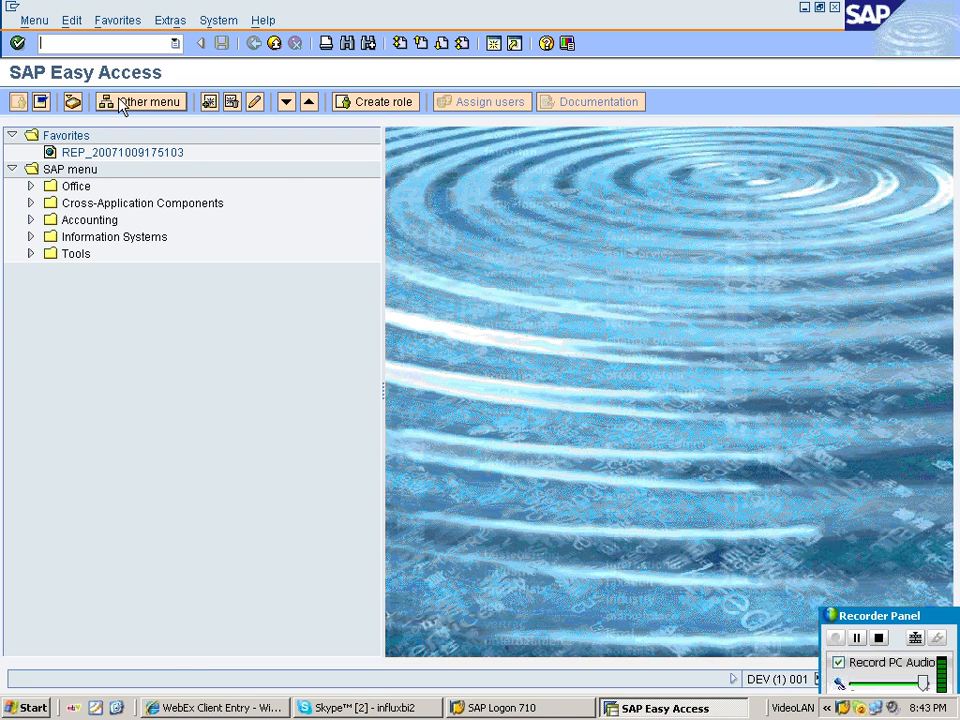
text(rsa1)
key(Return)
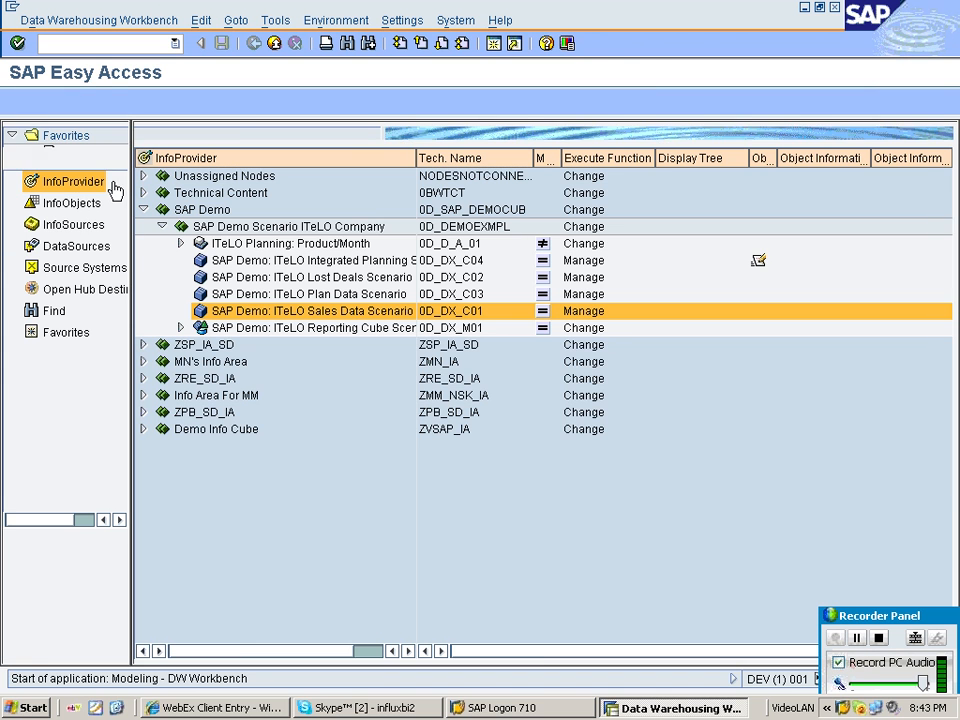
Browse the InfoObjects tree, expanding MN's Info Area and its characteristics catalog, then collapsing it.
click(80, 205)
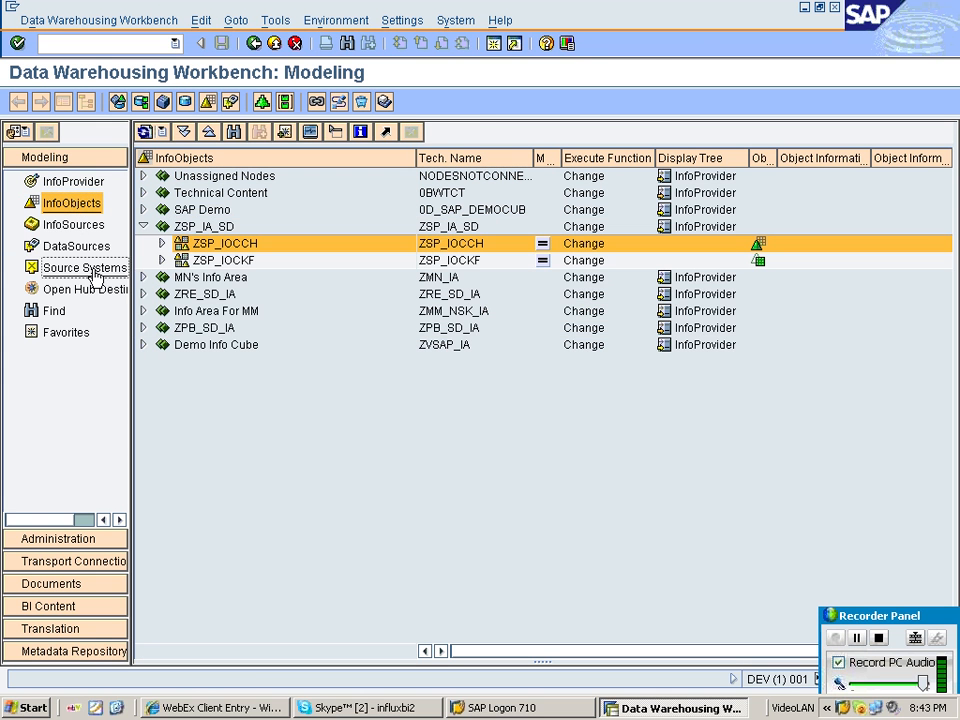
click(205, 277)
click(143, 278)
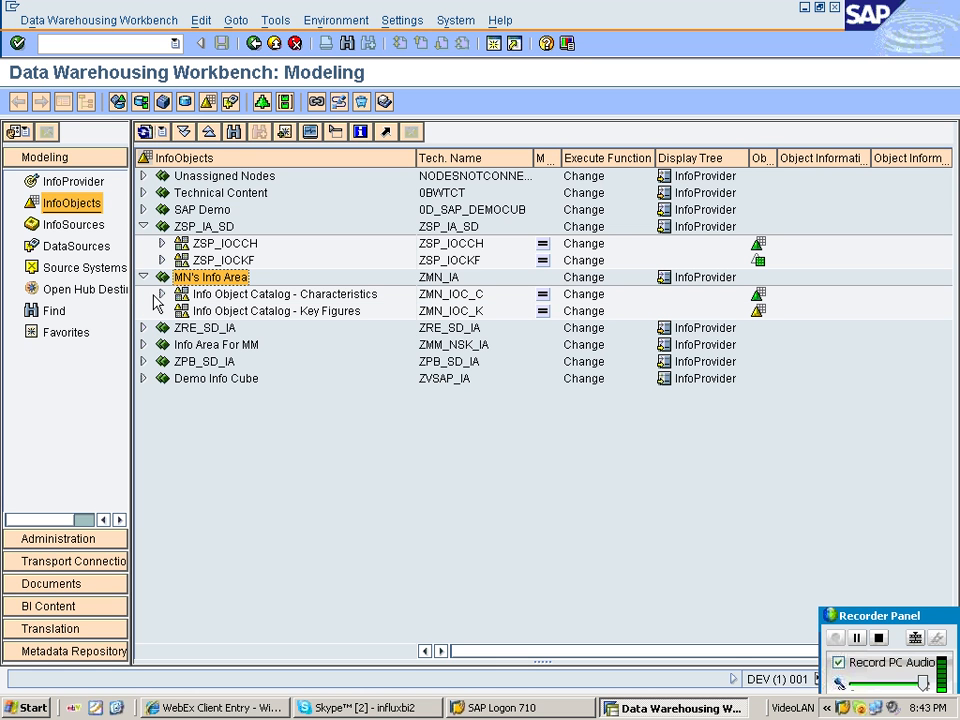
click(161, 294)
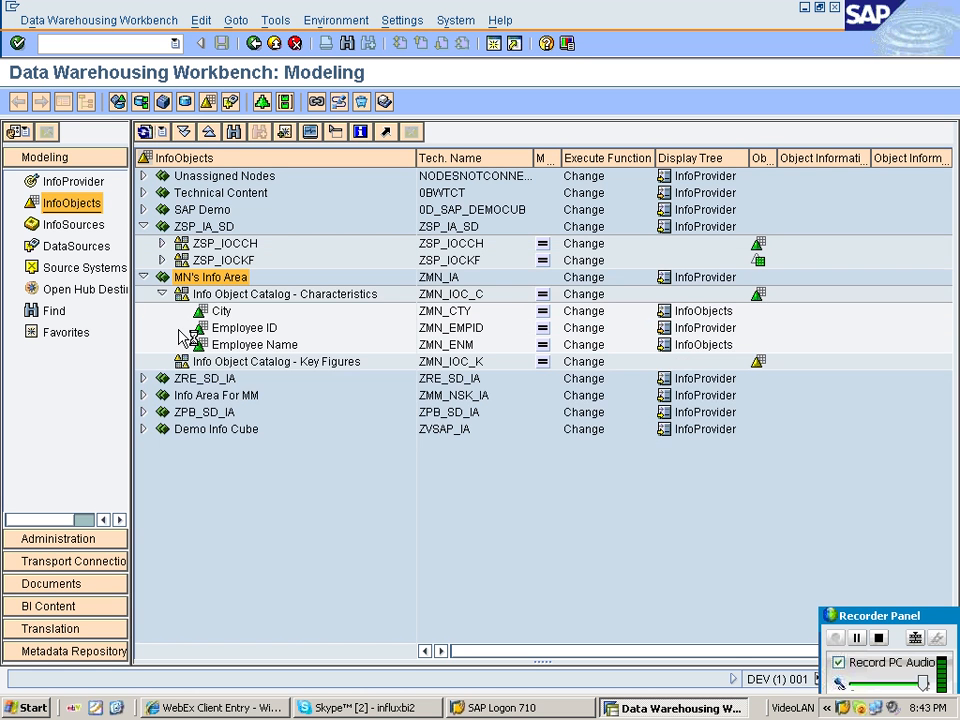
click(143, 278)
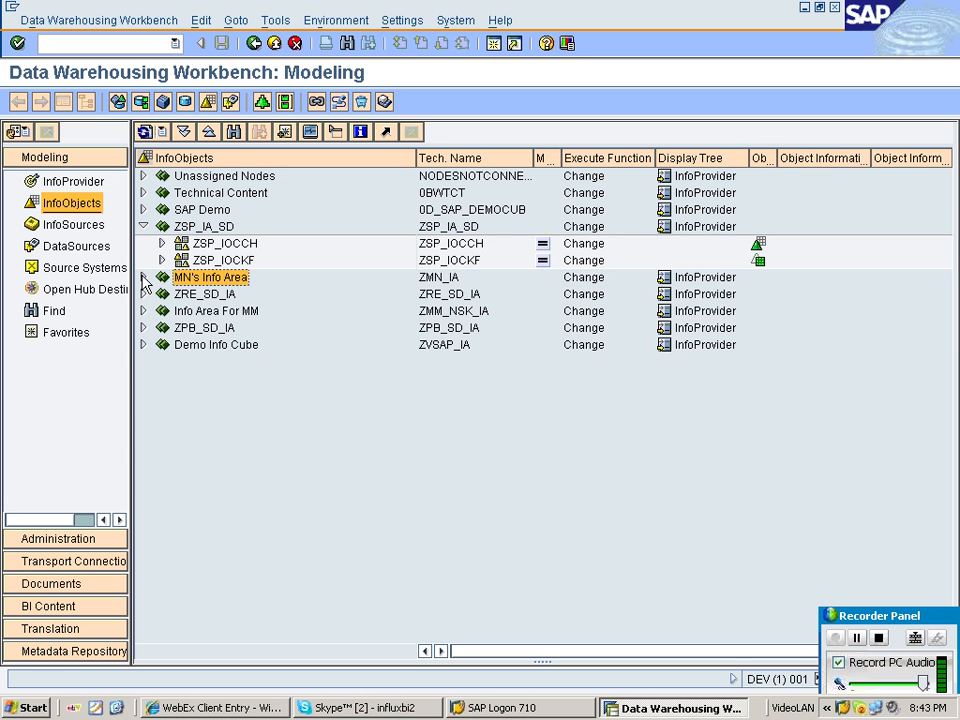
Expand Info Area For MM and both of its characteristic and key figure catalogs, selecting Material ID.
click(210, 312)
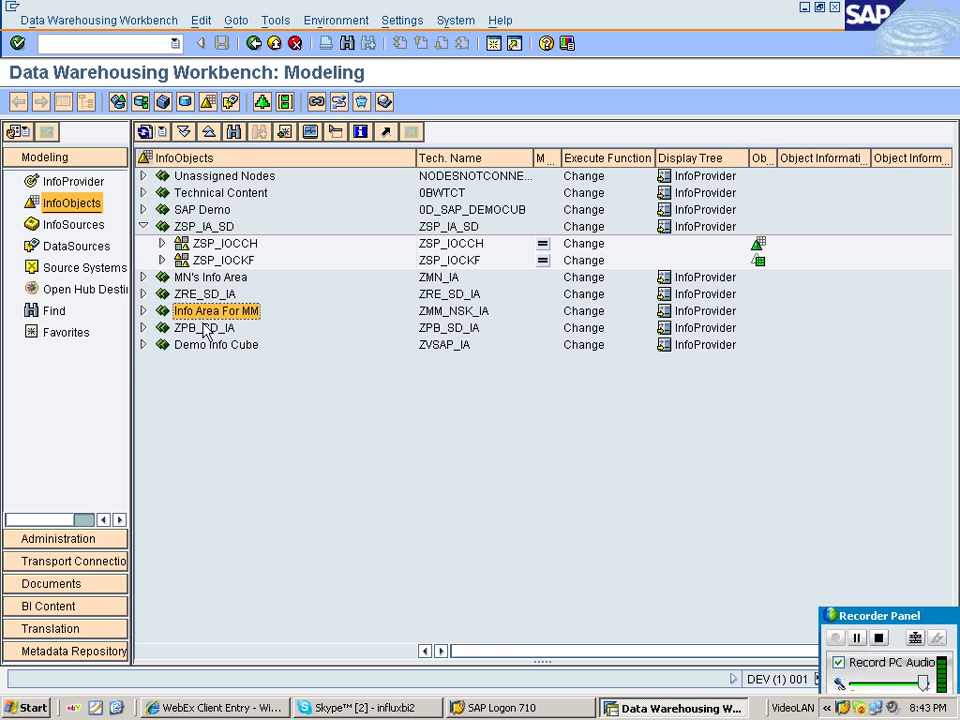
click(143, 311)
click(162, 328)
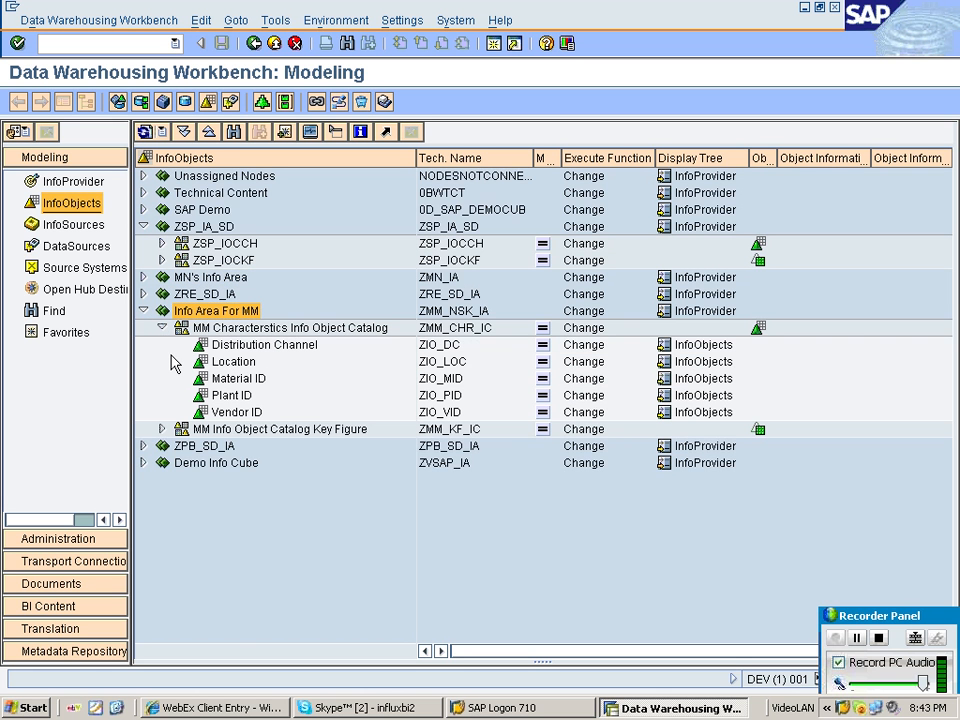
click(162, 429)
click(240, 380)
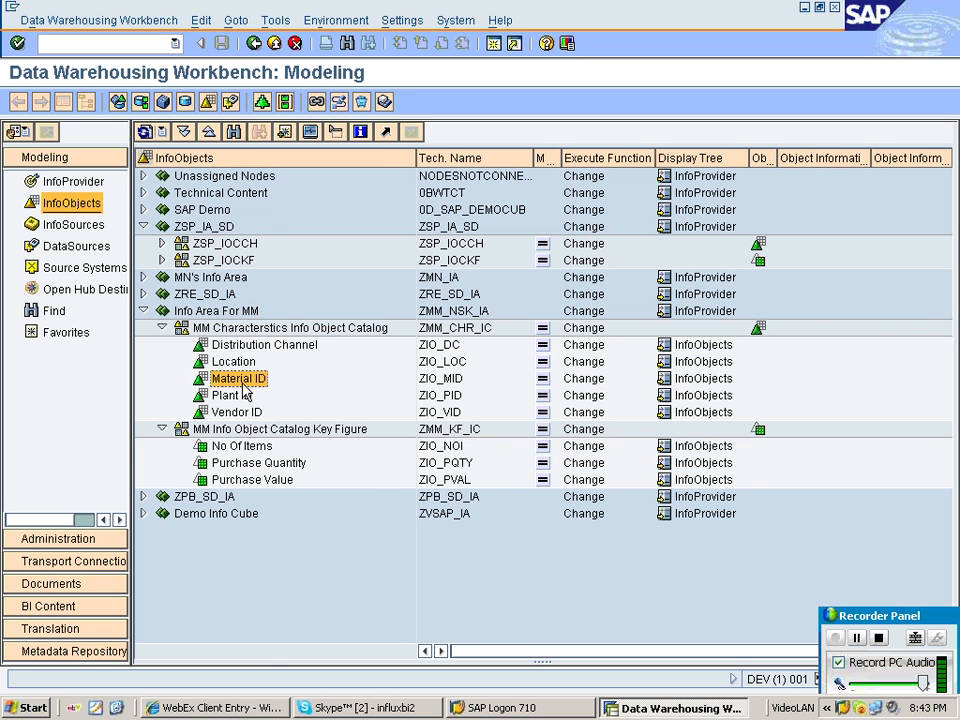
Open the Material ID characteristic ZIO_MID and examine its General and Hierarchy settings before returning.
double_click(255, 382)
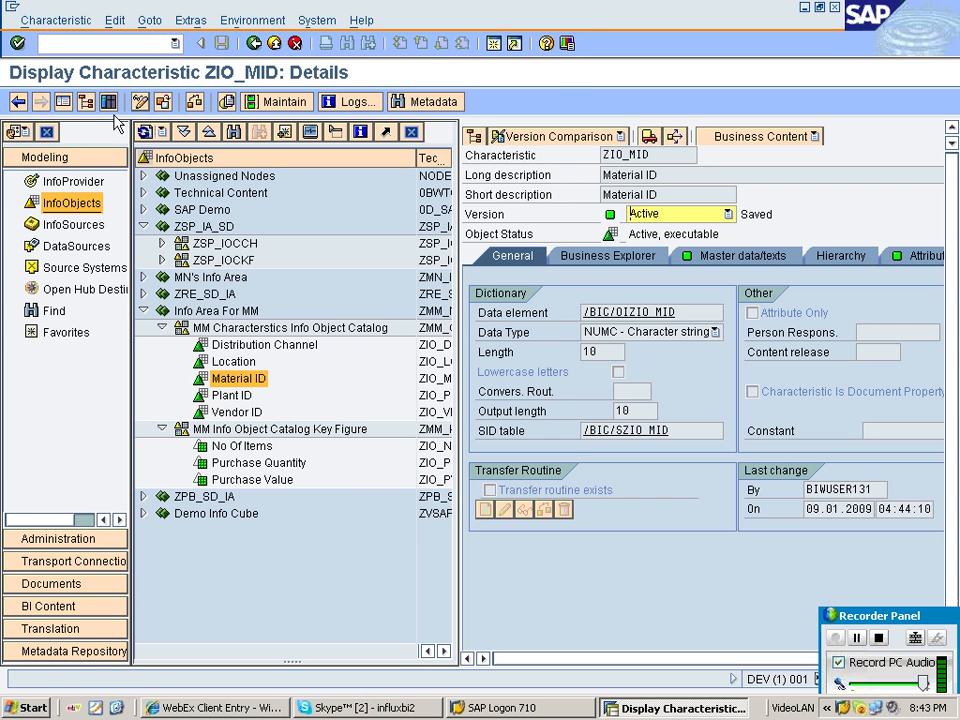
click(88, 103)
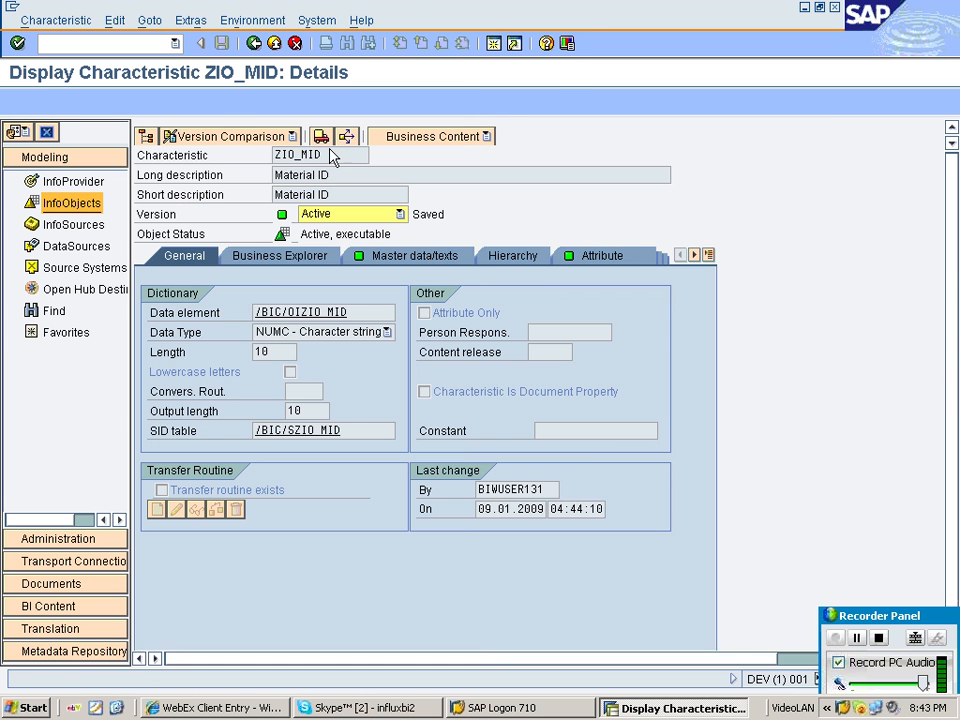
click(510, 255)
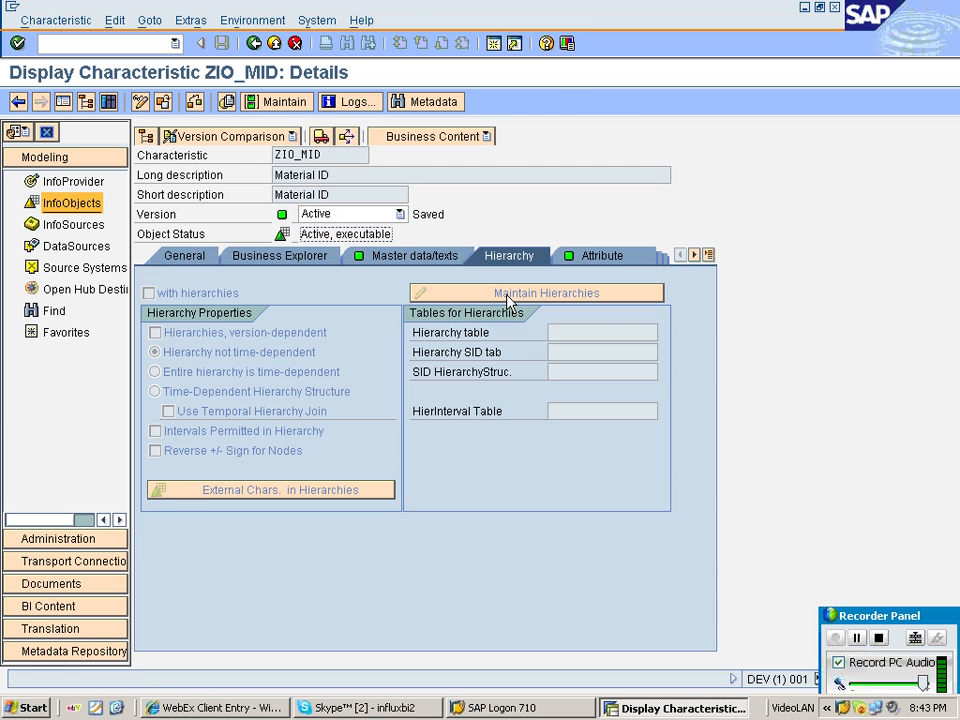
click(226, 101)
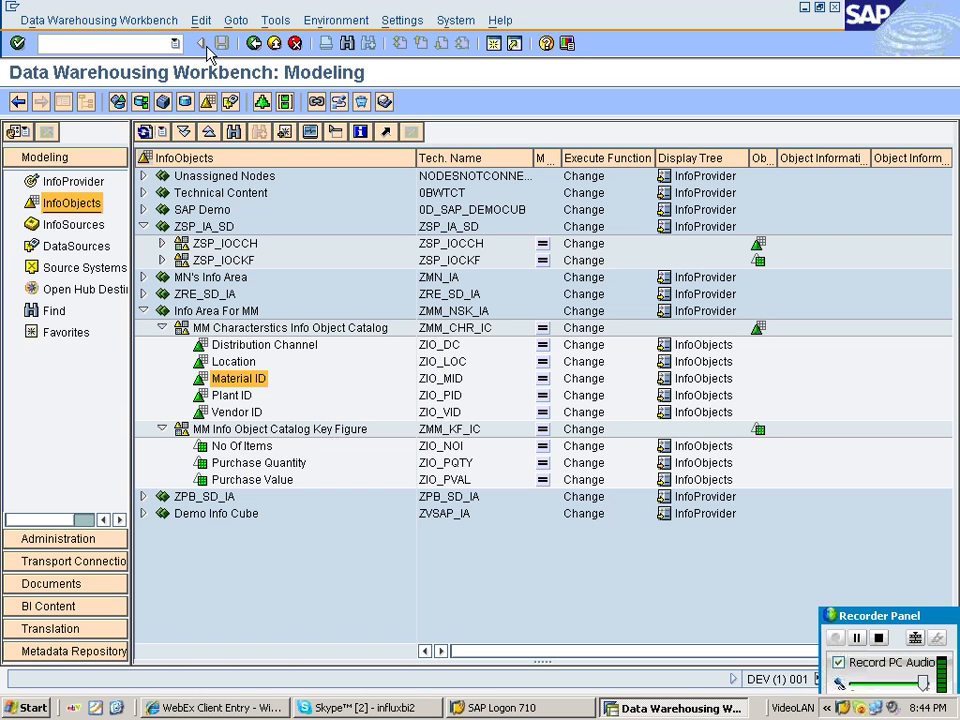
click(326, 707)
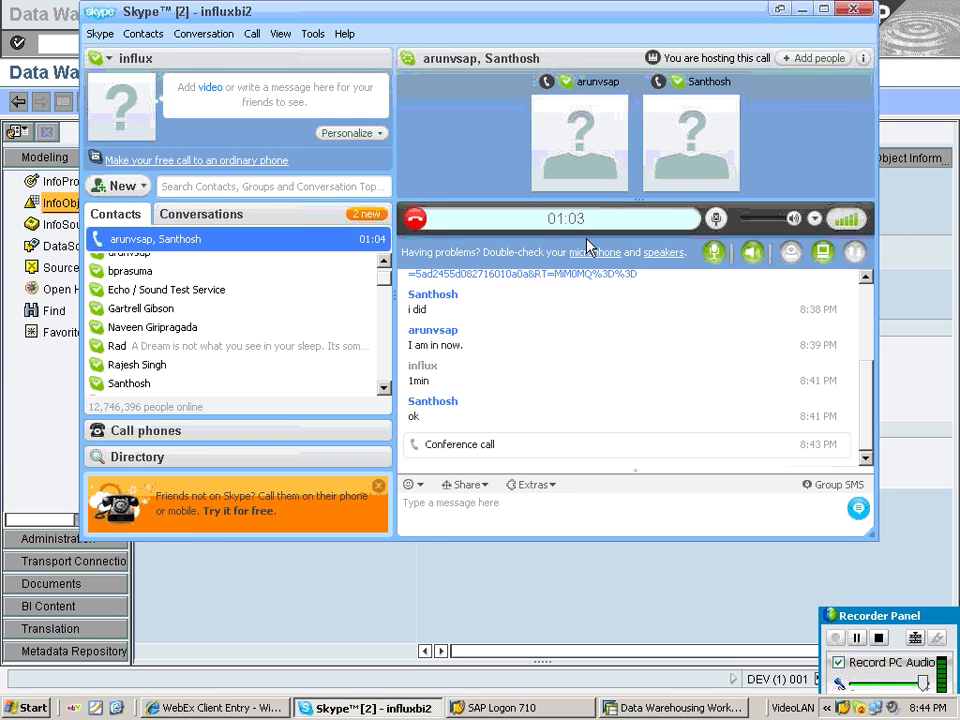
click(343, 617)
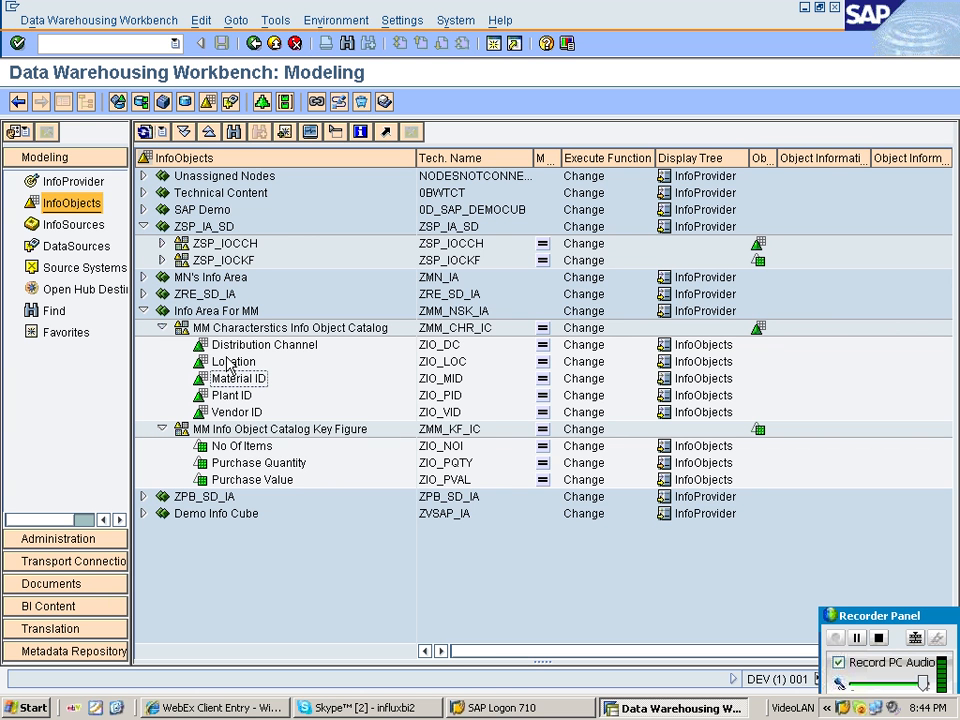
click(372, 708)
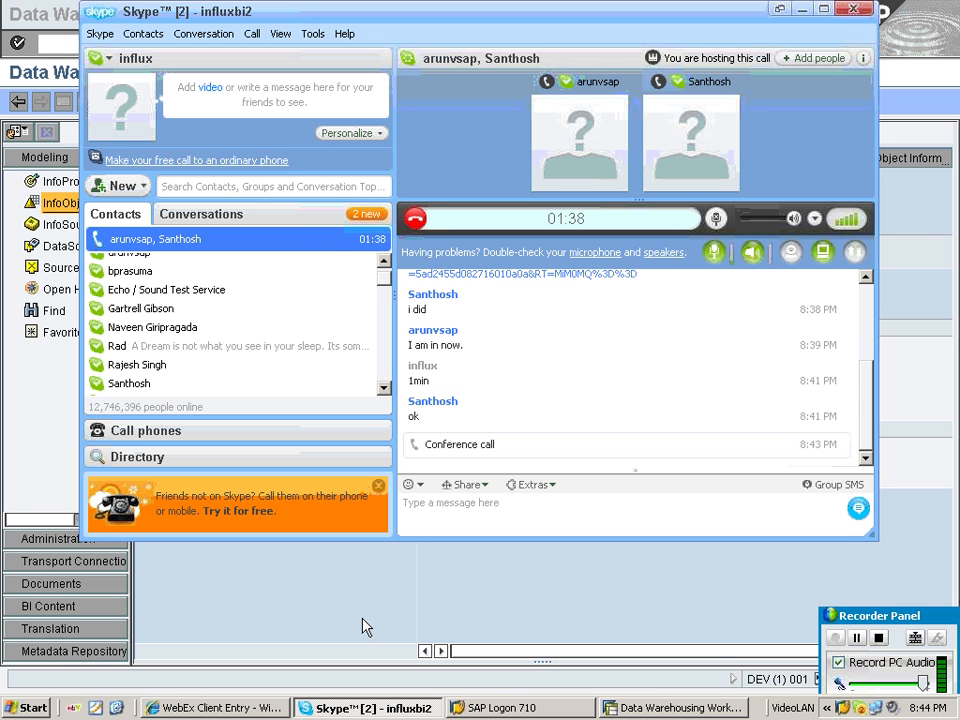
click(367, 625)
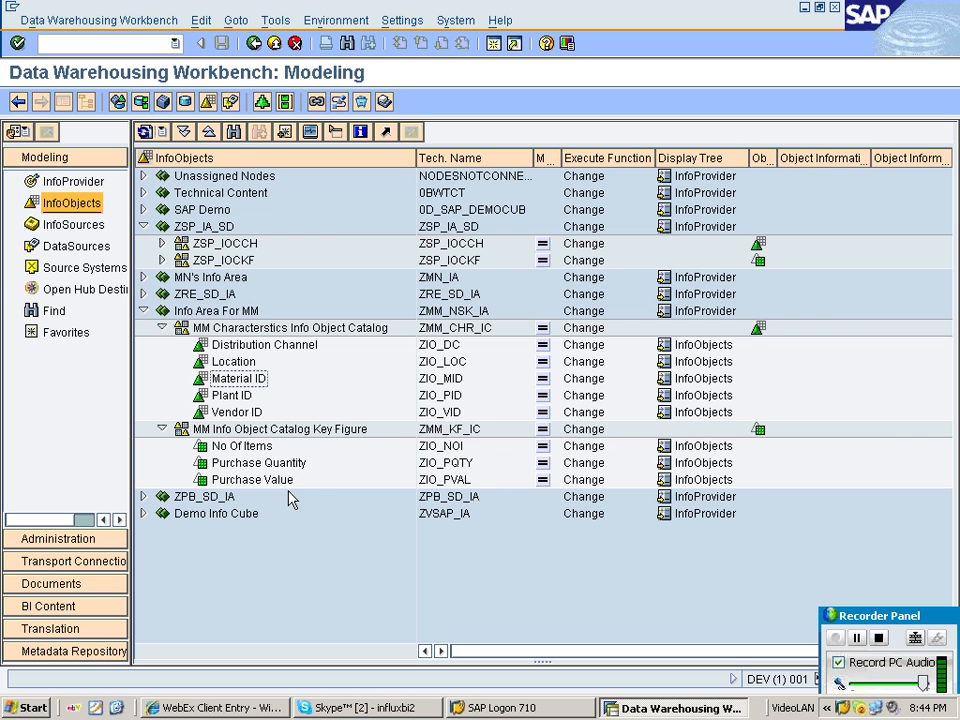
Switch to the InfoProvider view, expand Demo Info Cube, and open the Object Overview of its Data Store Object.
click(72, 181)
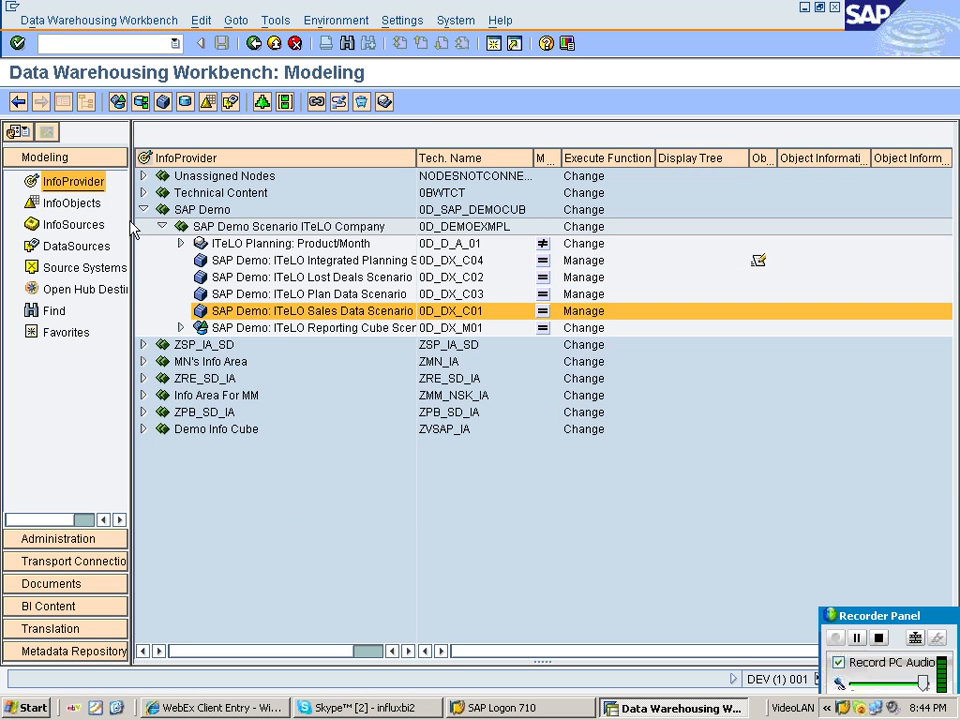
click(143, 209)
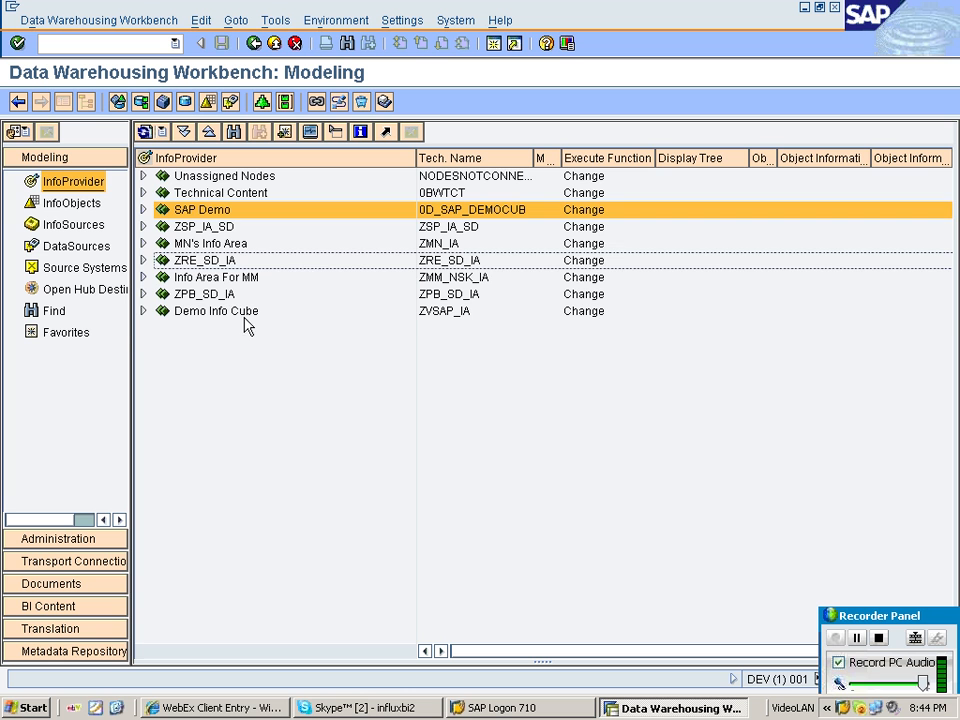
click(238, 312)
click(143, 311)
click(235, 327)
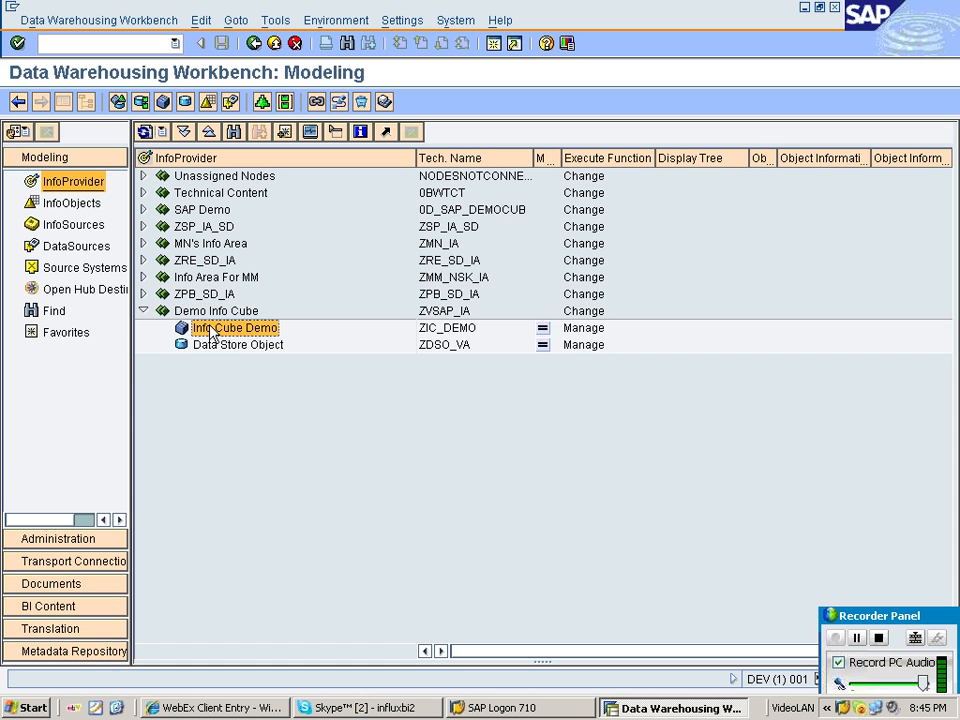
click(232, 345)
click(229, 329)
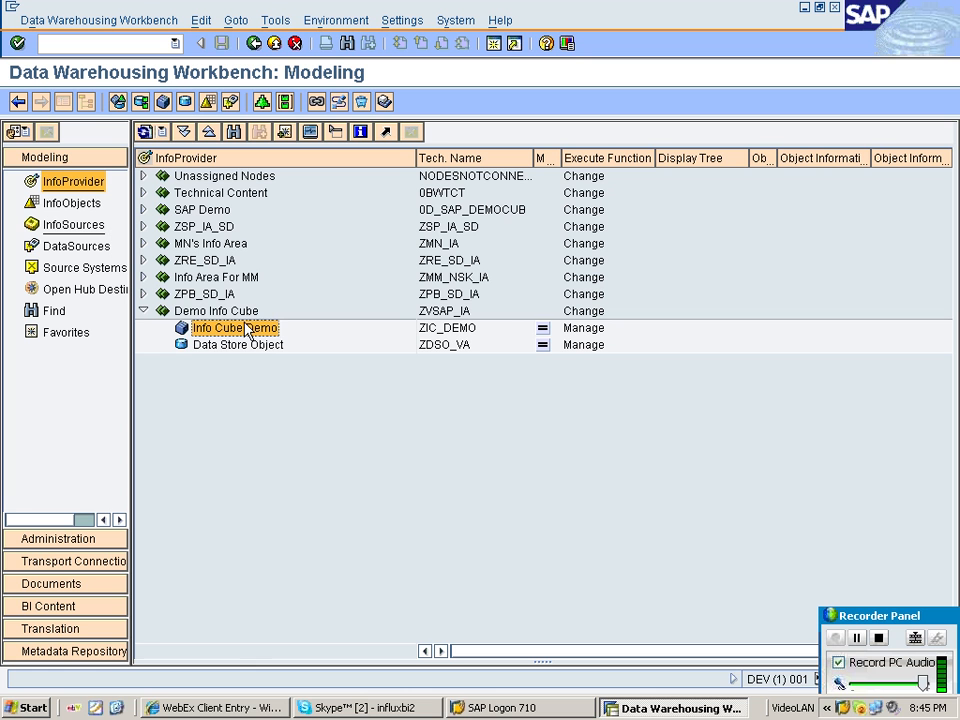
click(261, 348)
right_click(261, 348)
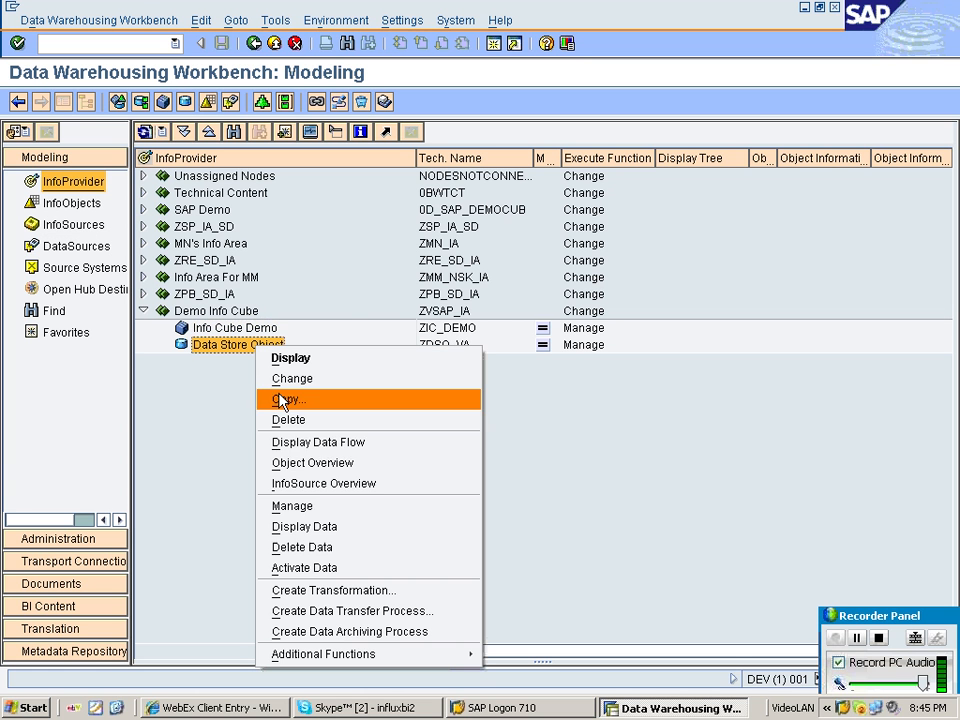
click(330, 452)
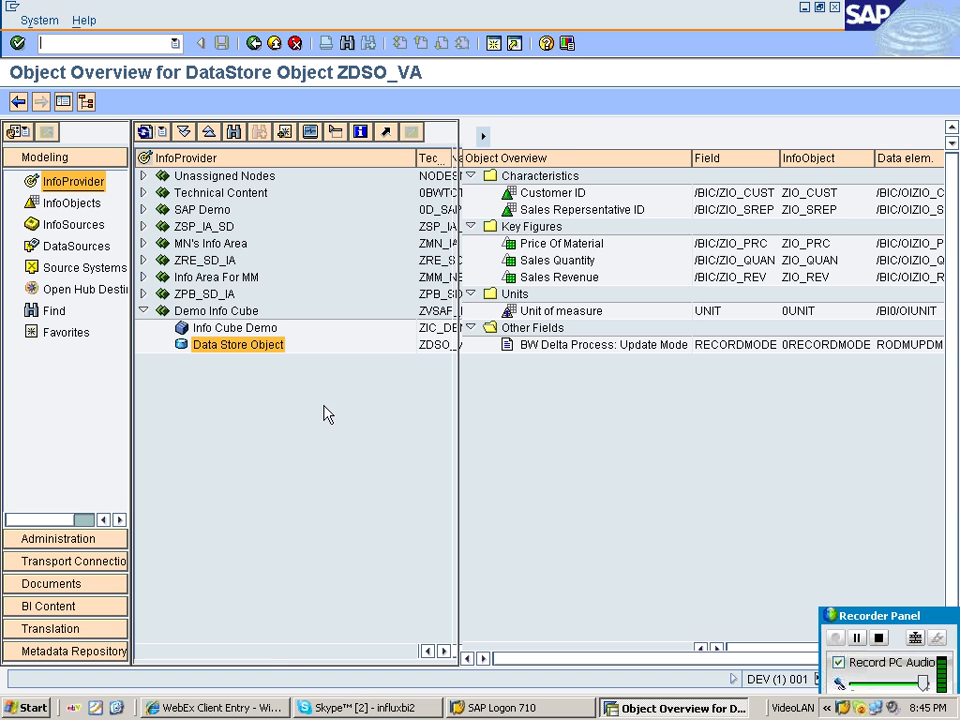
Examine the DataStore object's characteristics and key figures listed in the object overview.
click(561, 210)
click(570, 244)
click(573, 261)
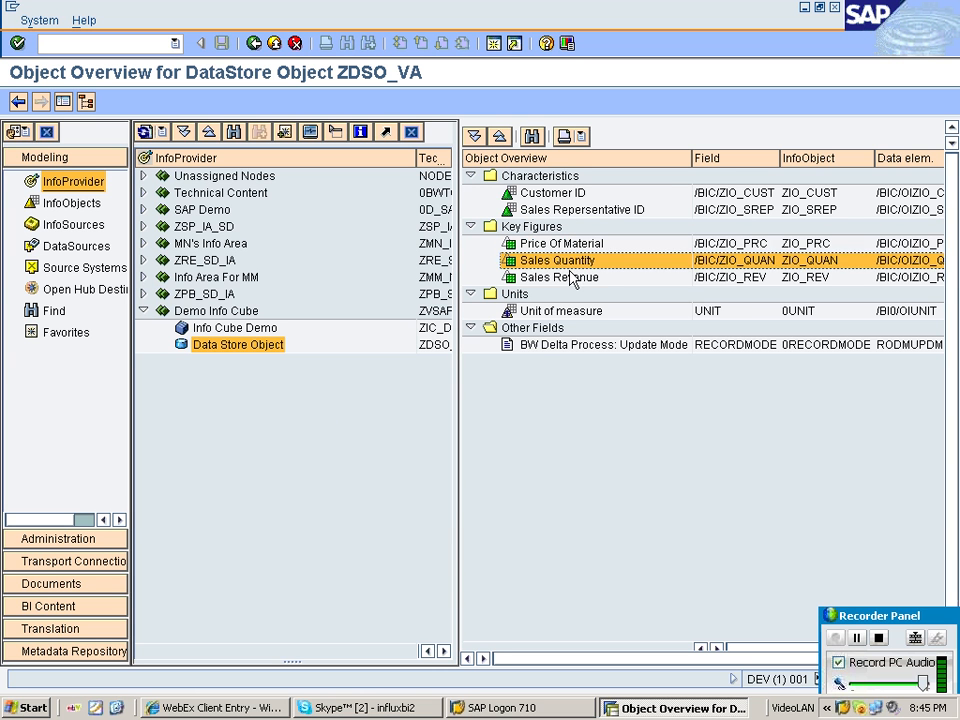
click(560, 278)
click(522, 178)
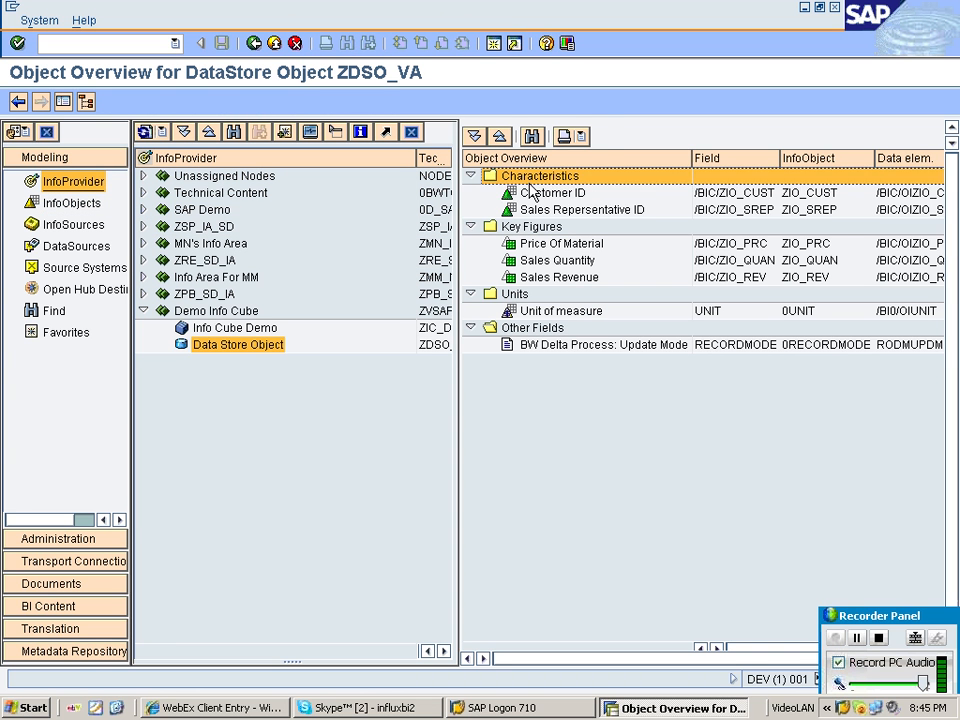
click(545, 193)
click(568, 209)
click(561, 196)
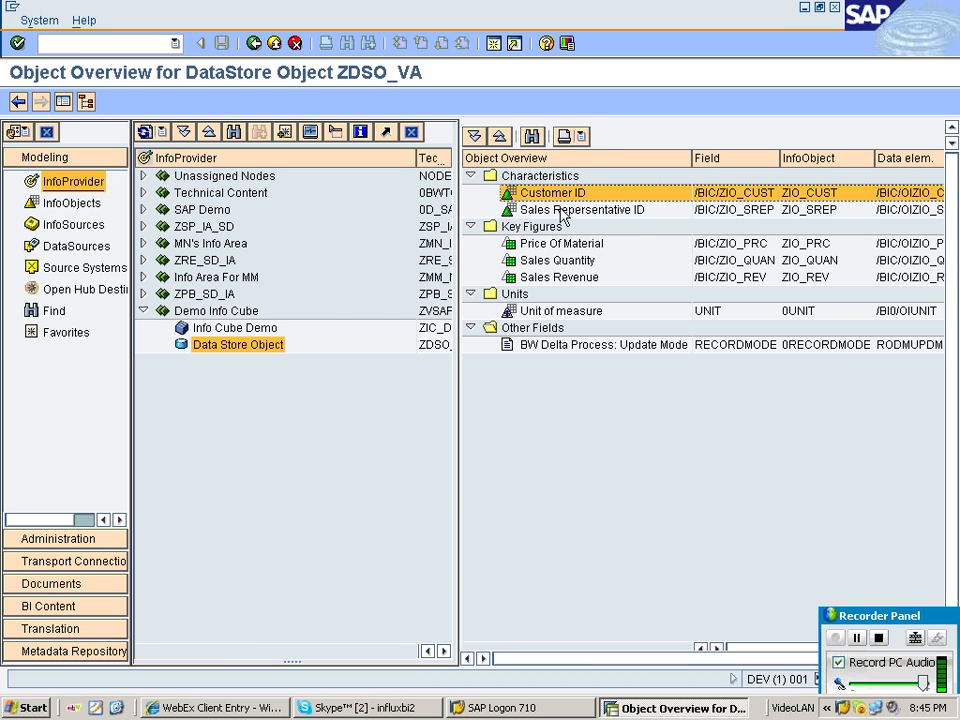
click(559, 212)
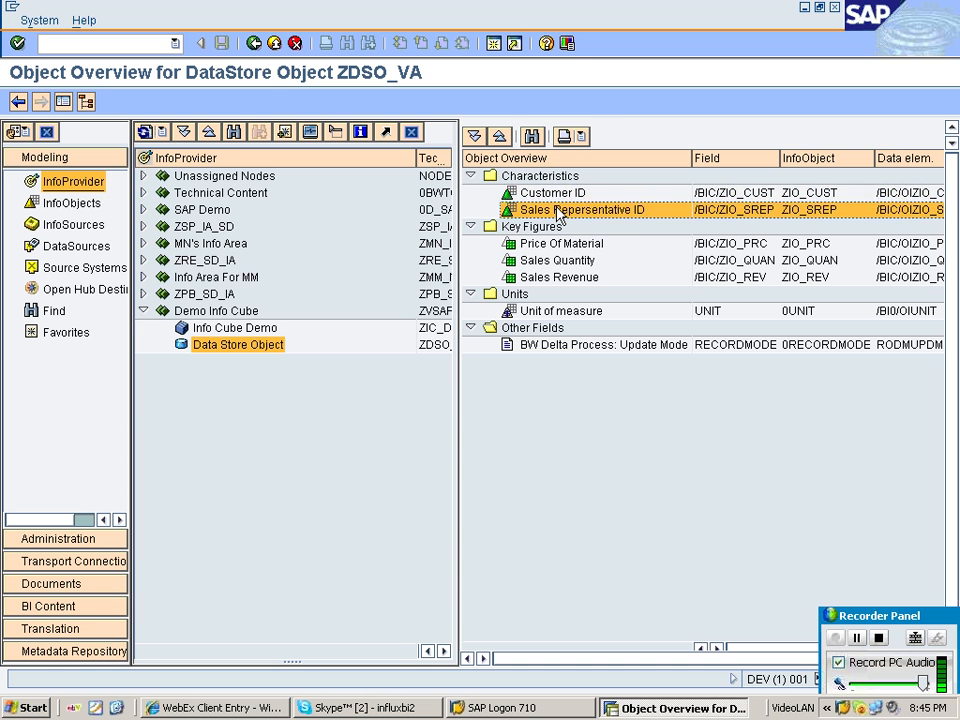
click(552, 195)
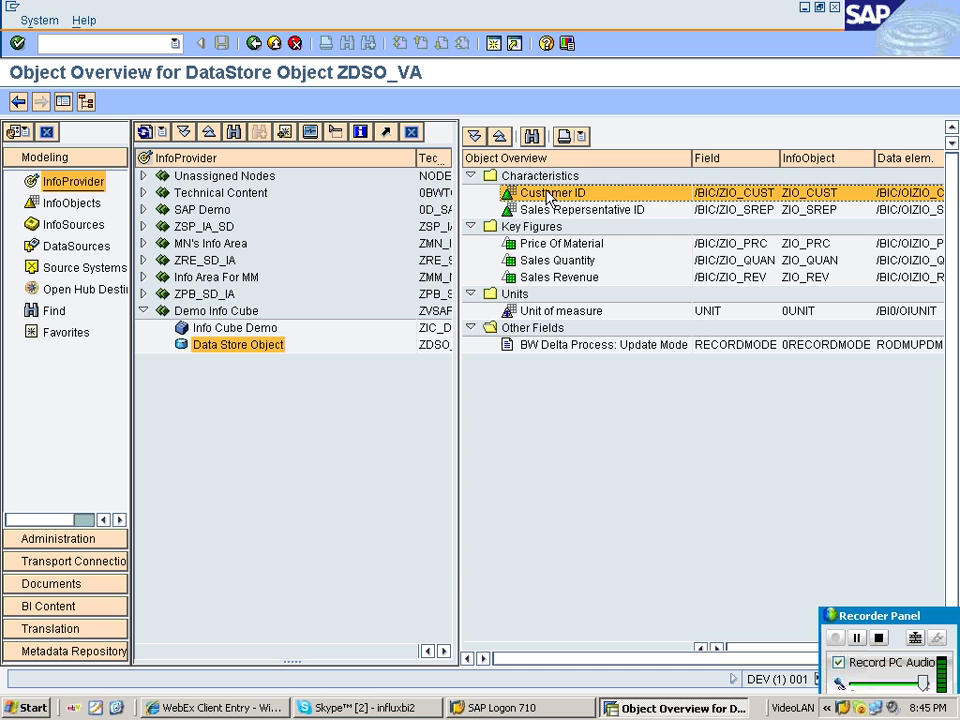
Display the data model of Info Cube Demo and expand its Material, Customer and Sales Region dimensions.
right_click(264, 327)
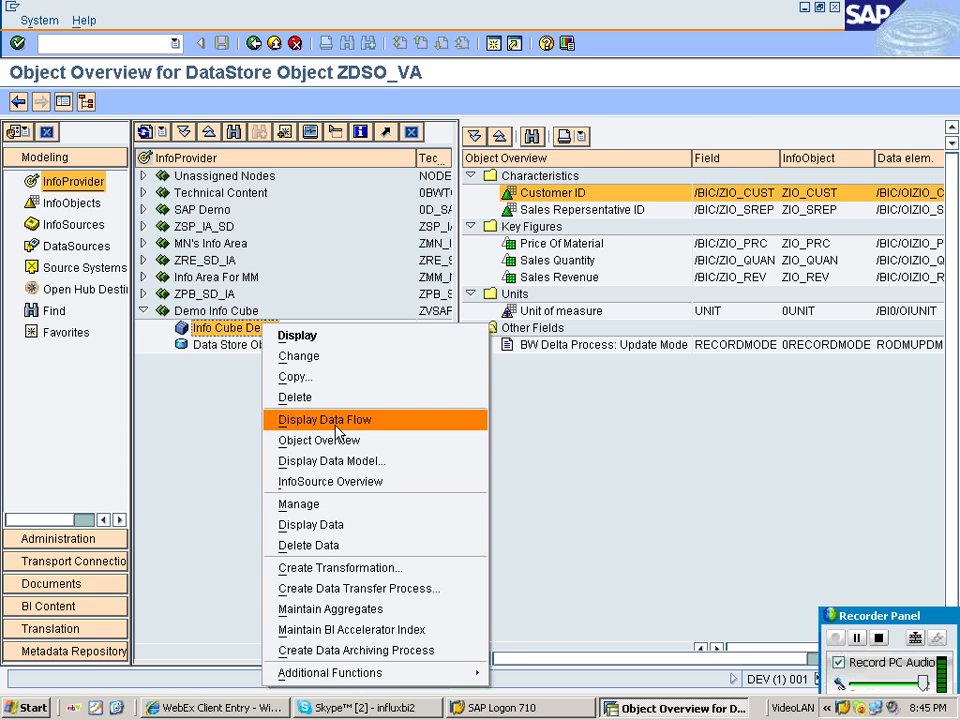
click(362, 462)
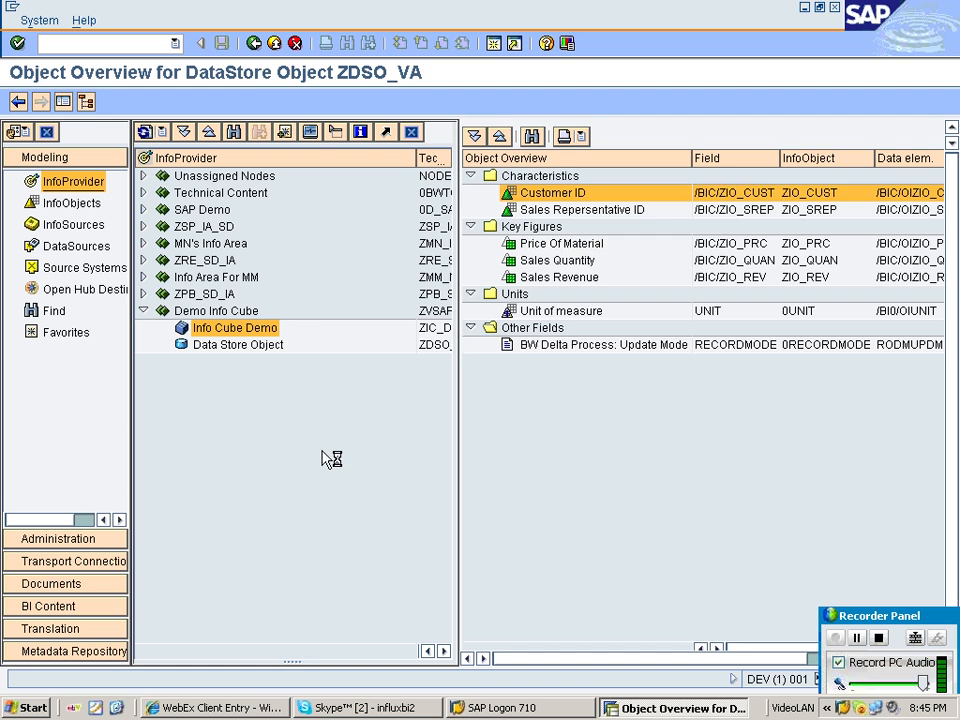
click(546, 210)
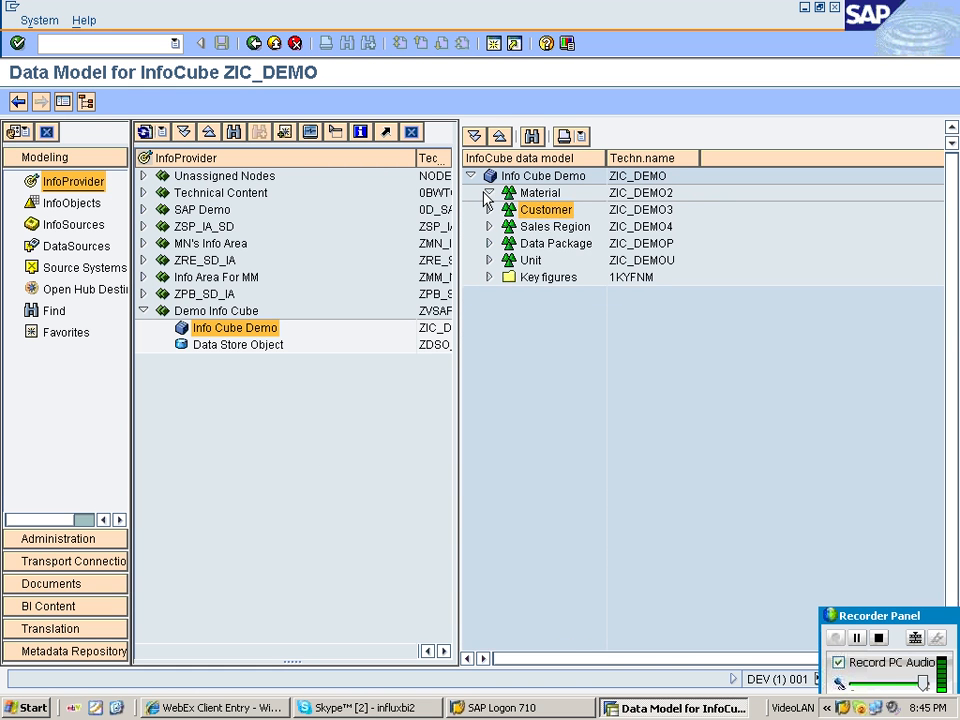
click(488, 193)
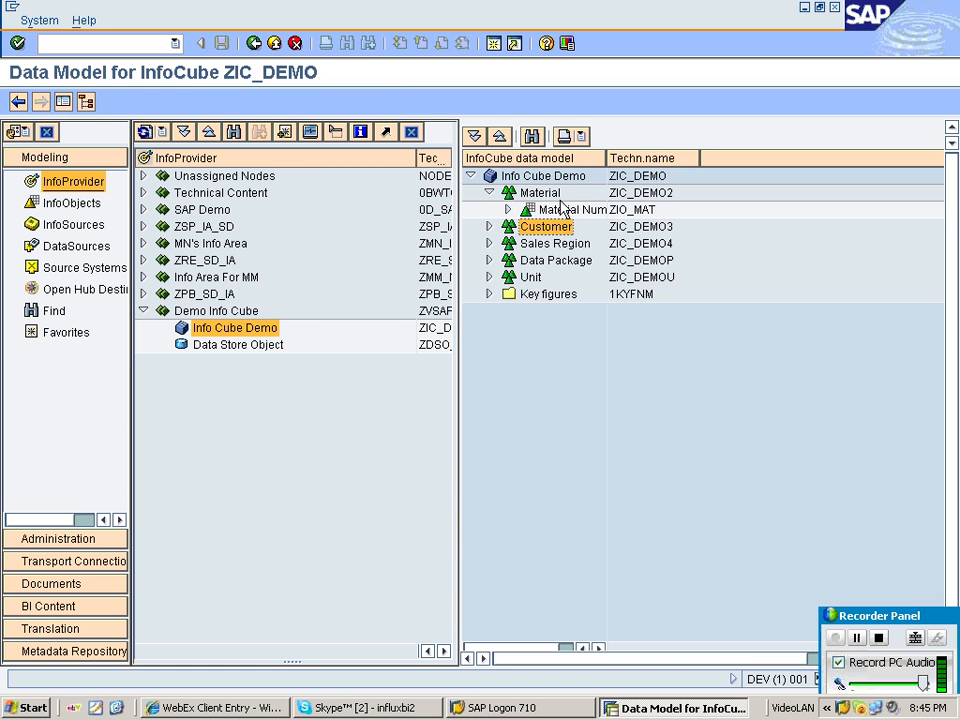
click(488, 226)
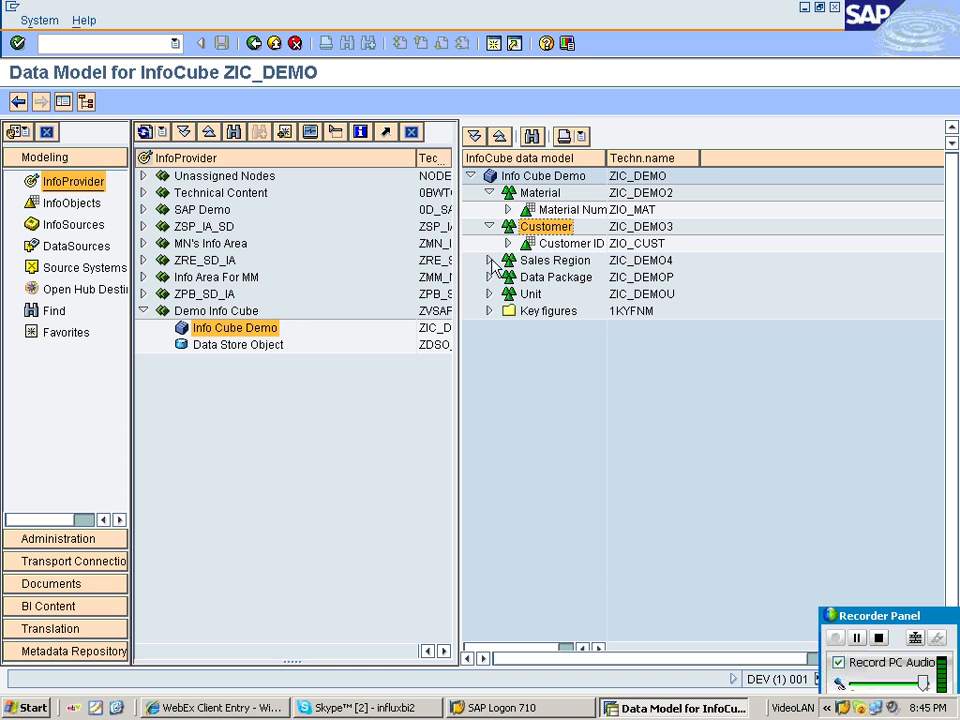
click(489, 260)
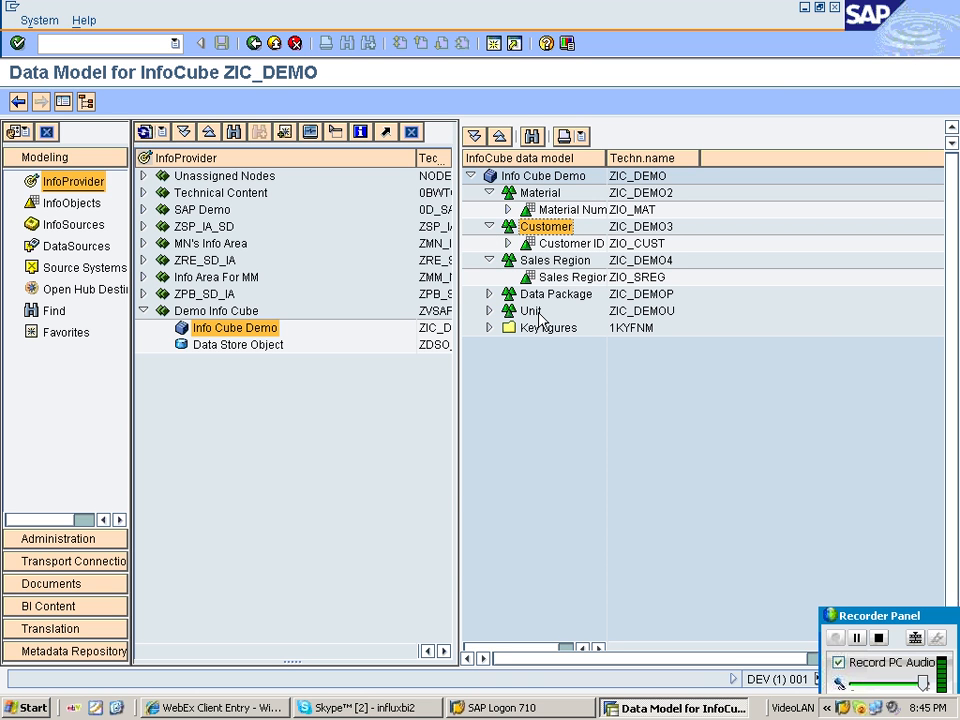
Examine the Material Number, Customer ID and Sales Region characteristics in the Info Cube Demo data model.
click(566, 279)
click(565, 247)
click(557, 213)
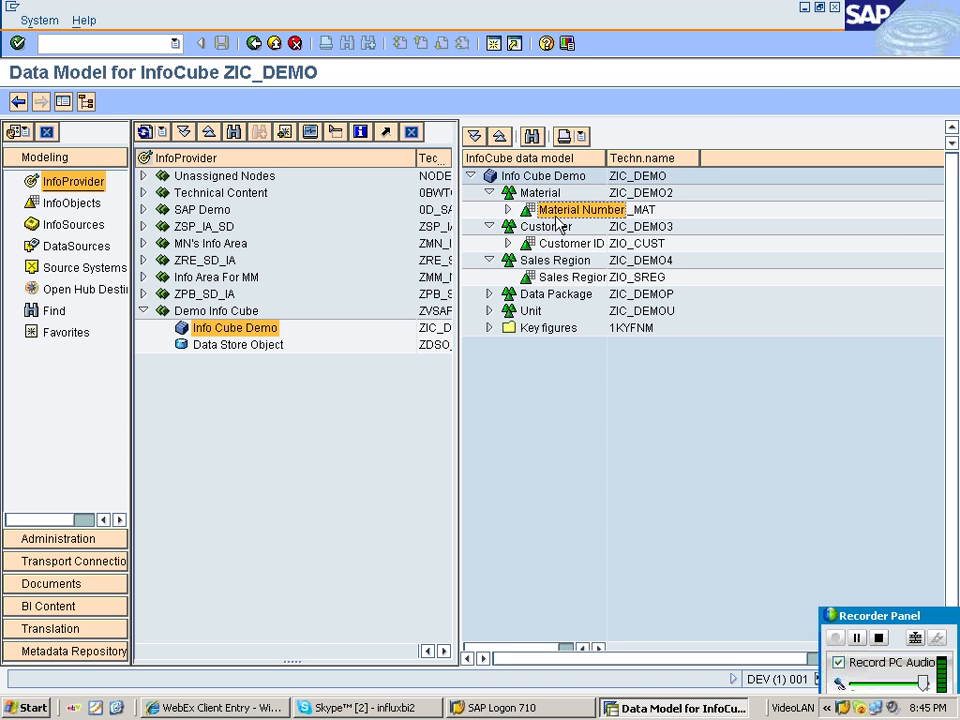
click(560, 244)
click(568, 279)
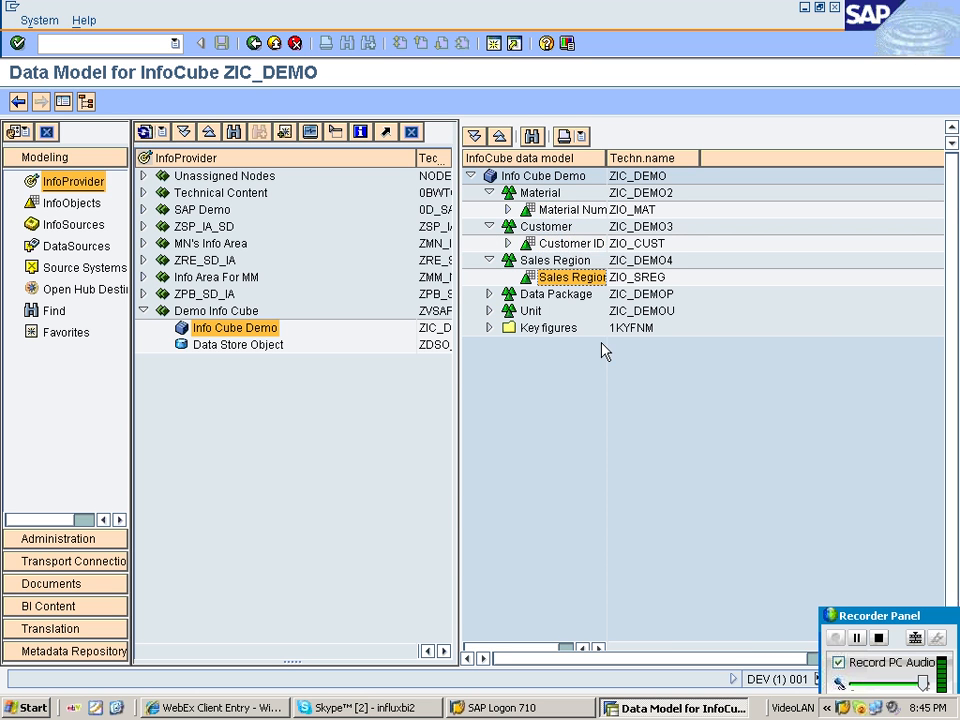
click(568, 243)
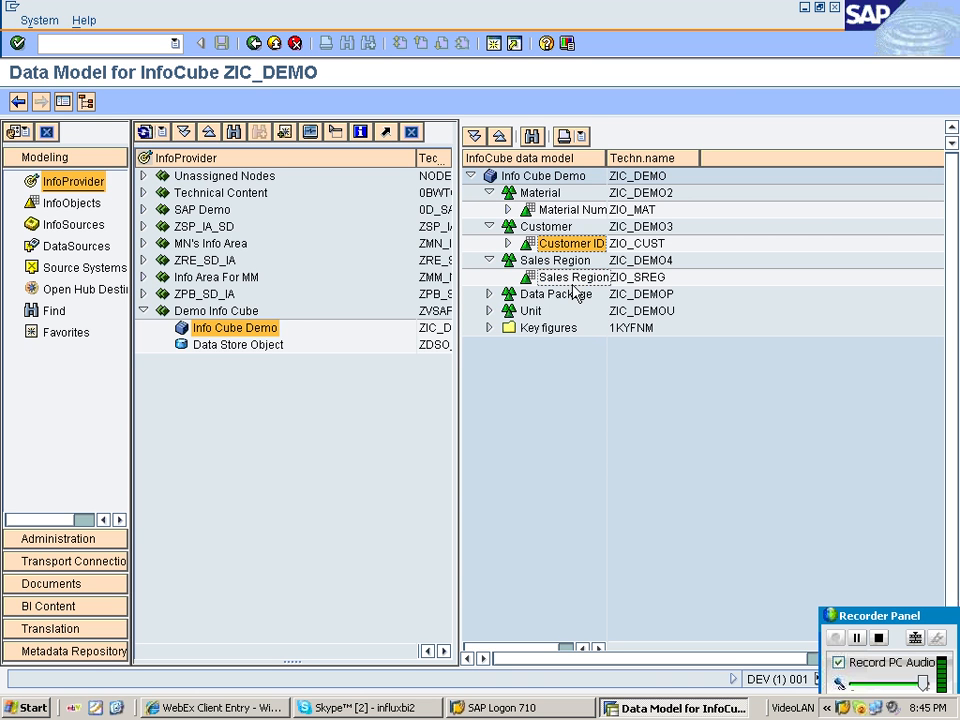
click(572, 278)
click(588, 211)
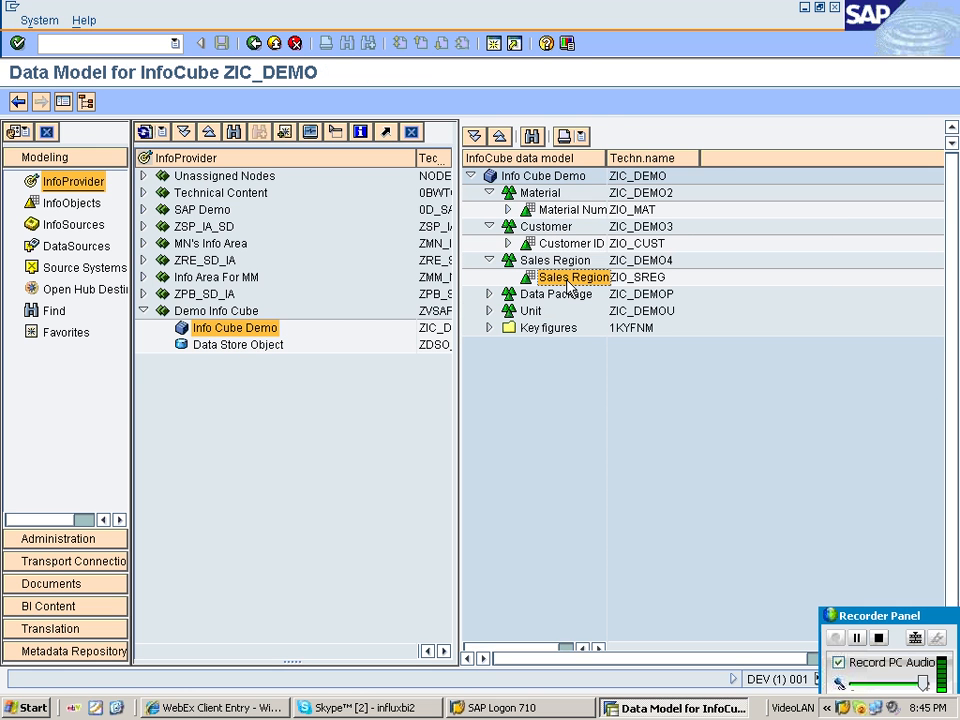
click(571, 243)
click(551, 209)
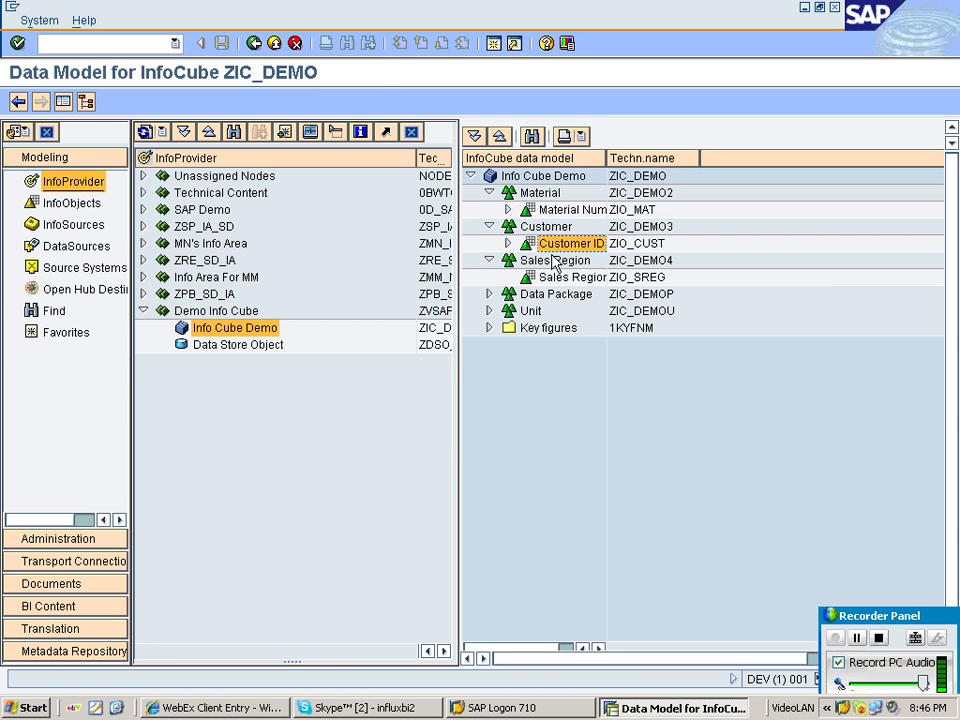
click(548, 281)
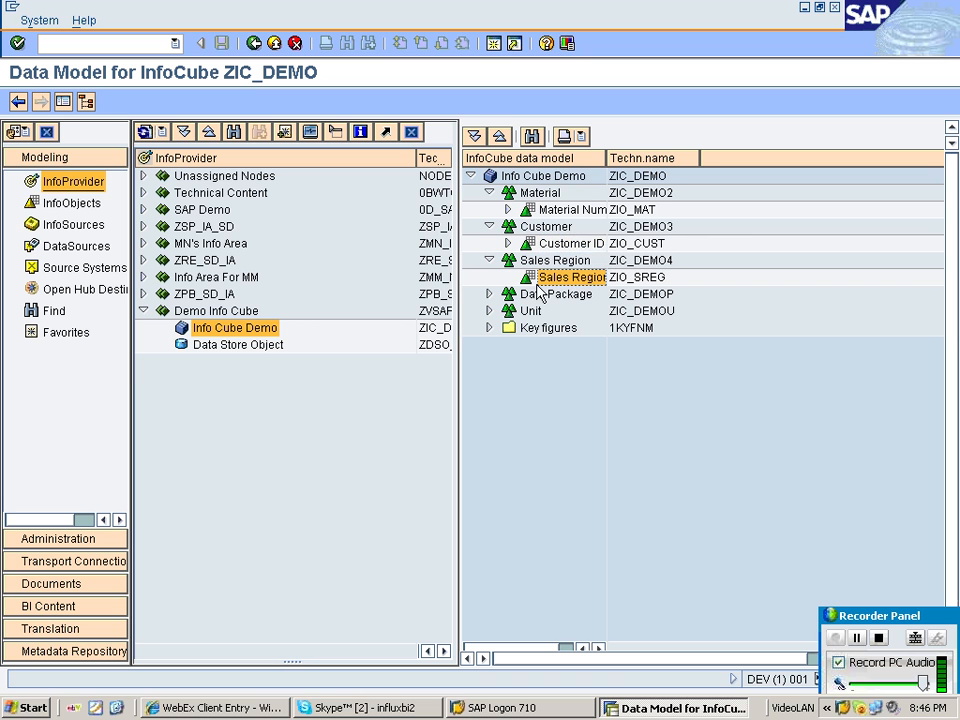
key(Up)
key(Up)
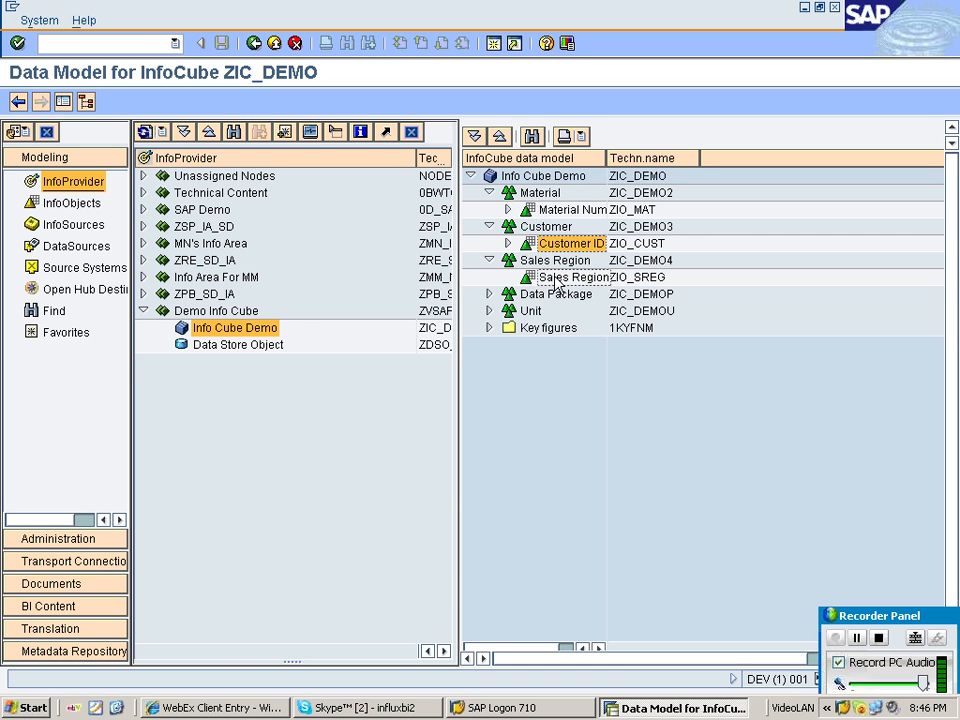
click(545, 283)
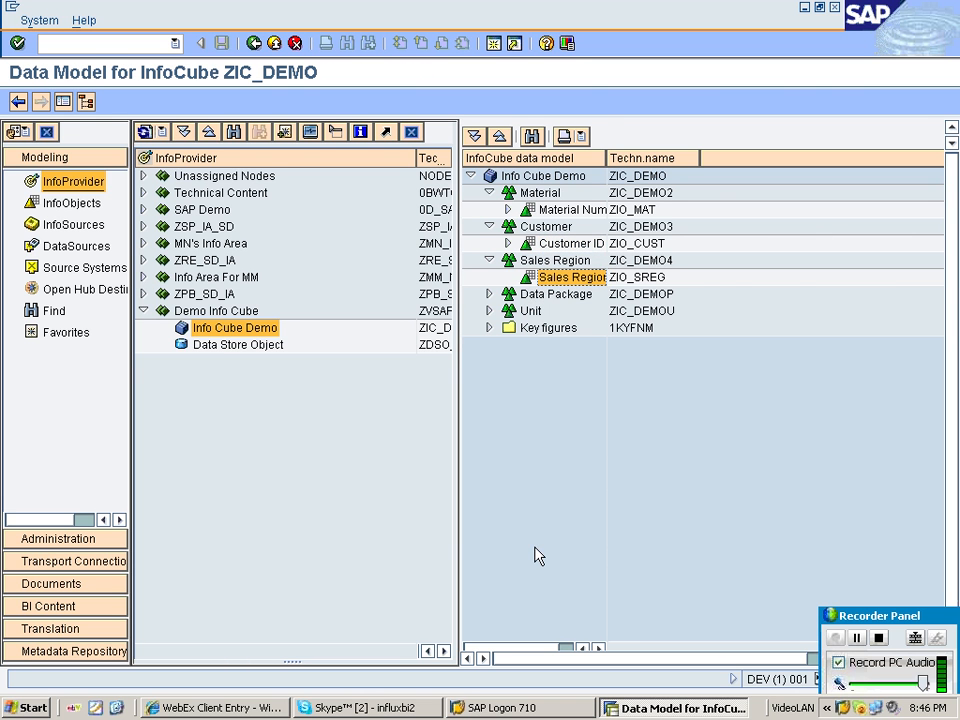
Switch to SAP Logon and log on to the sap bw 3.5 system.
click(505, 707)
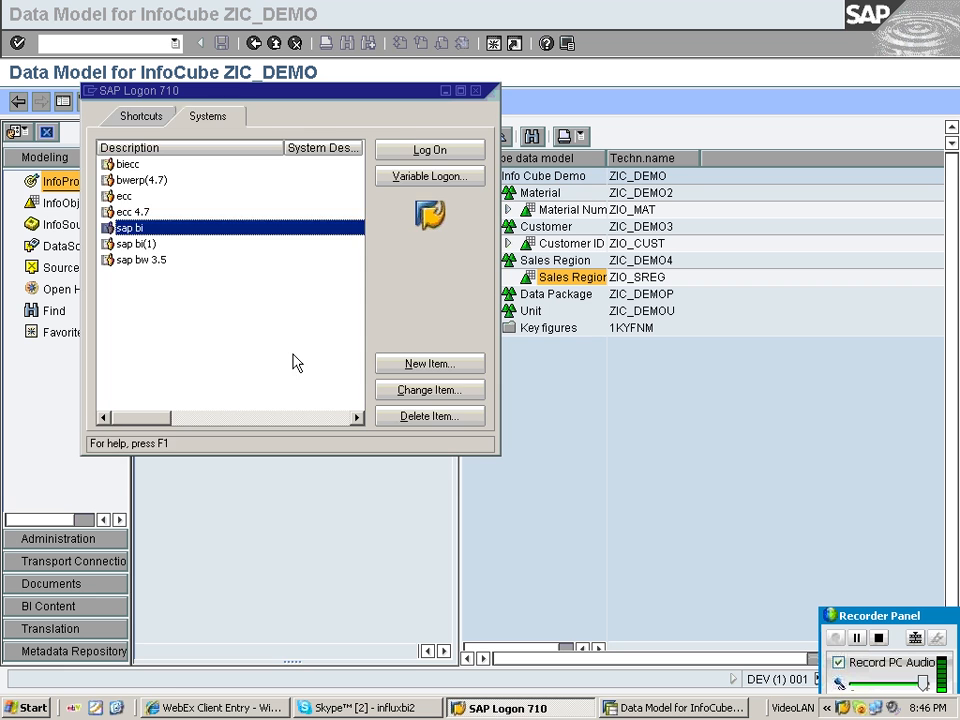
click(150, 261)
click(416, 148)
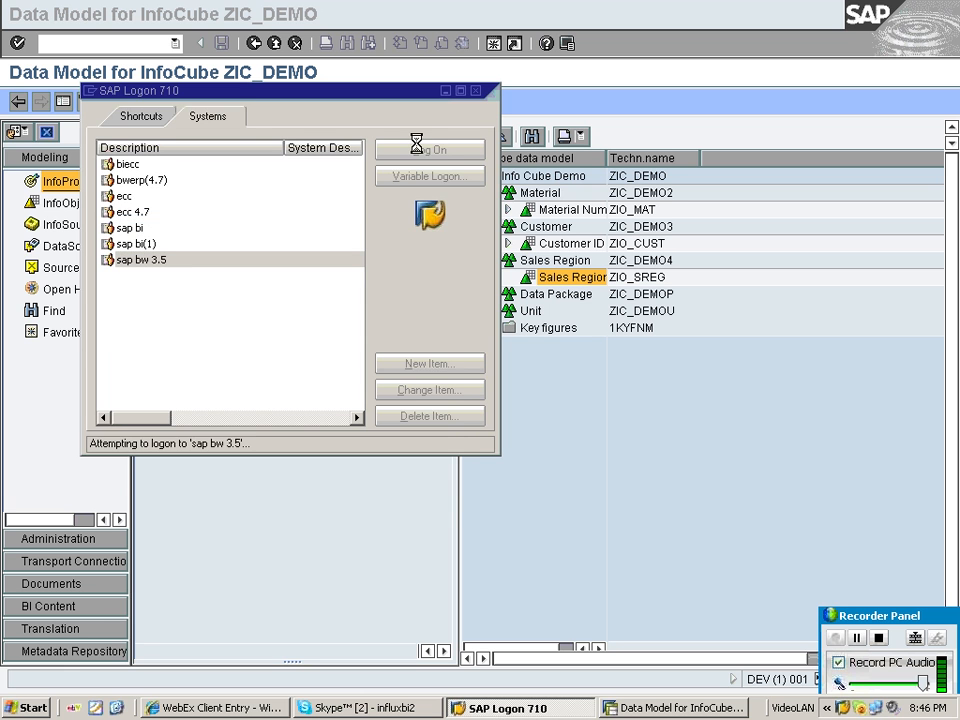
Enter the user name and the account password on the logon screen for client 800 and sign in.
text(sapus)
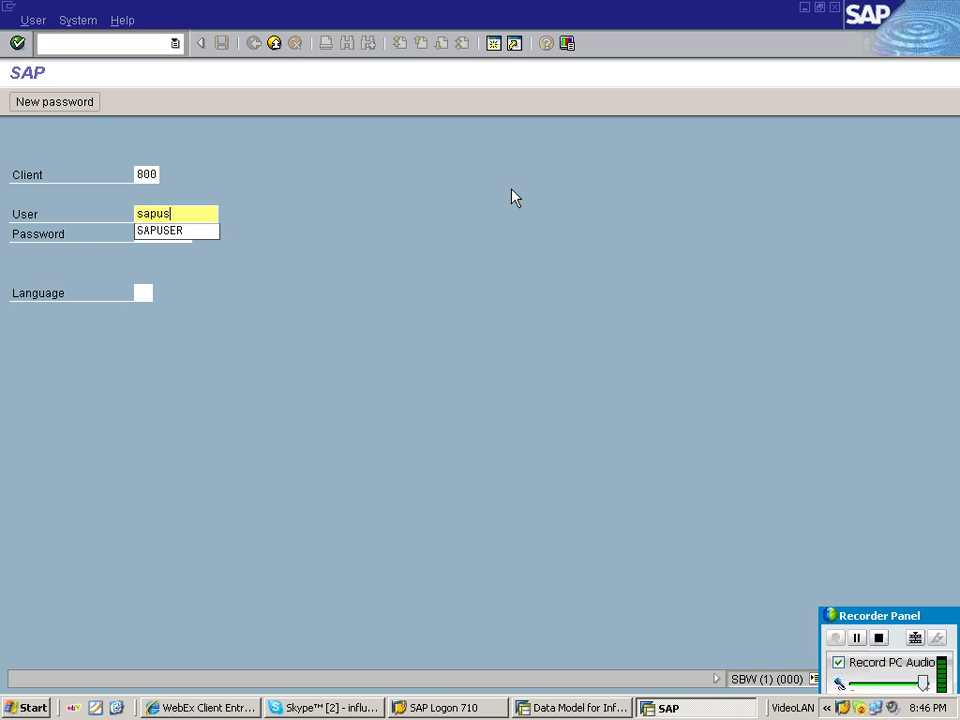
text(er)
key(Tab)
text(********)
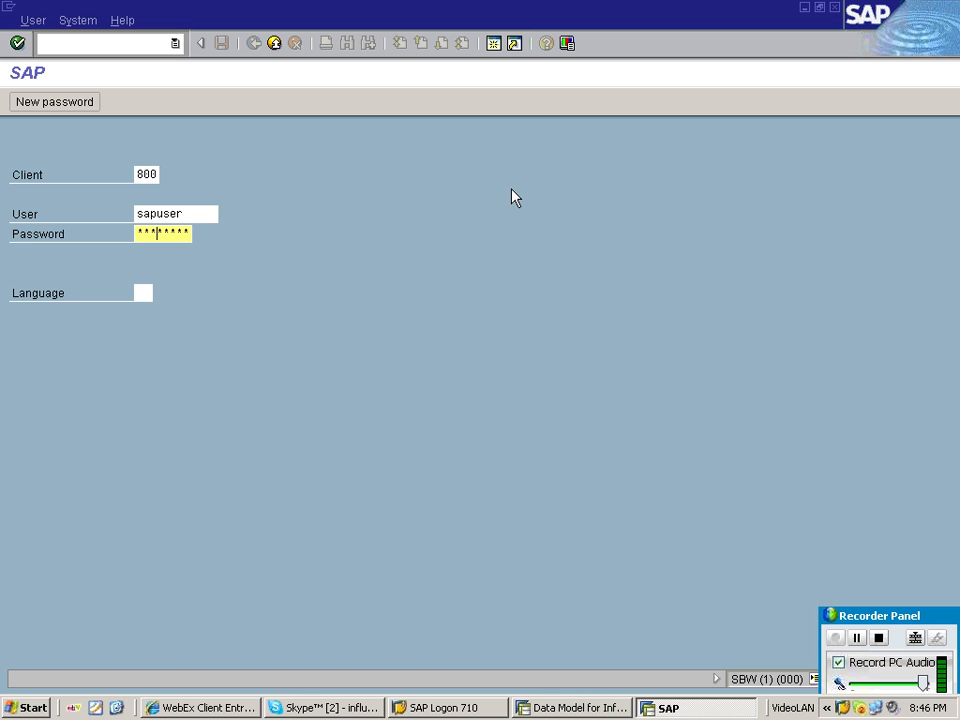
key(Return)
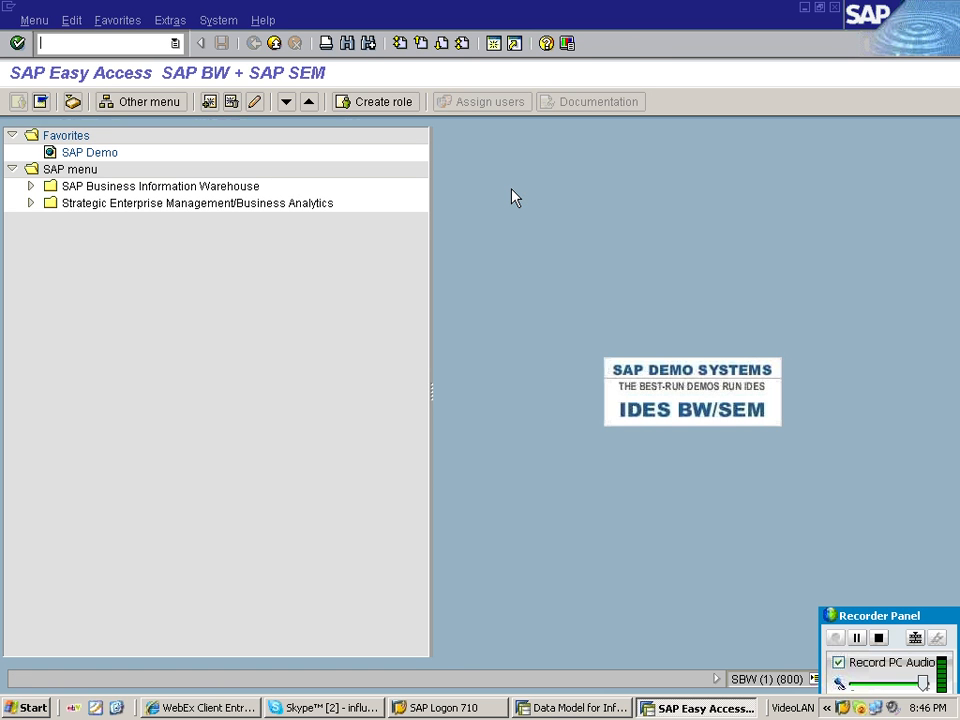
Run transaction rsa1 and expand the SAP Demo InfoArea in the InfoObjects view.
text(rsa1)
key(Return)
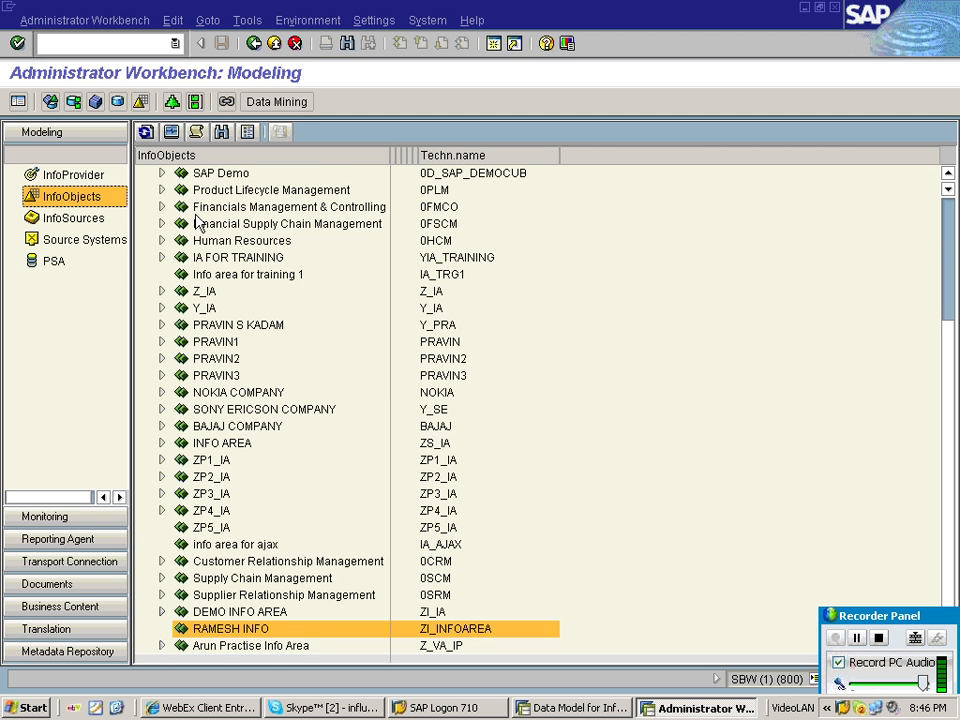
click(226, 175)
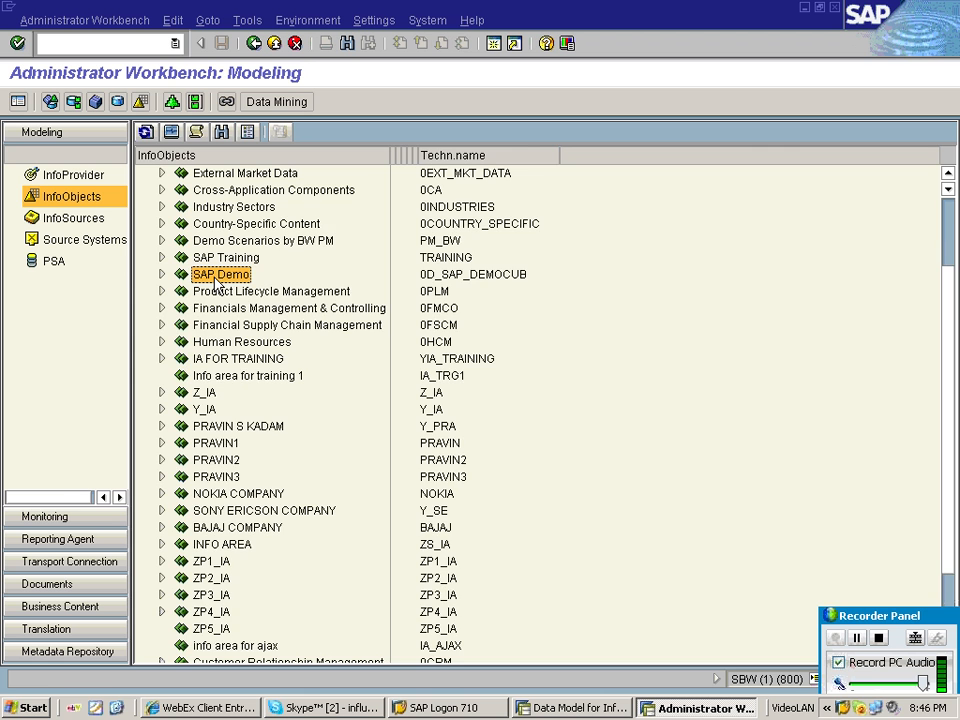
double_click(219, 277)
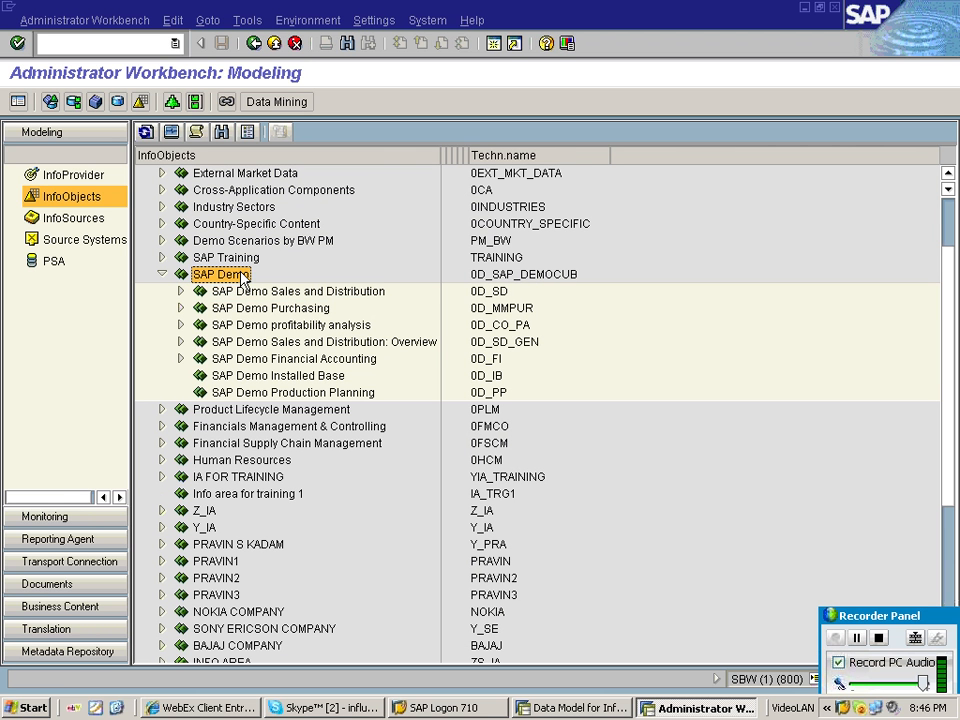
Expand SAP Demo Purchasing and examine its characteristics such as Material Group and Purchasing organization.
click(316, 310)
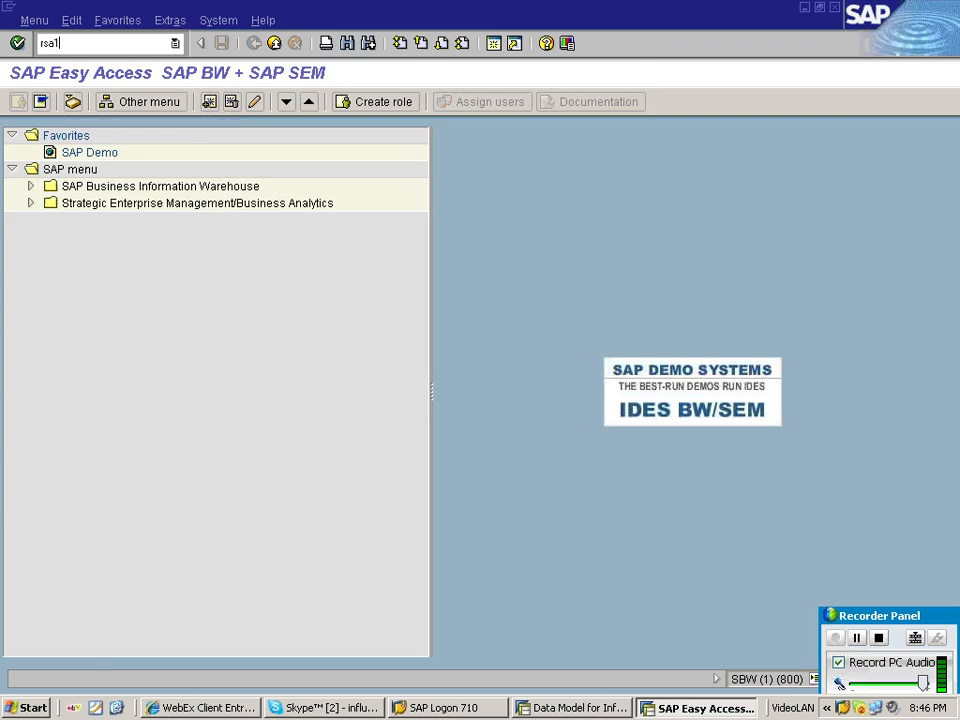
click(181, 308)
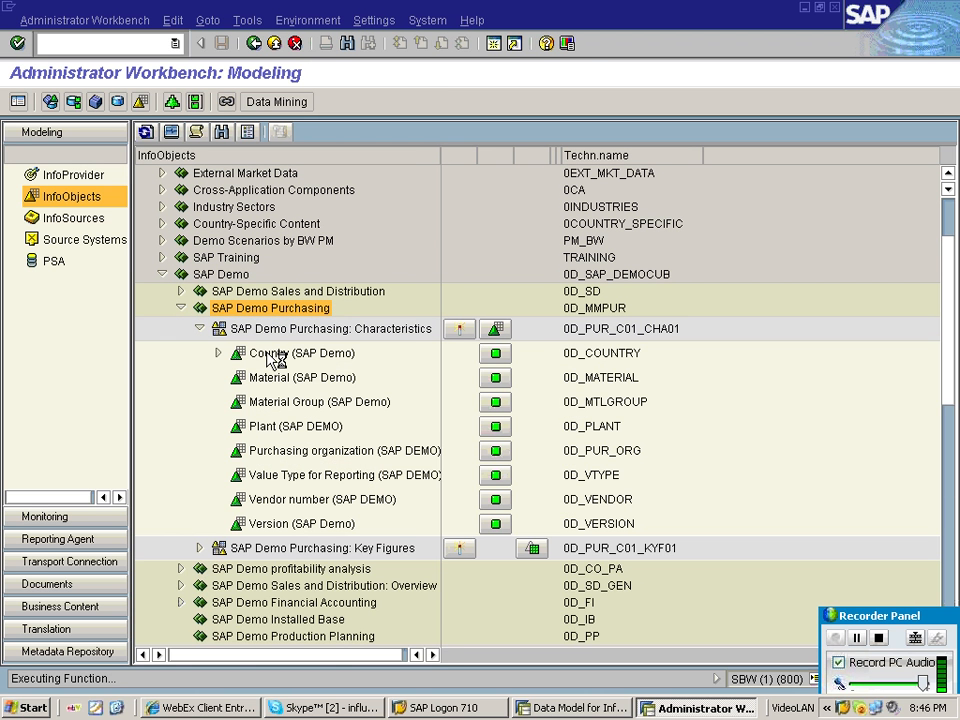
click(296, 379)
click(300, 402)
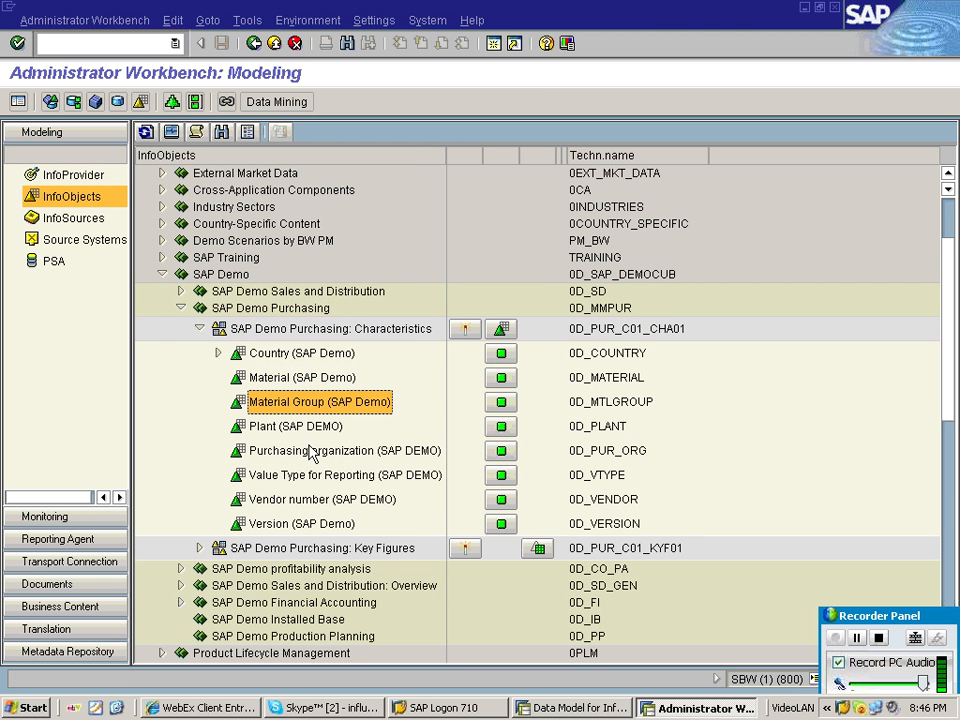
click(320, 452)
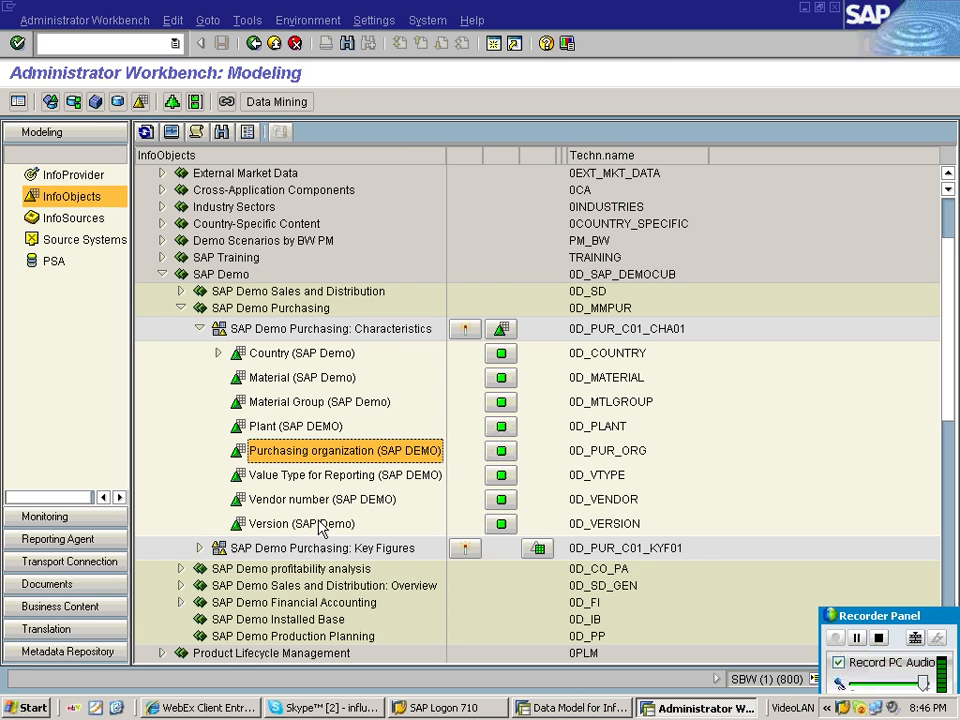
Expand the SAP Demo Purchasing key figures, examine each key figure, and collapse SAP Demo Purchasing.
click(200, 549)
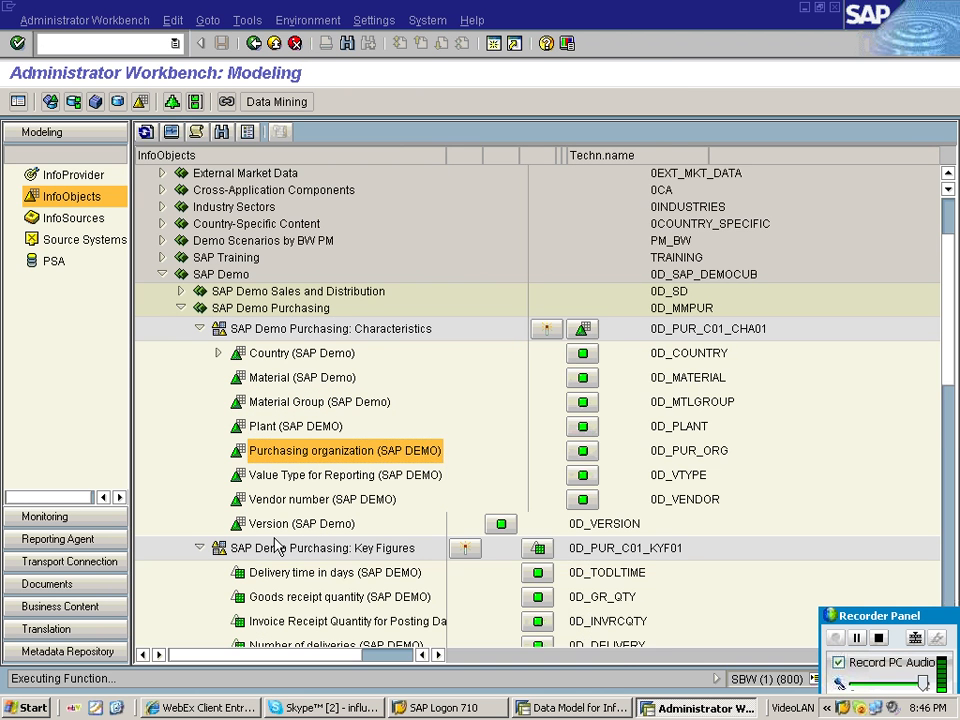
click(323, 572)
scroll(323, 572, down, 2)
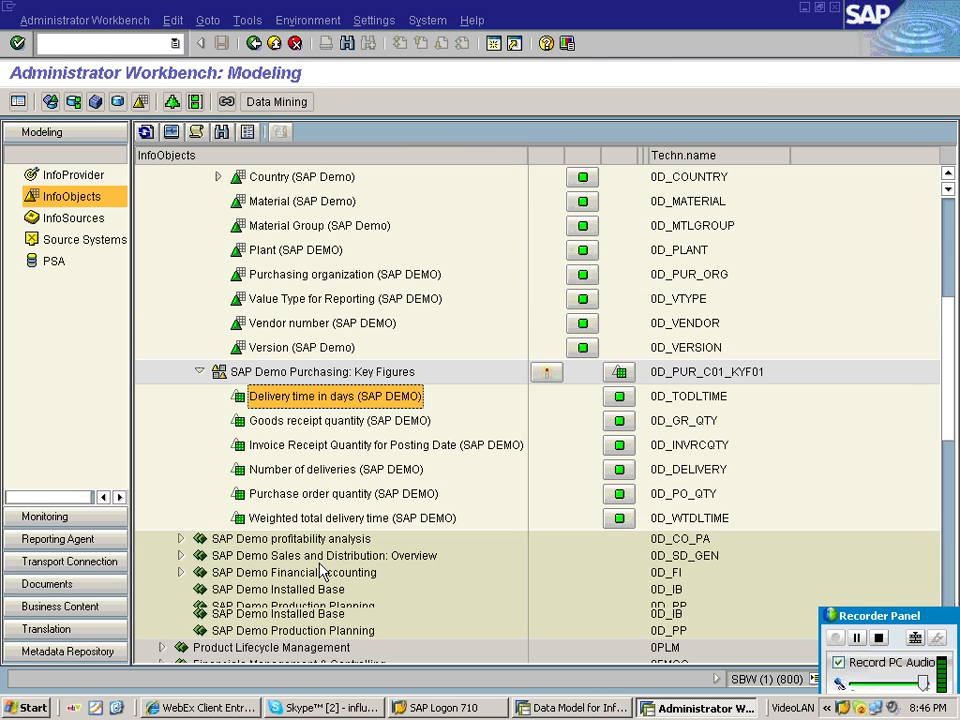
scroll(323, 572, down, 1)
click(306, 349)
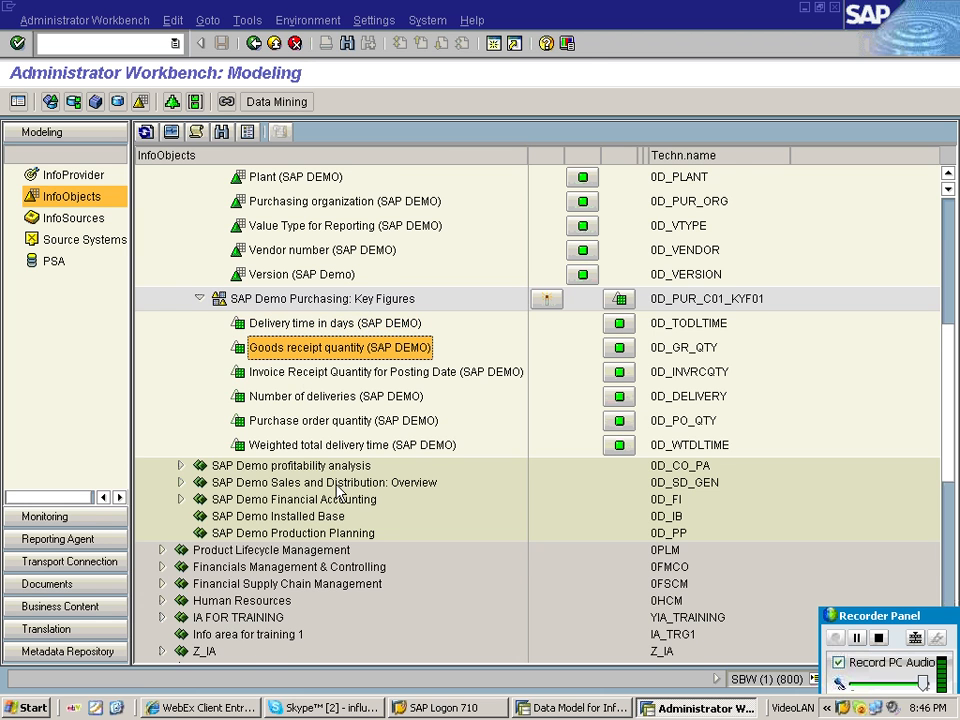
scroll(297, 428, up, 1)
click(258, 350)
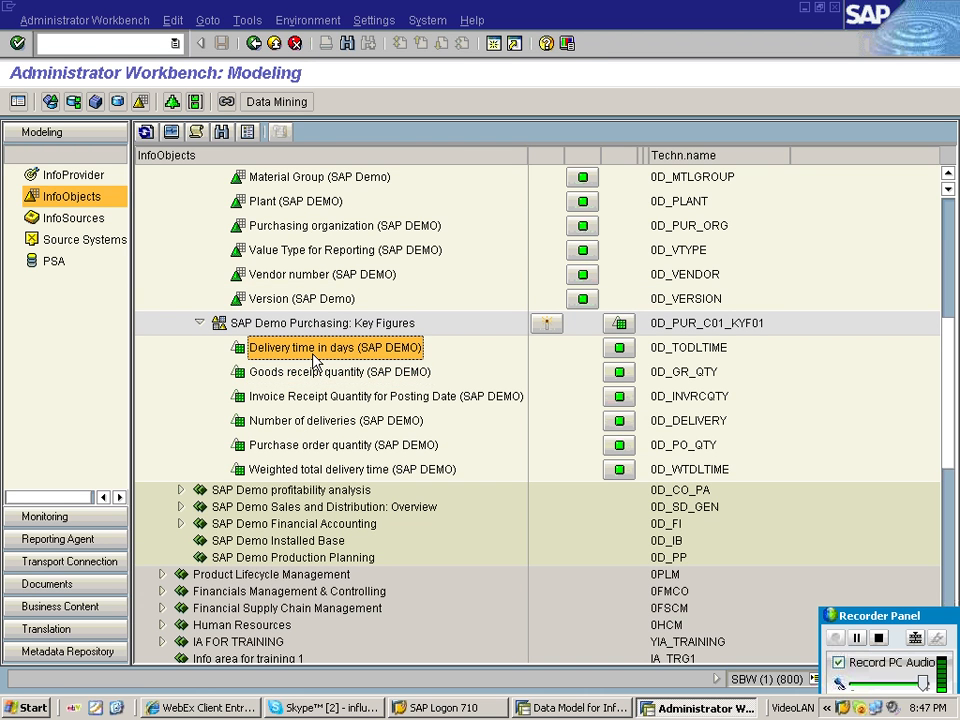
click(313, 372)
click(312, 397)
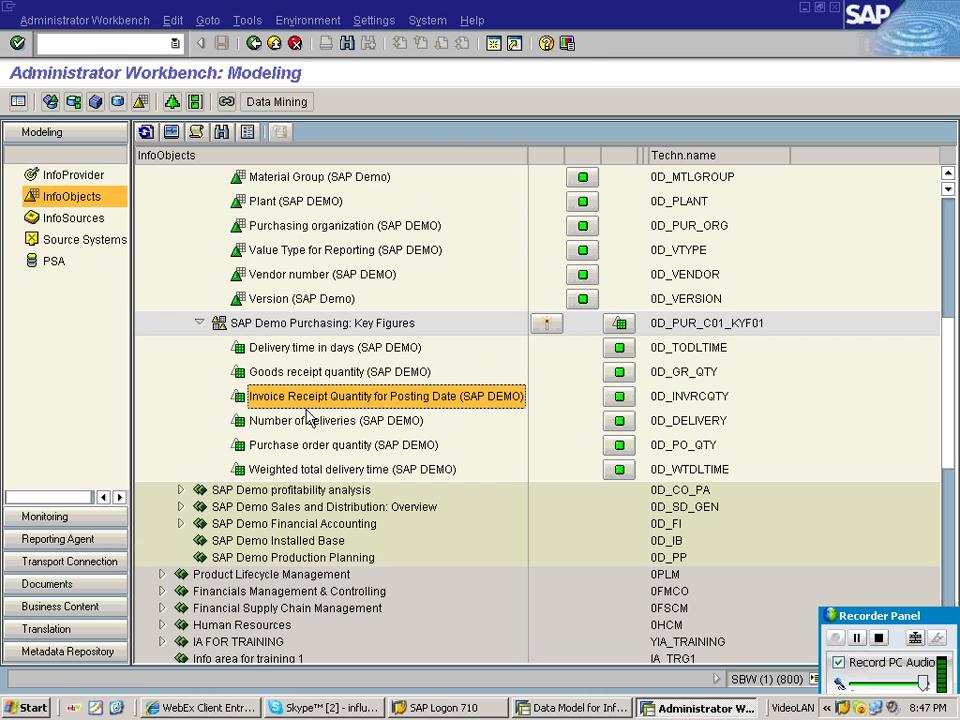
click(308, 421)
click(310, 446)
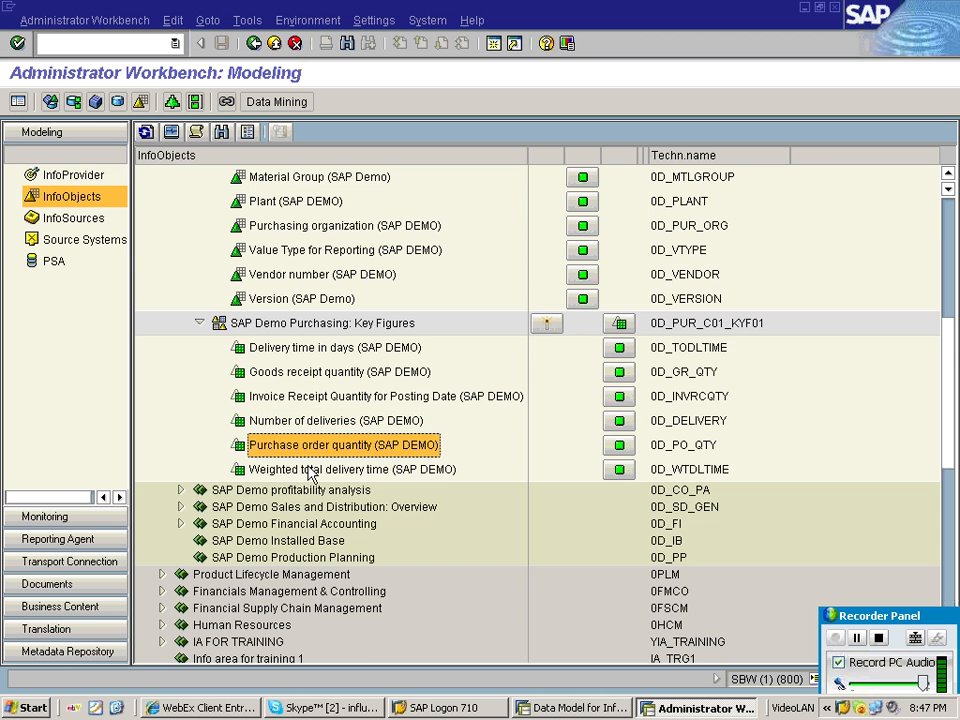
click(310, 470)
scroll(276, 519, up, 1)
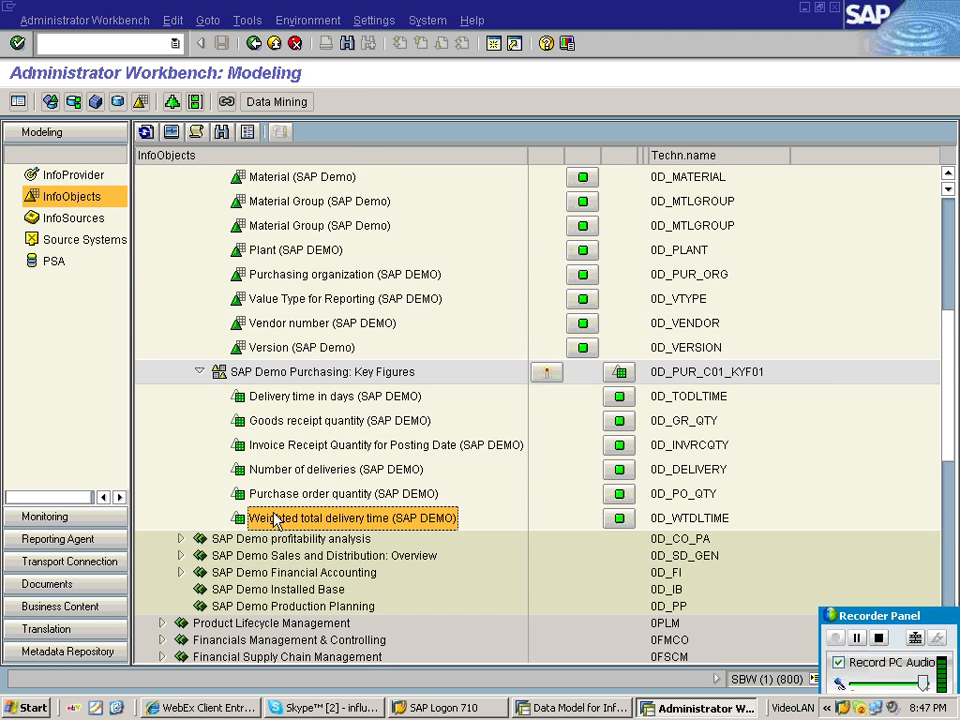
scroll(222, 374, up, 3)
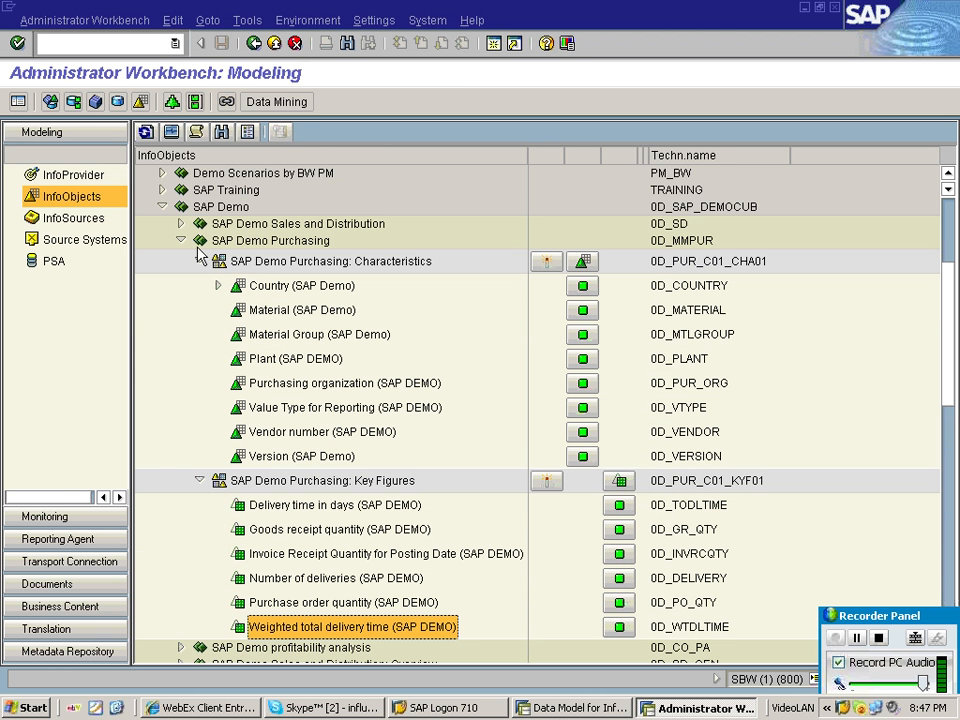
click(199, 248)
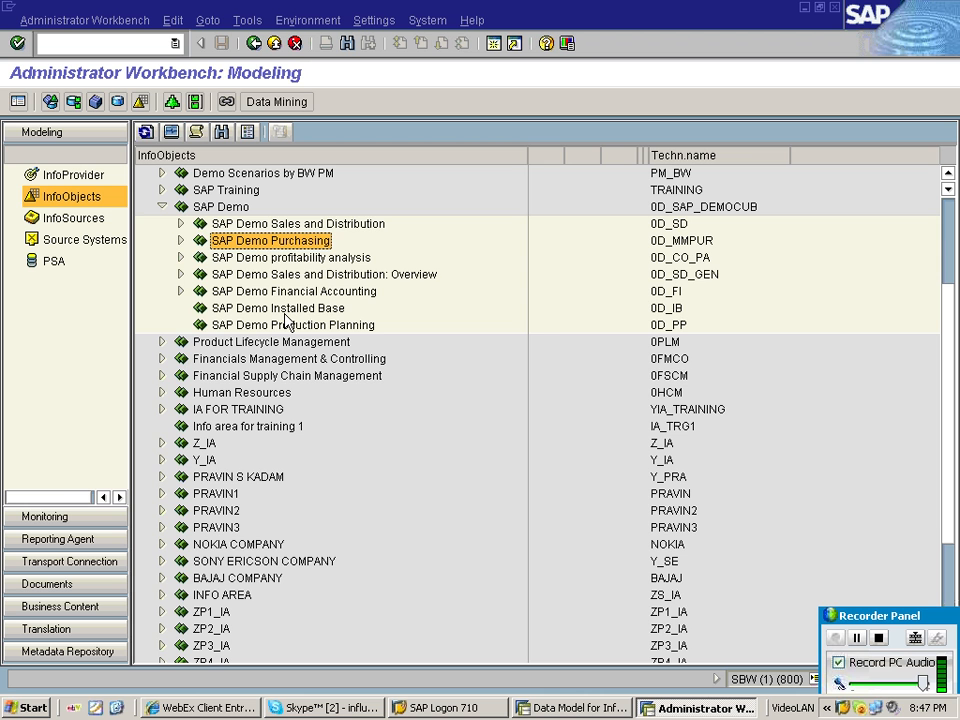
Expand SAP Demo Sales and Distribution to examine its characteristics and key figures, collapse it, and select SAP Demo Financial Accounting.
click(185, 230)
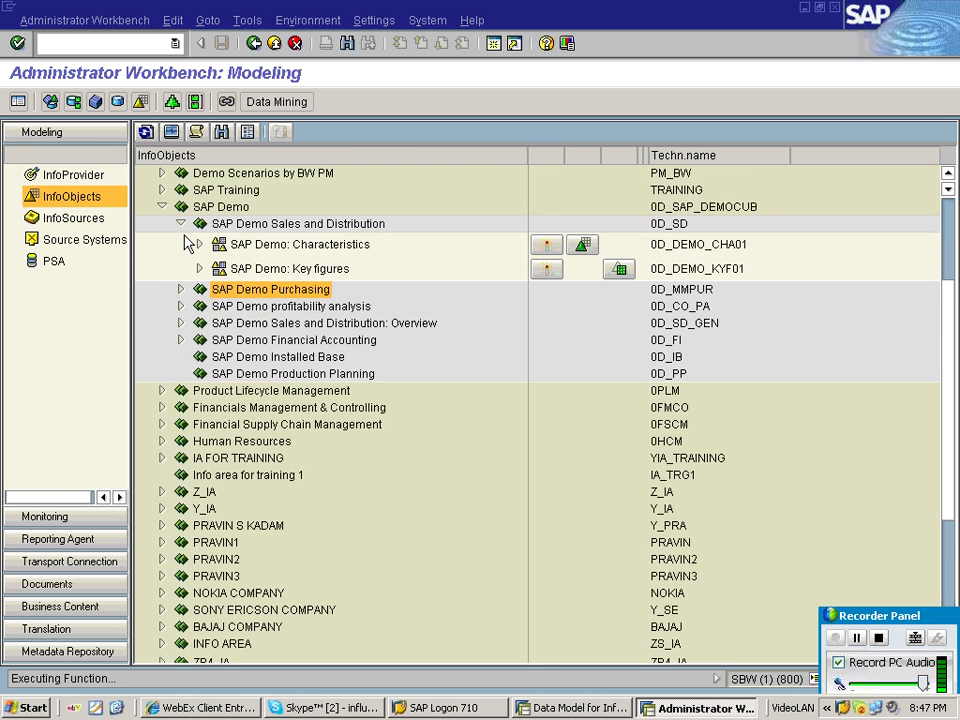
click(200, 245)
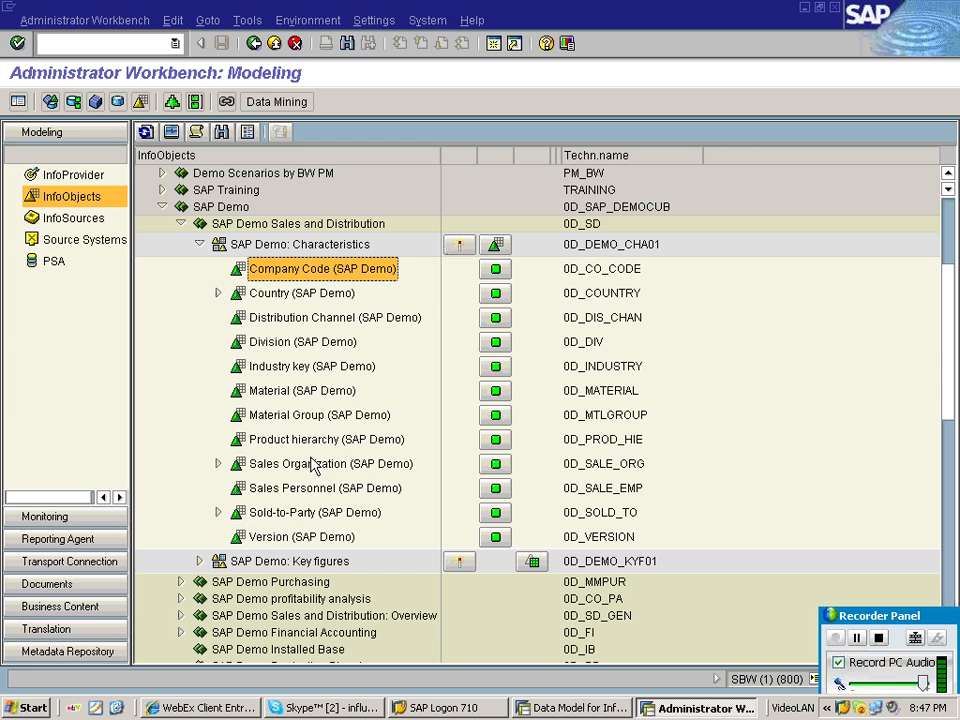
click(298, 417)
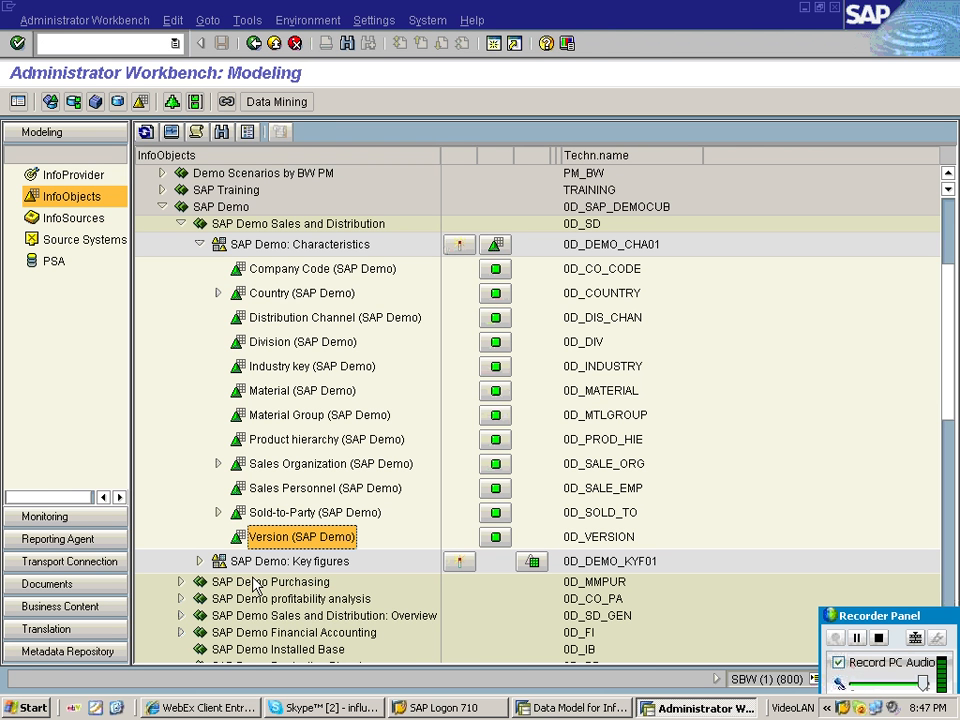
click(200, 561)
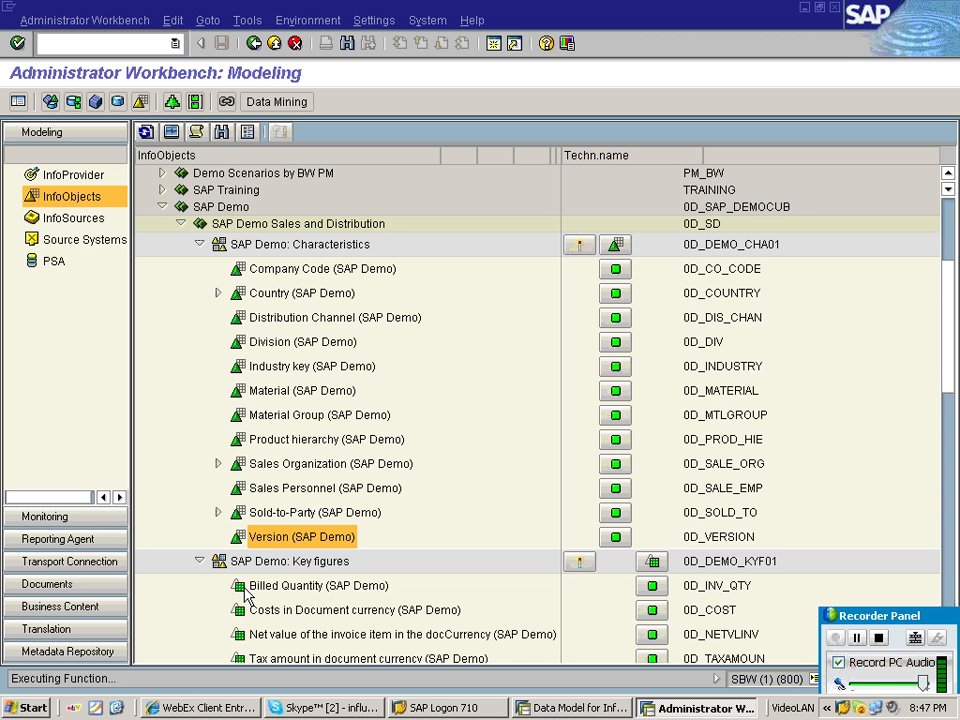
click(182, 224)
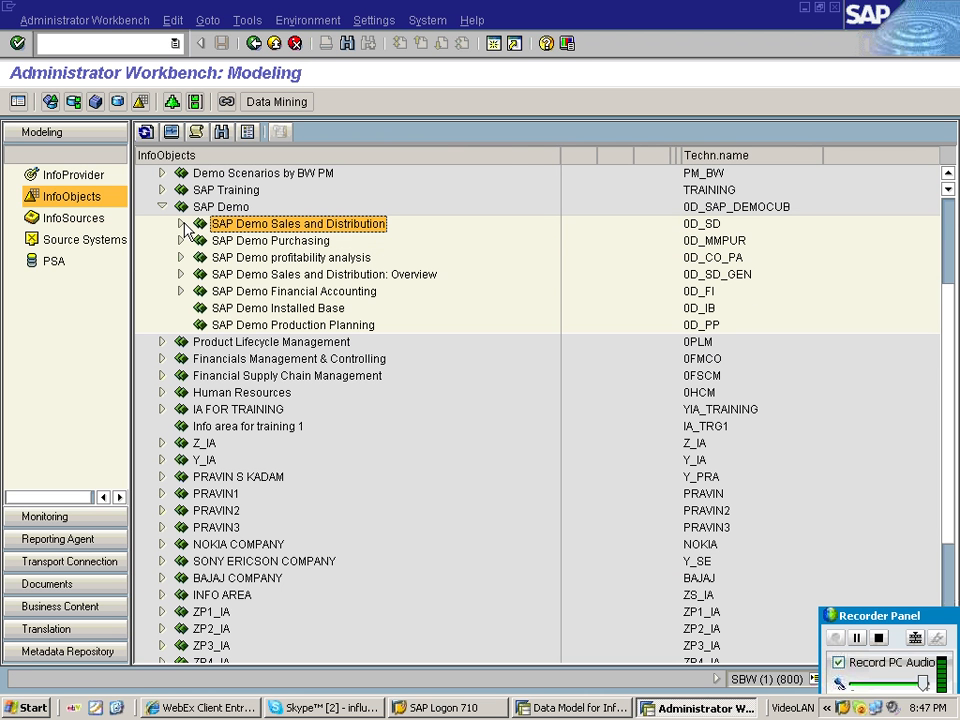
click(176, 291)
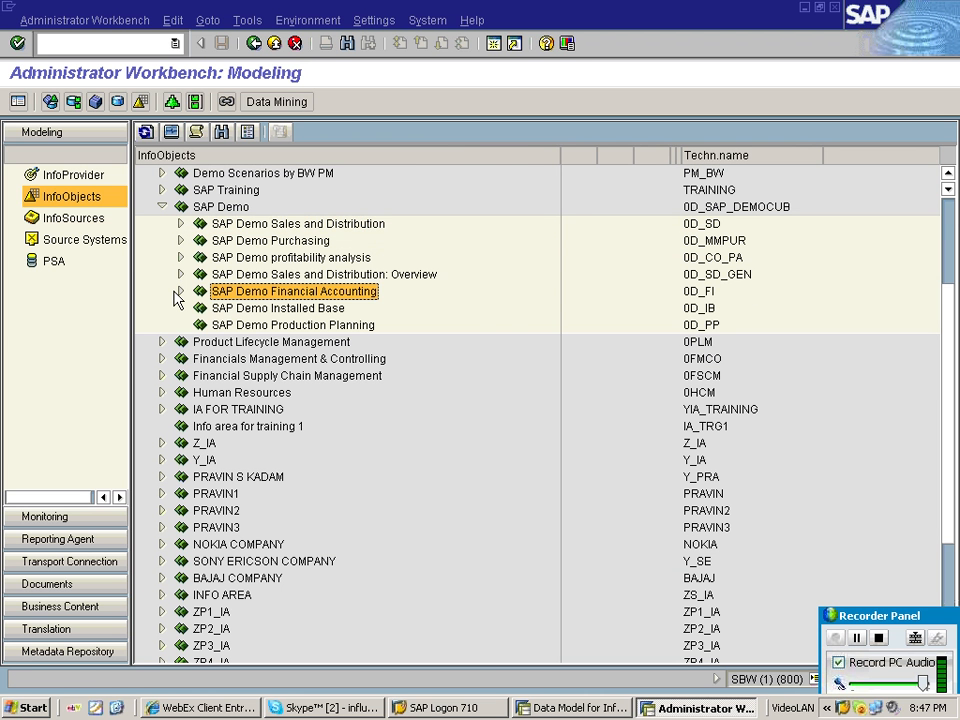
Expand SAP Demo Financial Accounting, Accounts Receivable Accounting and its characteristics, and examine each characteristic.
click(178, 292)
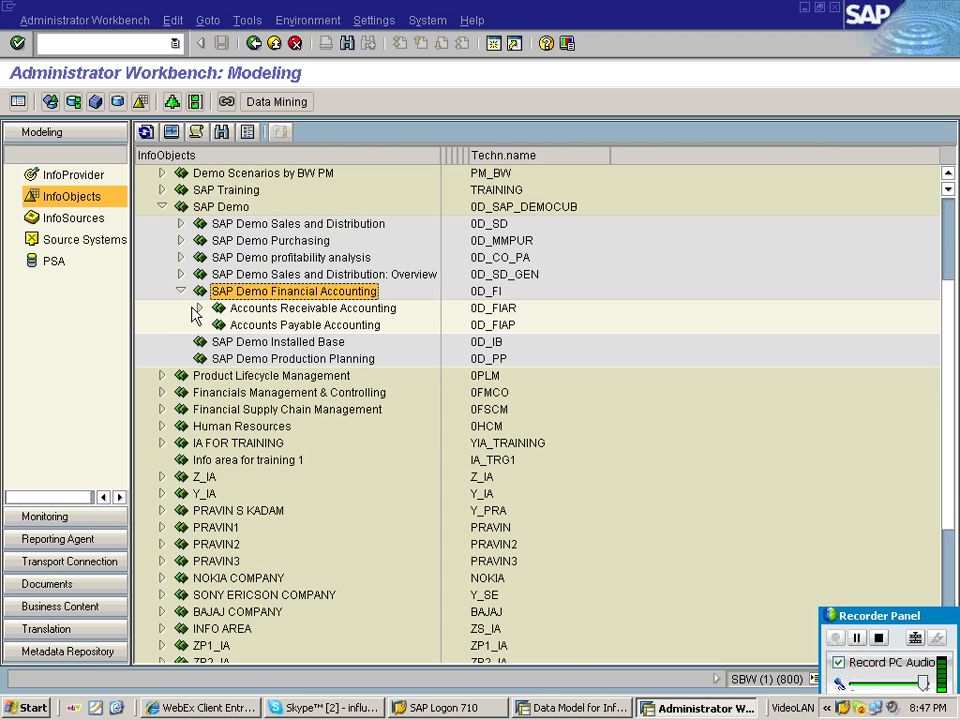
click(198, 309)
click(219, 328)
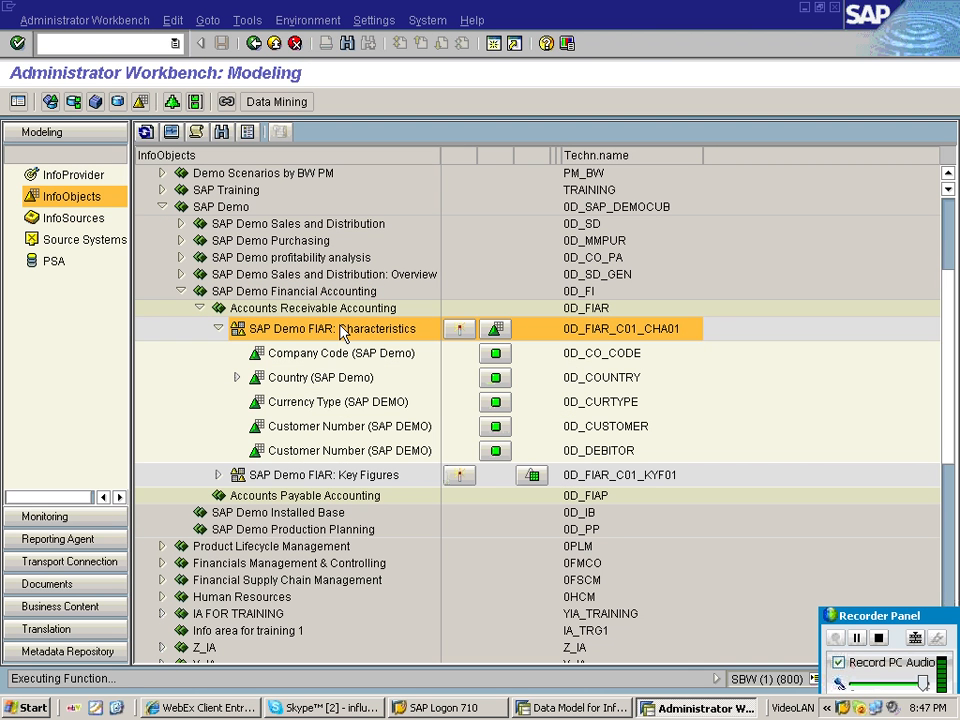
click(309, 403)
click(298, 427)
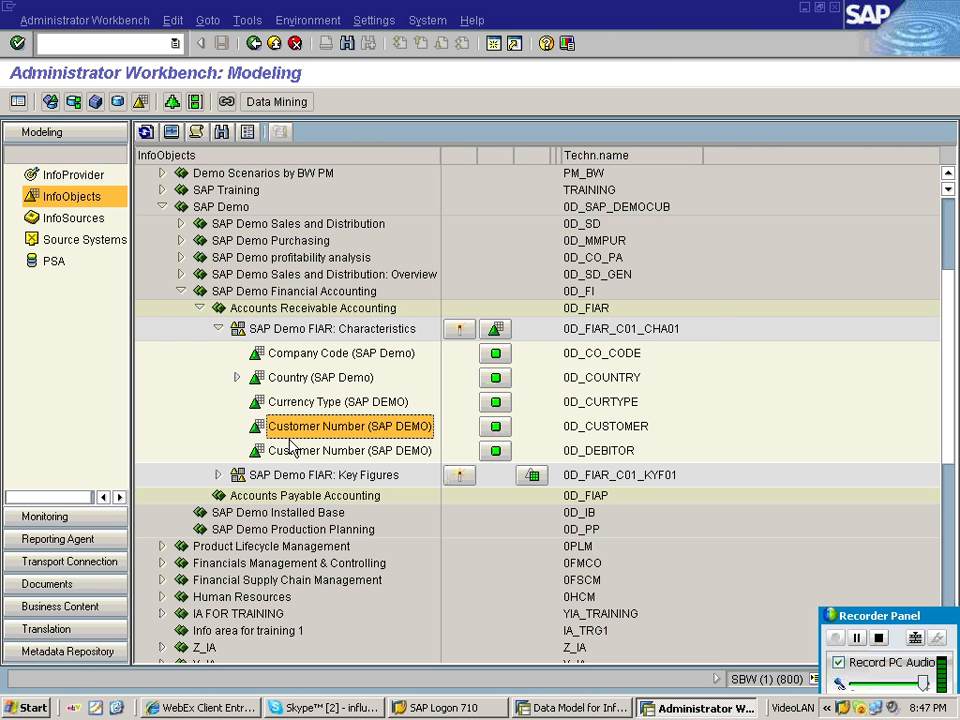
click(291, 449)
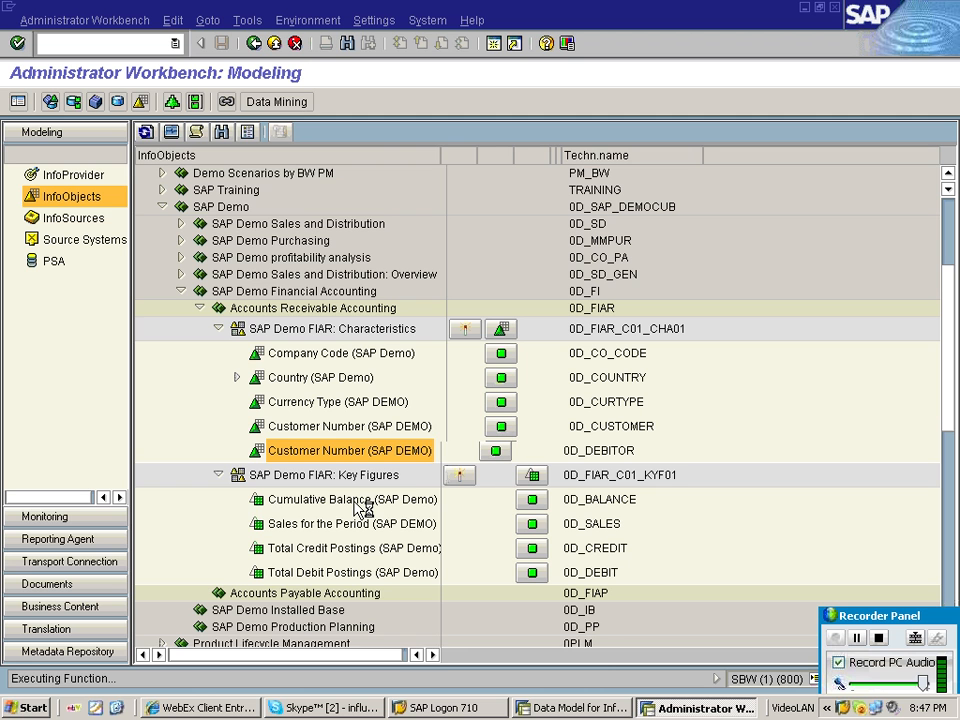
Examine the SAP Demo FIAR key figures one by one, and collapse SAP Demo Financial Accounting.
click(348, 524)
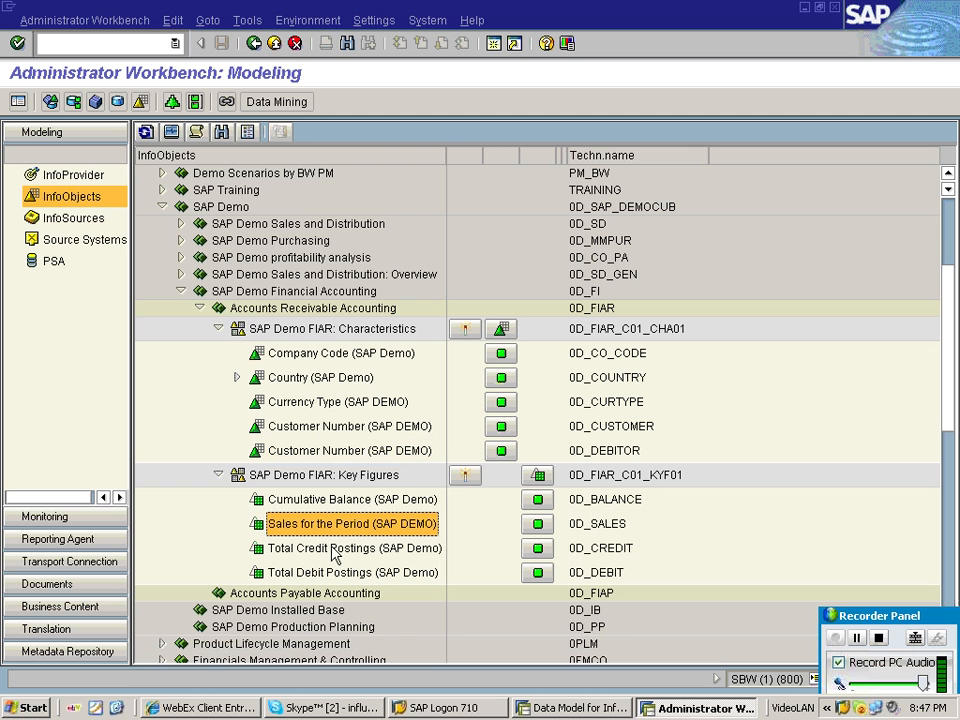
click(336, 570)
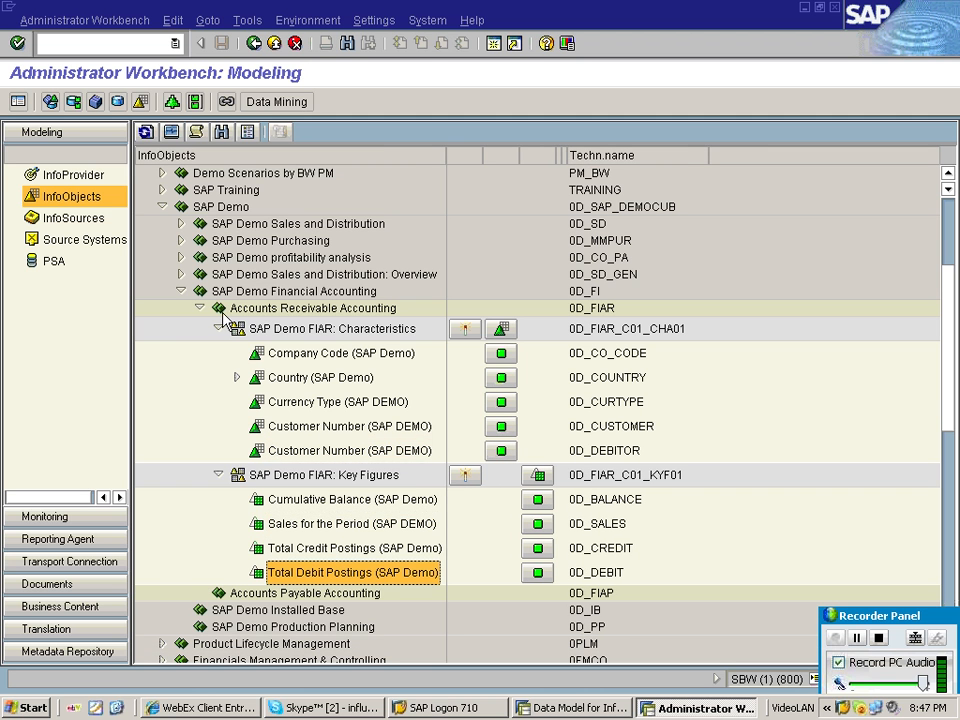
click(180, 291)
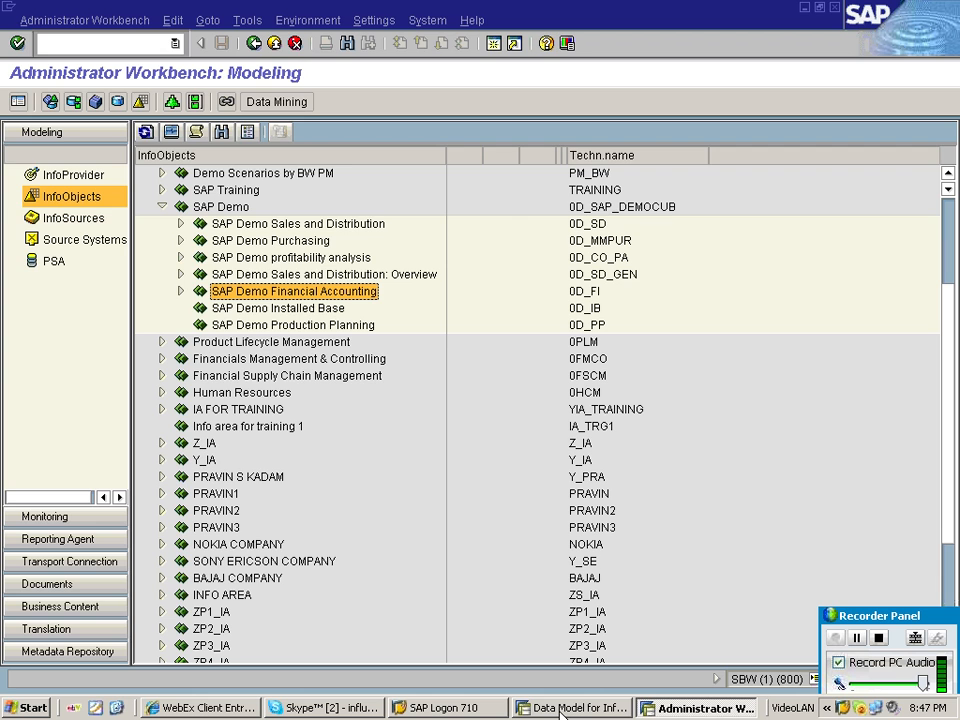
Switch to the DEV system session, run transaction rsa1 and open the InfoObjects view.
click(561, 708)
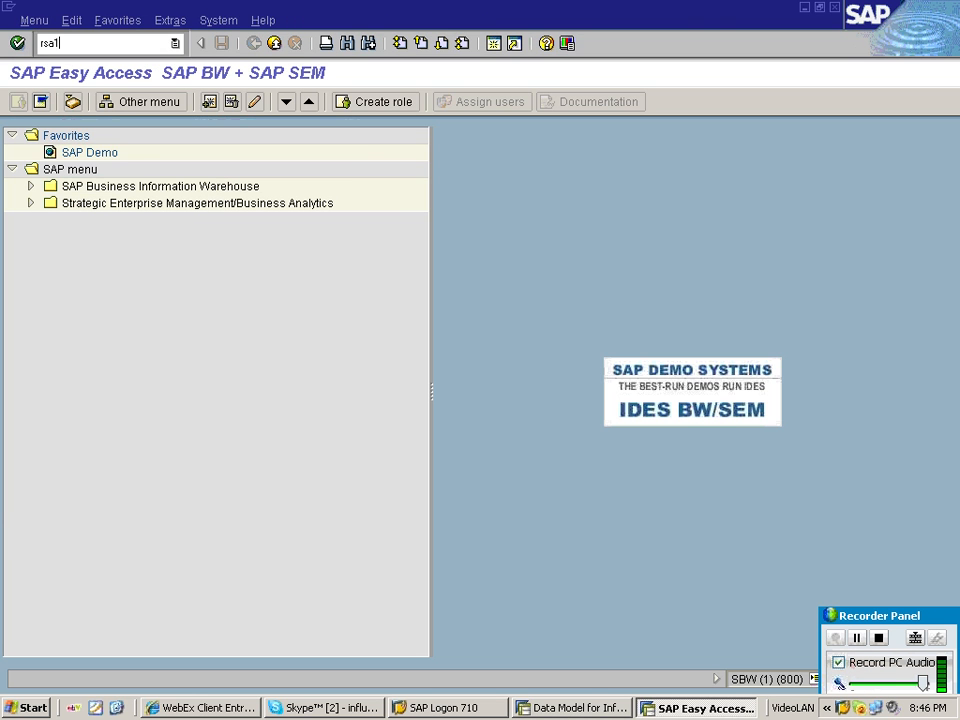
key(Return)
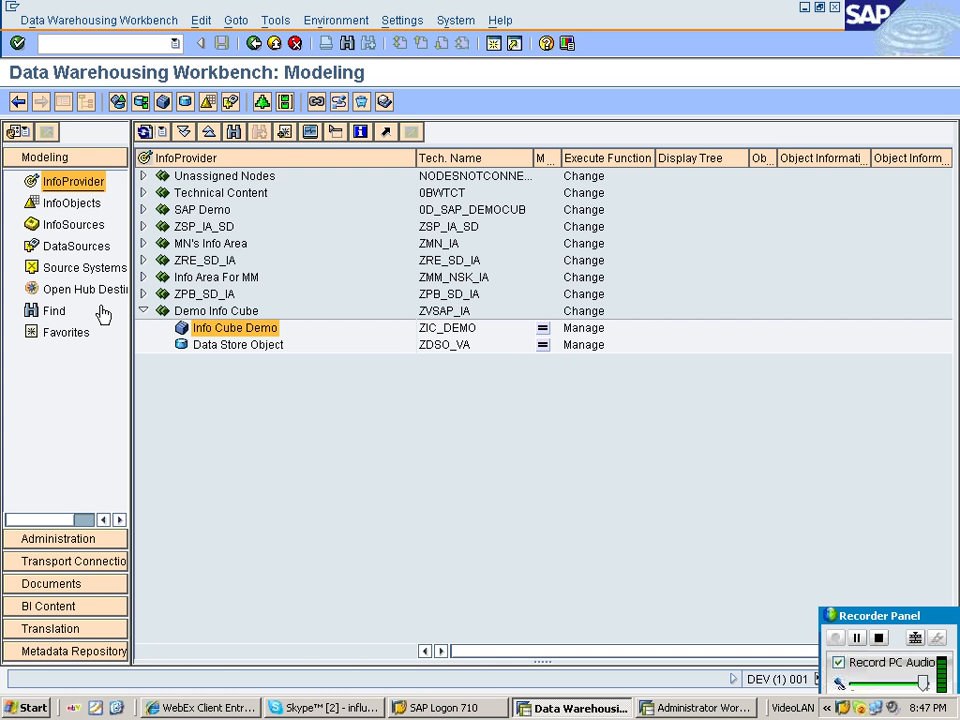
click(72, 203)
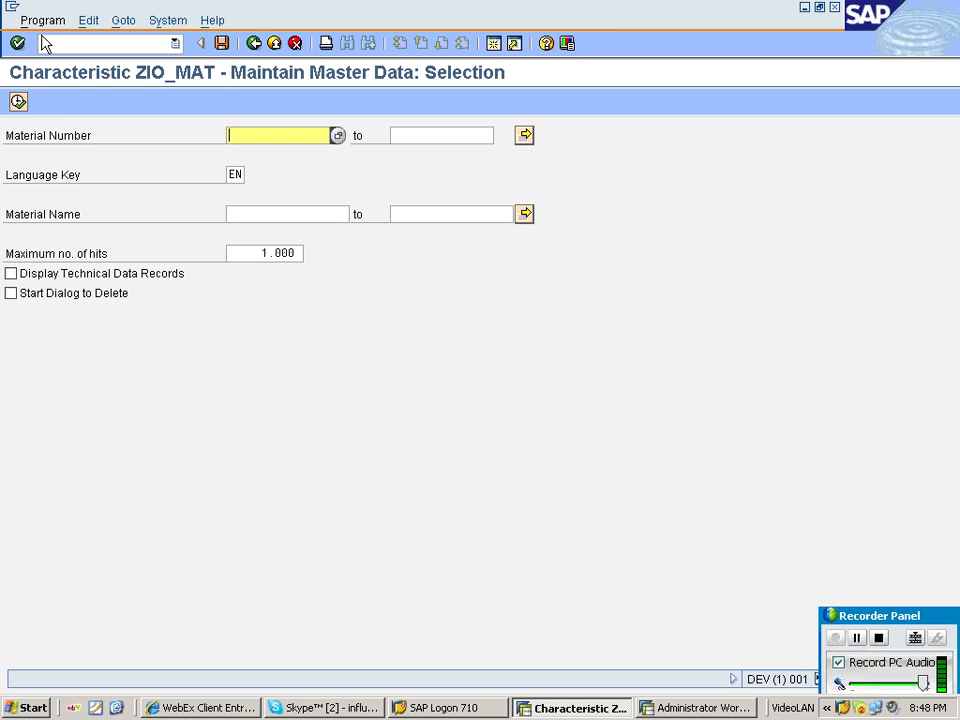
Execute the master data selection for characteristic ZIO_MAT and return to the Administrator Workbench.
click(18, 101)
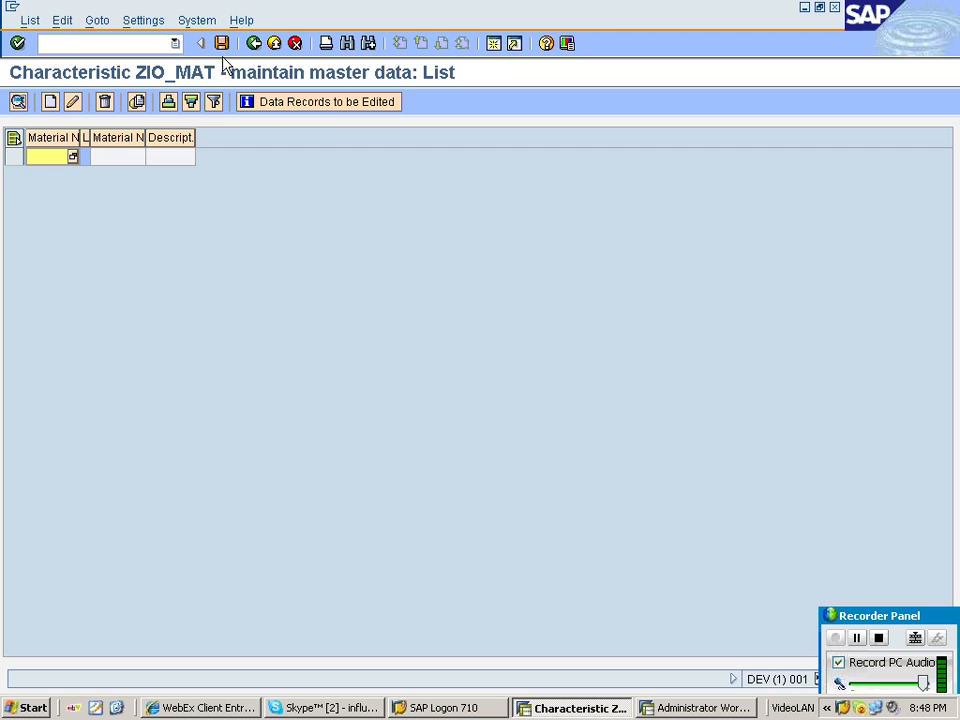
click(255, 43)
click(256, 45)
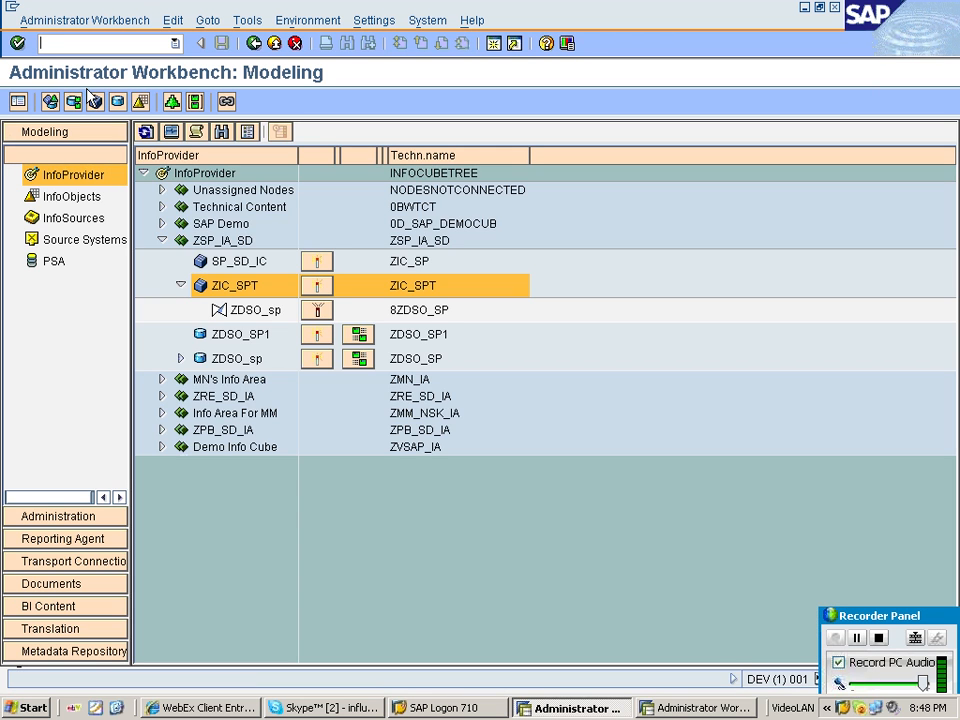
Open InfoSources and expand Application Component, Material Number and Source System Flat File down to the ZIP_MAT_ATTR InfoPackage.
click(114, 215)
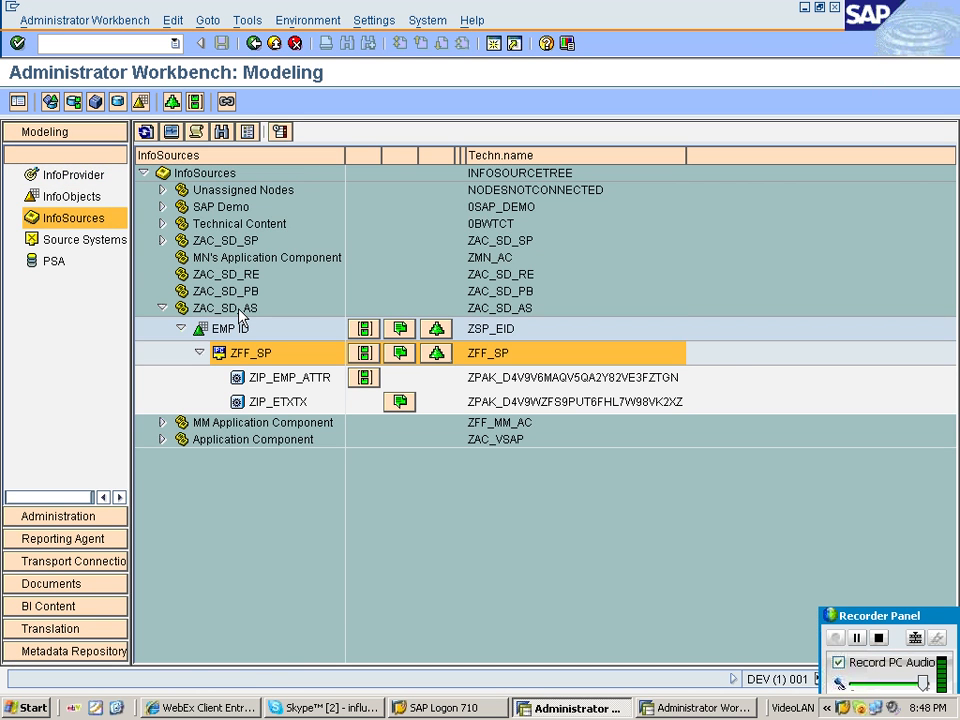
click(228, 440)
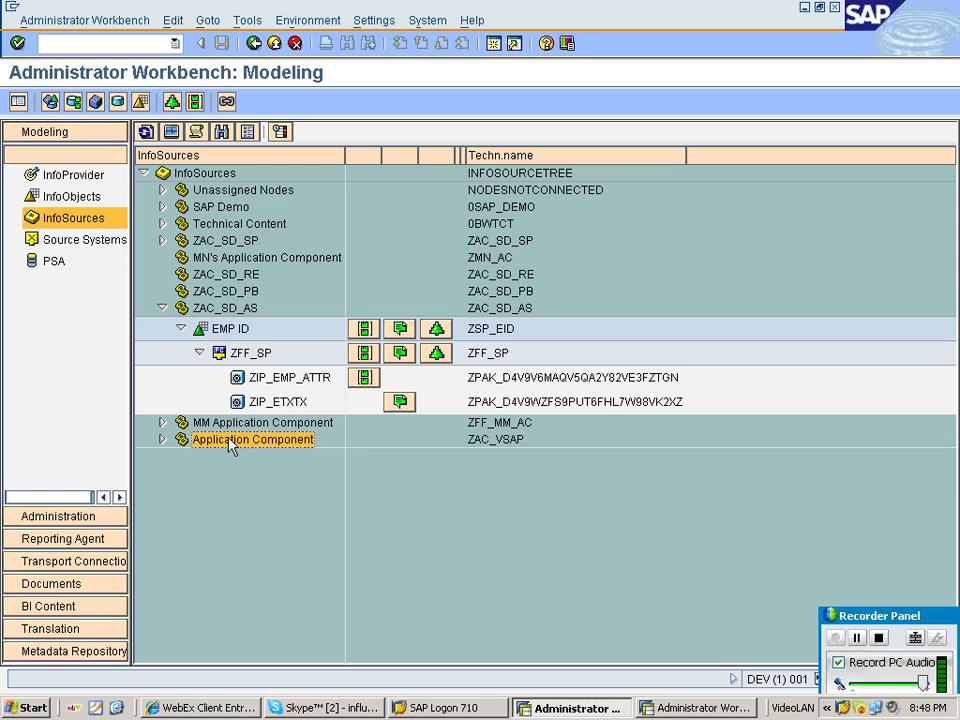
double_click(231, 444)
click(245, 462)
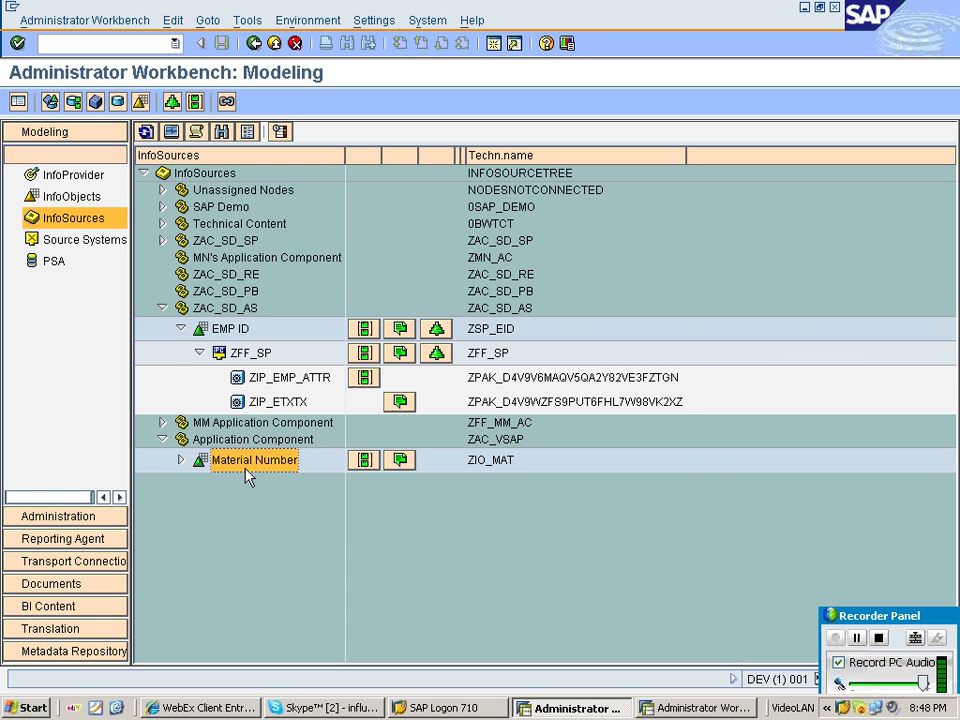
click(181, 461)
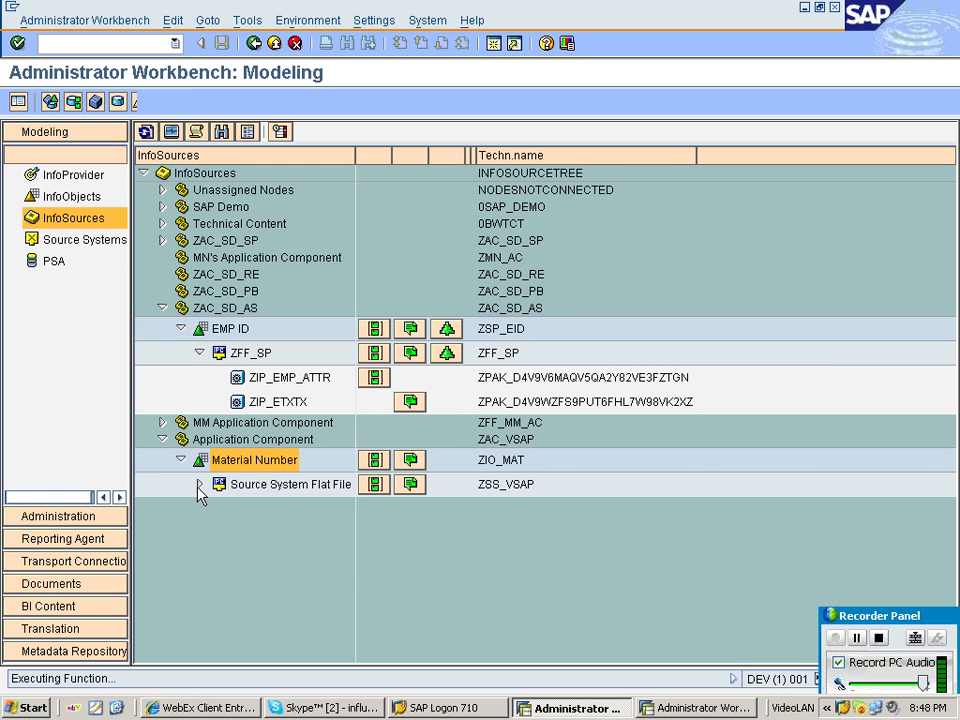
click(199, 485)
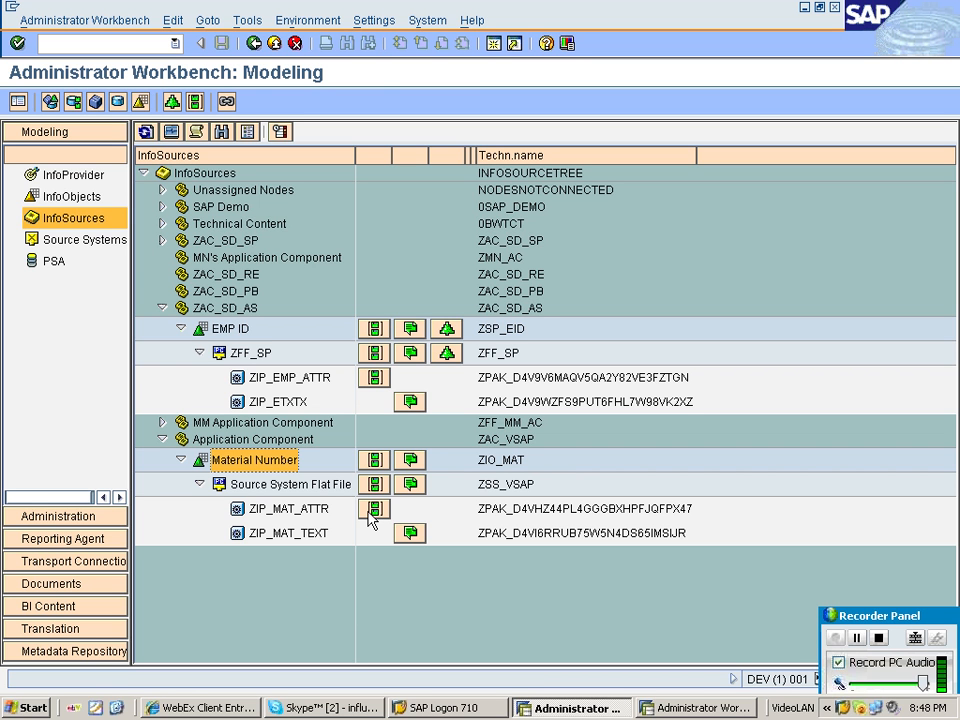
click(326, 510)
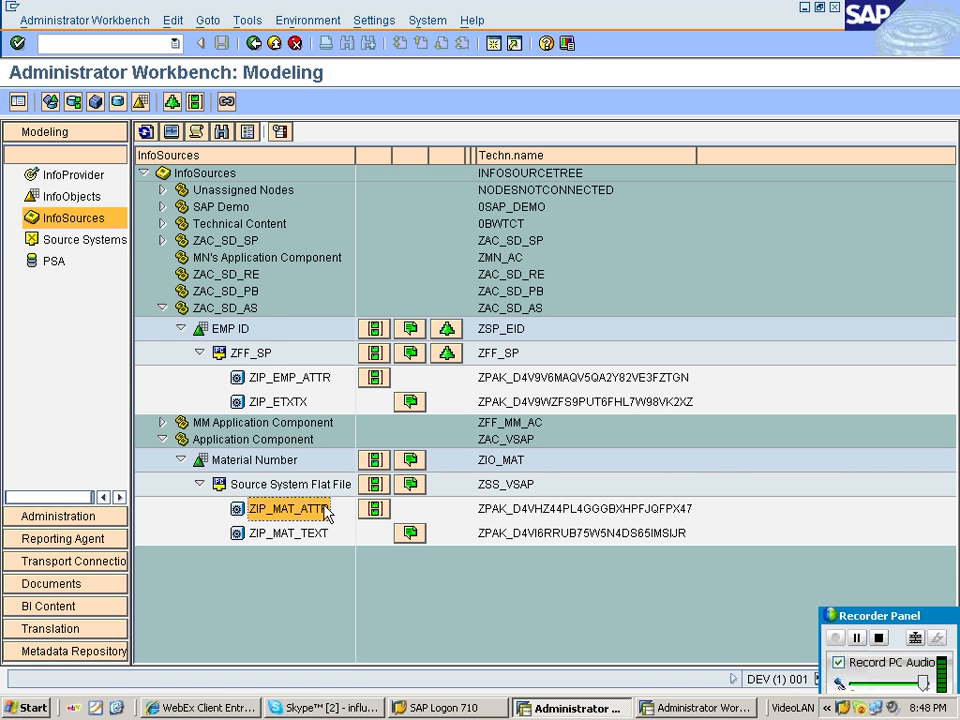
Open the load monitor for the ZIO_MAT attribute request and display its PSA data packet with 15 records.
right_click(262, 318)
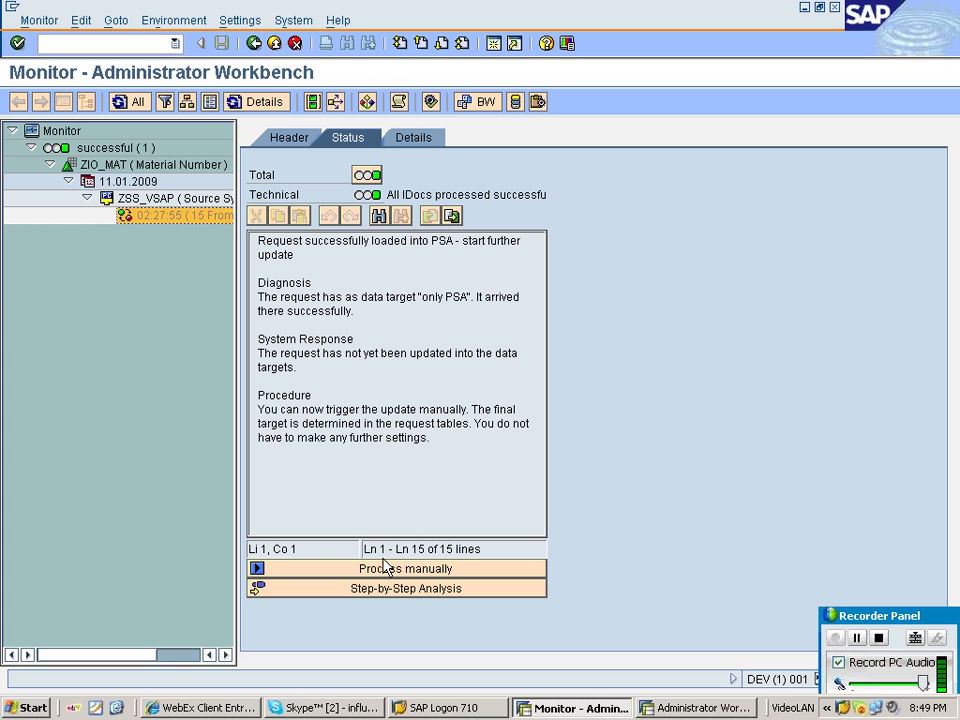
click(516, 103)
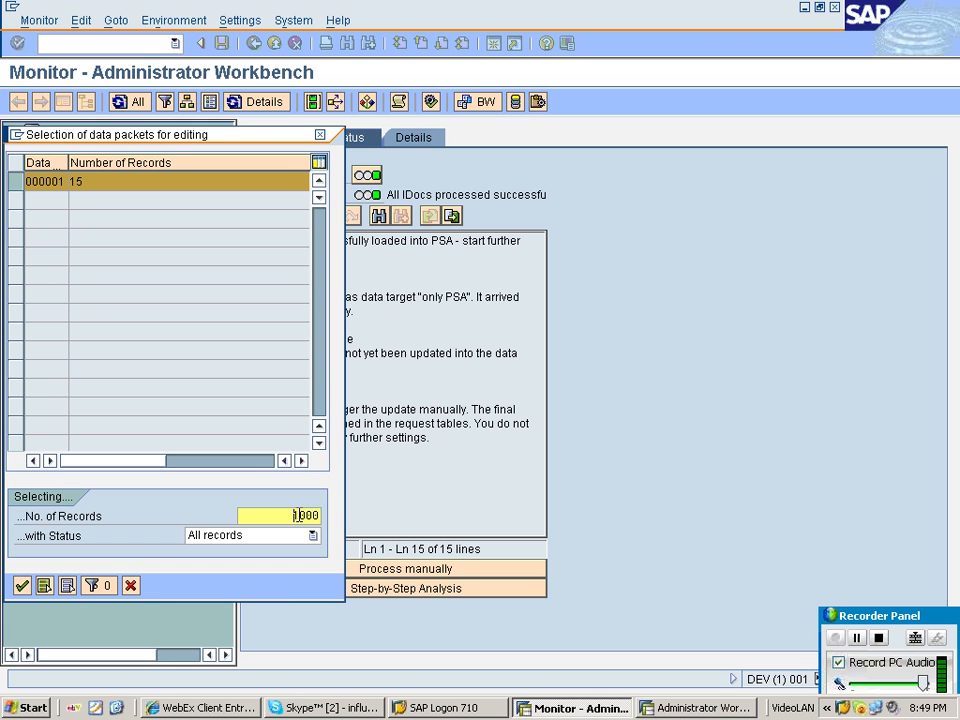
double_click(297, 515)
text(15)
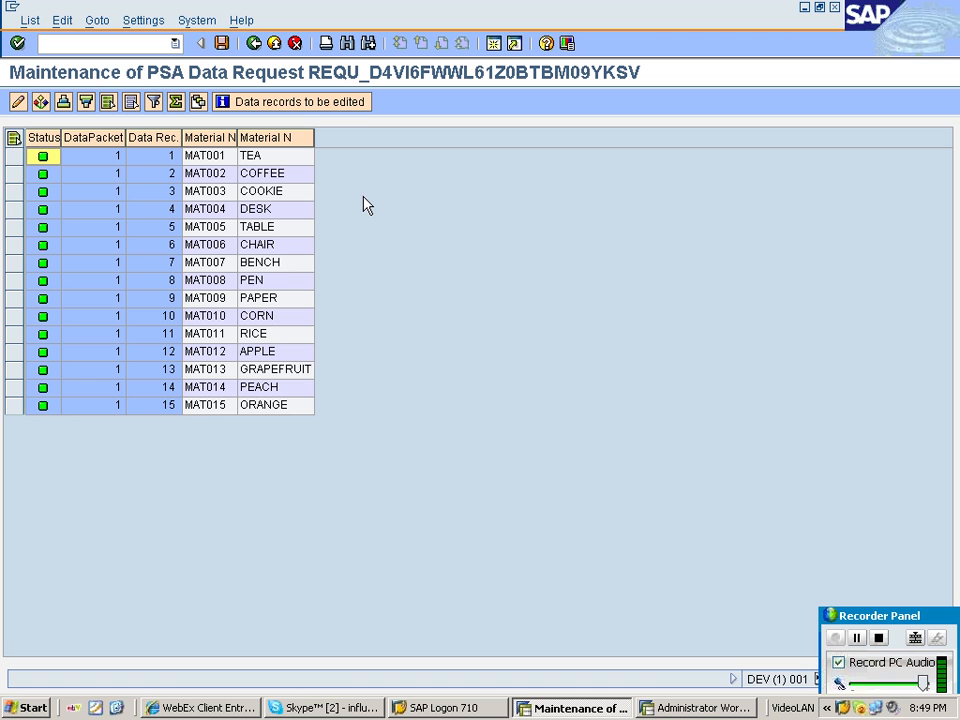
Examine the material number and material name columns of the PSA records, and return to the InfoSources tree.
click(210, 137)
shift+click(275, 137)
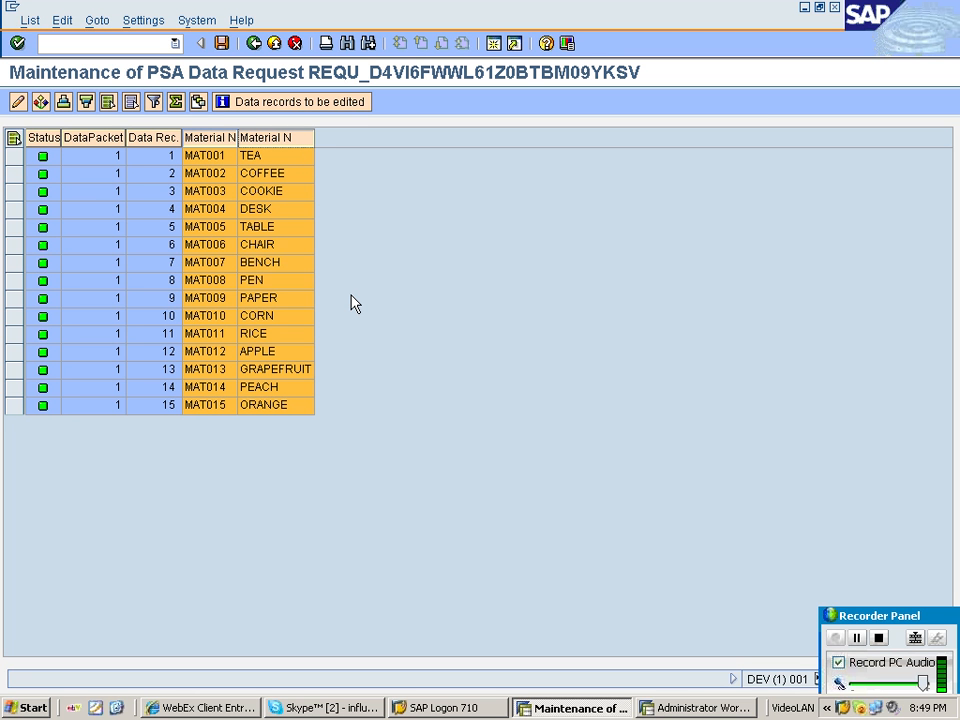
click(280, 155)
click(256, 45)
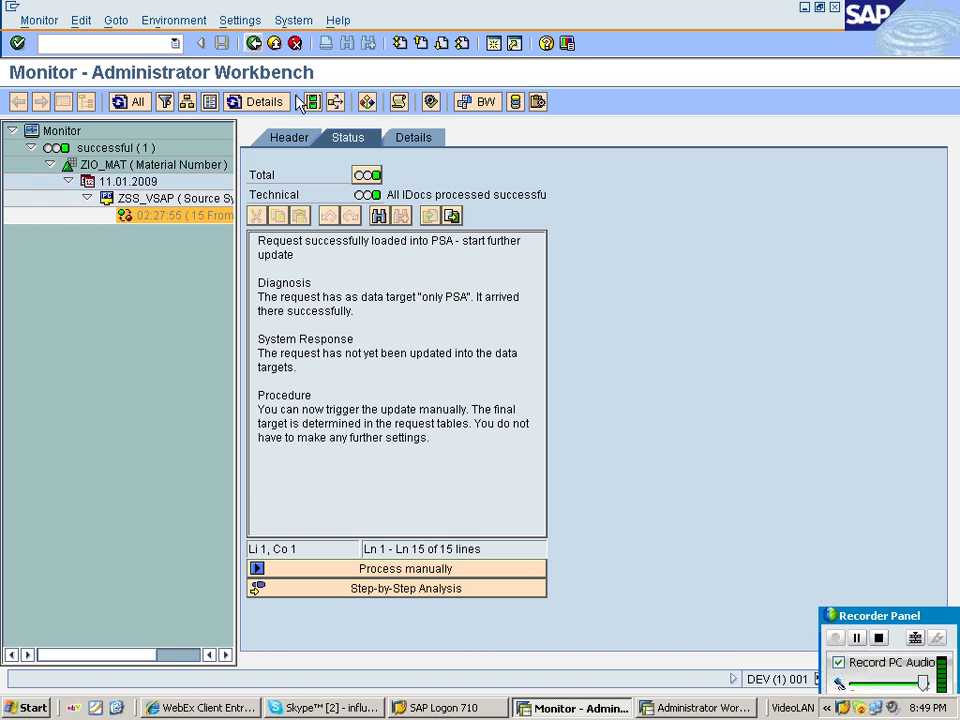
click(255, 46)
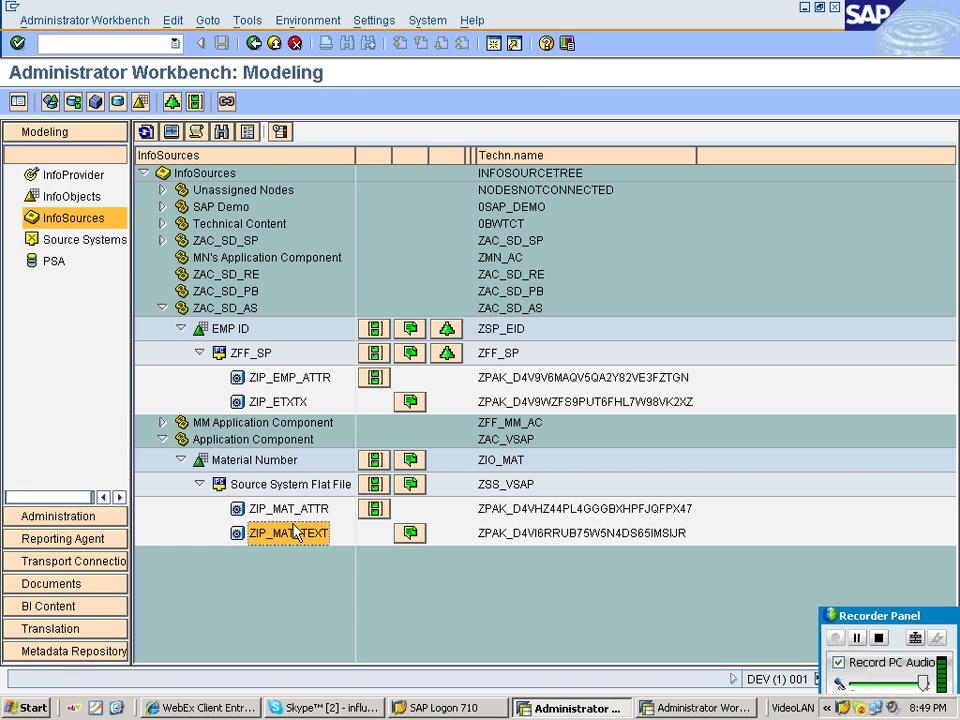
Open the load monitor for ZIP_MAT_TEXT, view its error message, and close the messages window.
double_click(290, 533)
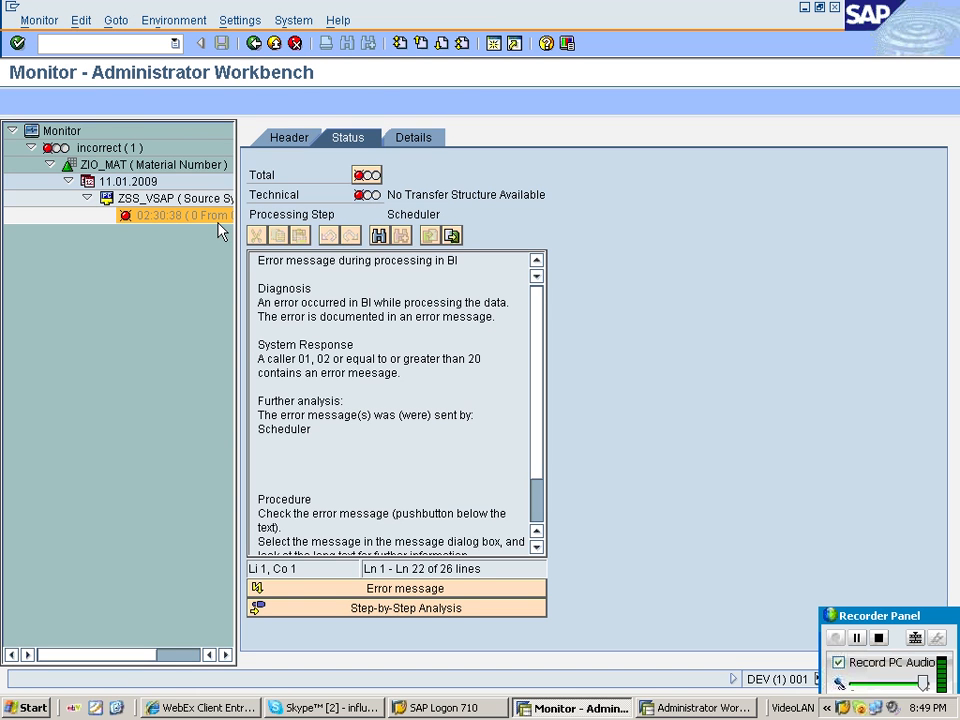
click(466, 593)
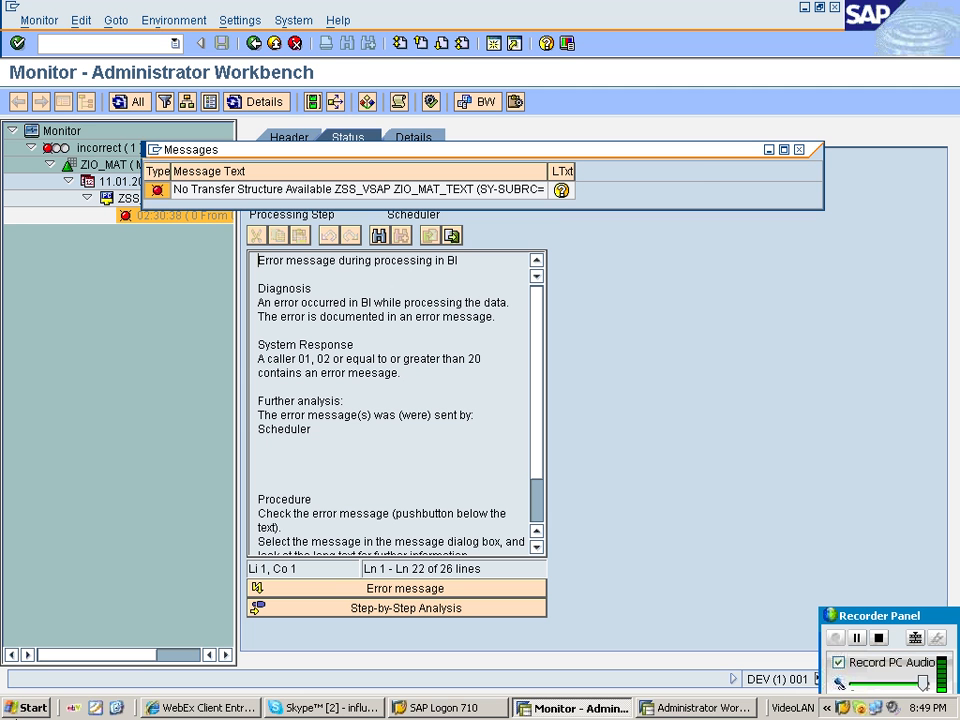
click(798, 150)
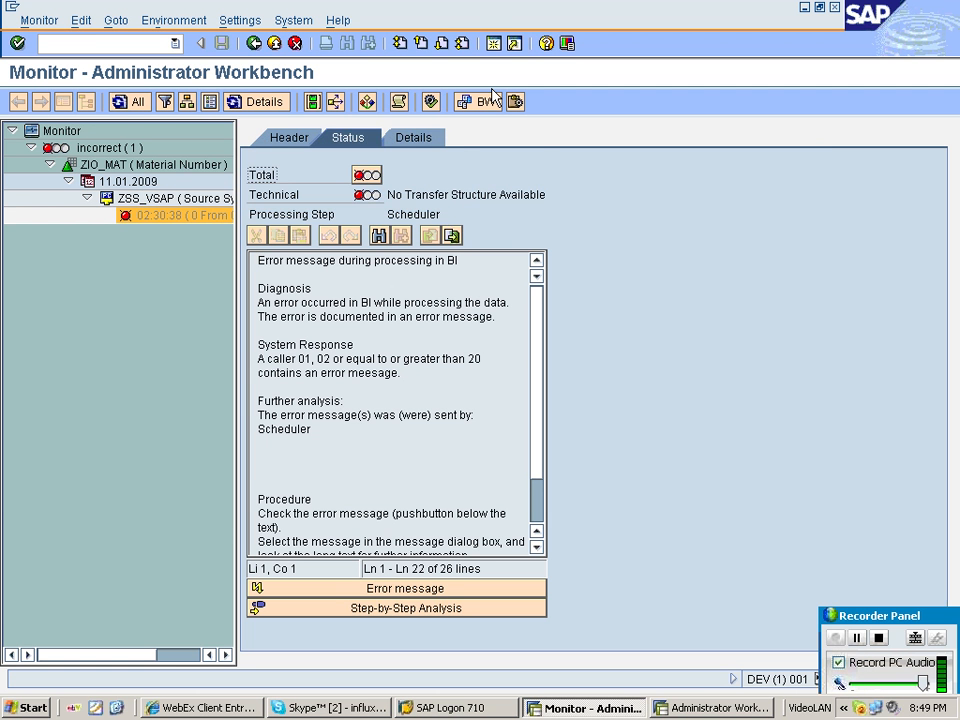
Open the ZIO_MAT transfer rules for the Source System Flat File text DataSource ZIO_MAT_TEXT, activate them, and go back.
click(488, 101)
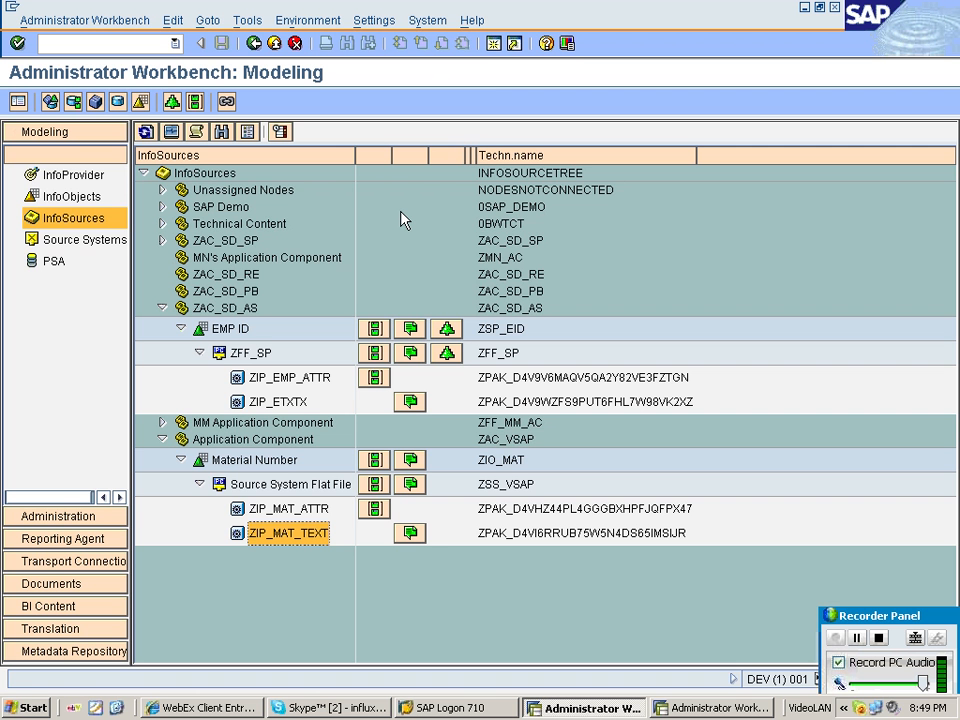
click(410, 484)
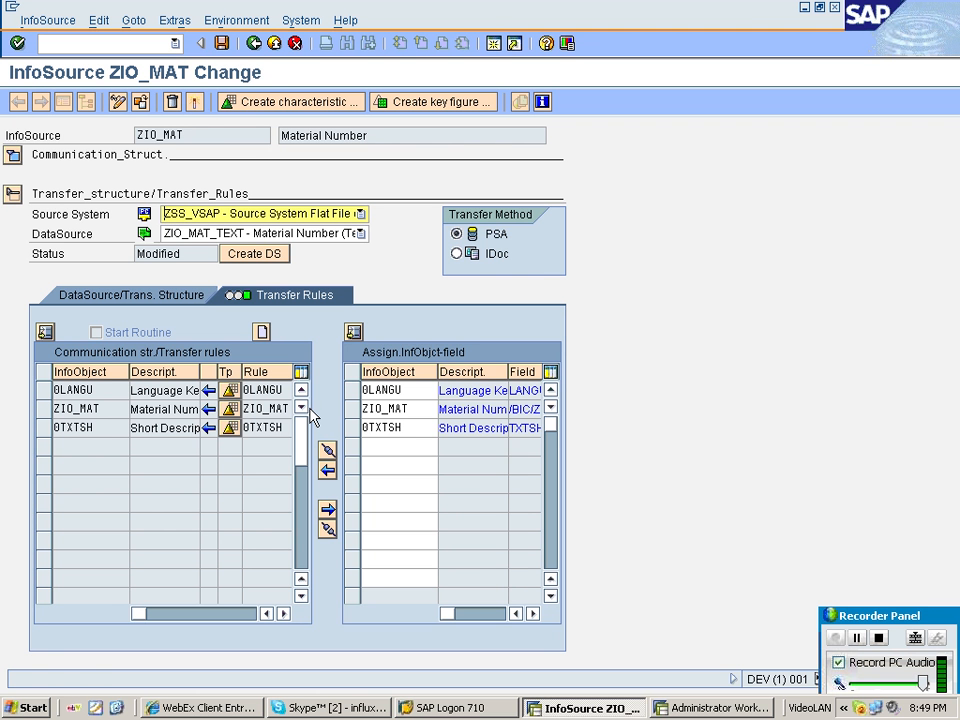
click(197, 103)
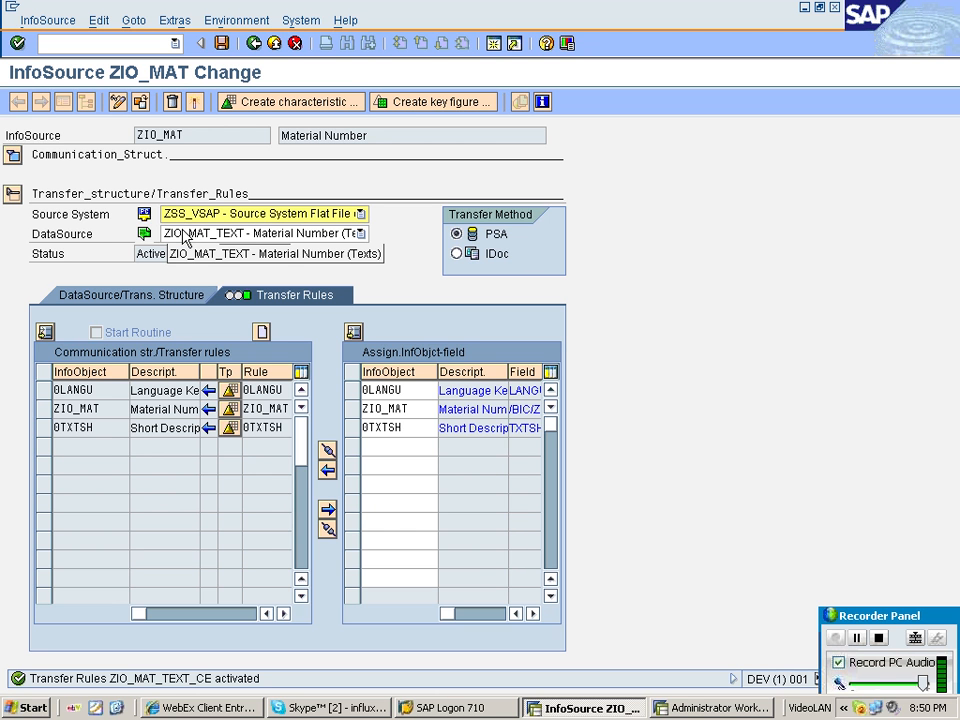
click(253, 44)
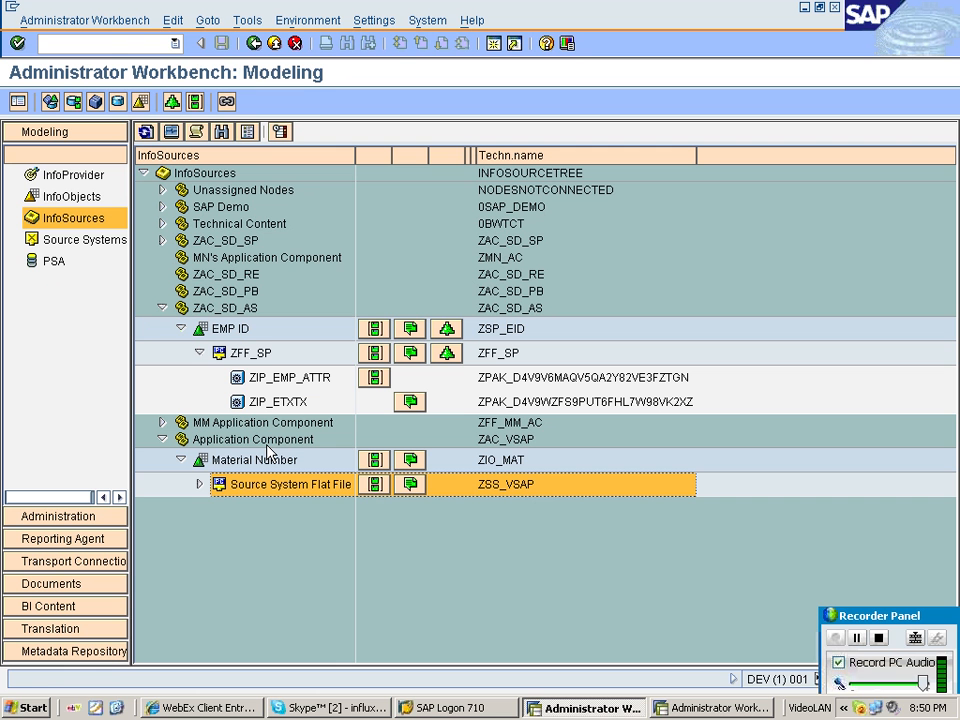
Reopen the ZIP_MAT_TEXT load monitor and expand the overall status on its Details tab.
click(199, 484)
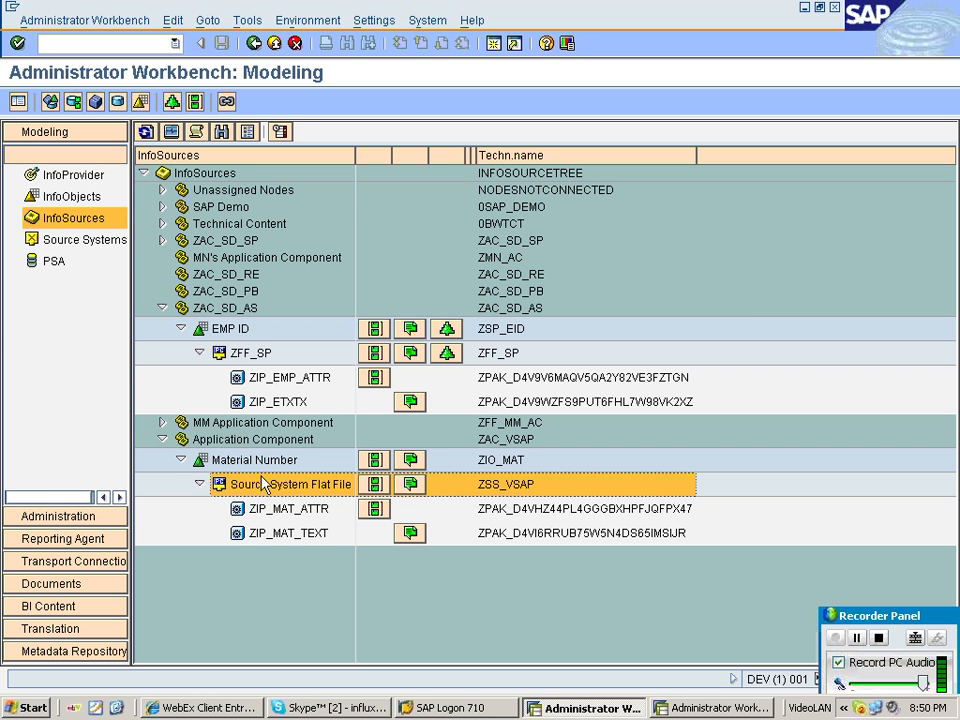
click(288, 533)
click(171, 132)
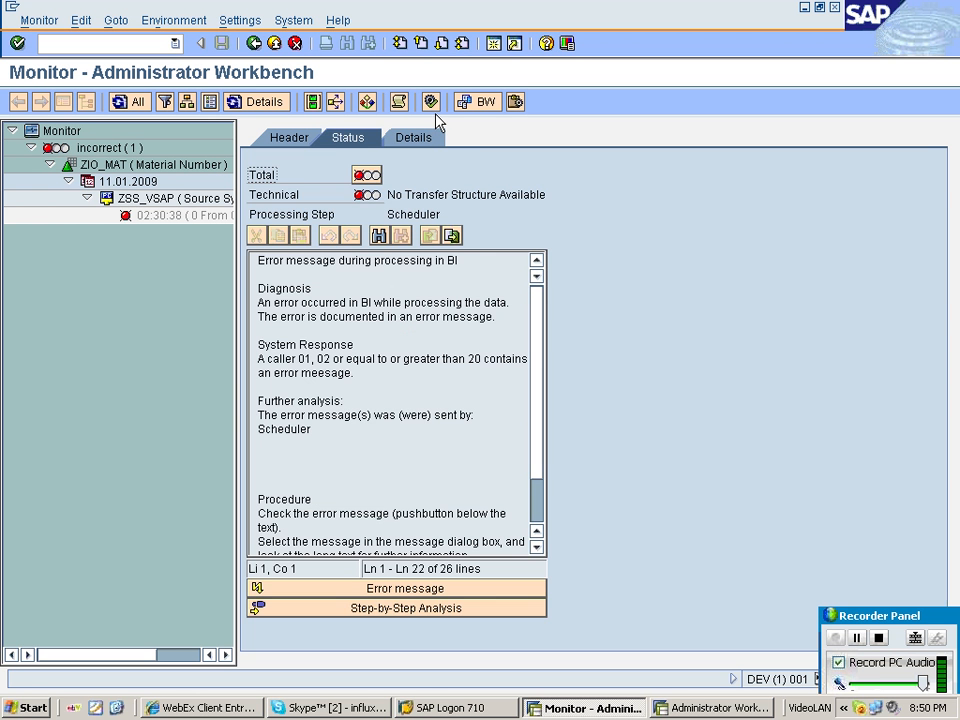
click(412, 137)
click(265, 338)
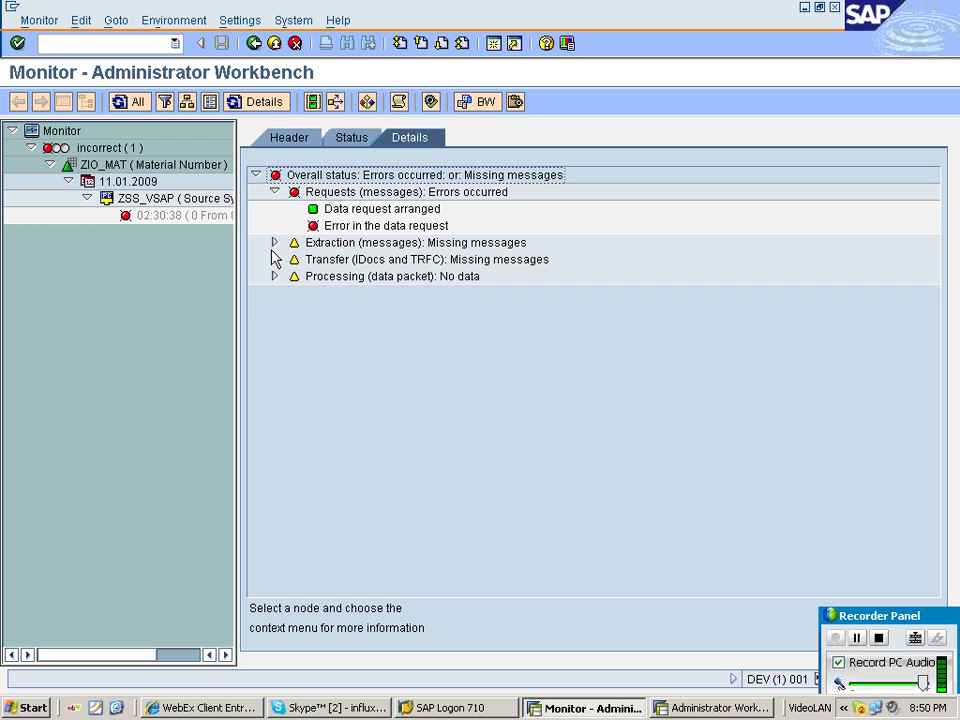
click(274, 242)
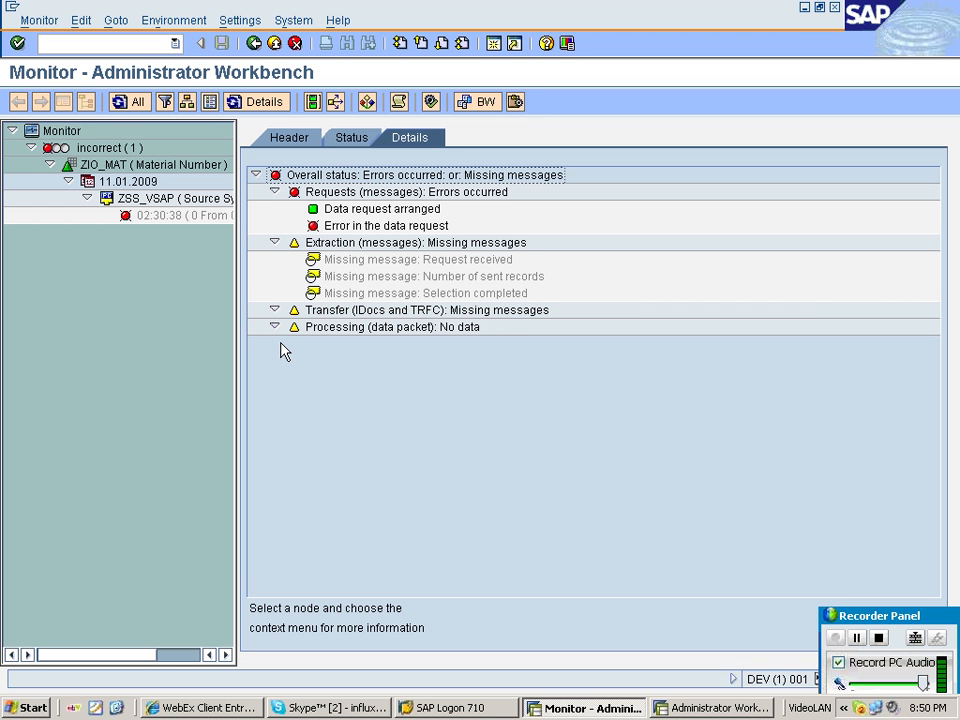
On the Status tab, open the load's error message and its long text, then close the messages window.
click(351, 136)
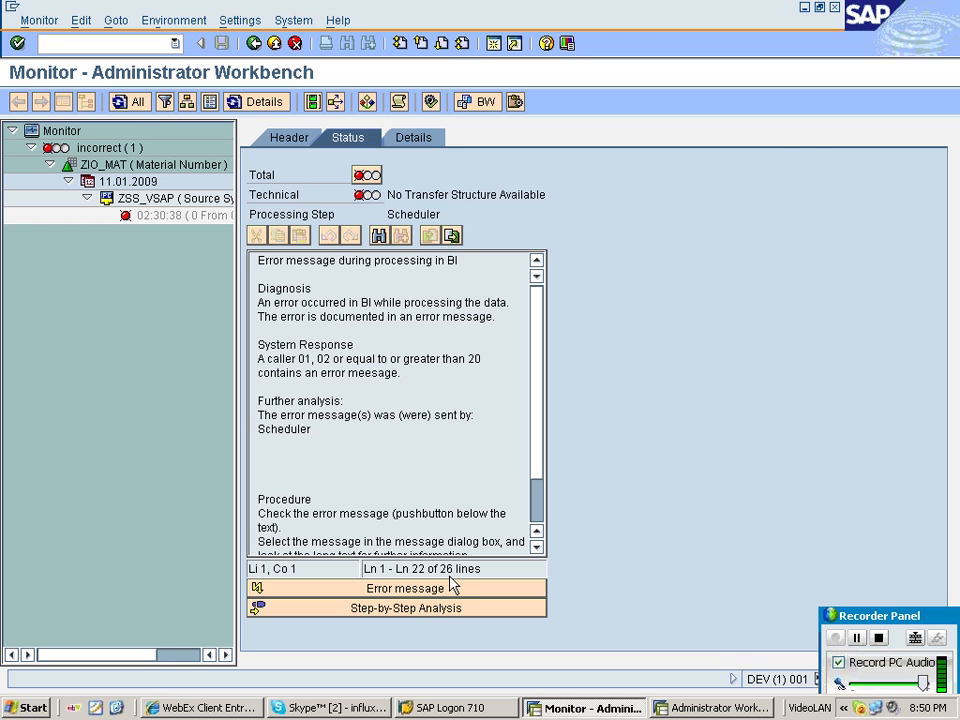
click(420, 588)
click(299, 195)
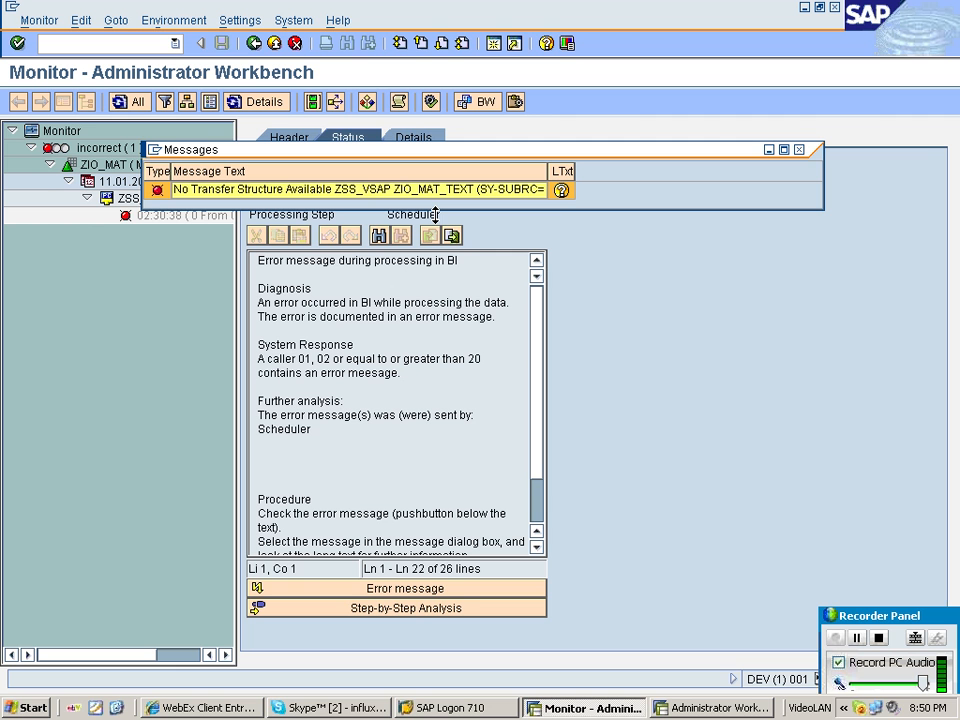
click(561, 190)
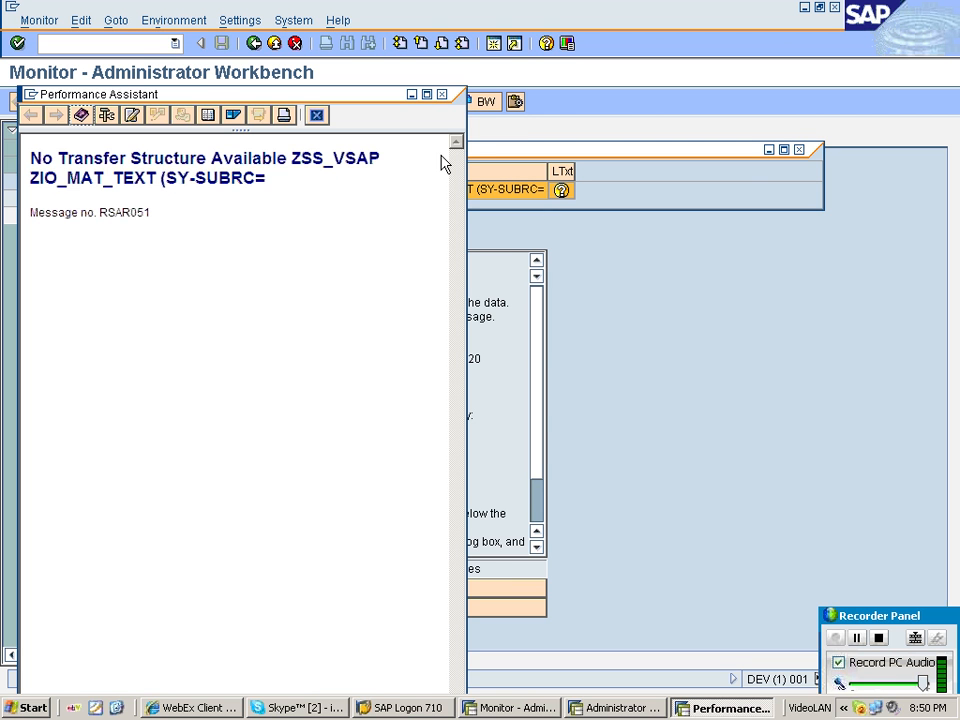
click(442, 94)
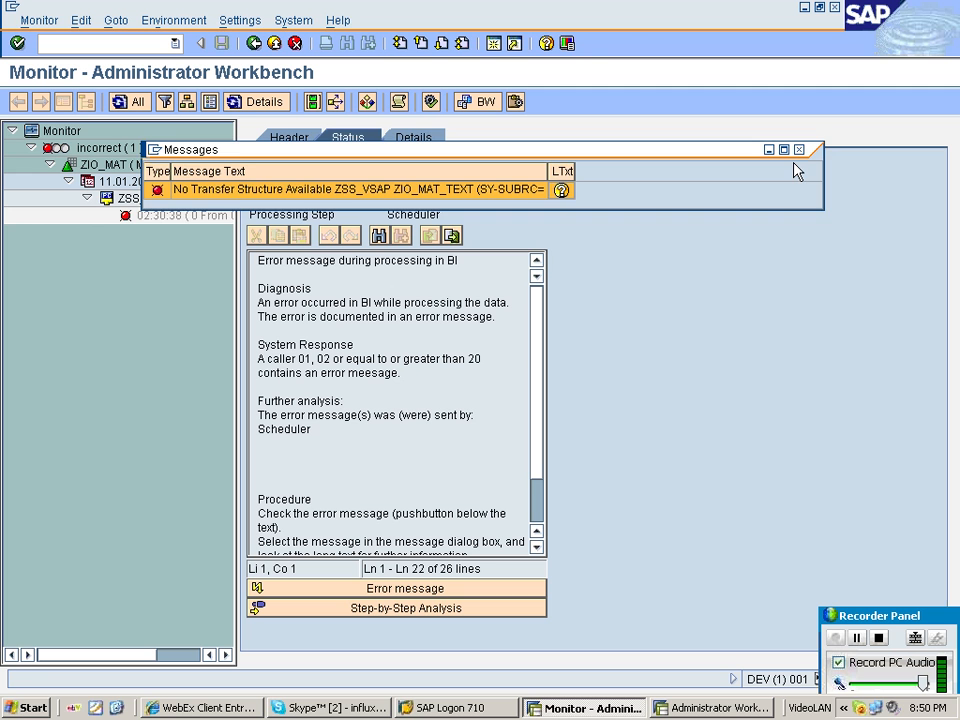
click(799, 149)
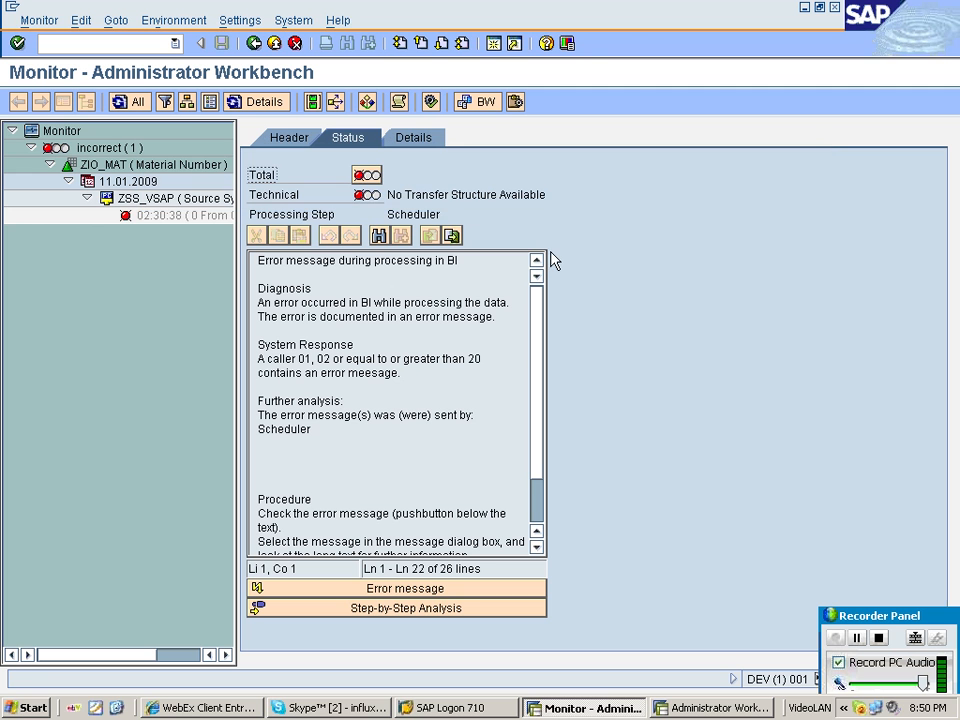
On the Header tab, view the InfoObject table processing update path and close that popup.
click(290, 139)
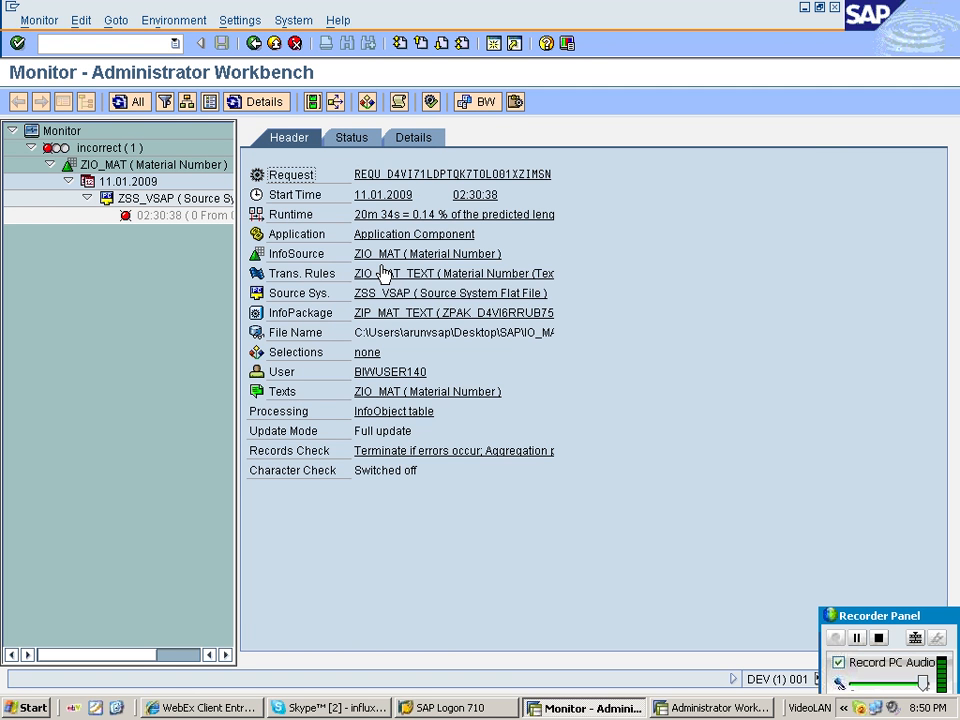
click(440, 414)
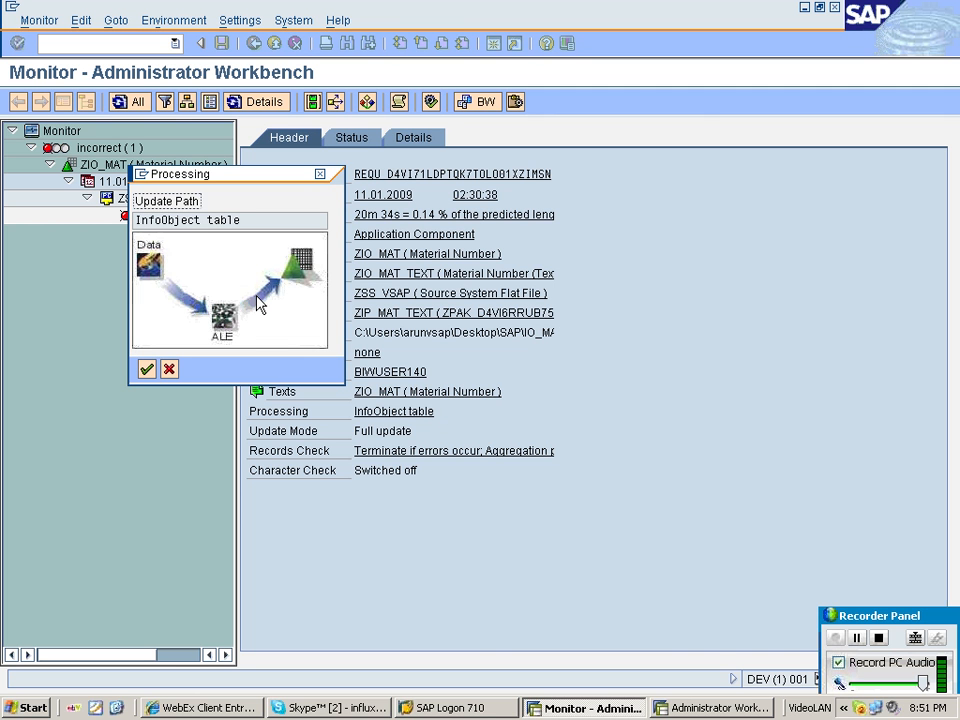
click(169, 370)
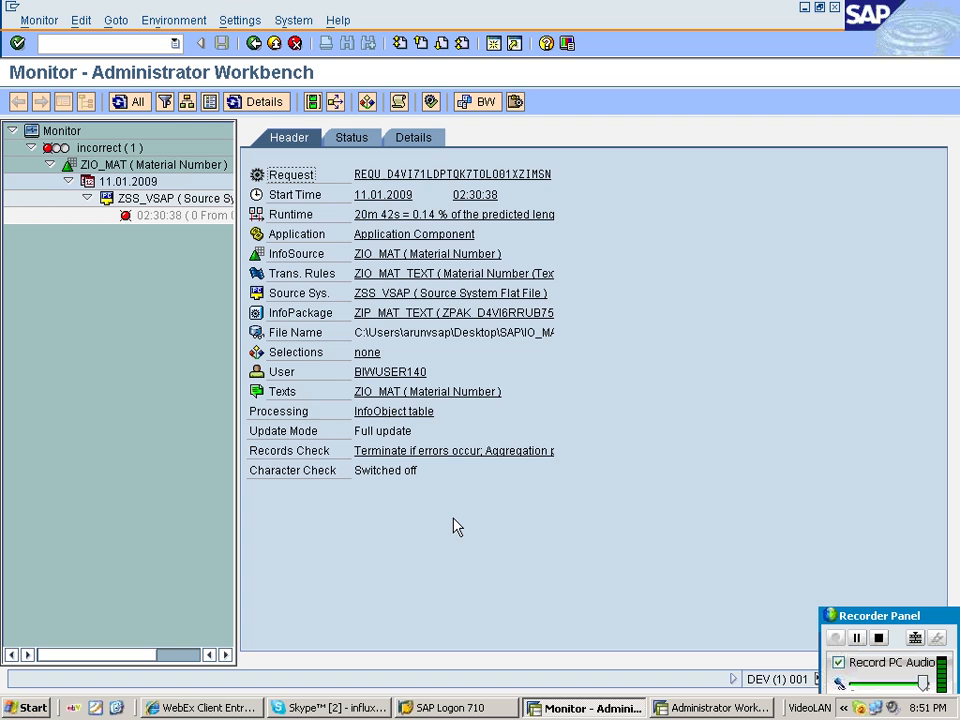
Return from the monitor to the Modeling workbench and switch to the InfoObjects tree.
key(super+d)
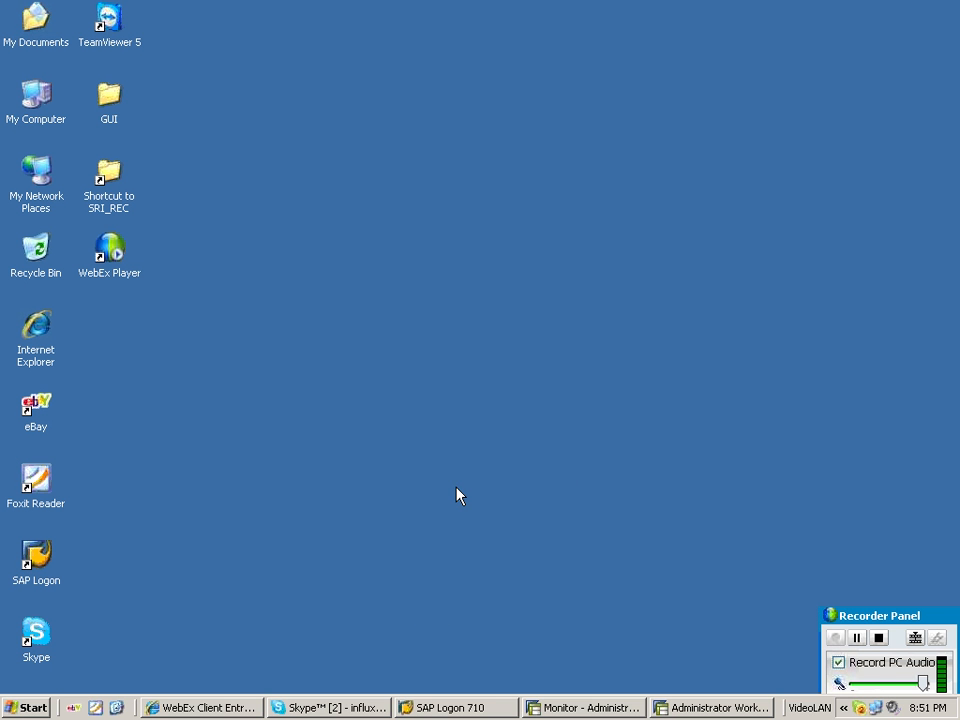
click(718, 708)
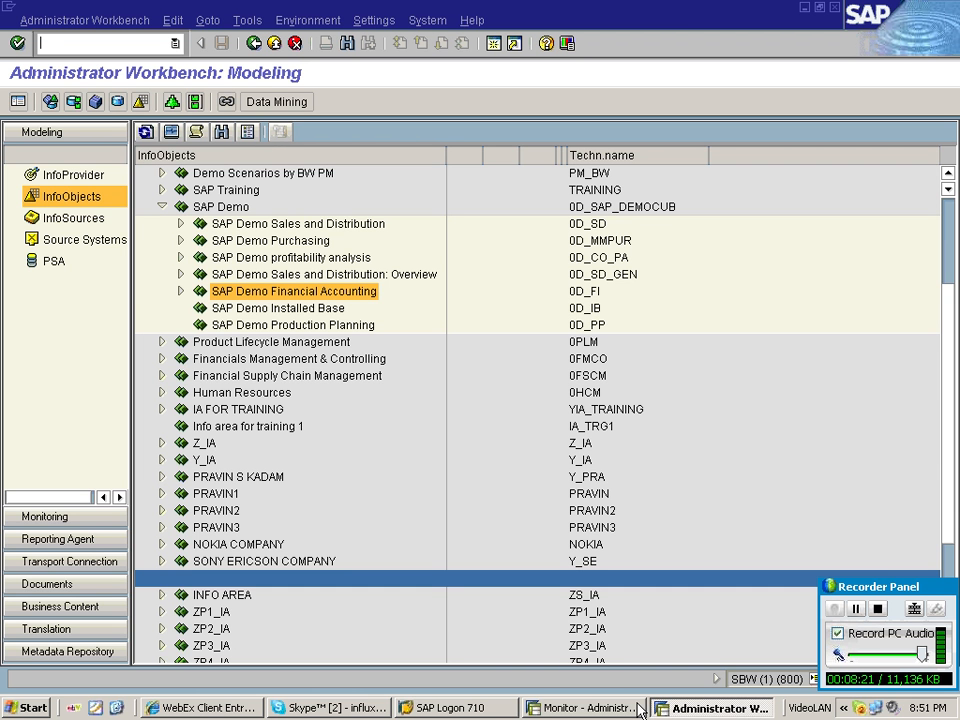
click(638, 708)
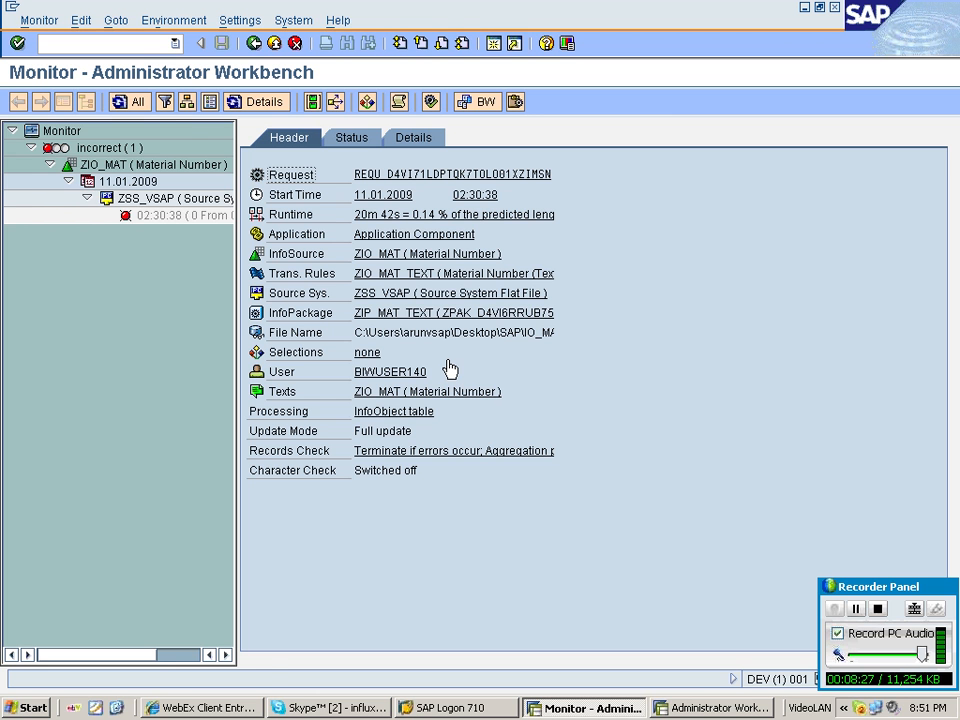
click(256, 45)
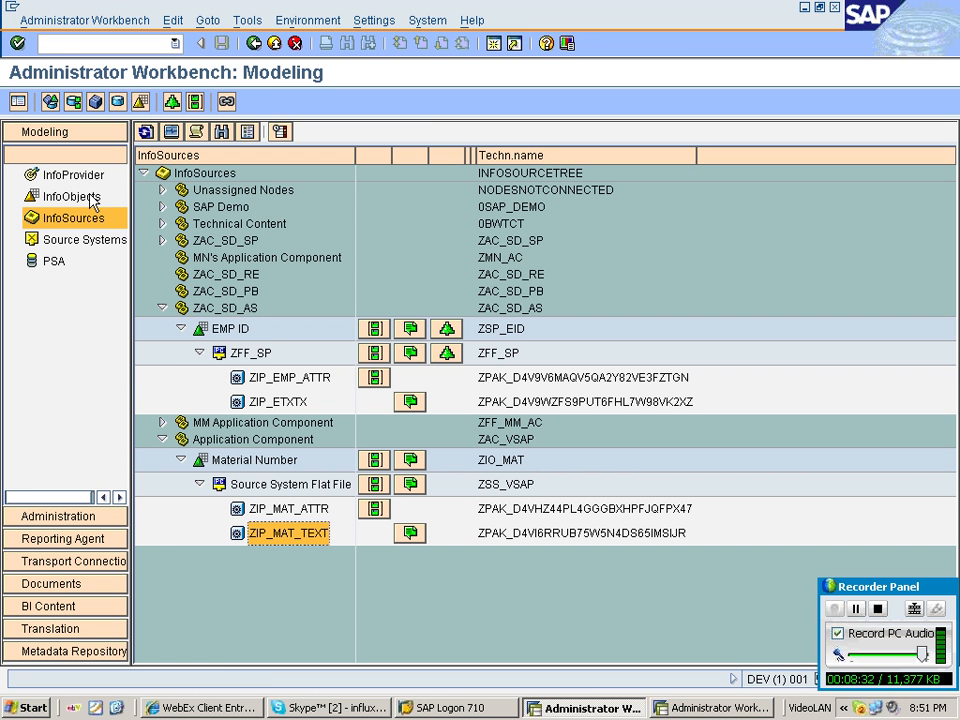
click(72, 197)
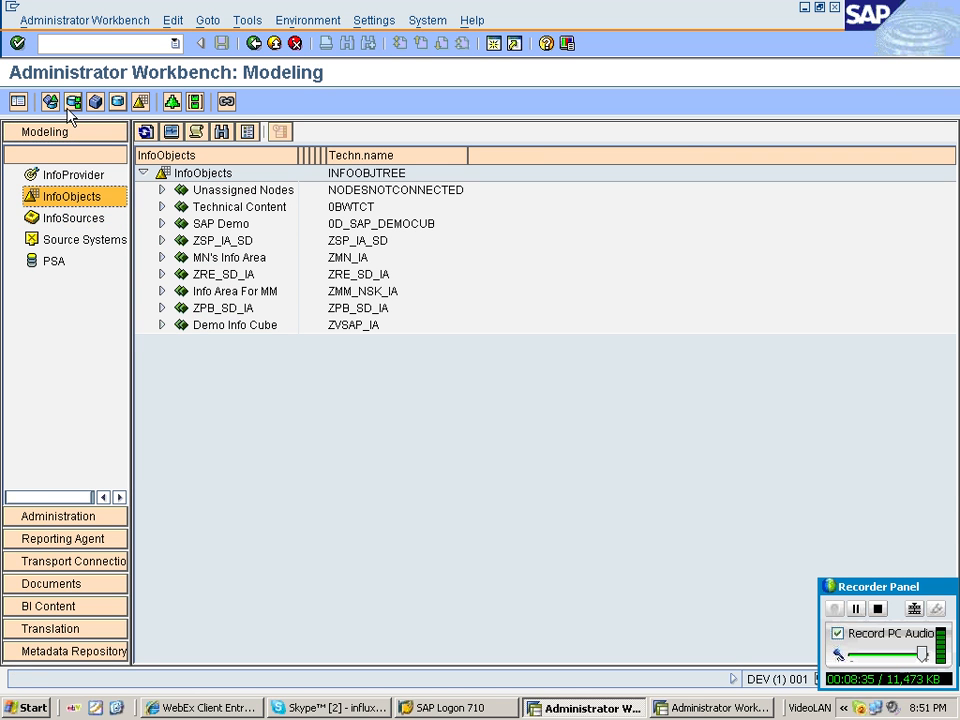
click(18, 102)
click(19, 106)
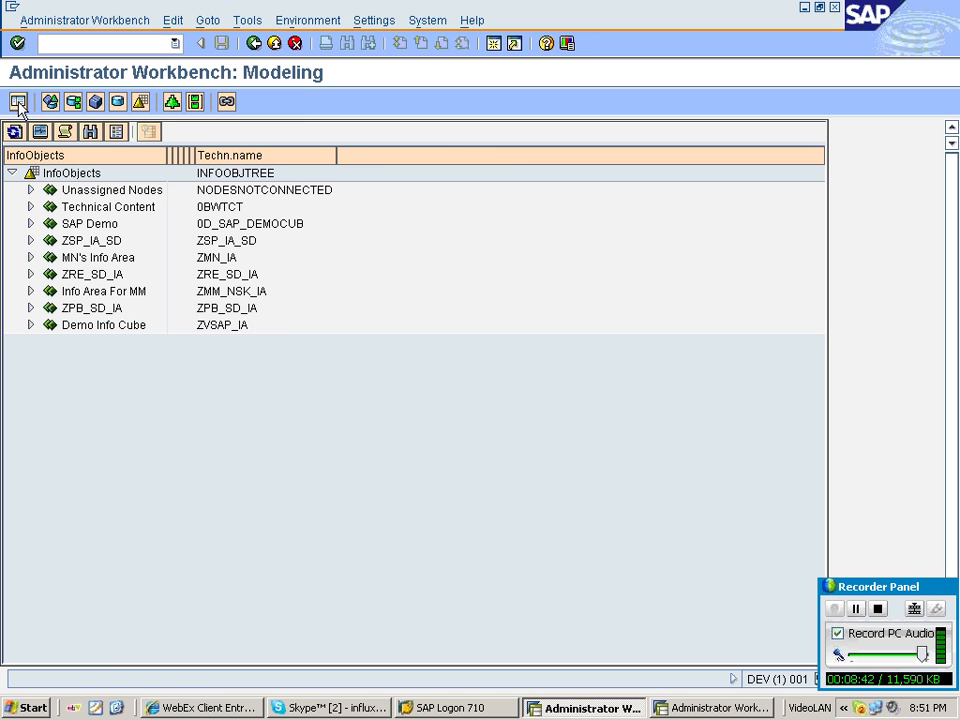
click(18, 104)
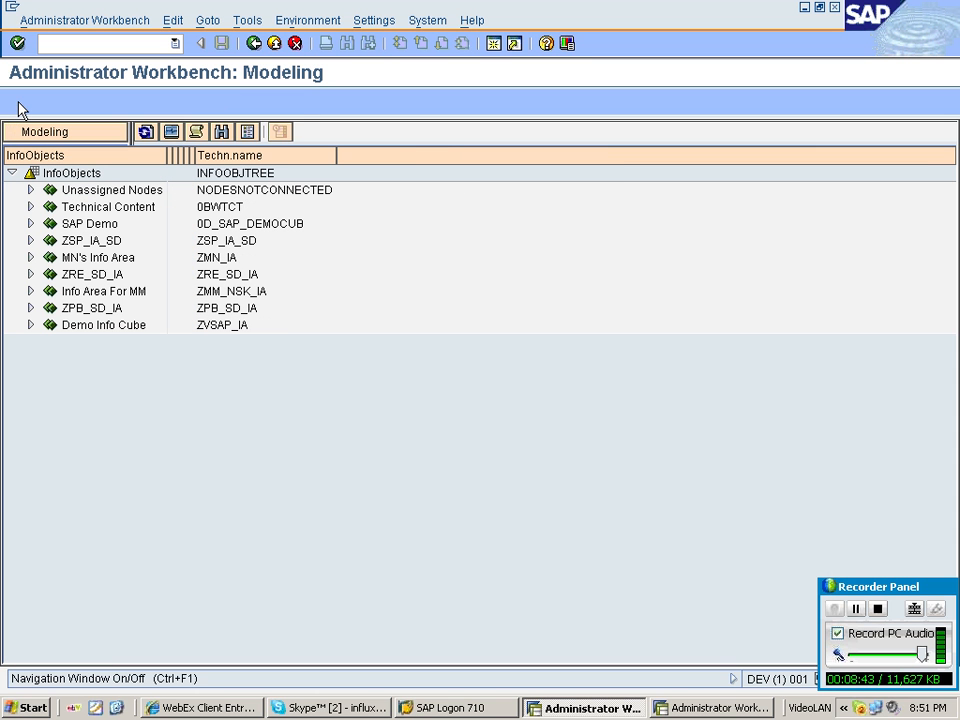
click(18, 104)
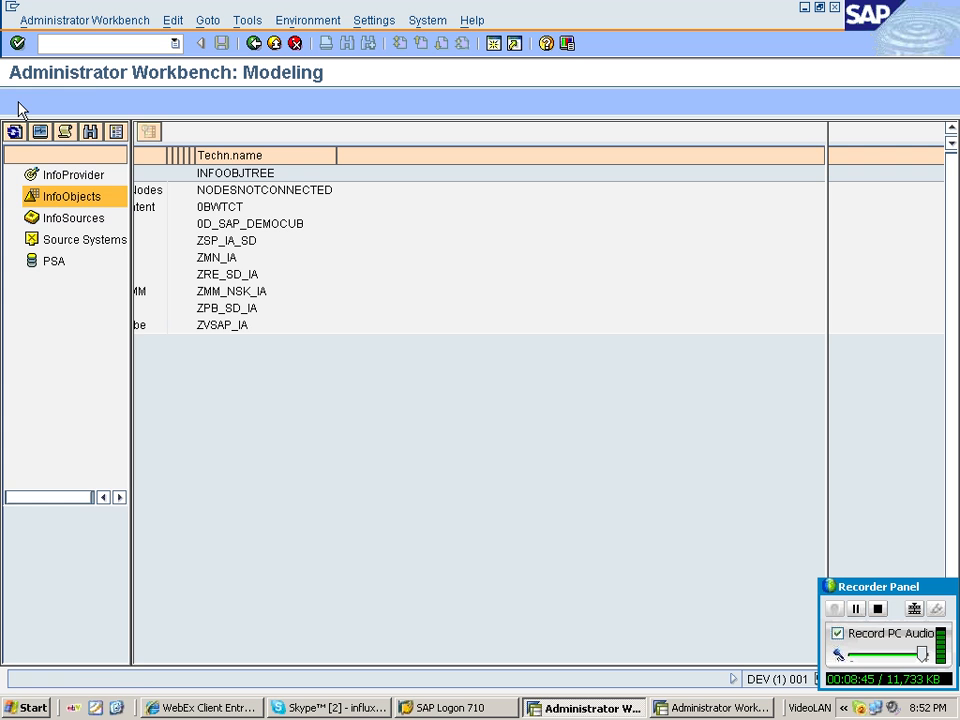
click(18, 104)
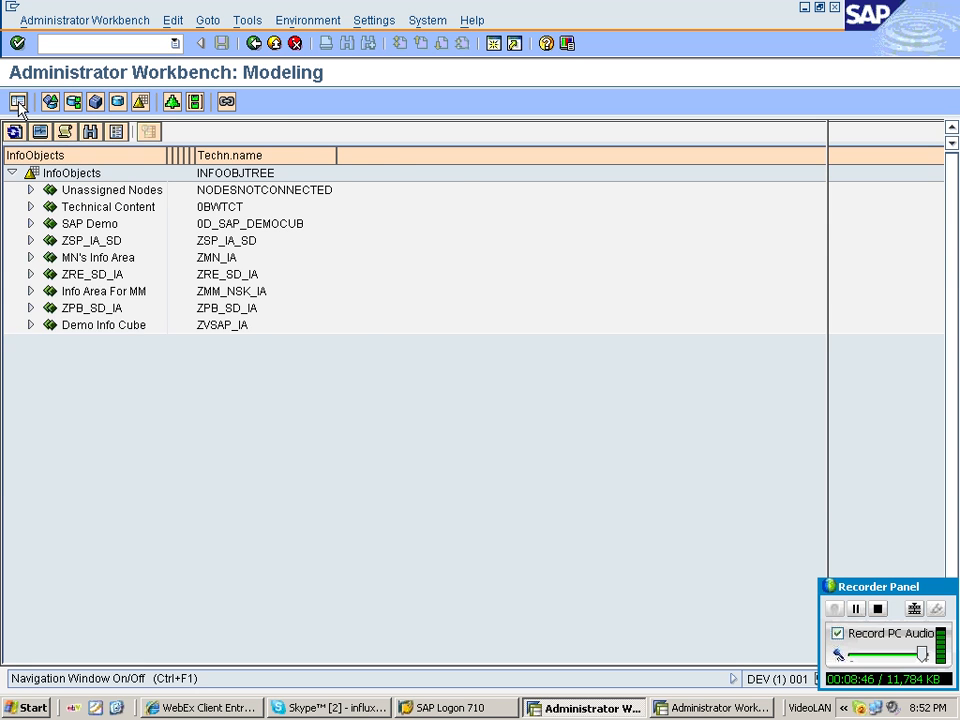
click(18, 104)
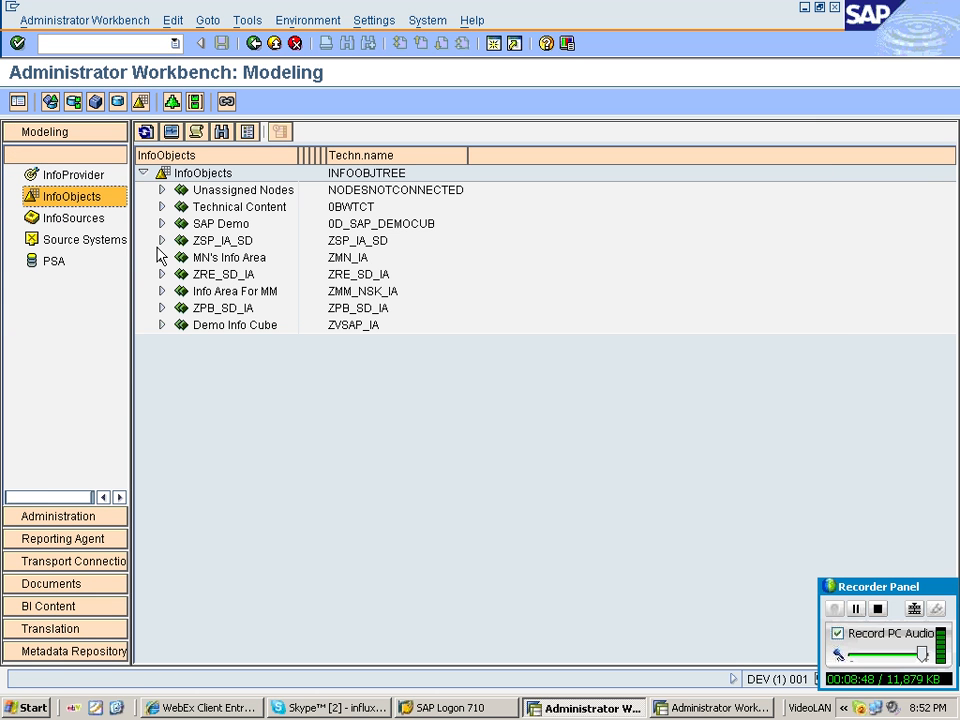
Expand the ZPB_SD_IA info area and open the Employee ID characteristic ZPB_EMPID details, then go back.
click(162, 308)
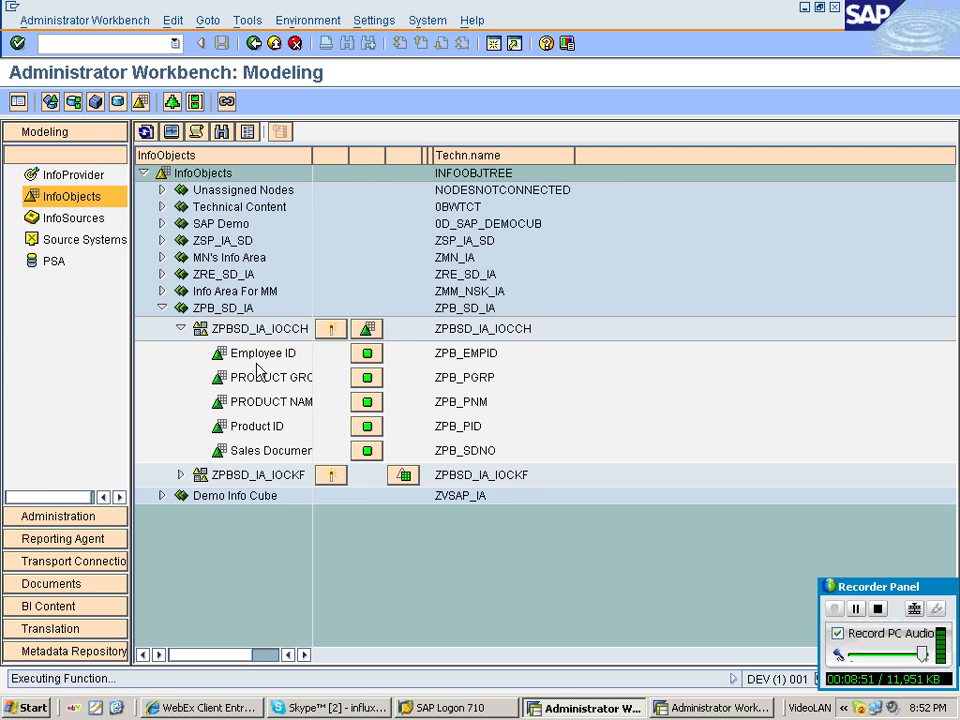
click(257, 358)
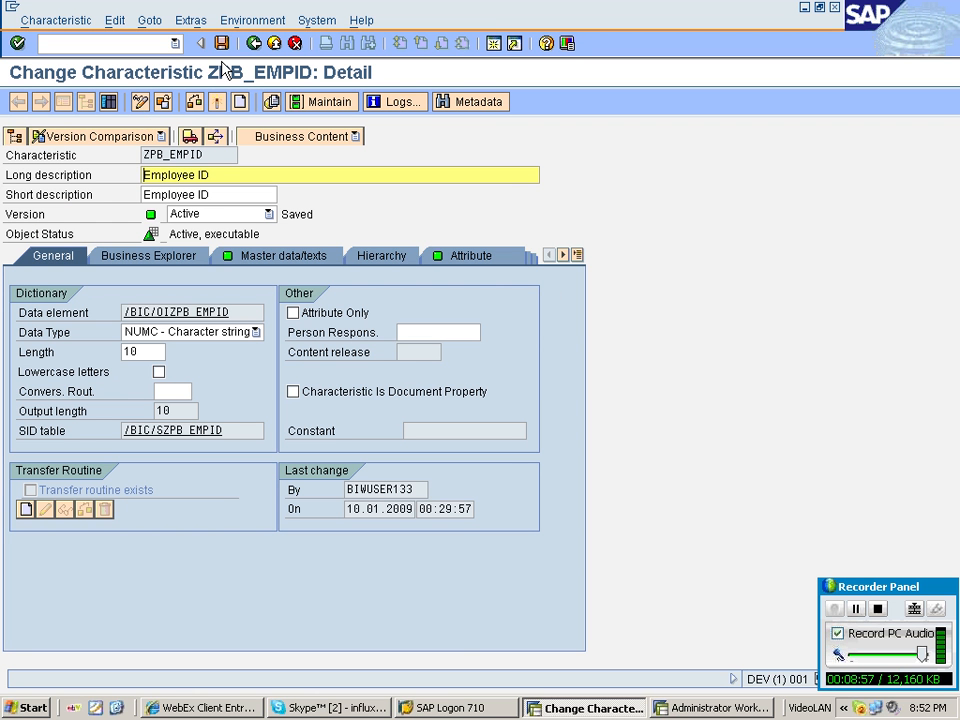
click(87, 102)
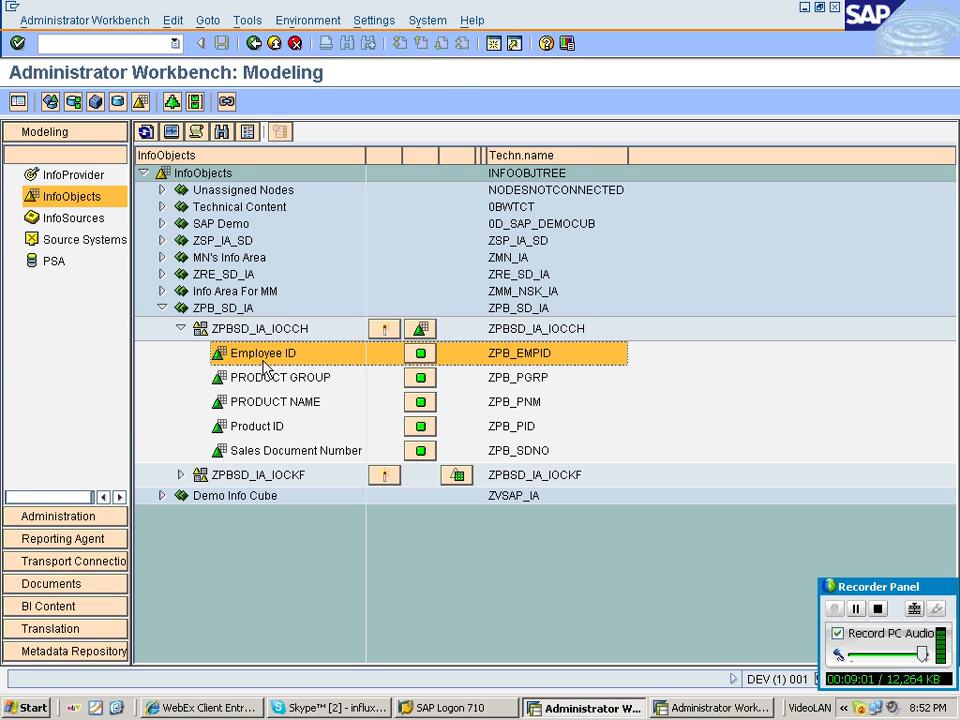
double_click(262, 359)
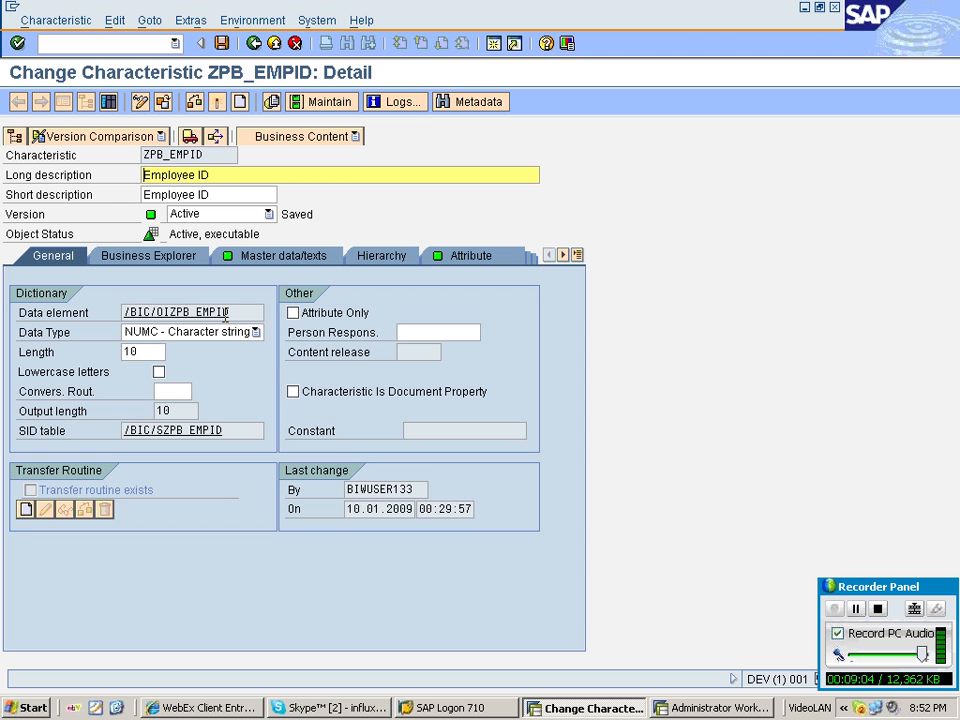
click(86, 101)
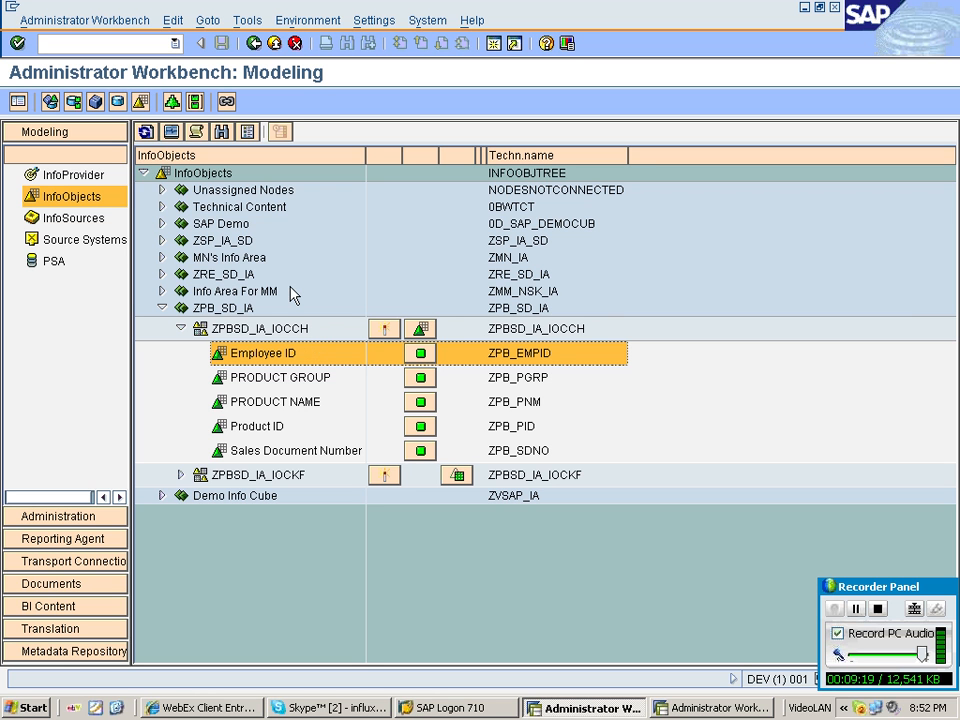
Reopen the ZPB_EMPID characteristic details, go back, and collapse the ZPB_SD_IA info area.
click(264, 358)
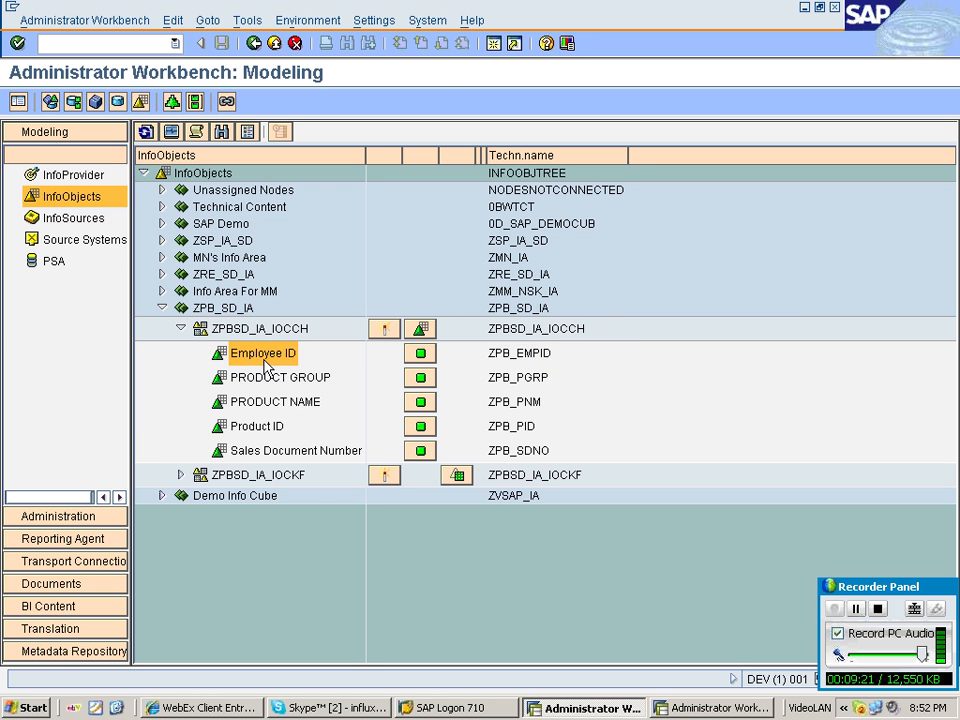
double_click(265, 358)
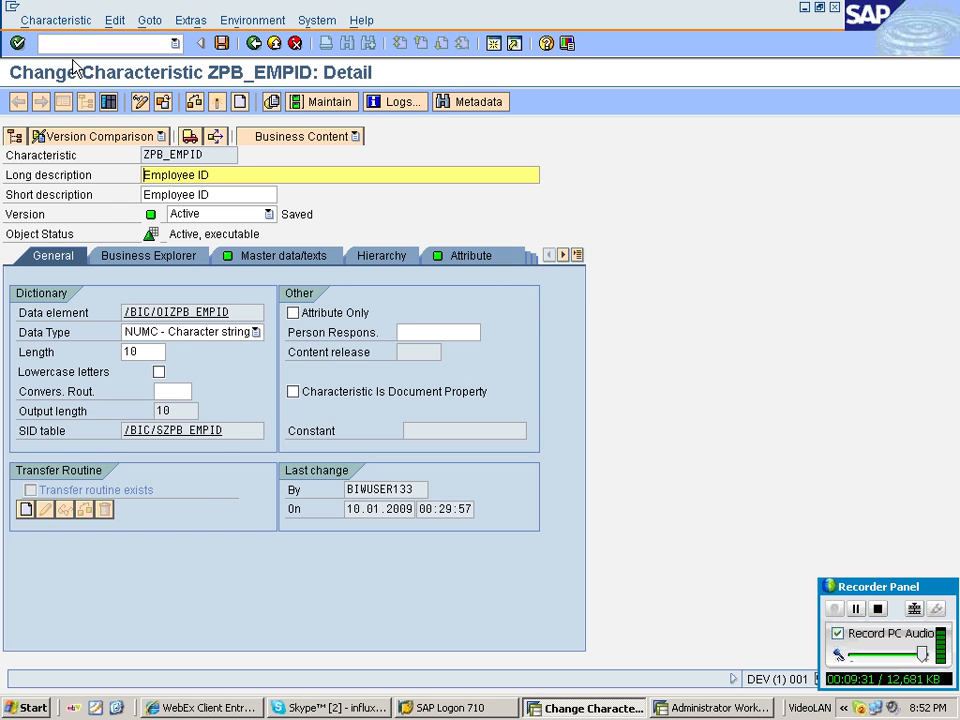
key(F3)
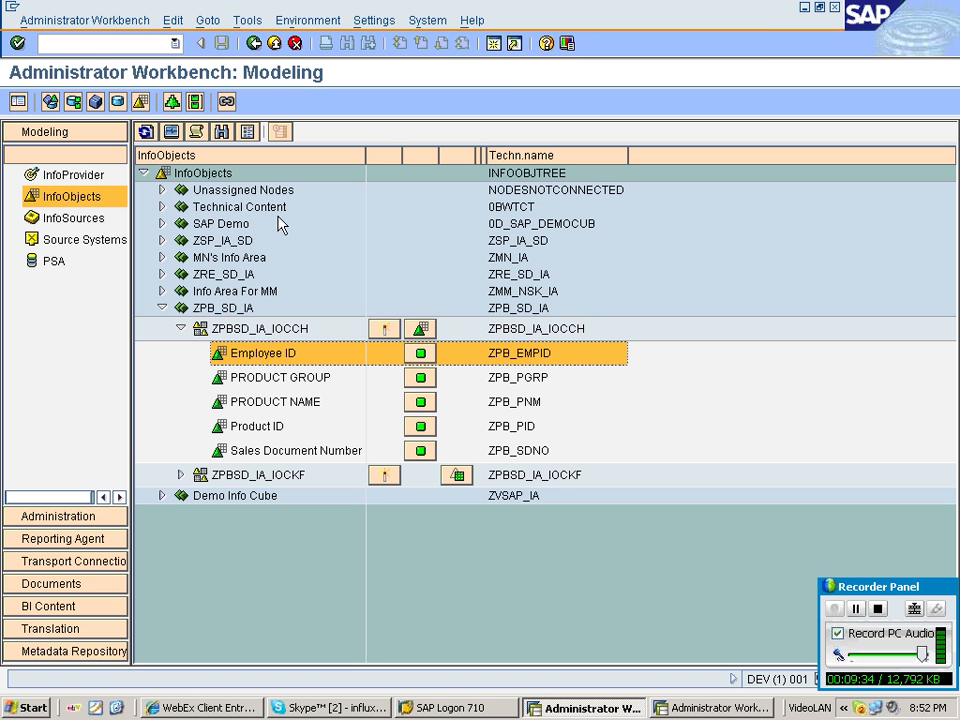
click(181, 329)
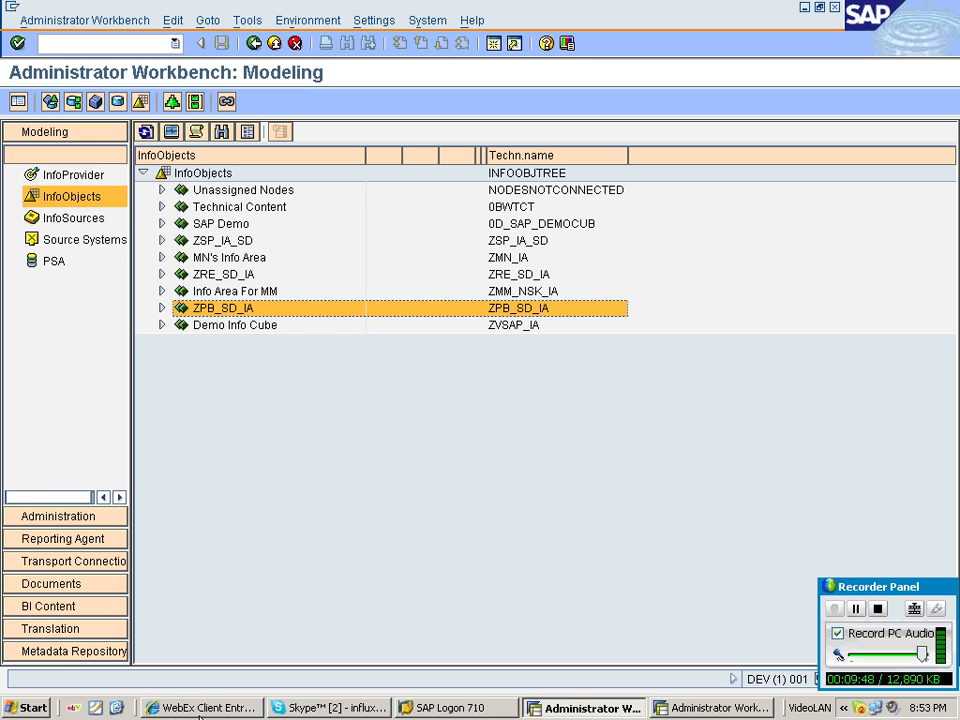
Switch to Notepad by launching it from the Run dialog and maximize its window.
click(115, 708)
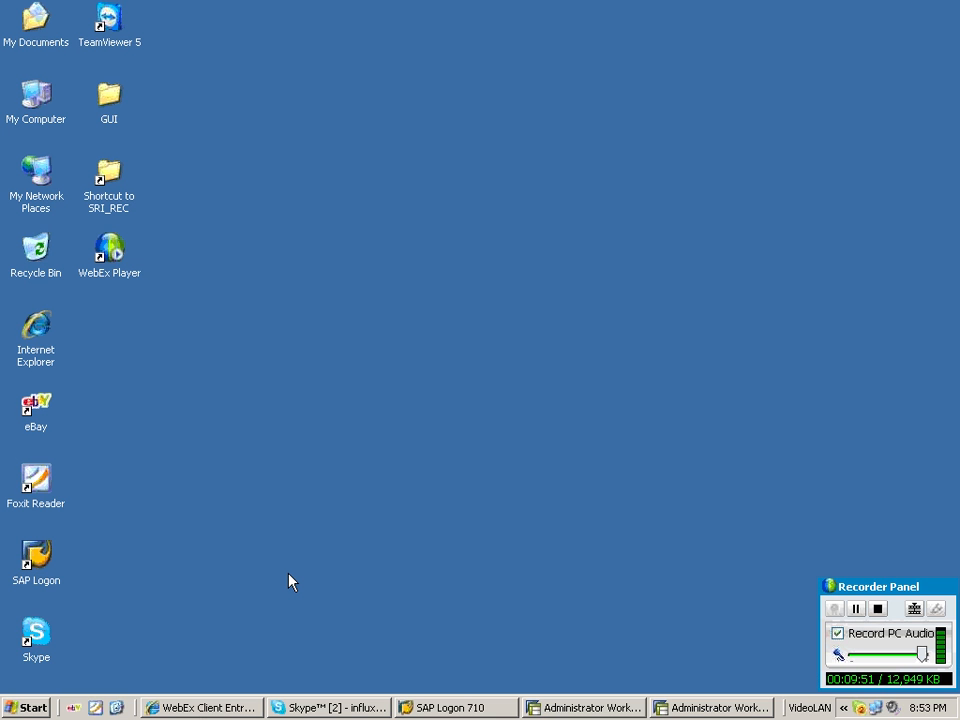
key(super+r)
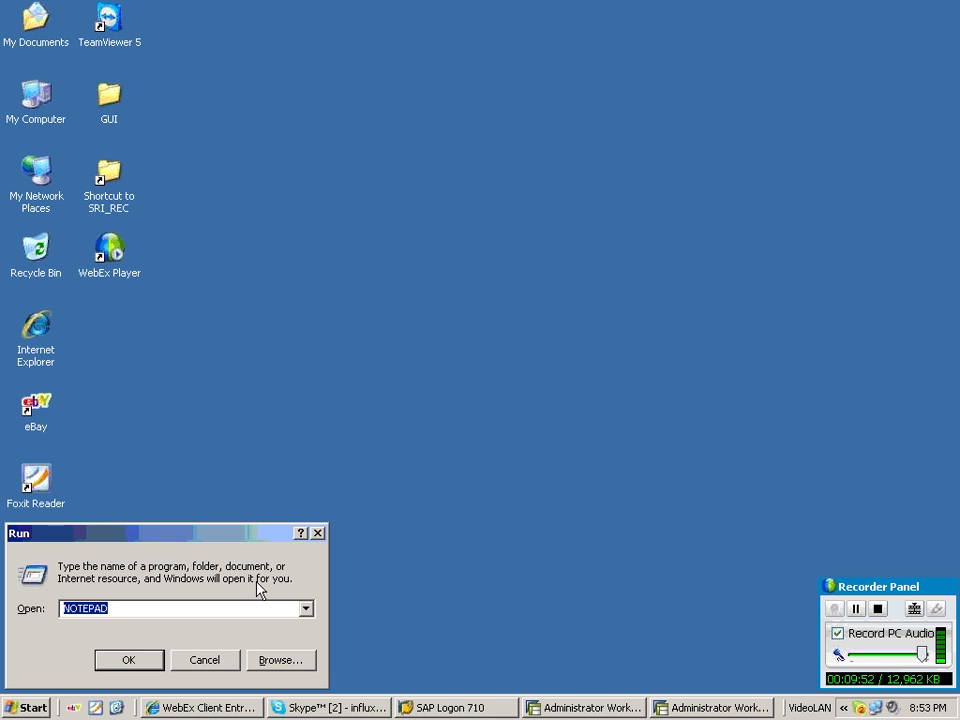
key(Return)
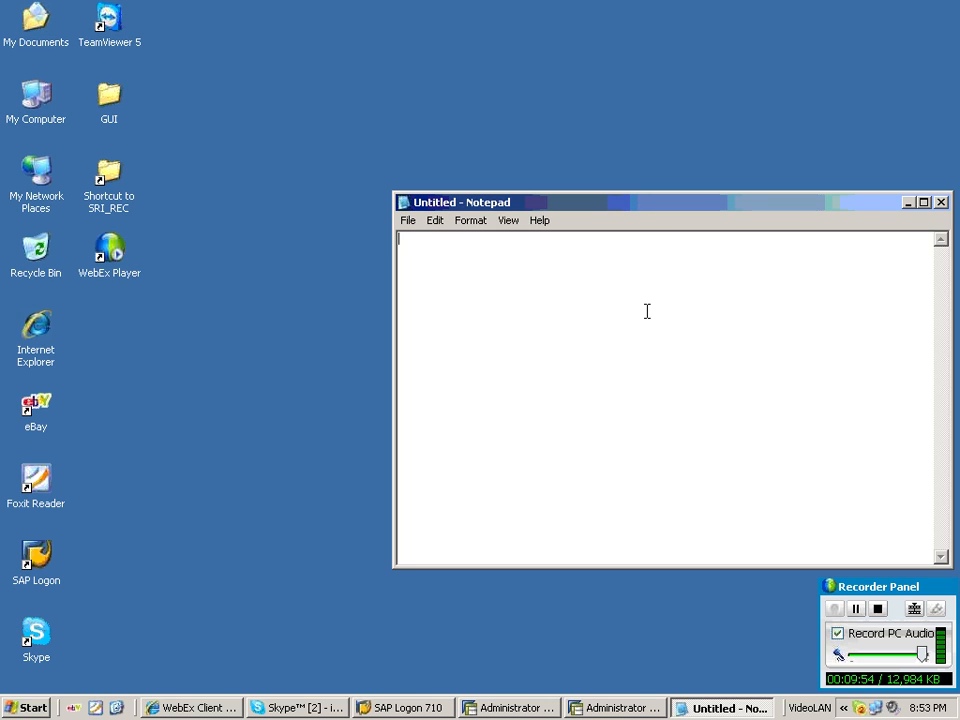
key(alt+space)
key(x)
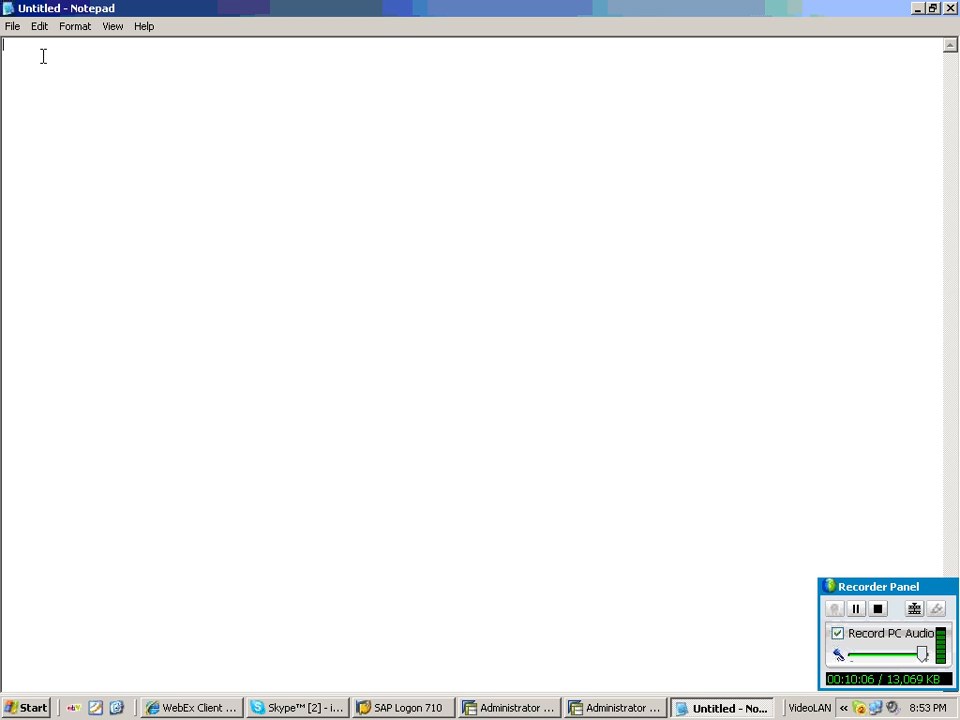
Write the heading ########MASTER DATA HIERACHY DATA LAODING######## on the first line.
text(MASTER DATA HIERACHY DATA )
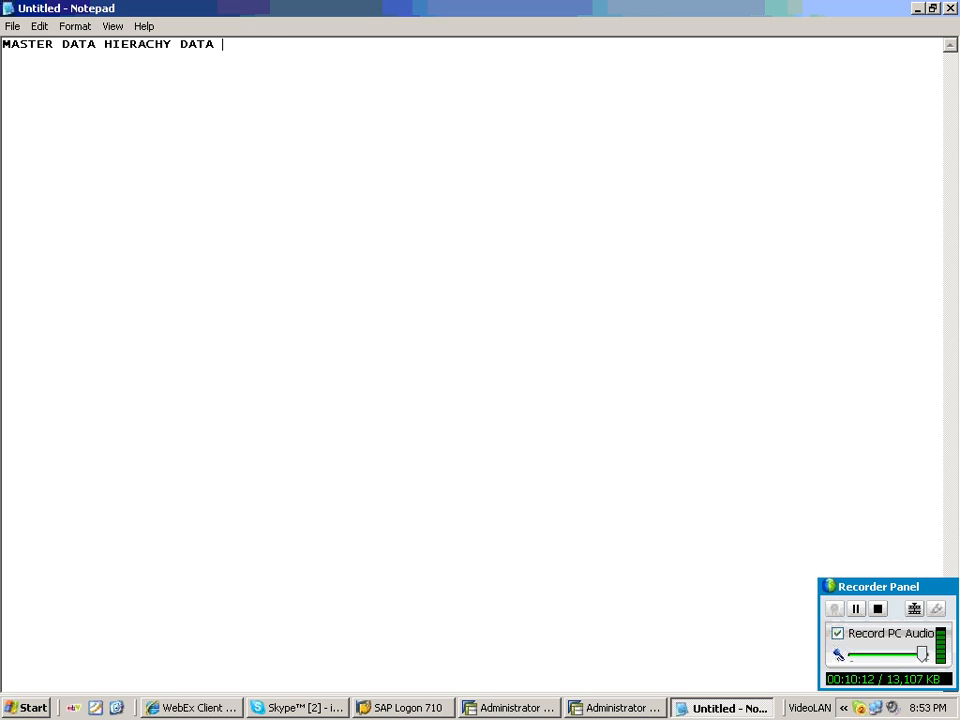
text(LAODING)
text(#####)
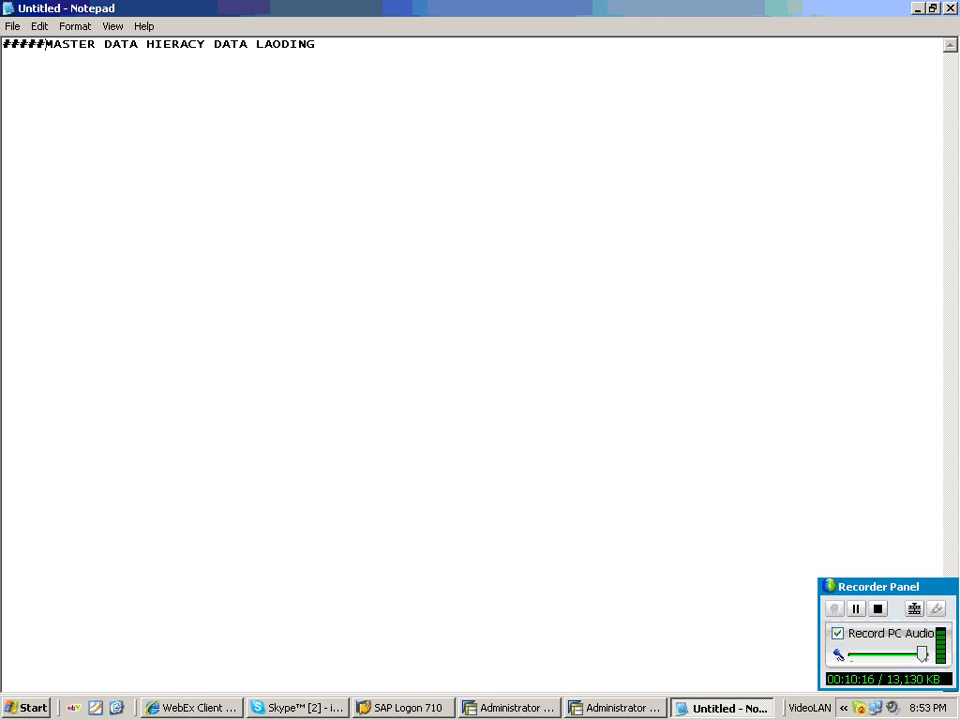
text(###)
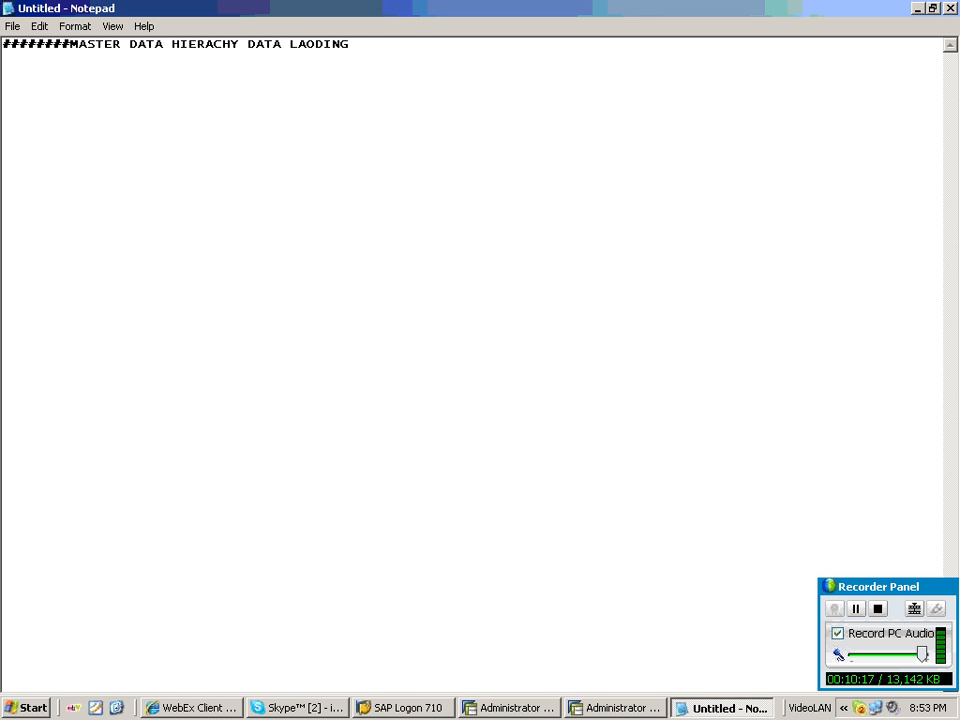
text(########)
Add the hierarchy root title US_EMP_HIERACHY, indented, on a new line below the heading.
key(Return)
key(Return)
text(US_M)
key(BackSpace)
text(EM)
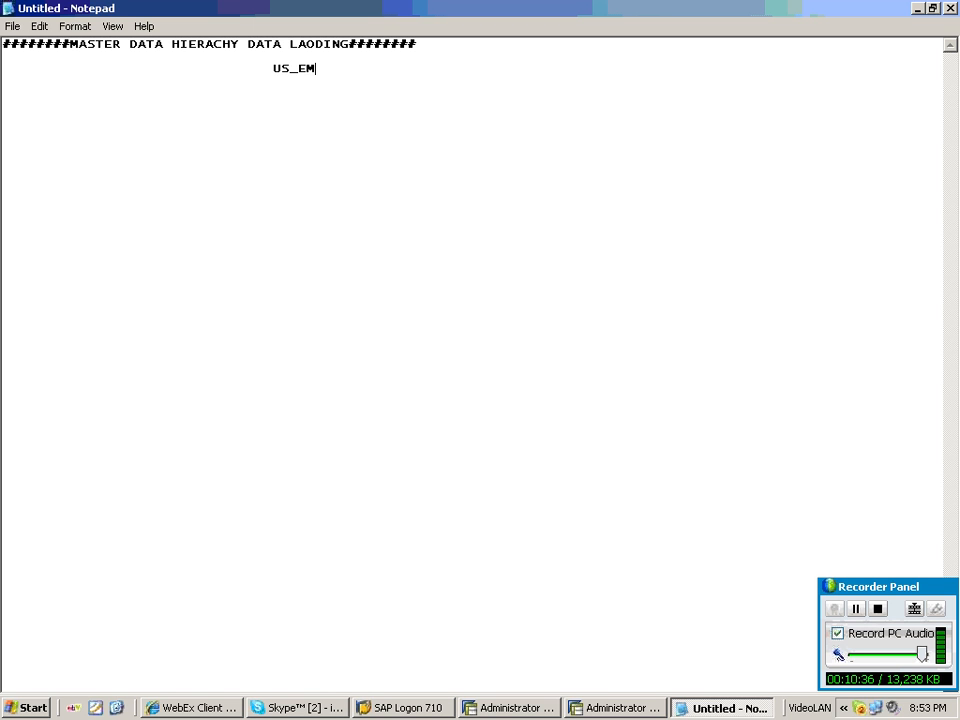
text(P_HIERACHY)
key(Return)
key(Tab)
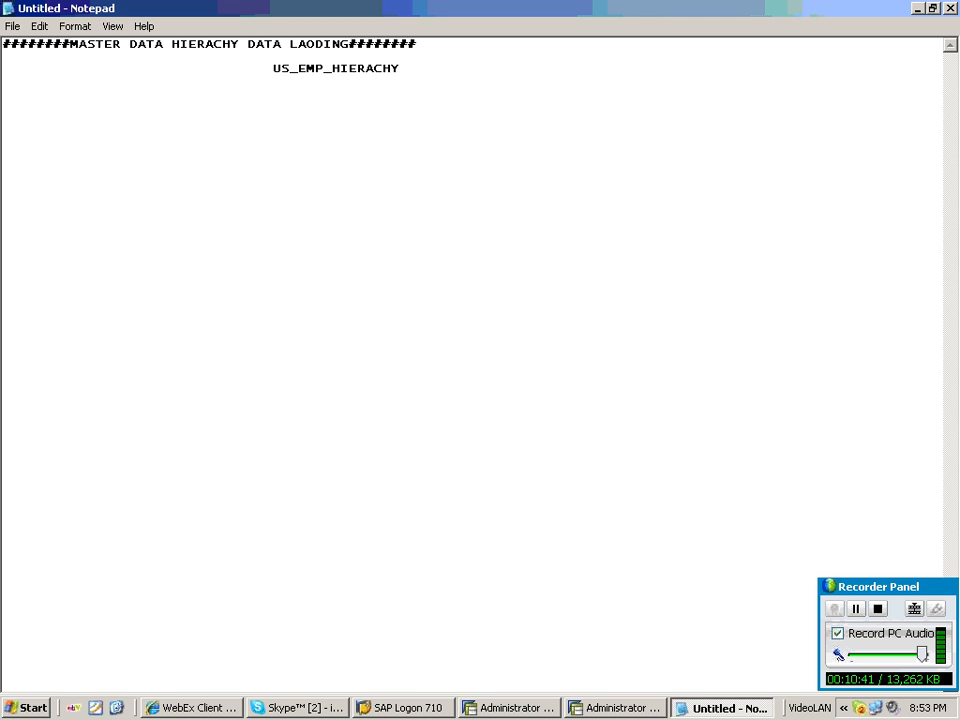
Write the region nodes CENTRAL and EASTREN spaced apart on the next line under the root.
key(Tab)
text(CENTRAL)
key(Tab)
key(Tab)
key(Tab)
key(Tab)
Add the child nodes A, B, C and D spaced out on the line beneath the regions.
key(Tab)
text(EAST)
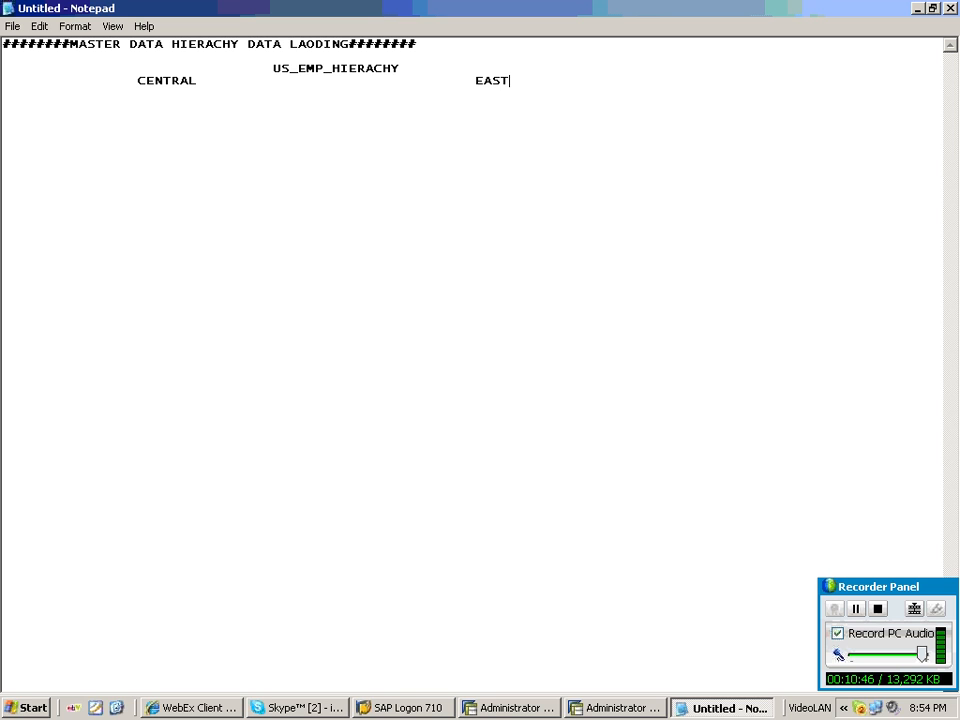
text(REN)
key(Return)
key(Tab)
text(A)
key(Tab)
key(Tab)
text(B)
key(Tab)
key(Tab)
key(Tab)
text(C)
key(Tab)
key(Tab)
text(D)
key(Return)
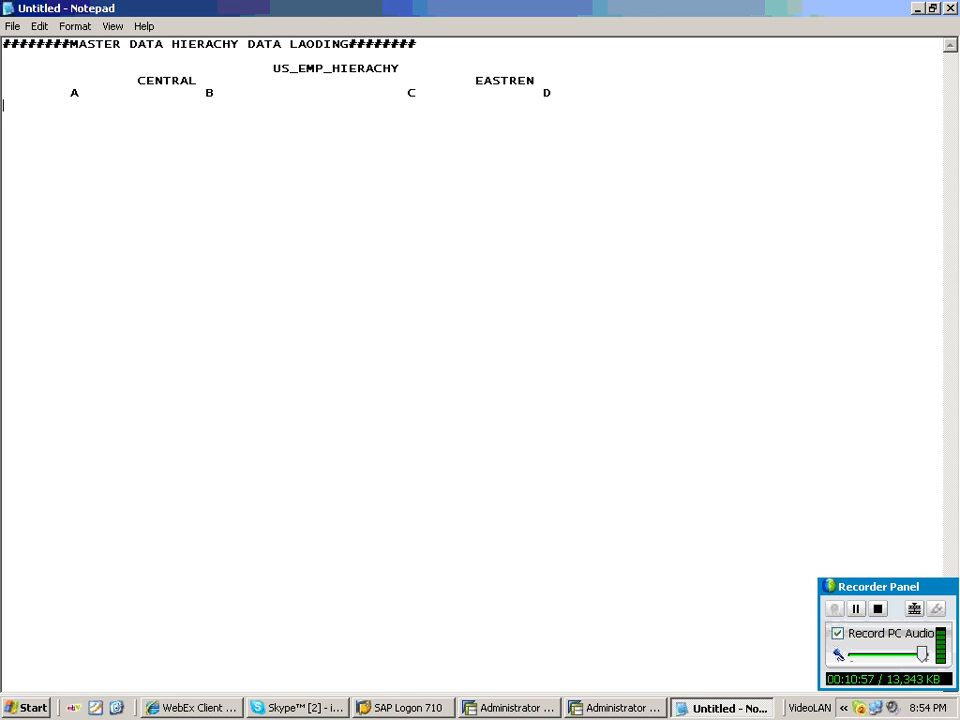
Enter the leaf values 100, 200, 300 and 400 under nodes A and B on a new line.
key(Tab)
text(1)
key(BackSpace)
key(Tab)
key(BackSpace)
key(BackSpace)
text(100)
key(Tab)
text(200)
key(Tab)
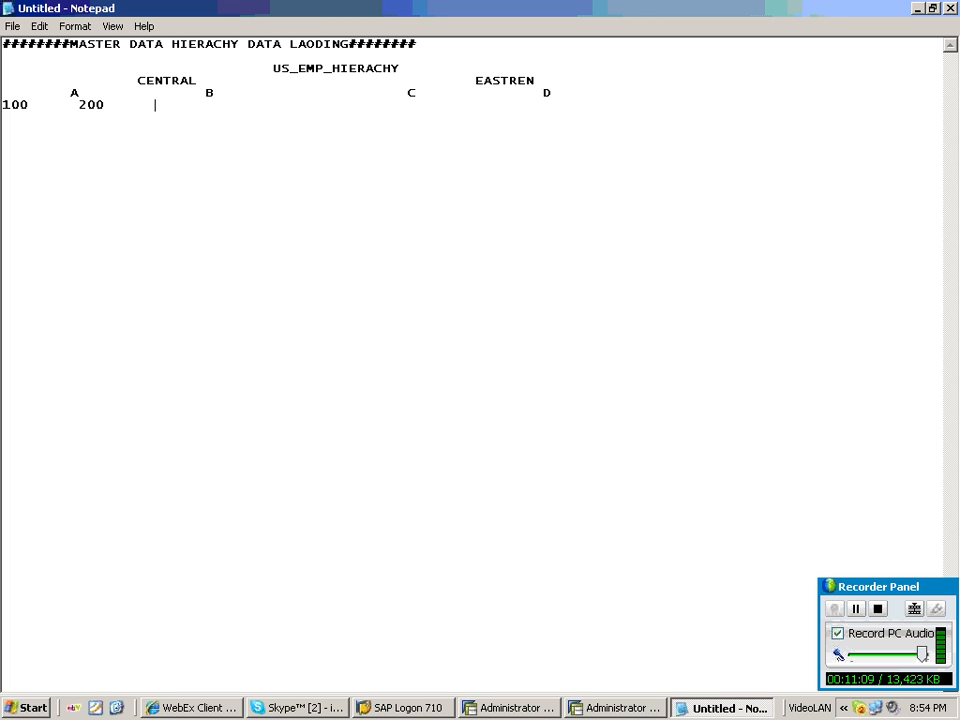
text(300)
key(Tab)
text(400)
Continue the leaf line with the values 500, 600, 700 and 800 under nodes C and D.
key(Tab)
key(Tab)
text(5)
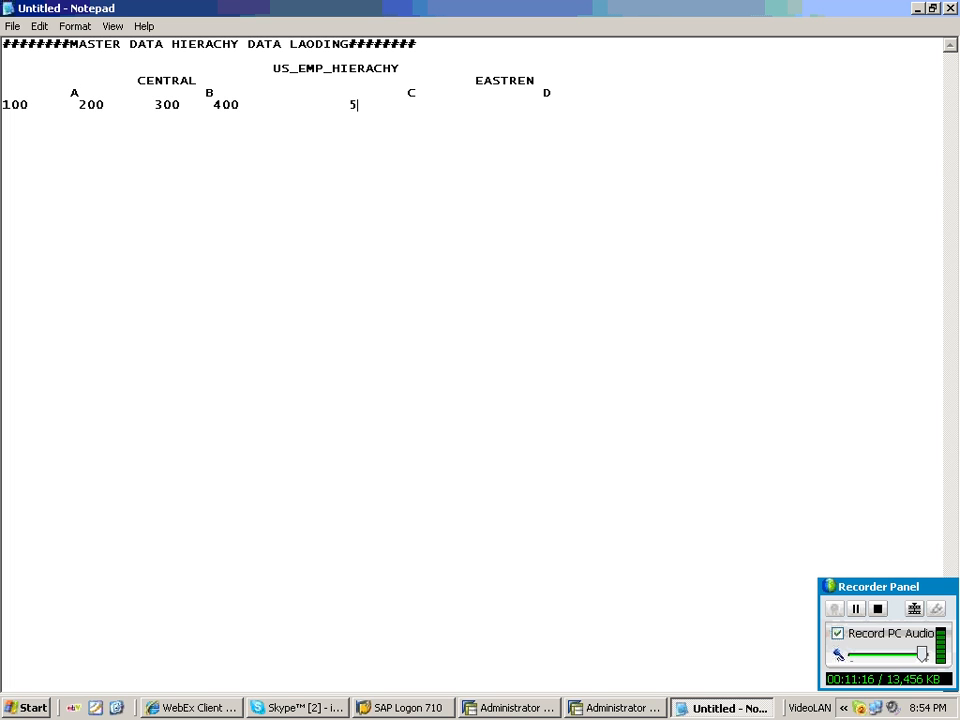
text(00)
key(Tab)
text(600)
key(Tab)
key(Tab)
key(BackSpace)
text(70)
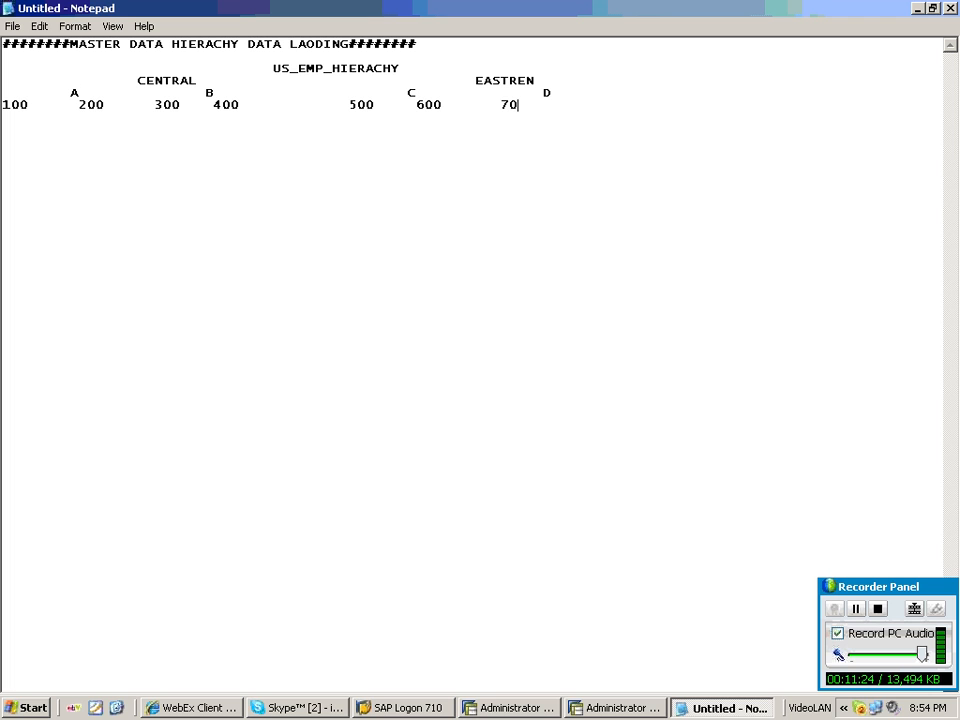
text(0)
key(Tab)
text(800)
Write the line EMPLOYEE---ATTR/TEXT DATA---HIERACHY DATA a few lines below the hierarchy diagram.
drag(45, 58, 467, 232)
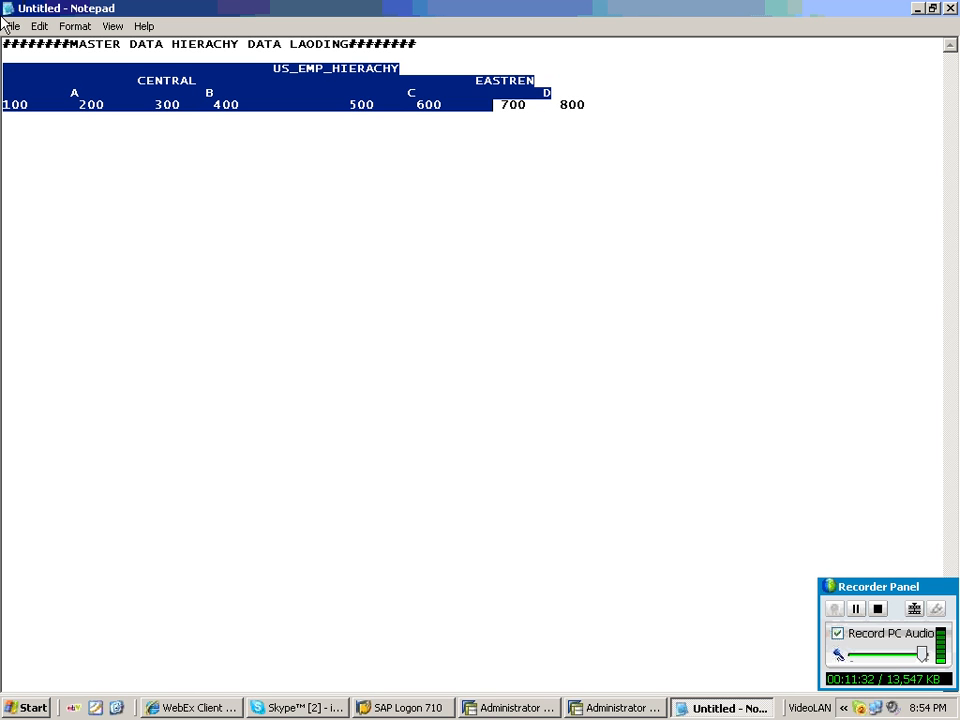
shift+click(597, 151)
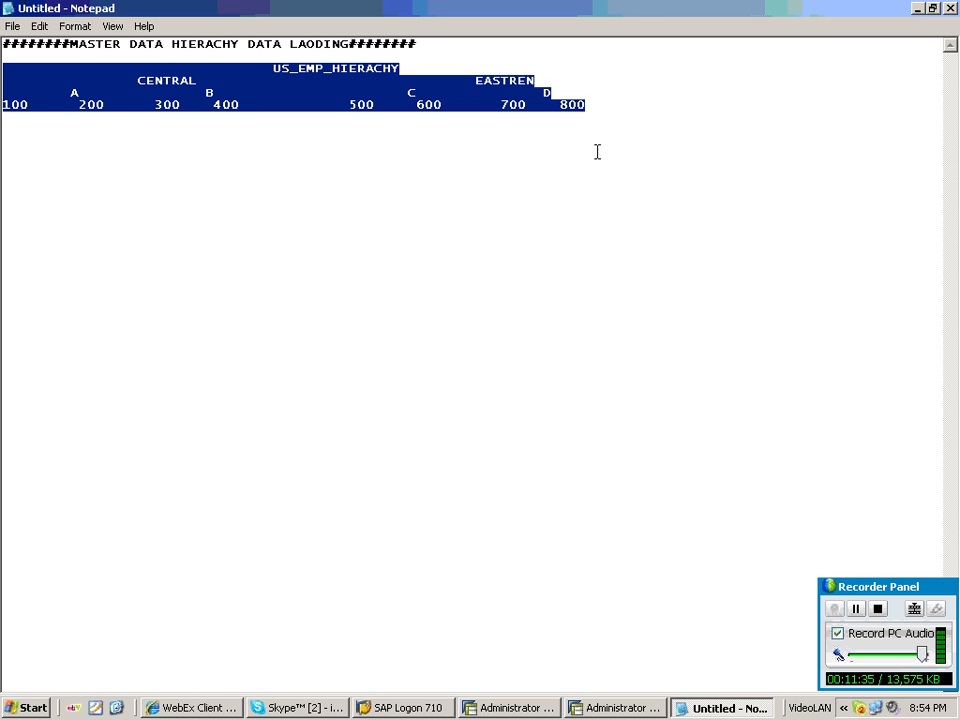
click(611, 104)
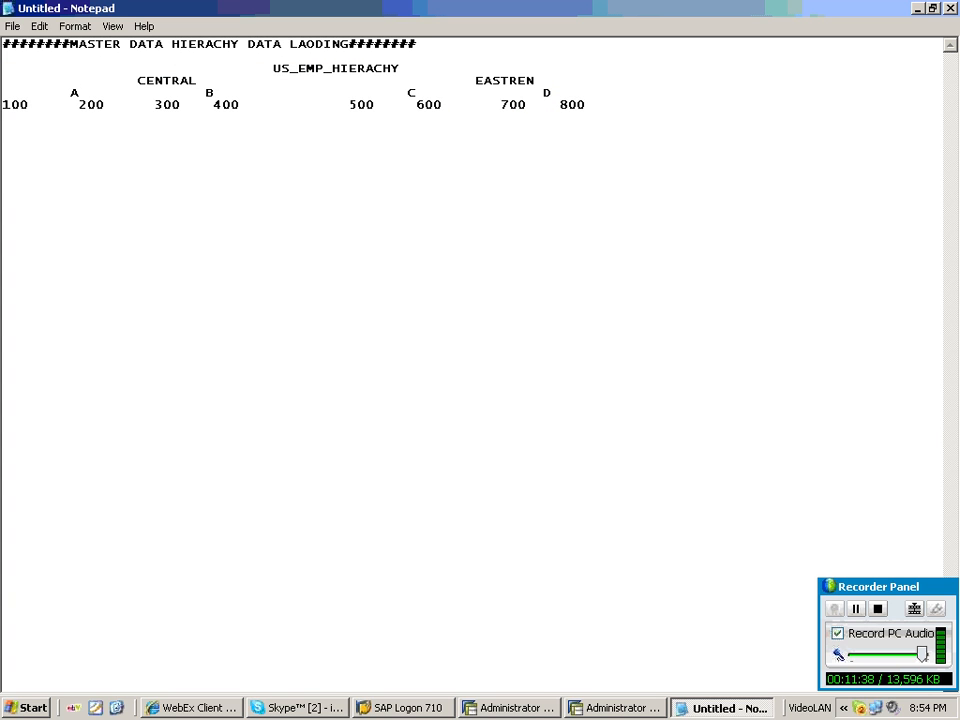
key(Return)
key(Return)
key(Return)
key(Return)
key(Return)
text(EMPLOYEE-)
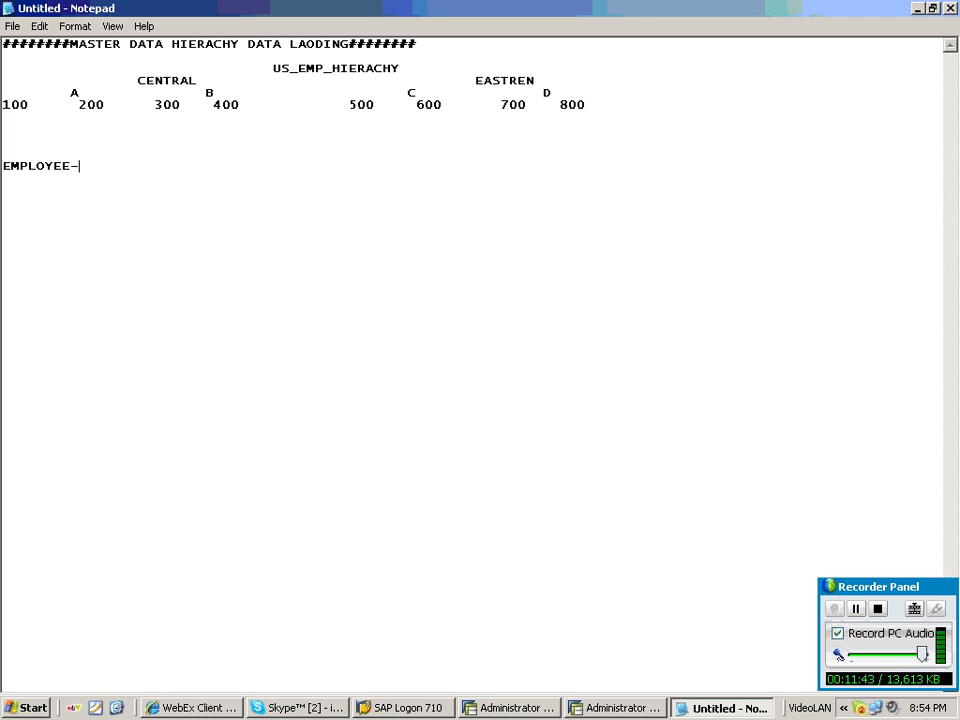
text(--ATTR/TEXT DATA)
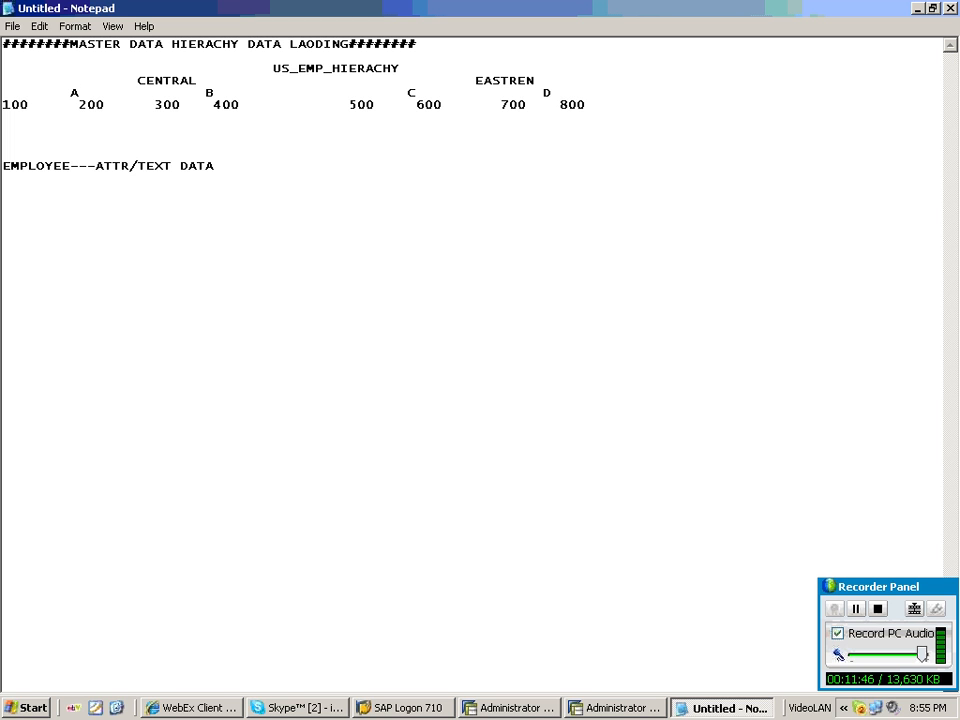
text(---HIERACHY)
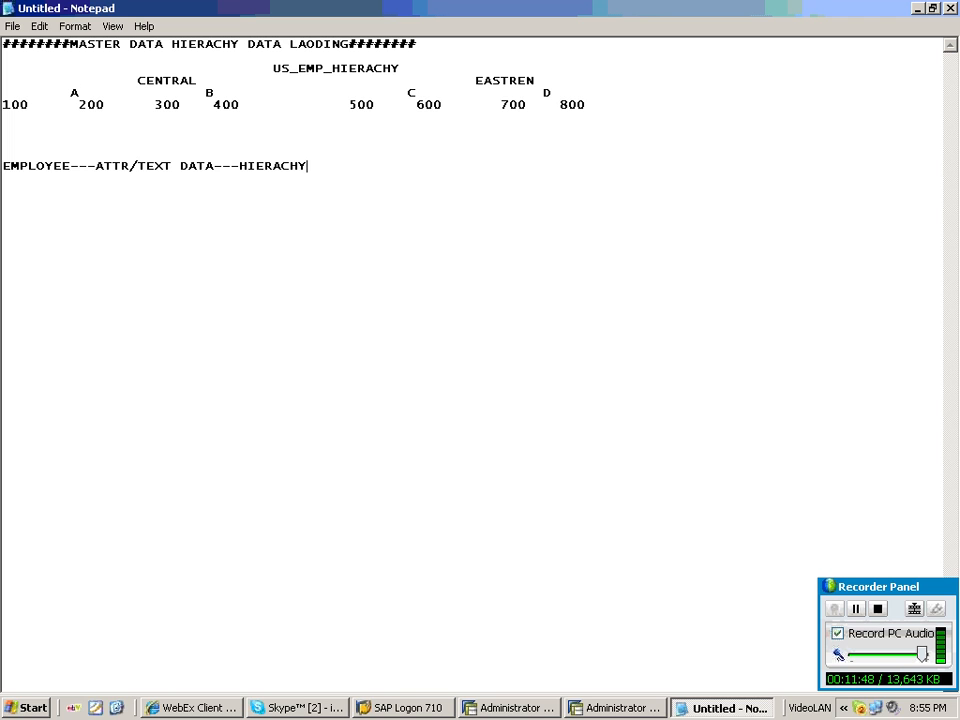
text( DATA)
Start the next line with EID-----SALES REGION/// beneath the EMPLOYEE line.
key(Return)
text(EID----)
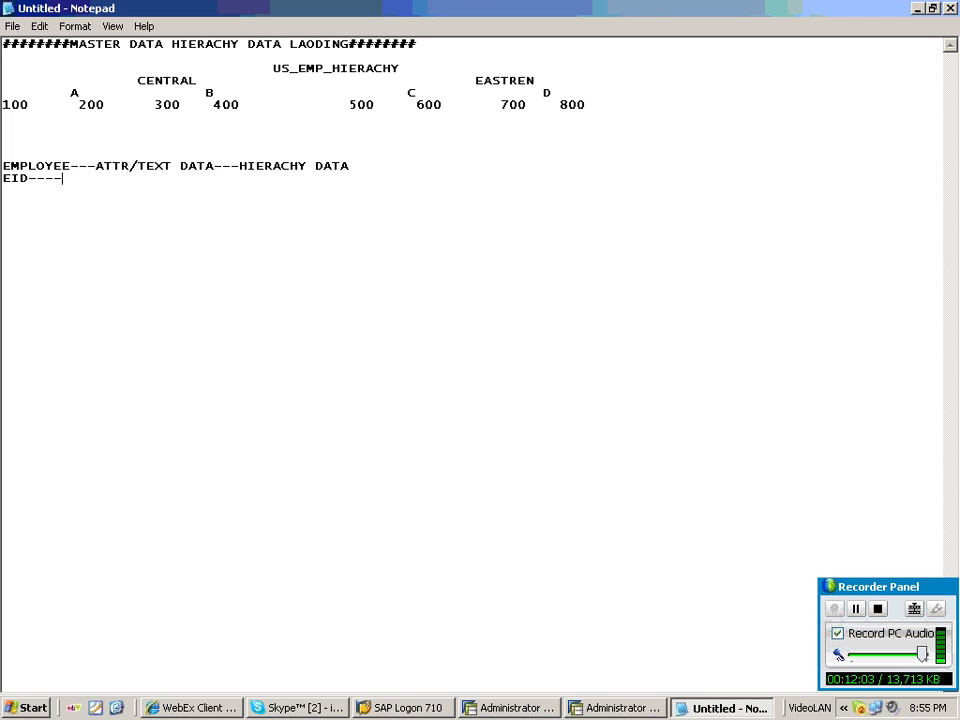
text(-)
click(138, 80)
drag(146, 80, 547, 86)
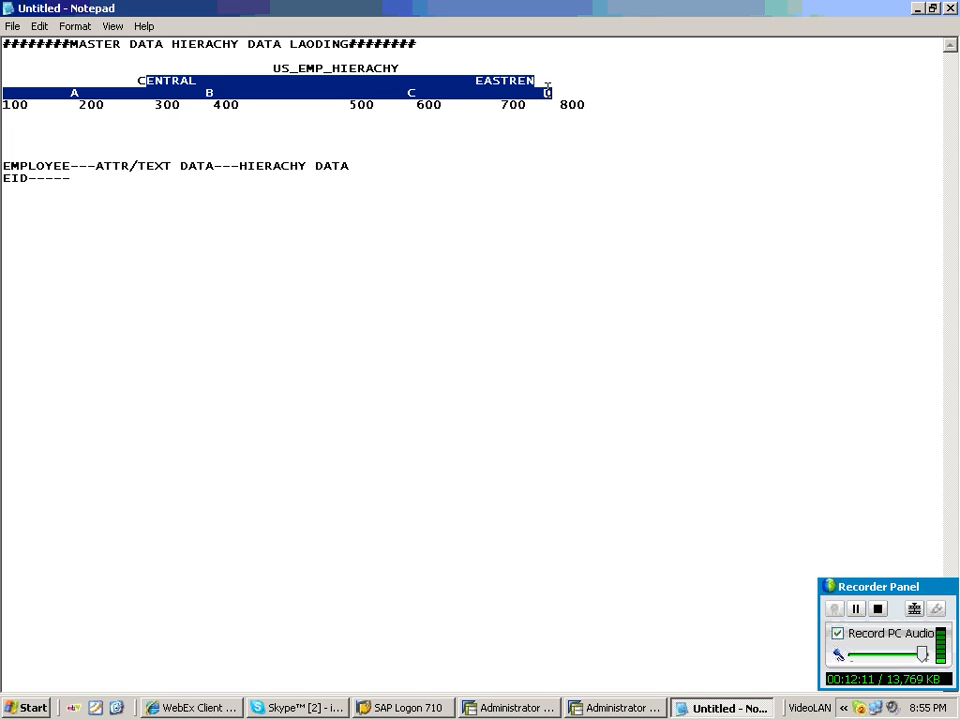
click(95, 181)
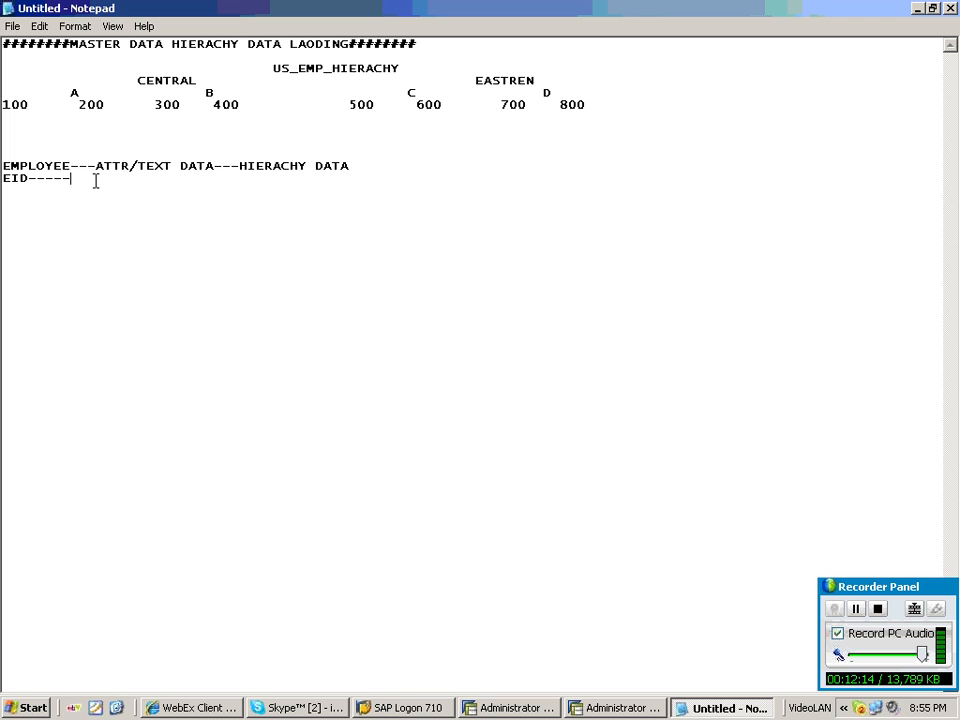
text(rEGION)
key(BackSpace)
key(BackSpace)
key(BackSpace)
key(BackSpace)
key(BackSpace)
key(BackSpace)
text(SALES REGION///SAL)
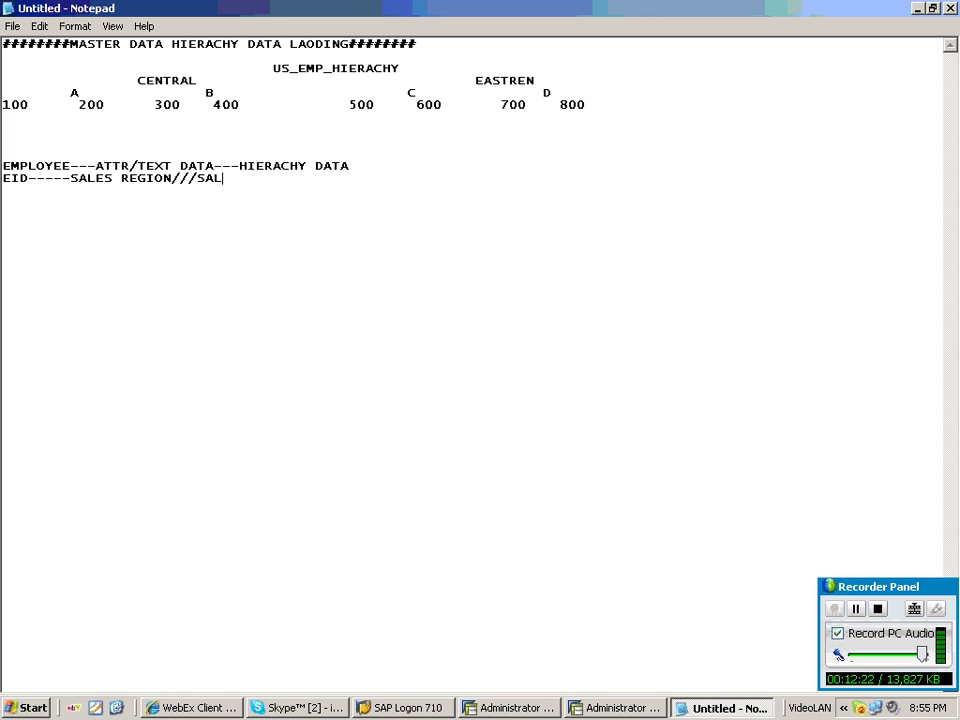
text(ES ORGAN)
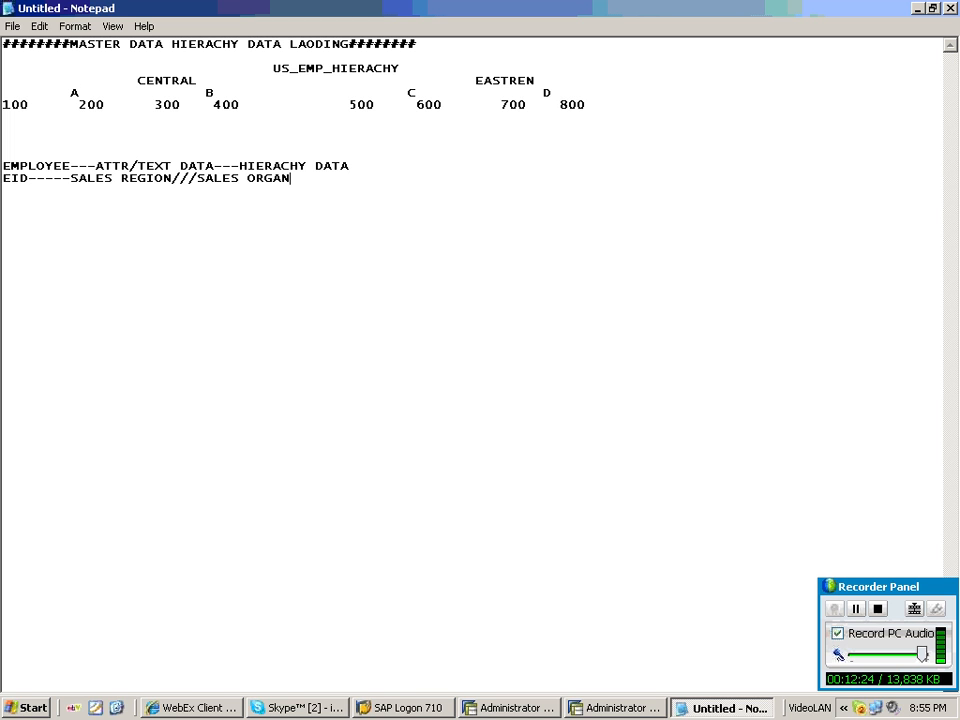
text(IZATION-----EX)
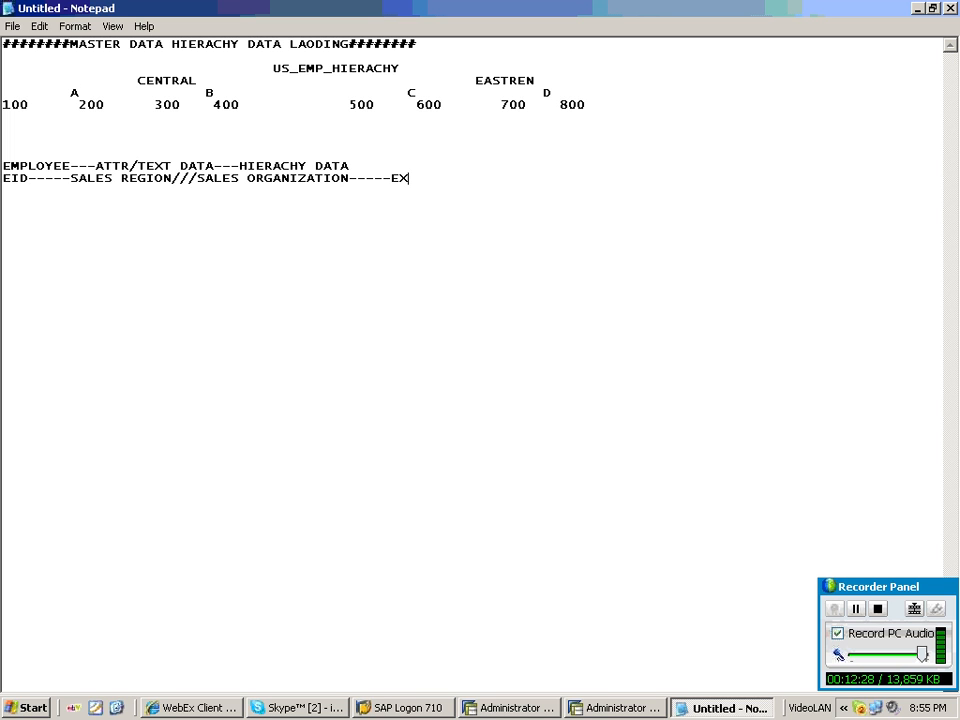
text(TERNAL CHAR)
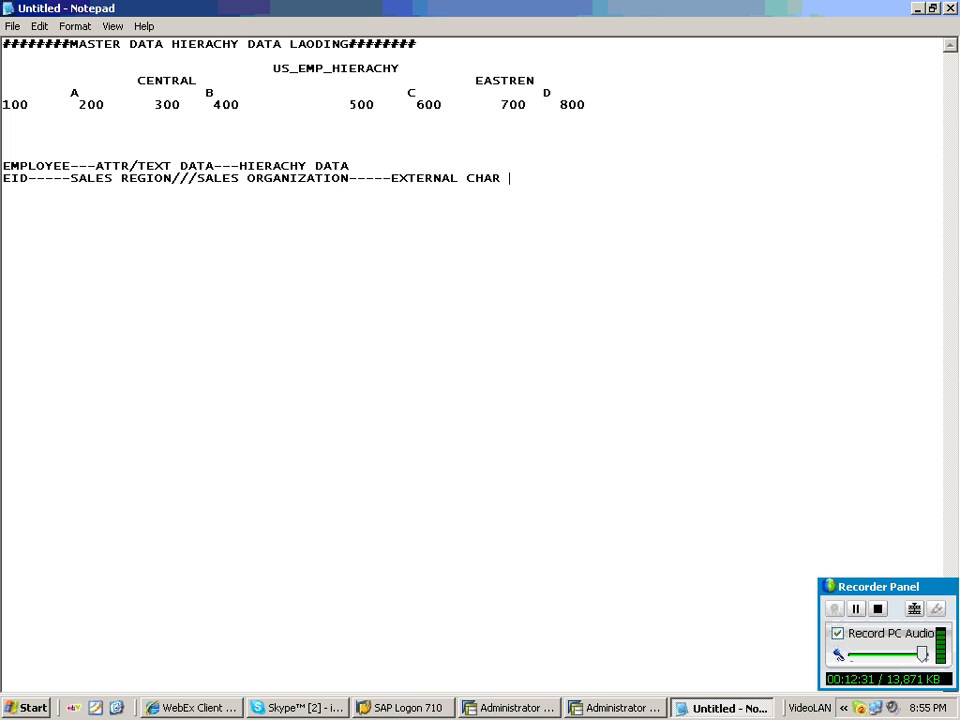
Complete the EID line with SALES ORGANIZATION-----EXTERNAL CHARS OF HIERACHY.
key(BackSpace)
text(S OF HIERACHY)
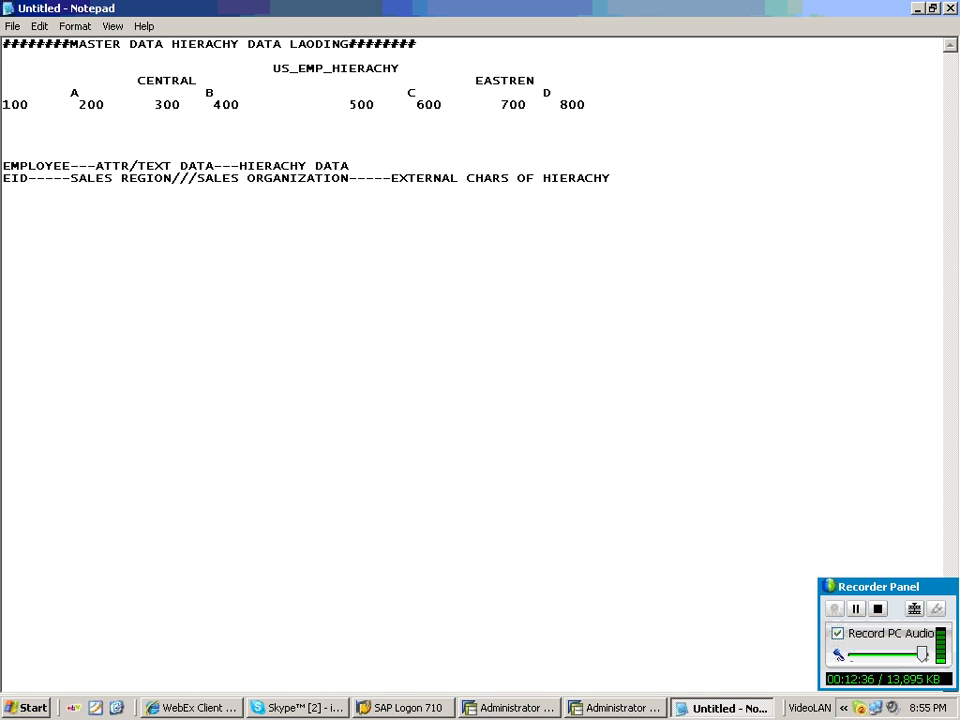
Insert the point 1.EXTERNAL CHARS OF HIERACHY on a new line above the EMPLOYEE line.
click(3, 164)
key(Return)
key(Return)
key(Up)
key(Up)
text(1.)
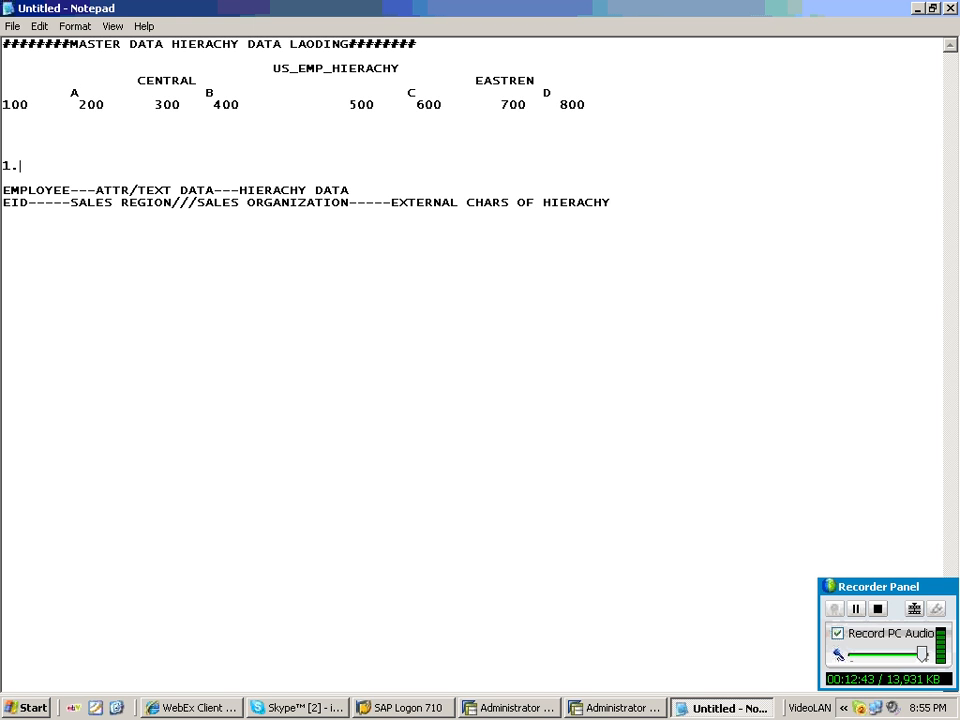
text(EXTERNAL CHAR)
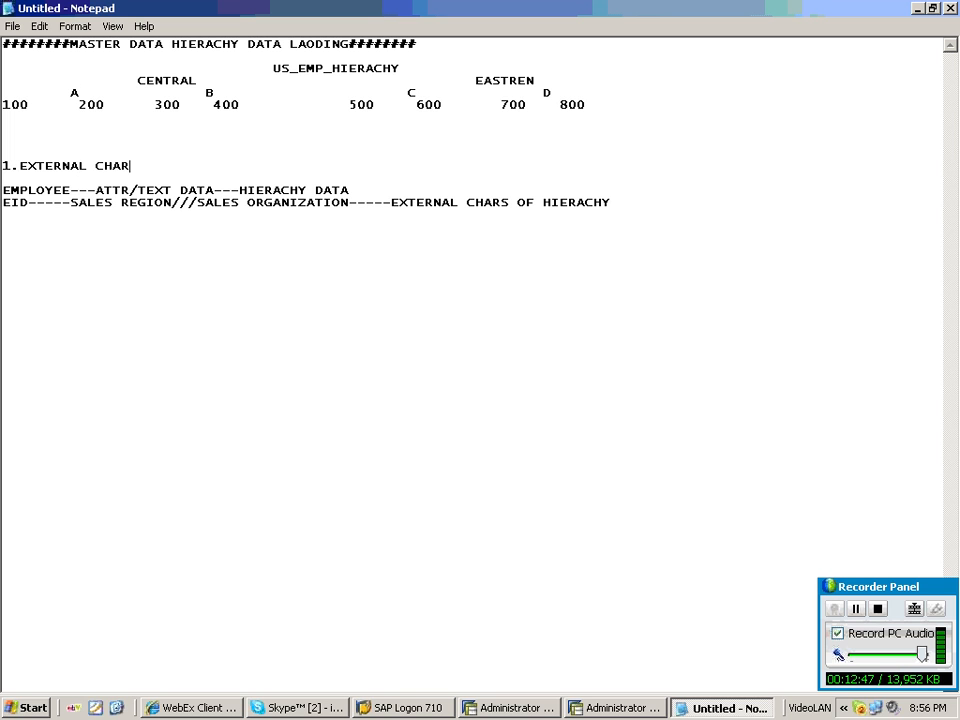
text(S OF HIERACHY)
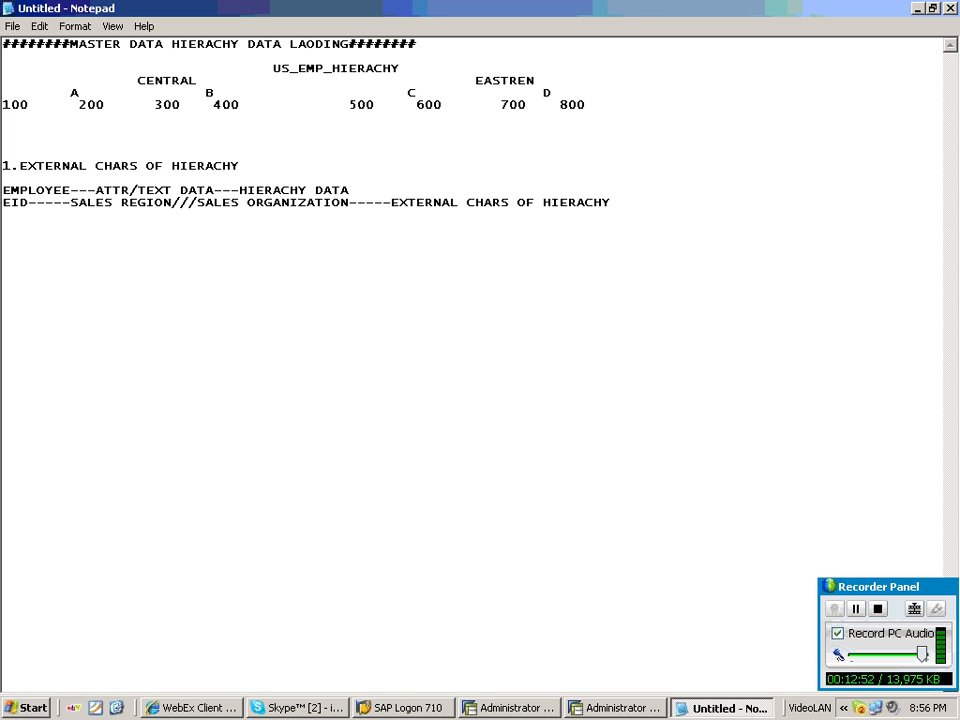
Add the point 2.PARENT NODE-UPPER NODE/CHILD NODE two lines below the EID line.
click(620, 204)
key(Return)
key(Return)
text(2.PARENT N)
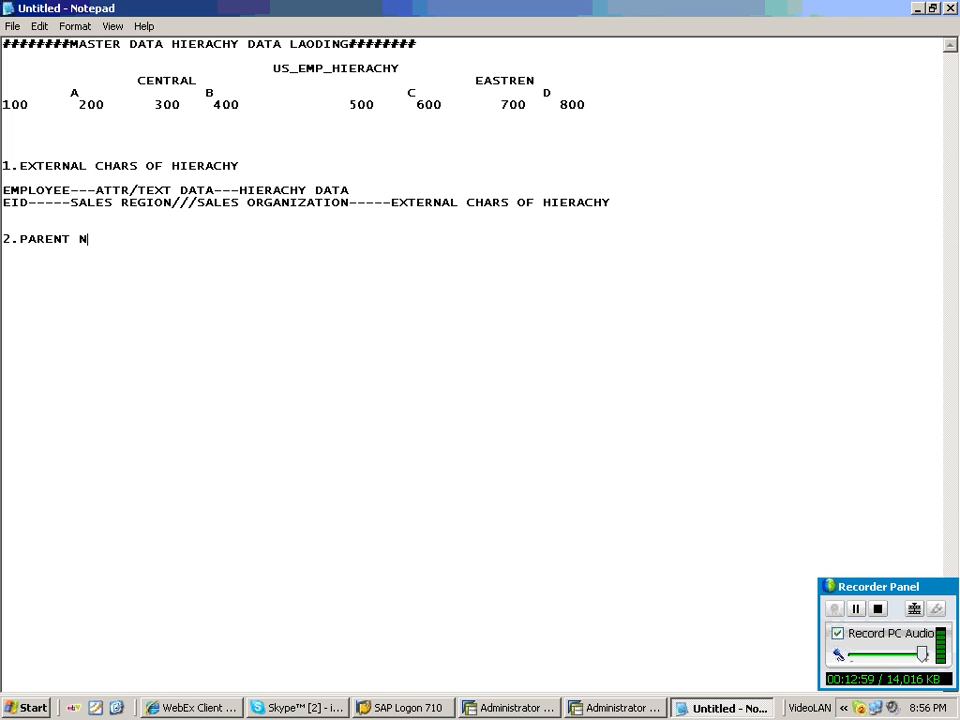
text(ODE/CHIL)
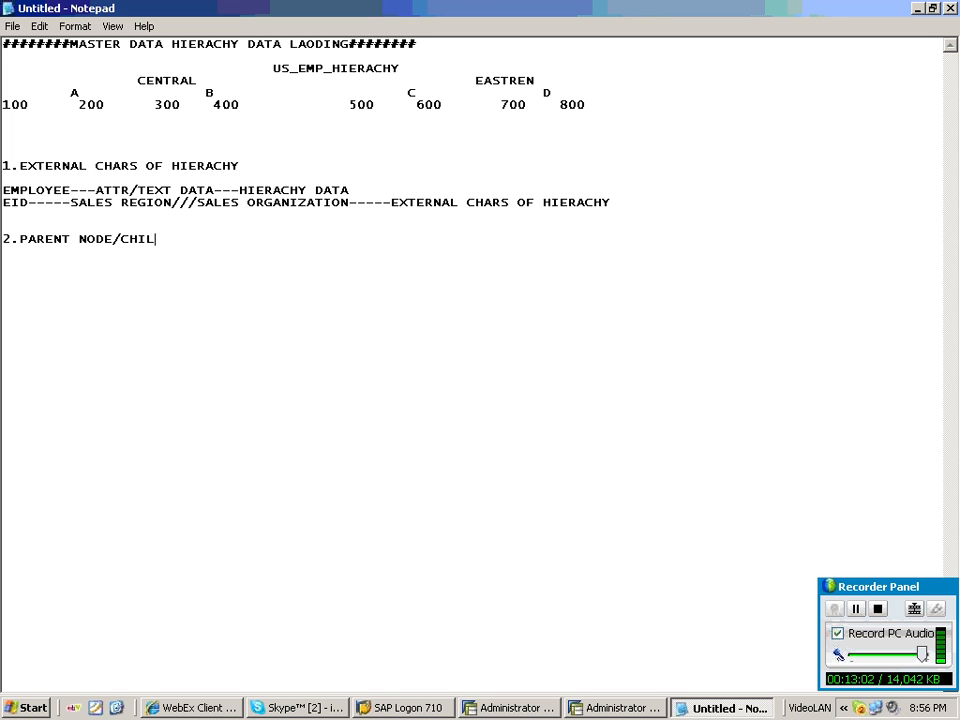
text(D NODE)
click(113, 239)
text(-UPPER)
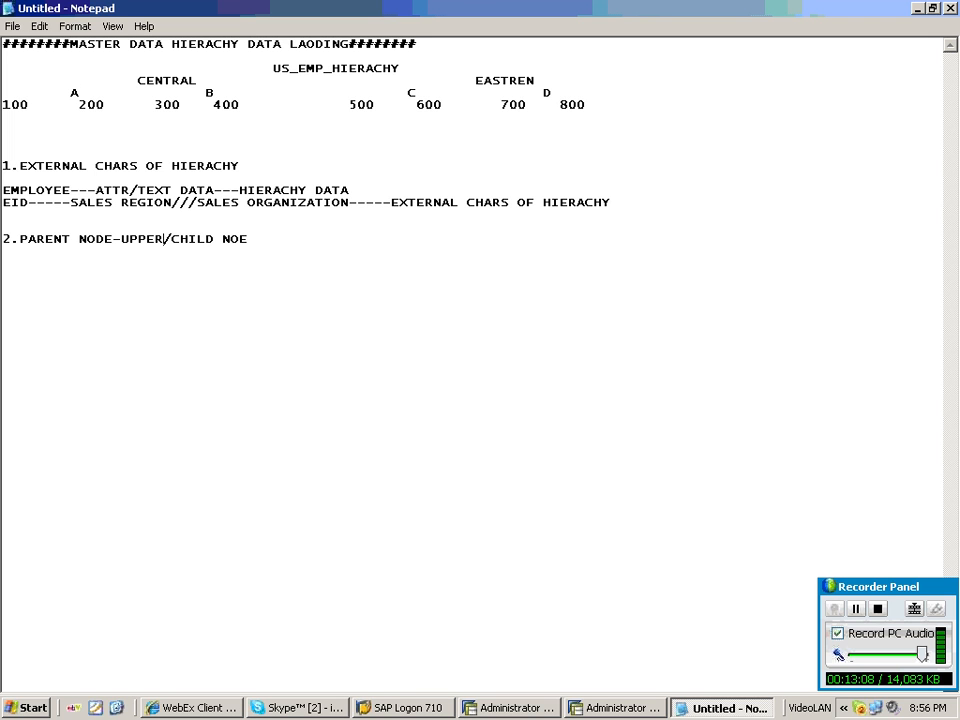
text( NODE)
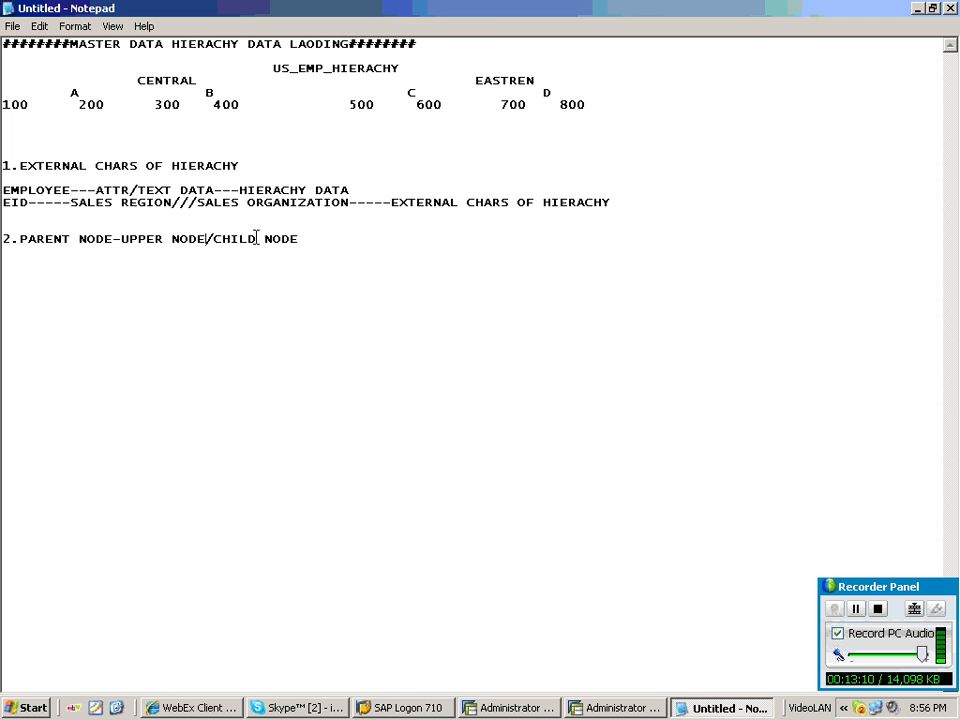
Append ---LOWER NODE to the end of point 2.
key(End)
text(---CHILD NO)
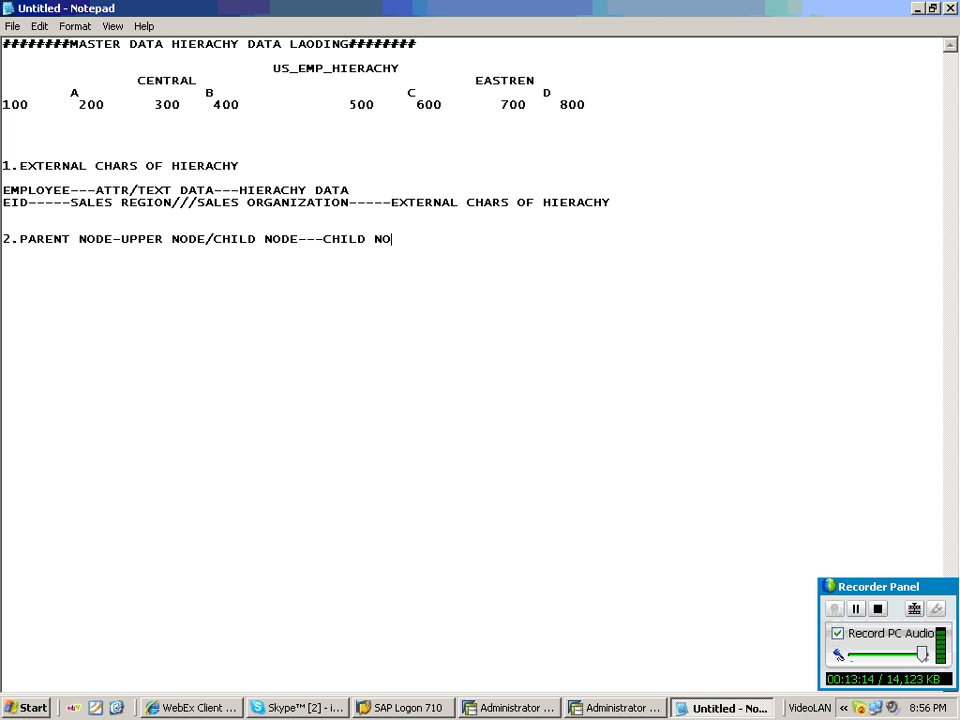
key(BackSpace)
key(BackSpace)
key(BackSpace)
key(BackSpace)
key(BackSpace)
key(BackSpace)
key(BackSpace)
key(BackSpace)
text(LOWER NODE)
Highlight the root, region, child-node and leaf levels of the hierarchy diagram to explain them.
drag(138, 80, 205, 80)
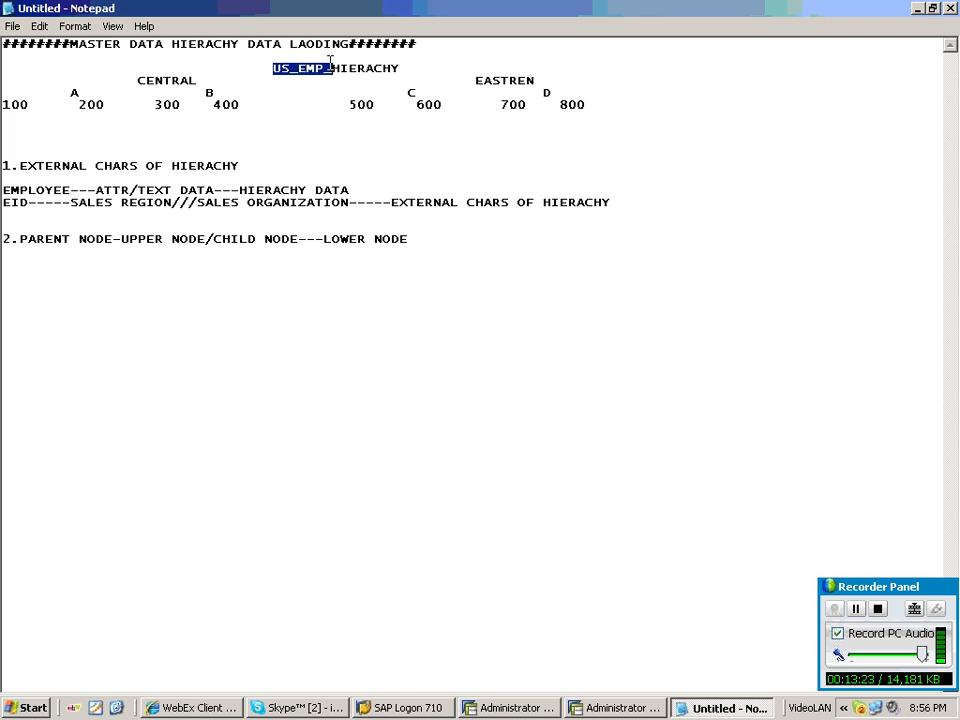
drag(273, 68, 400, 68)
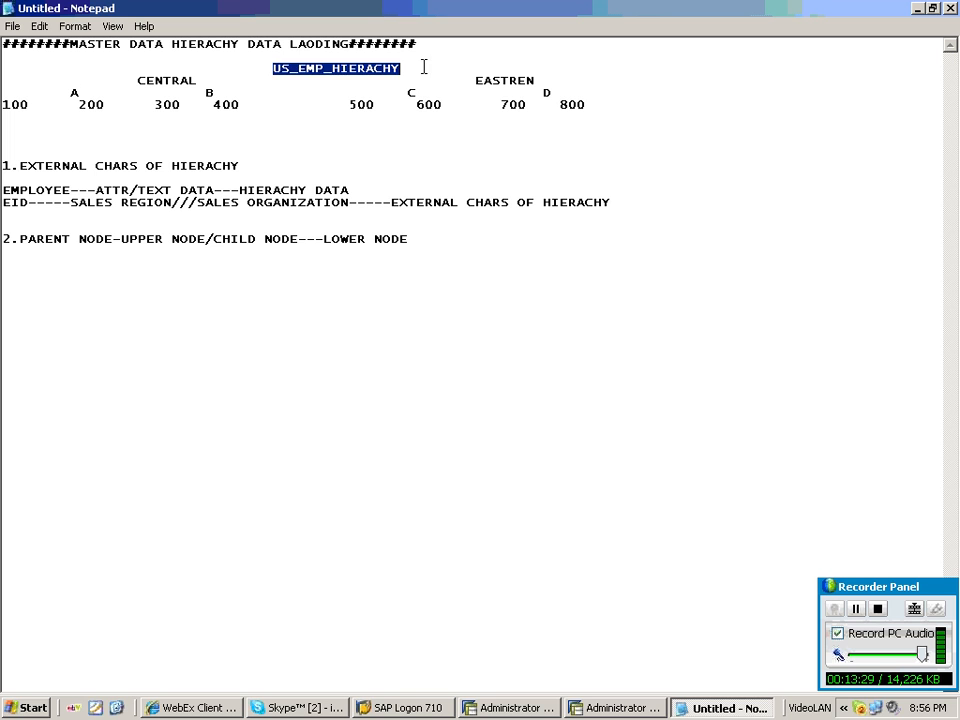
click(197, 80)
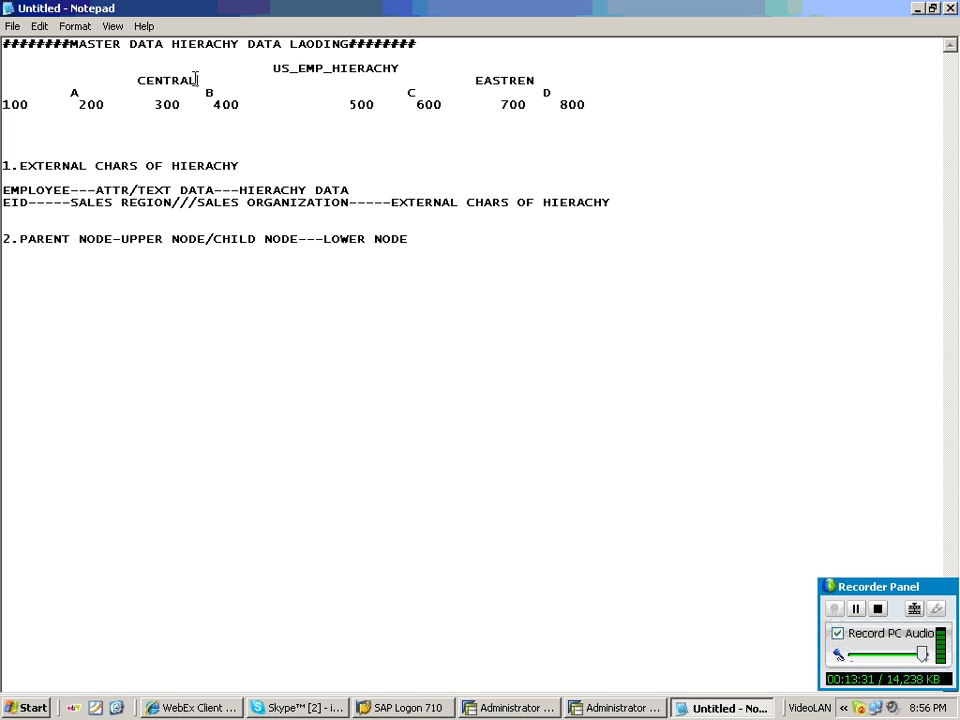
drag(68, 92, 81, 92)
drag(138, 81, 197, 81)
drag(87, 104, 4, 108)
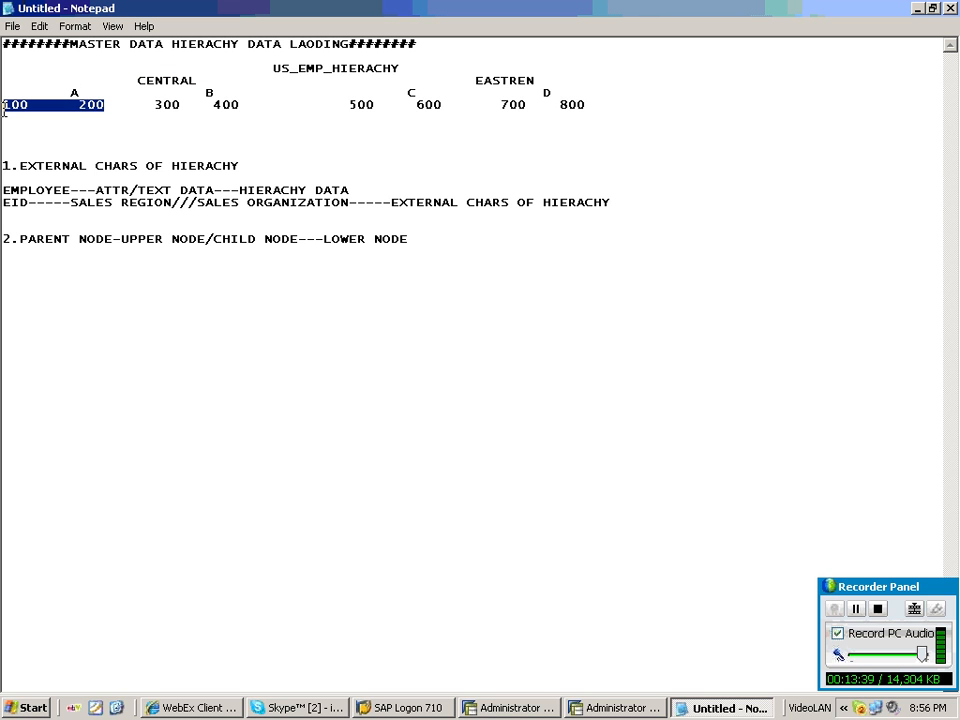
drag(204, 93, 238, 94)
drag(138, 90, 240, 104)
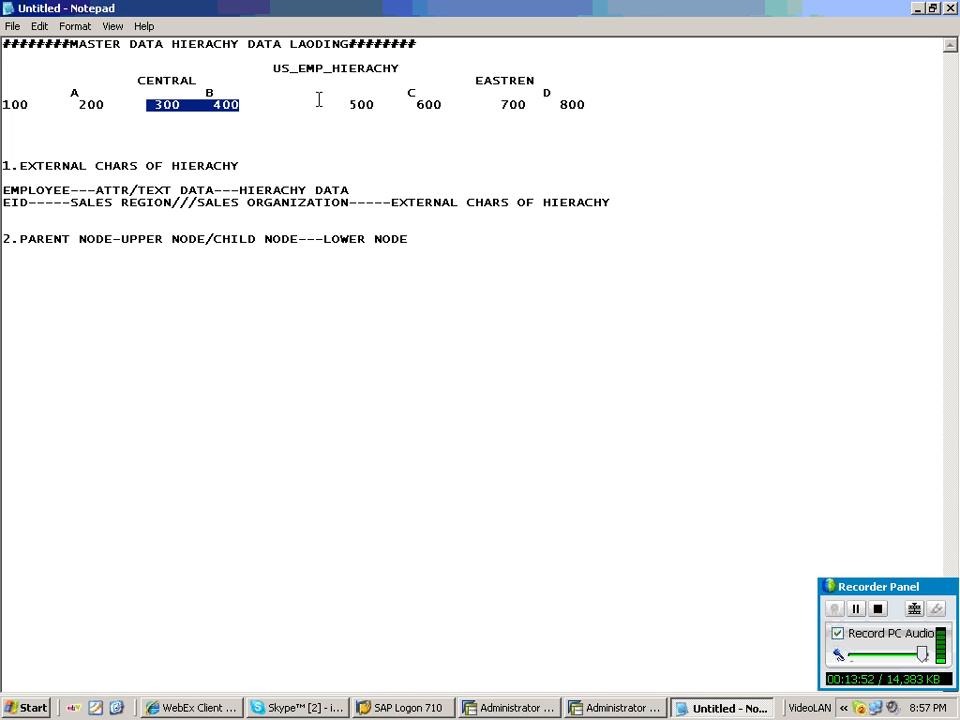
key(ctrl+End)
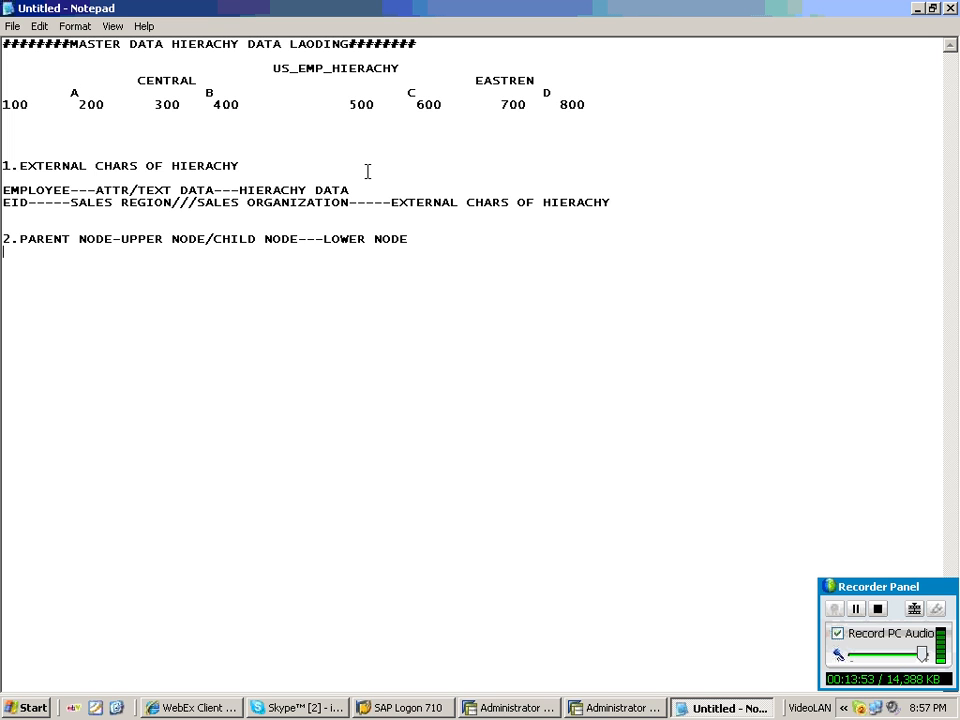
Add point 3.SREGION-------CENTRAL/EASTREN--MASTER DATA TABLE on a new line below point 2.
key(Return)
text(3.SREGION---)
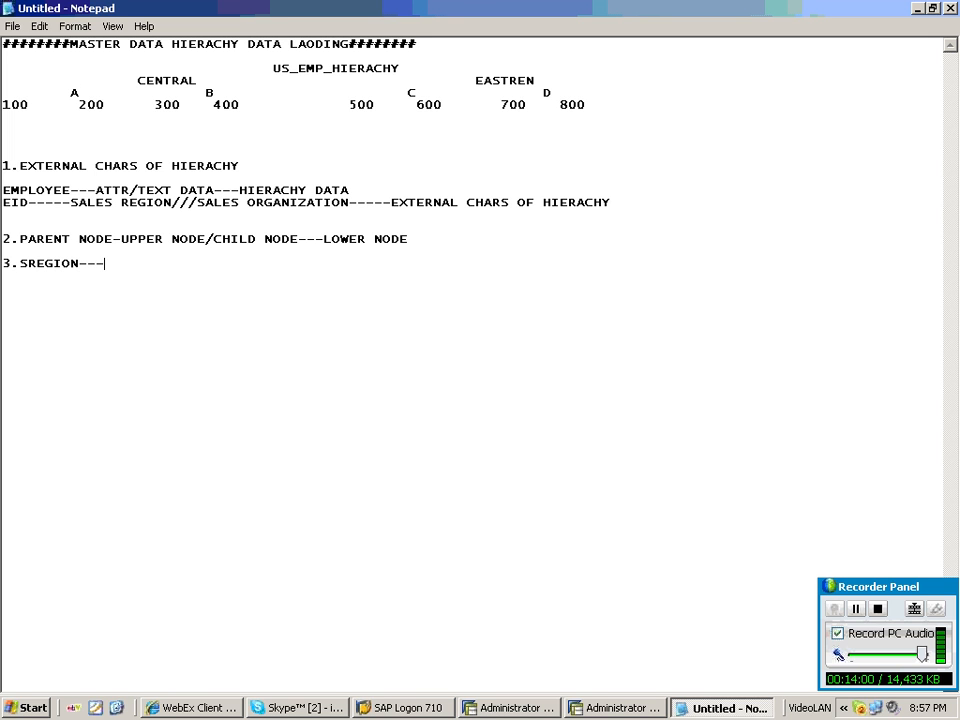
text(----CENTRAL)
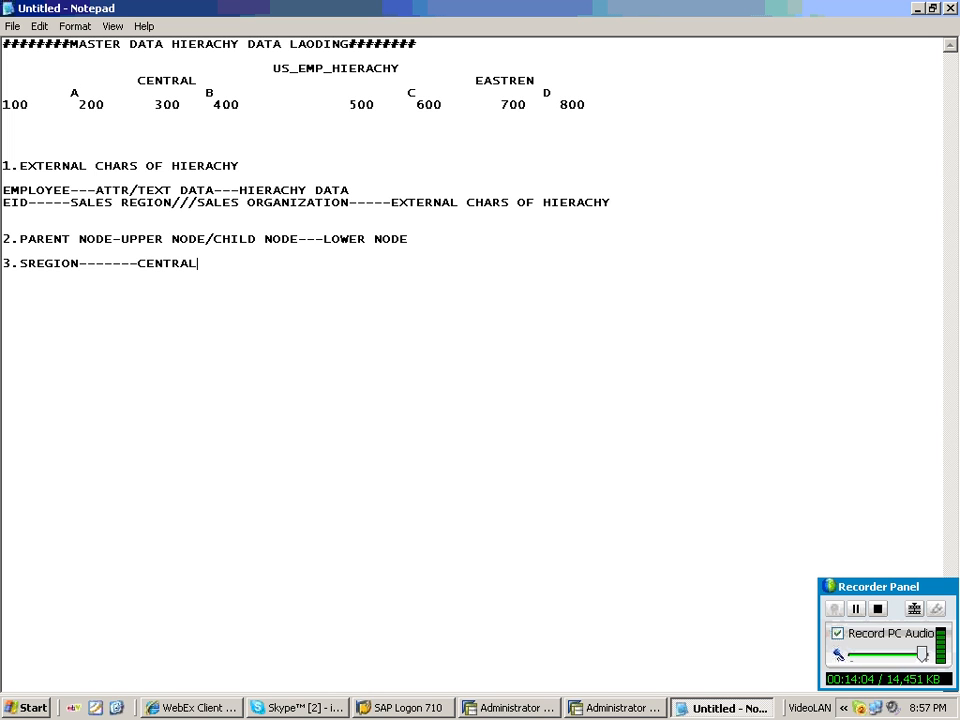
text(/EASTREN--)
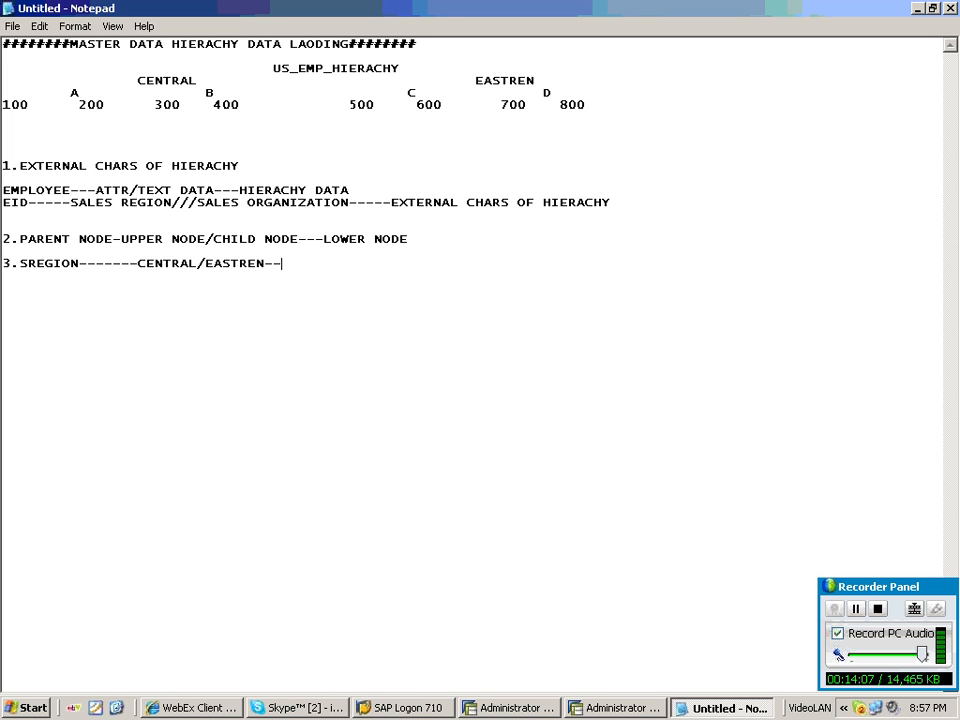
text(MASTER DAT)
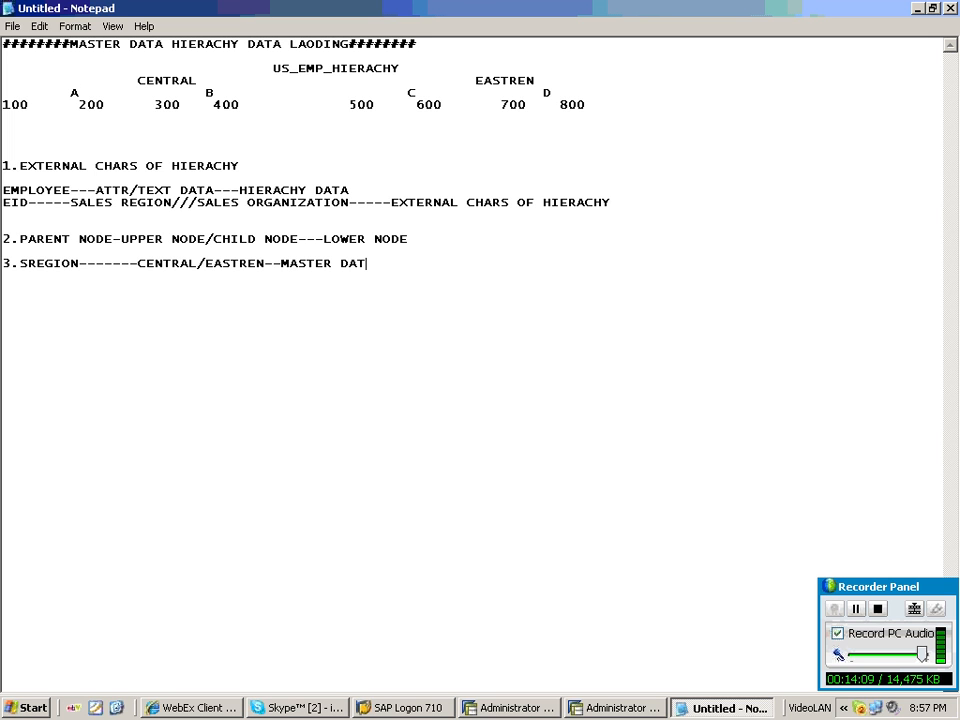
text(A TABLE)
Add indented lines SALES ORG----A/B/C/D and EID---100 TO 800 beneath point 3.
key(Return)
key(Tab)
key(Return)
key(Tab)
text(S)
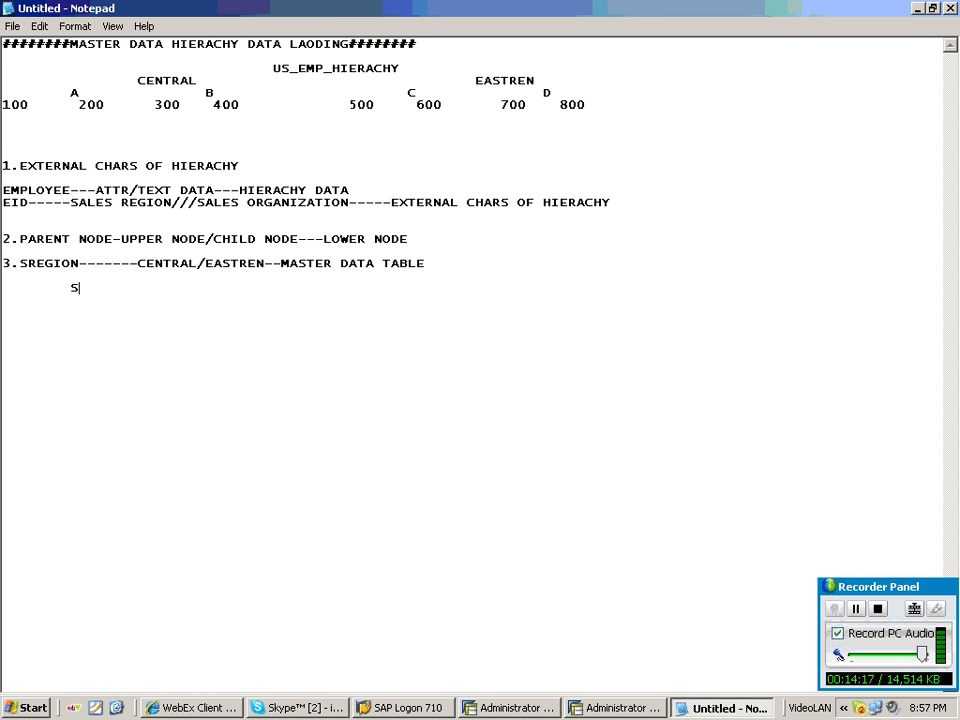
text(ALES ORG----A/B)
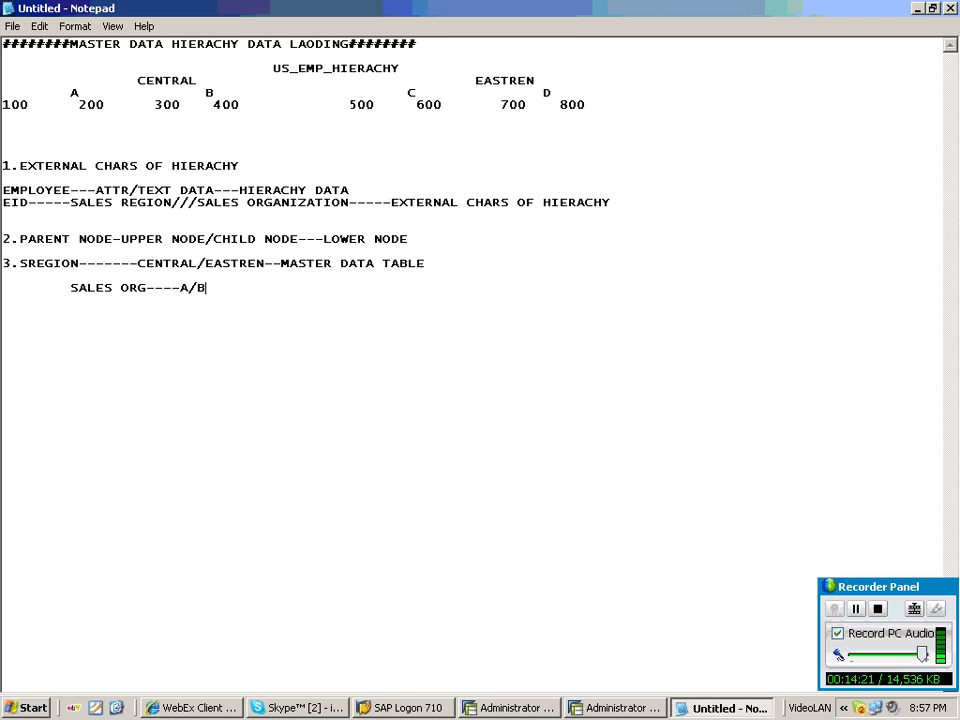
text(/C/D)
key(Return)
key(Tab)
text(EID---100)
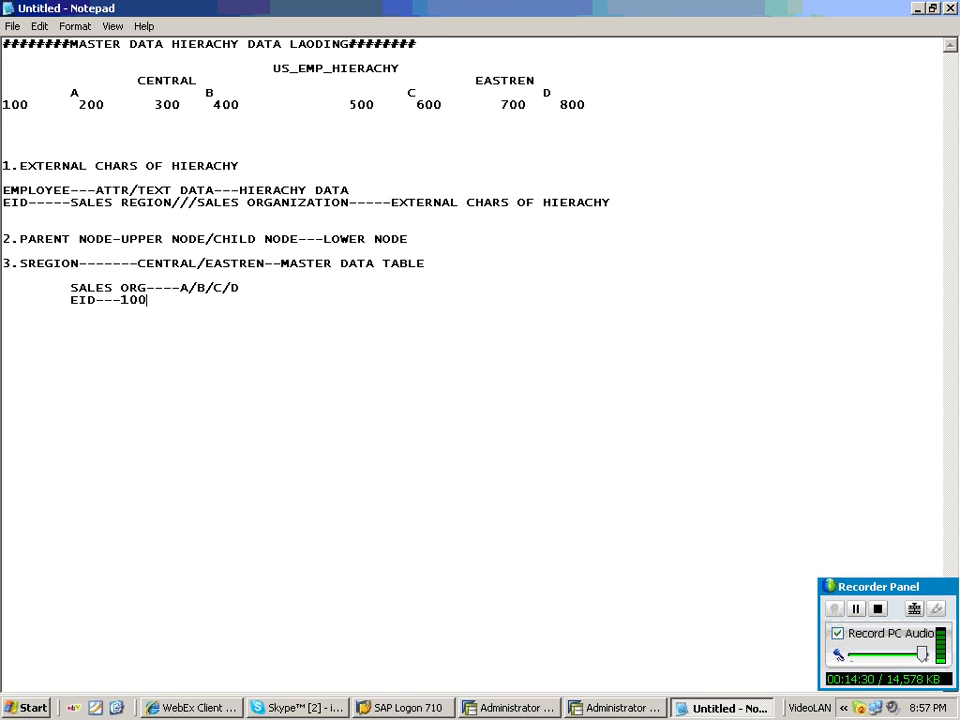
text( TO 800)
In the DEV workbench's InfoObjects tree, create an InfoArea named CLASS with the long description CLASS.
click(612, 708)
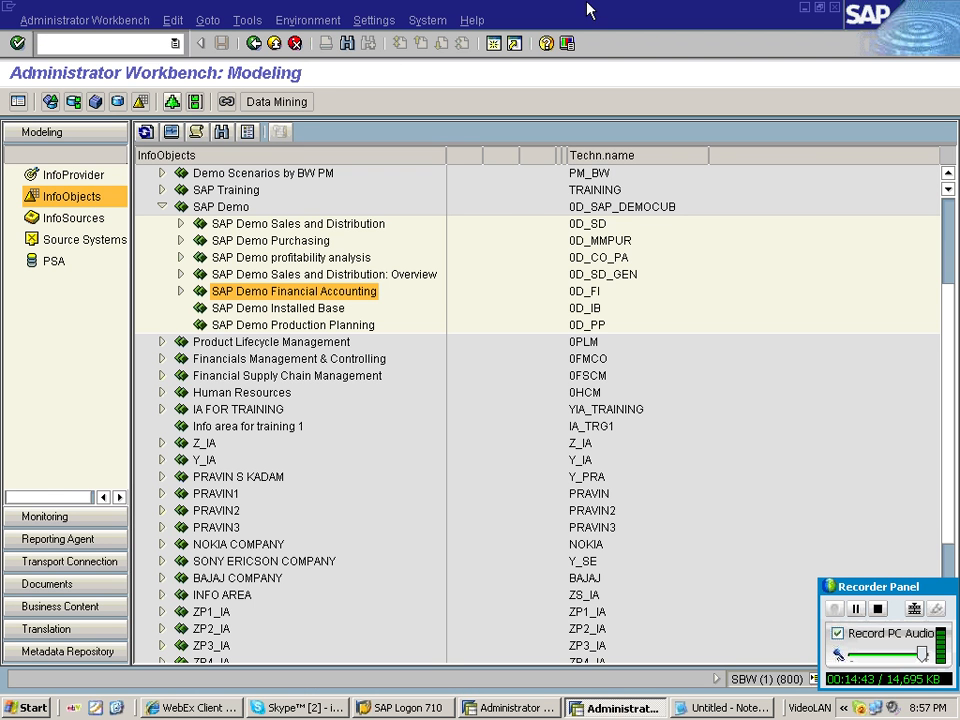
key(alt+Tab)
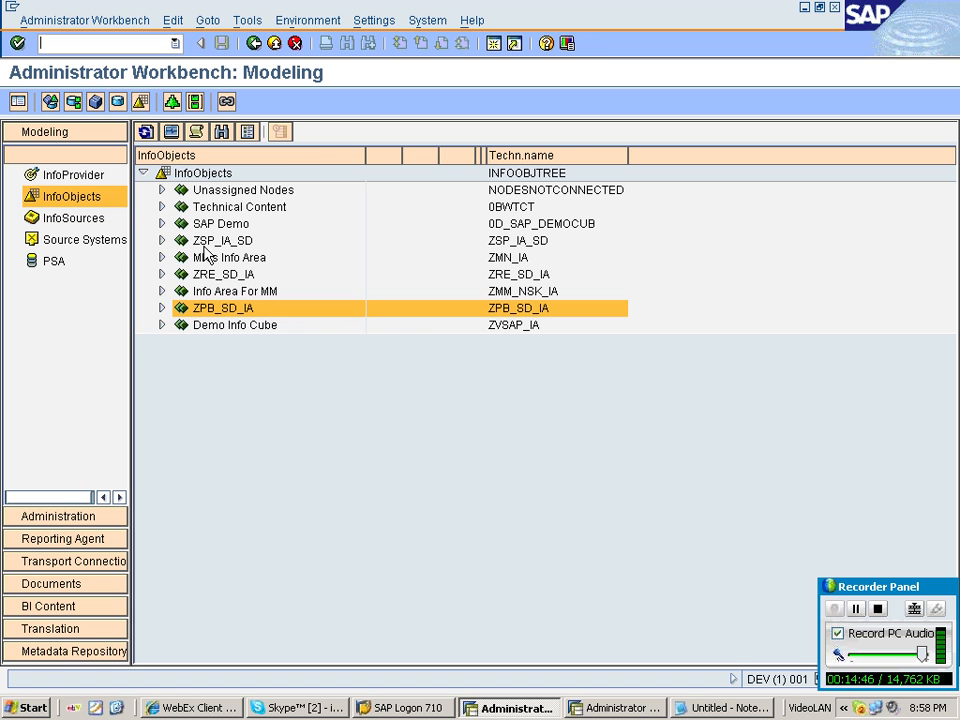
double_click(205, 244)
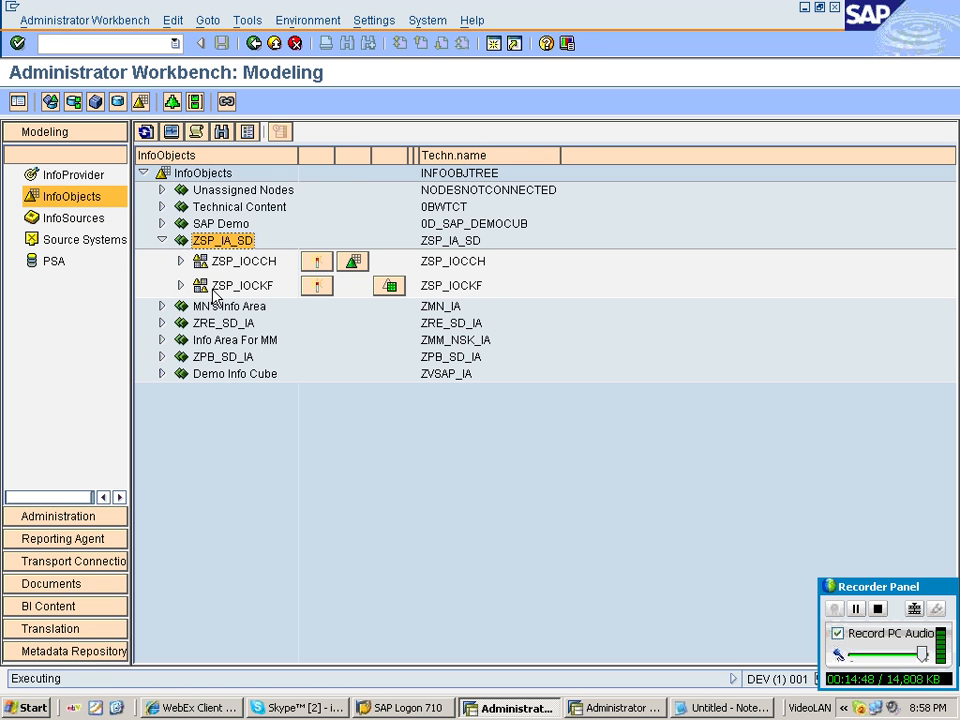
right_click(203, 175)
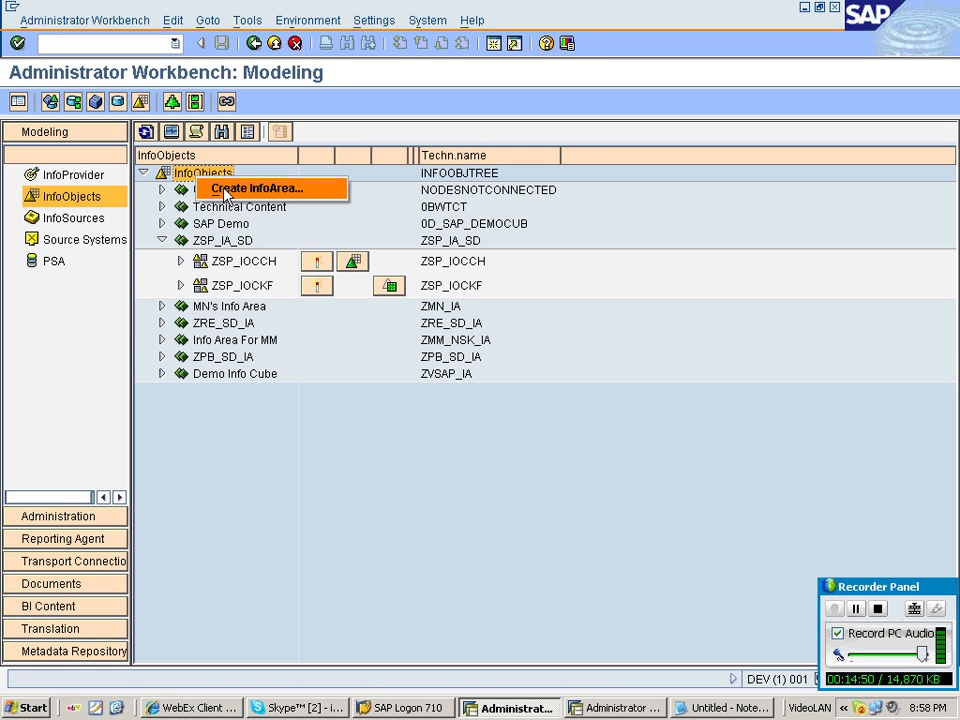
click(226, 189)
text(CLASS)
key(Tab)
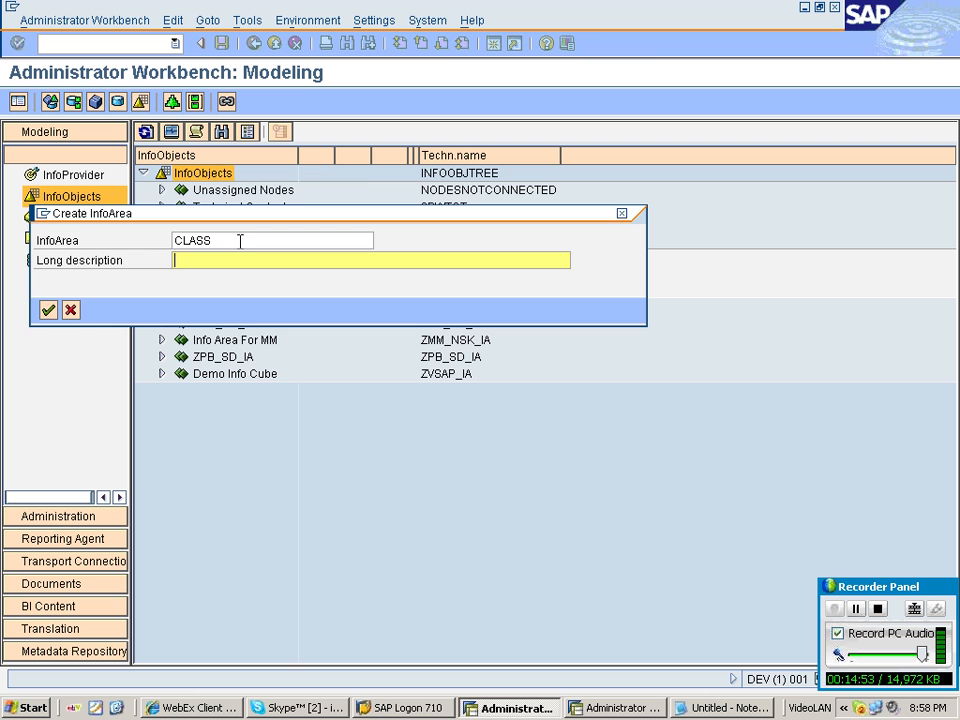
text(CLASS)
key(Return)
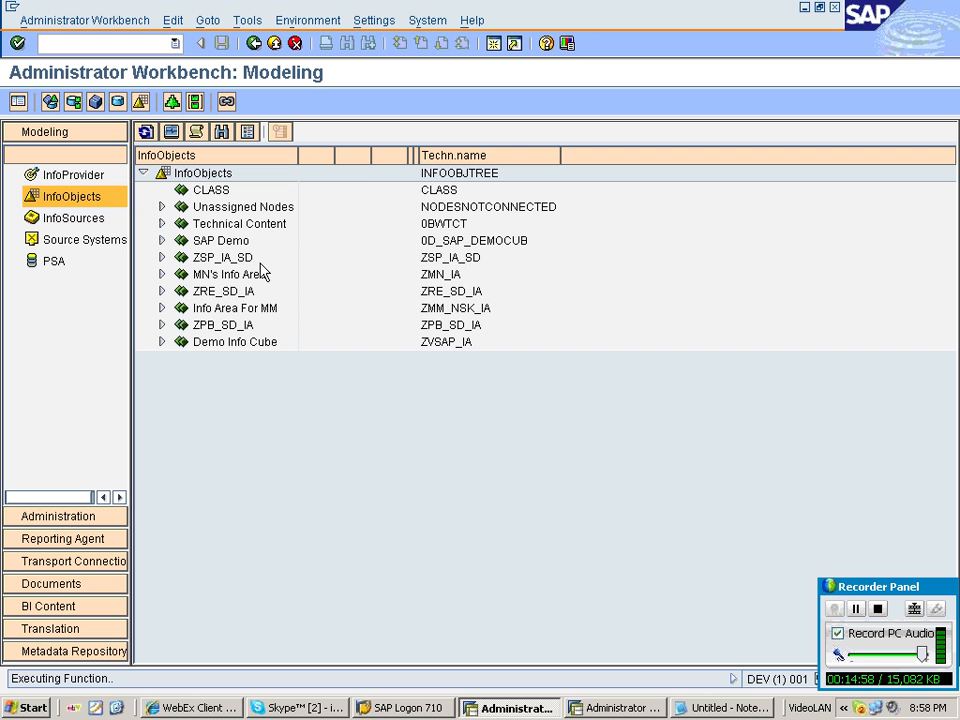
Move the ZSP_IA_SD InfoArea under CLASS and expand its ZSP_IOCCH catalog.
drag(230, 258, 233, 195)
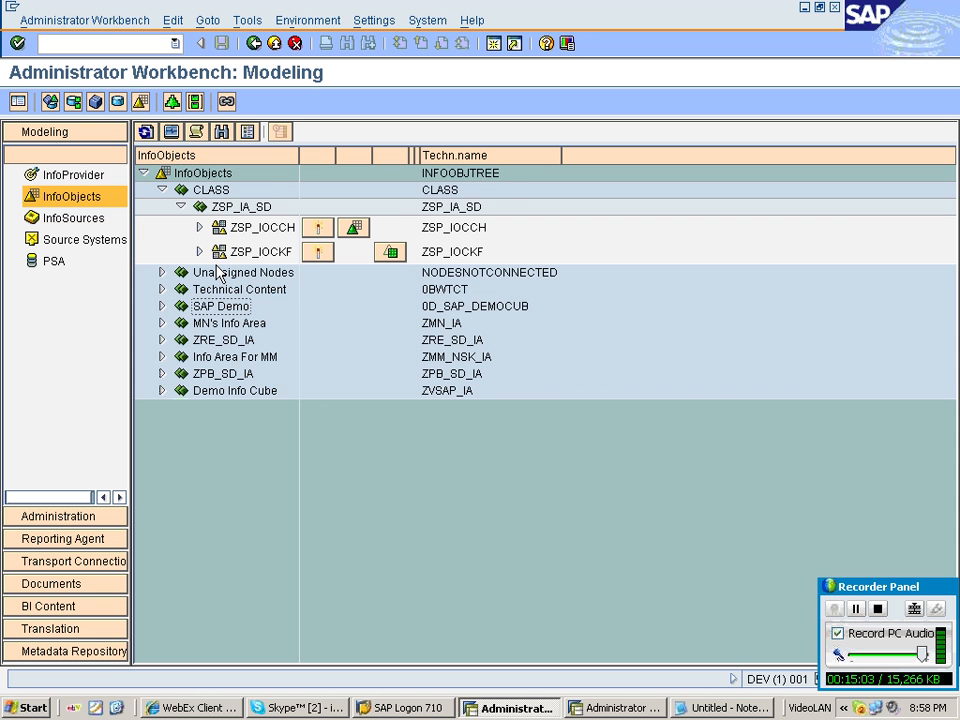
click(200, 228)
click(267, 253)
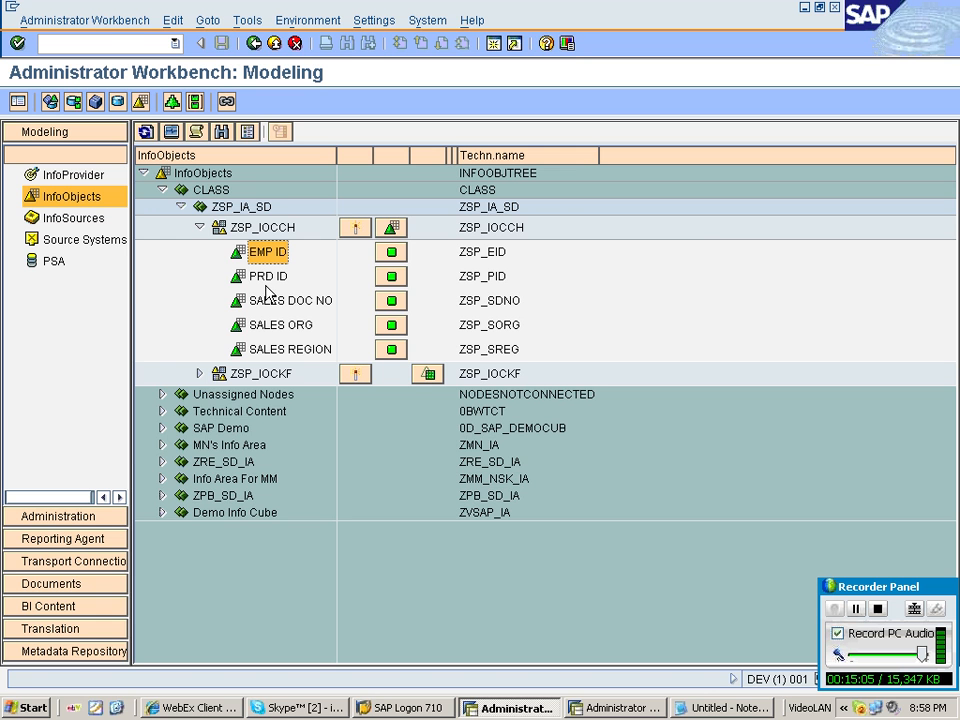
Close the other SAP session's workbench window, confirming the log off.
key(alt+Tab)
click(630, 708)
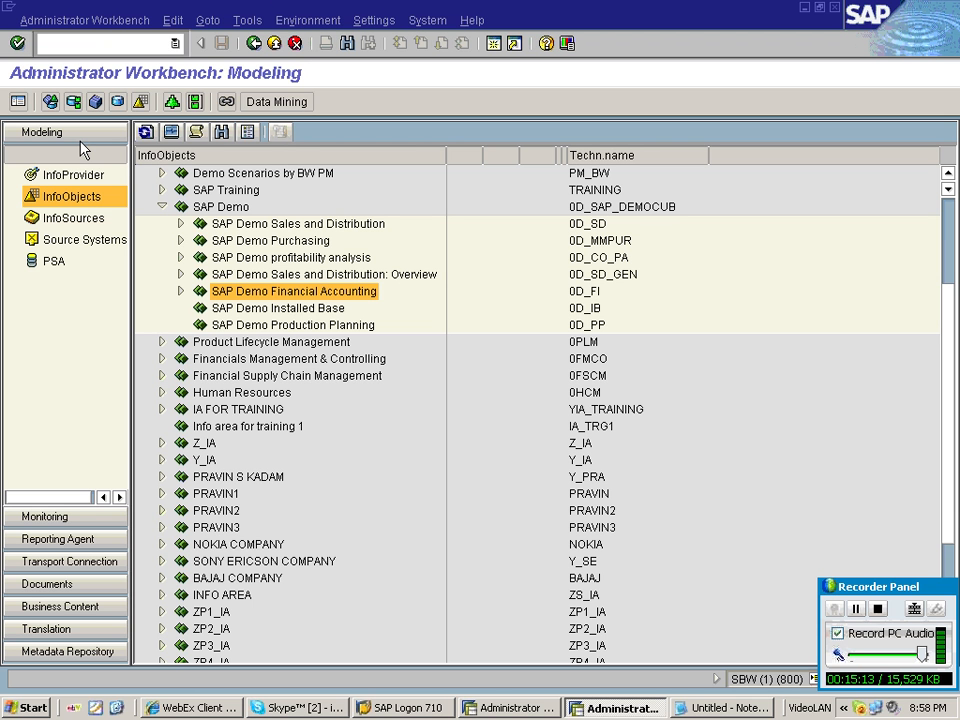
key(alt+F4)
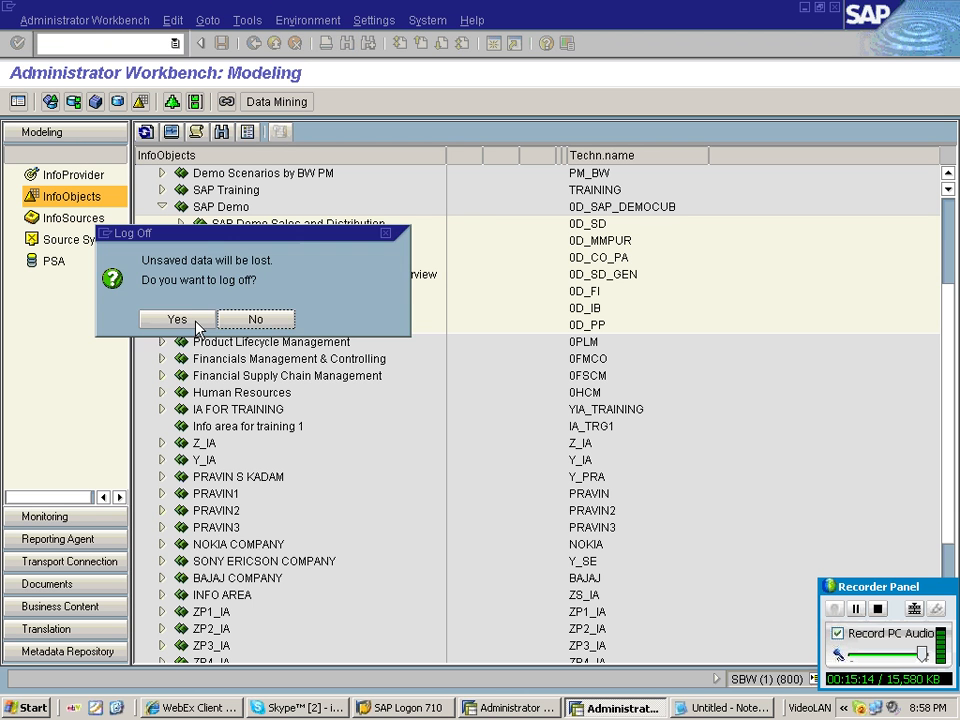
click(180, 318)
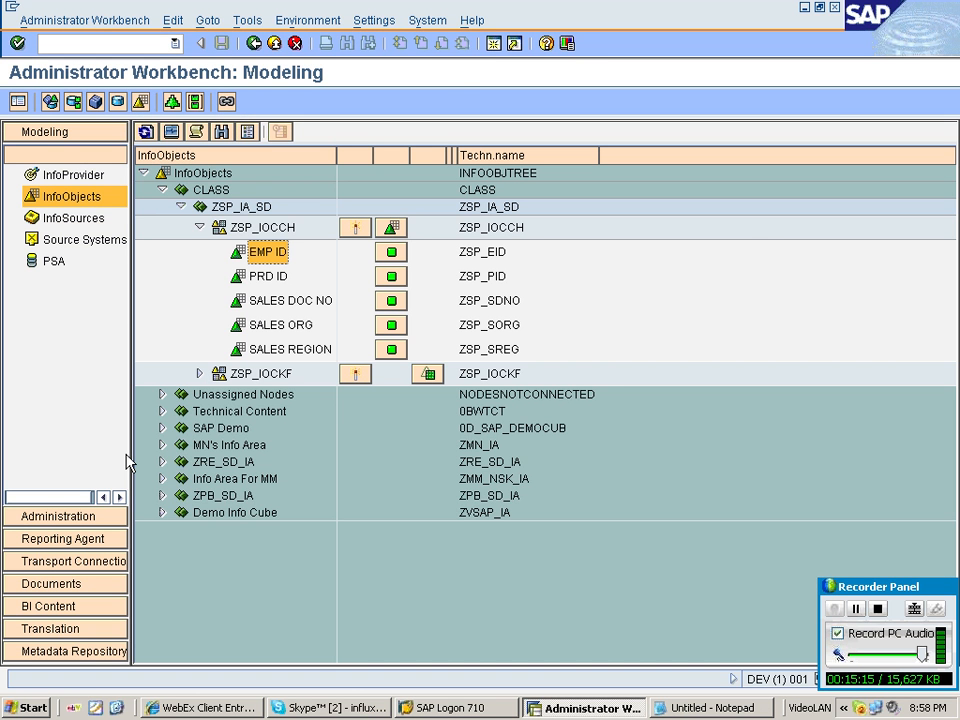
Open the EMP ID characteristic's external characteristics in hierarchies and add ZSP_SREG as an external characteristic.
double_click(266, 253)
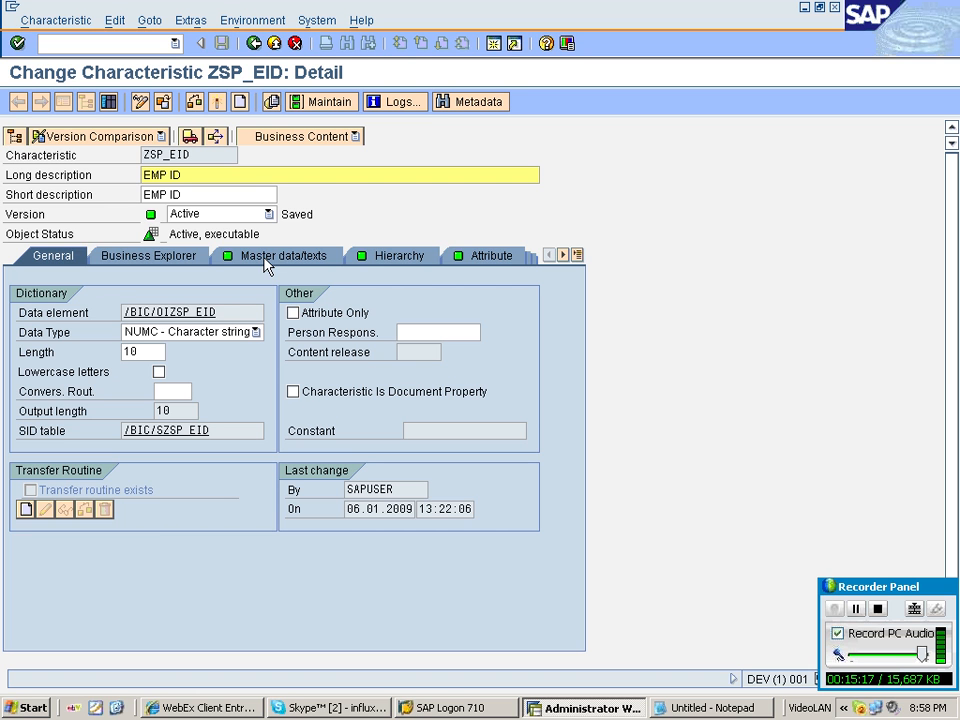
click(390, 257)
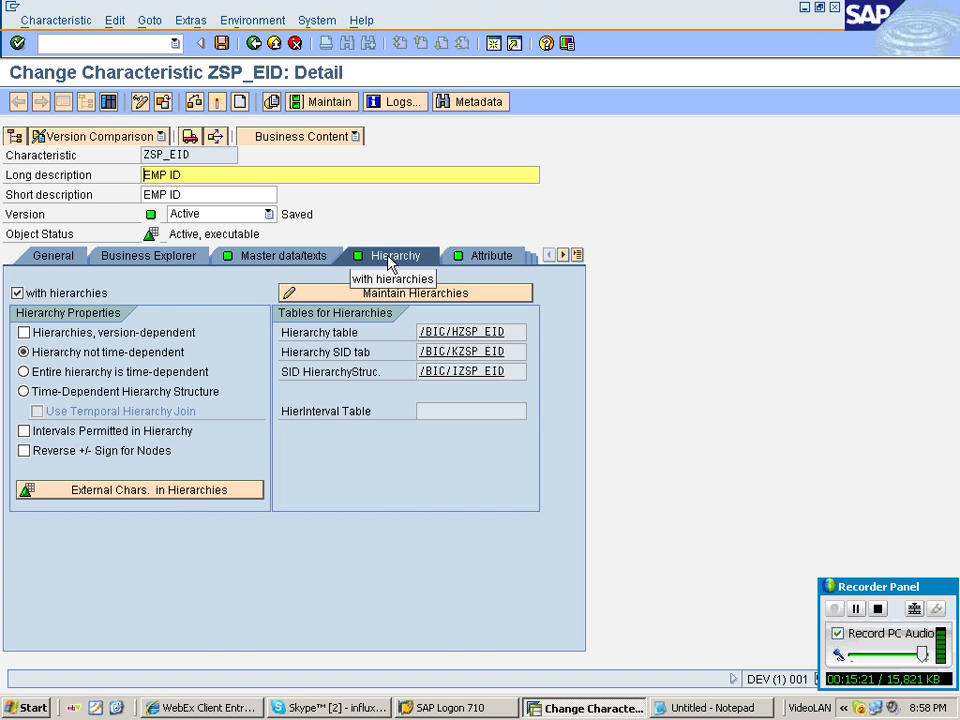
click(168, 500)
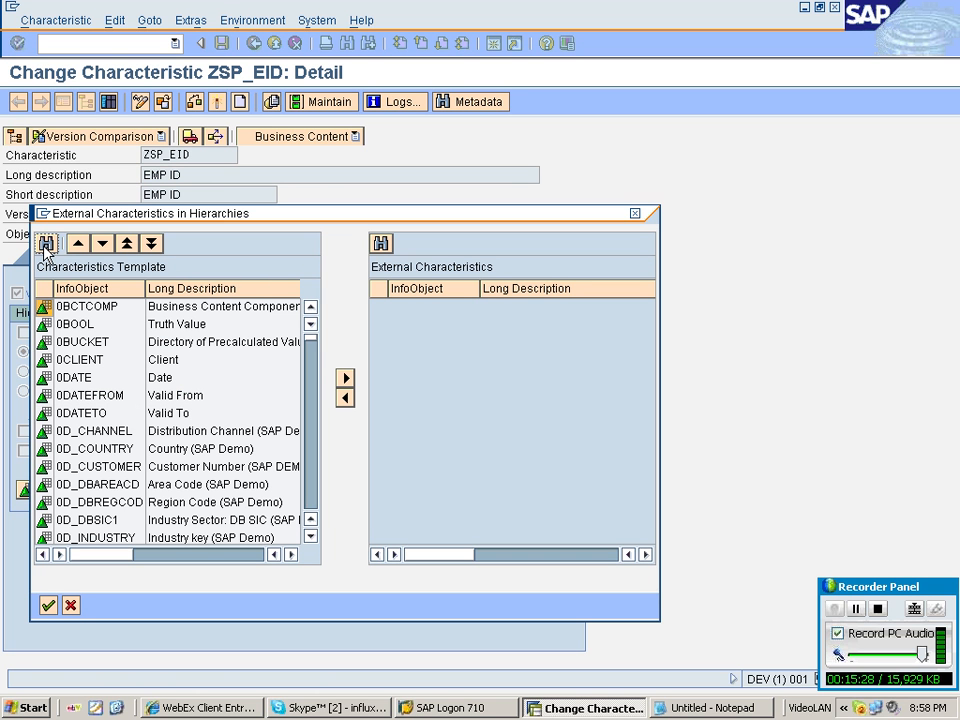
click(45, 246)
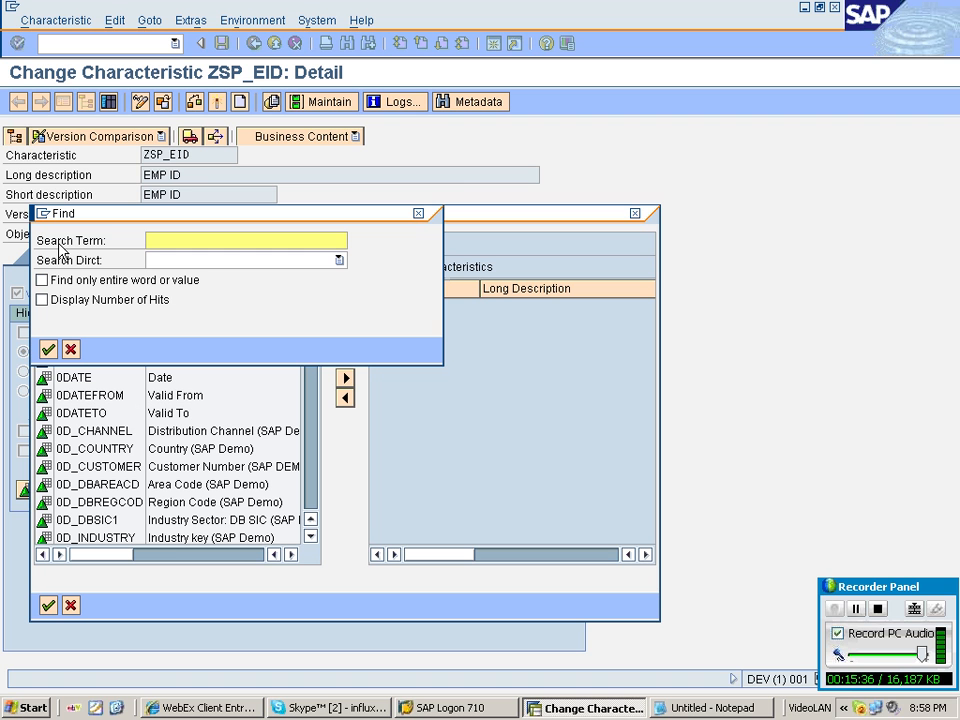
text(Z)
text(SP_SREG)
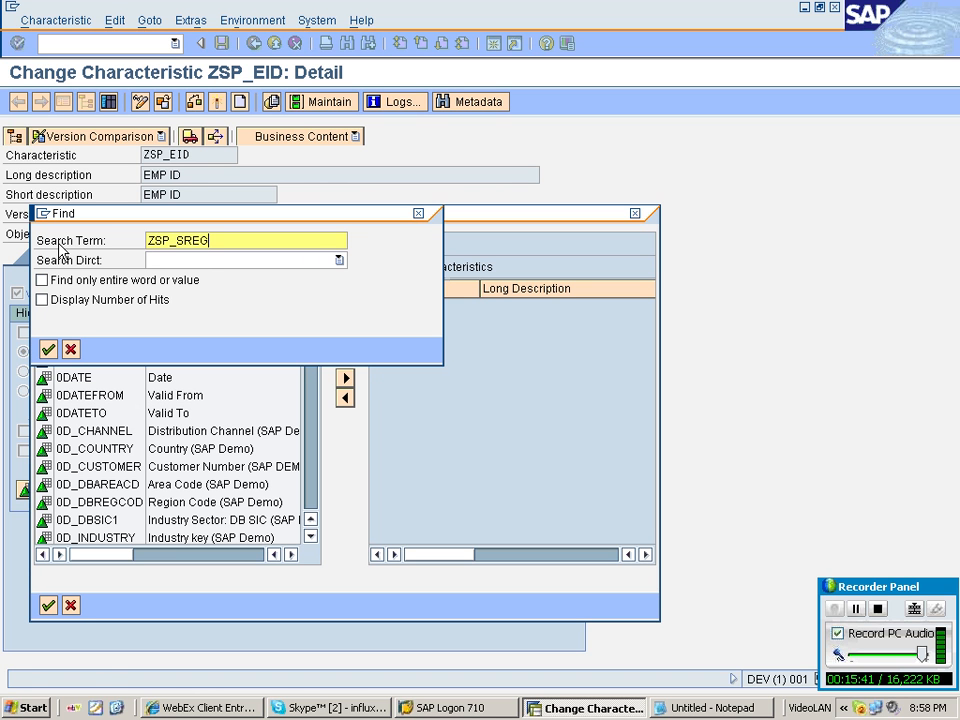
key(Return)
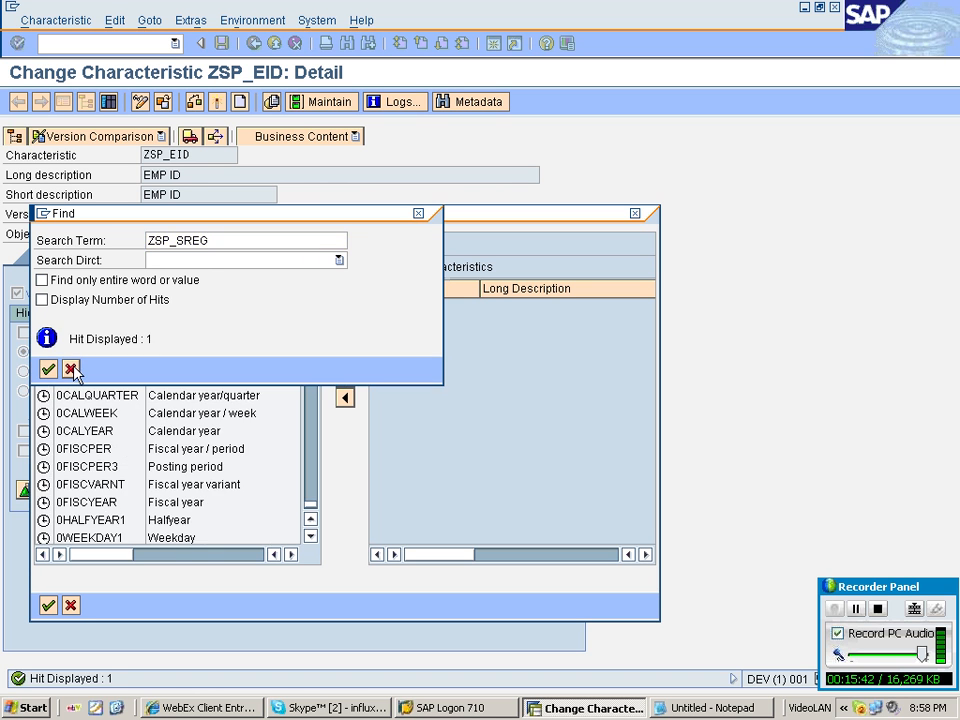
click(70, 369)
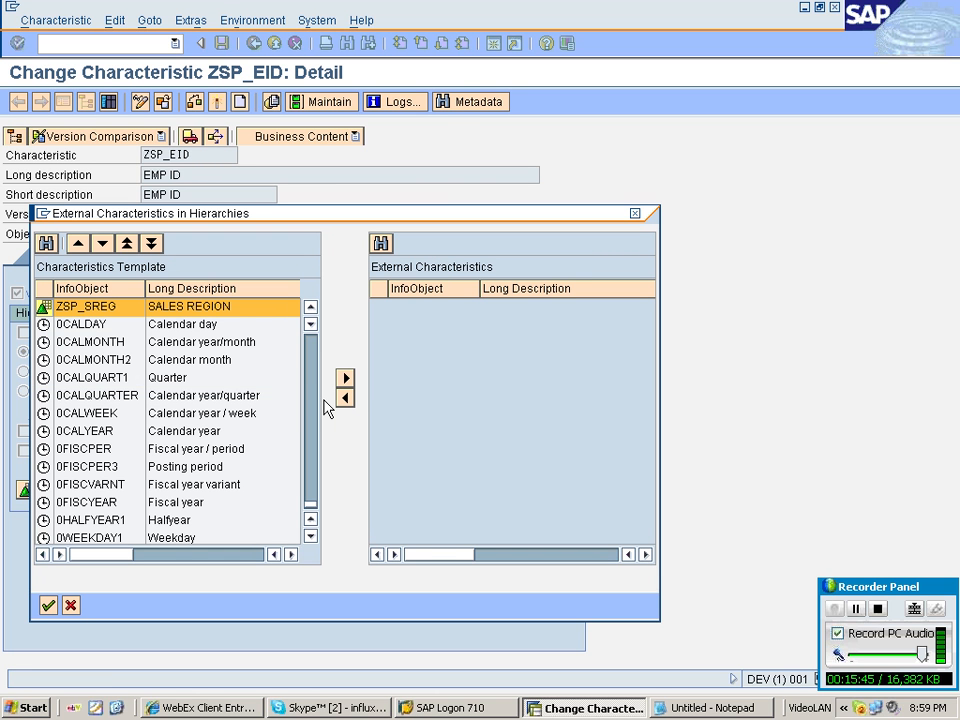
click(345, 378)
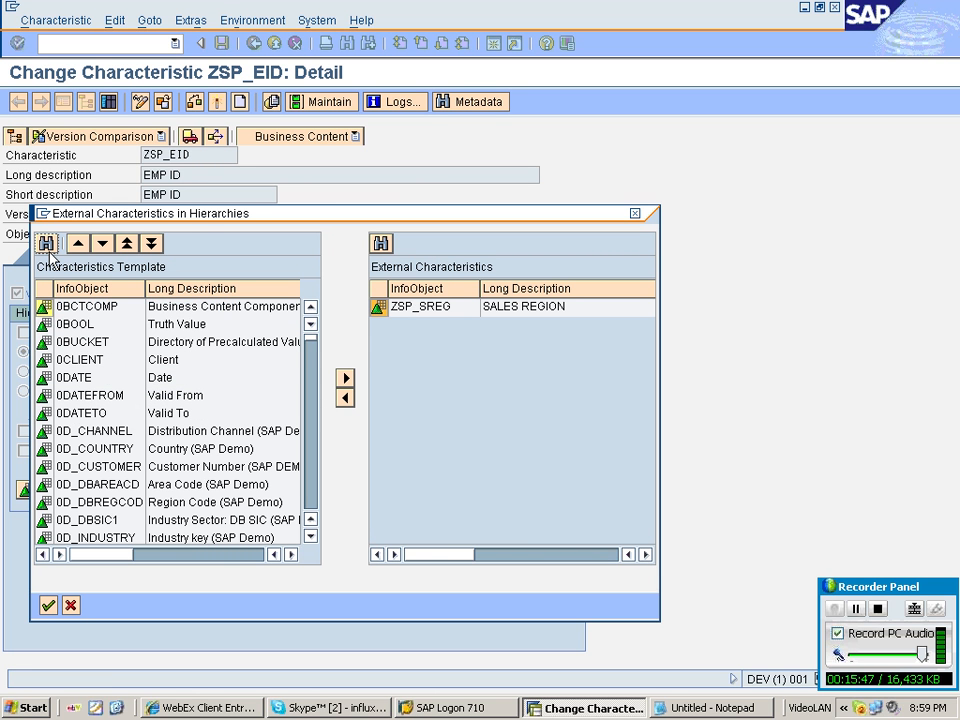
Add ZSP_SORG as a second external characteristic and confirm the dialog.
click(46, 244)
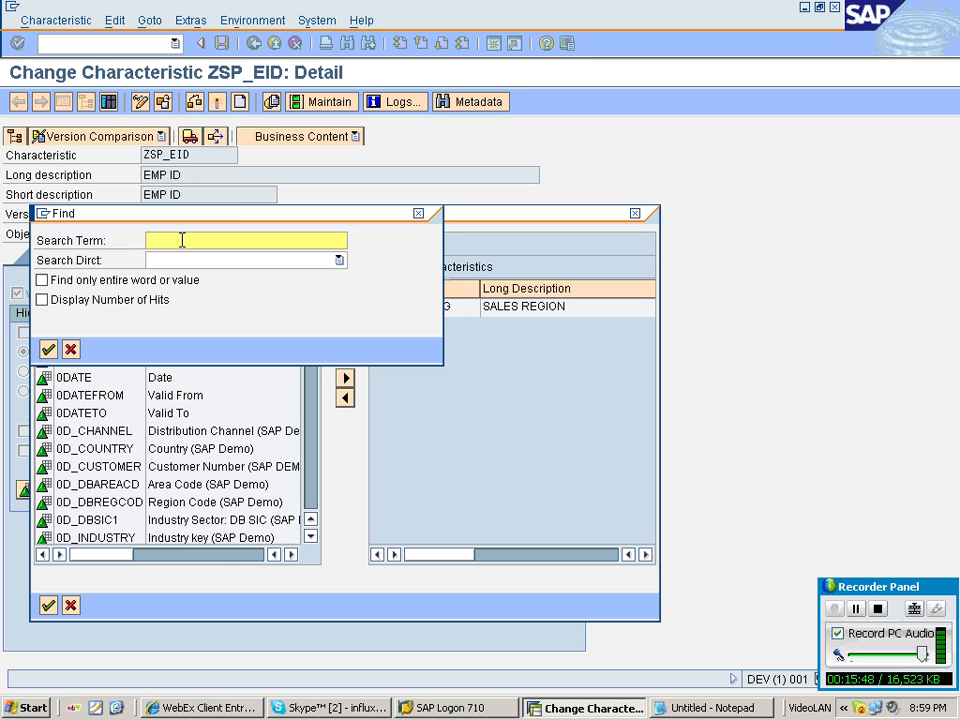
text(ZSP_SORG)
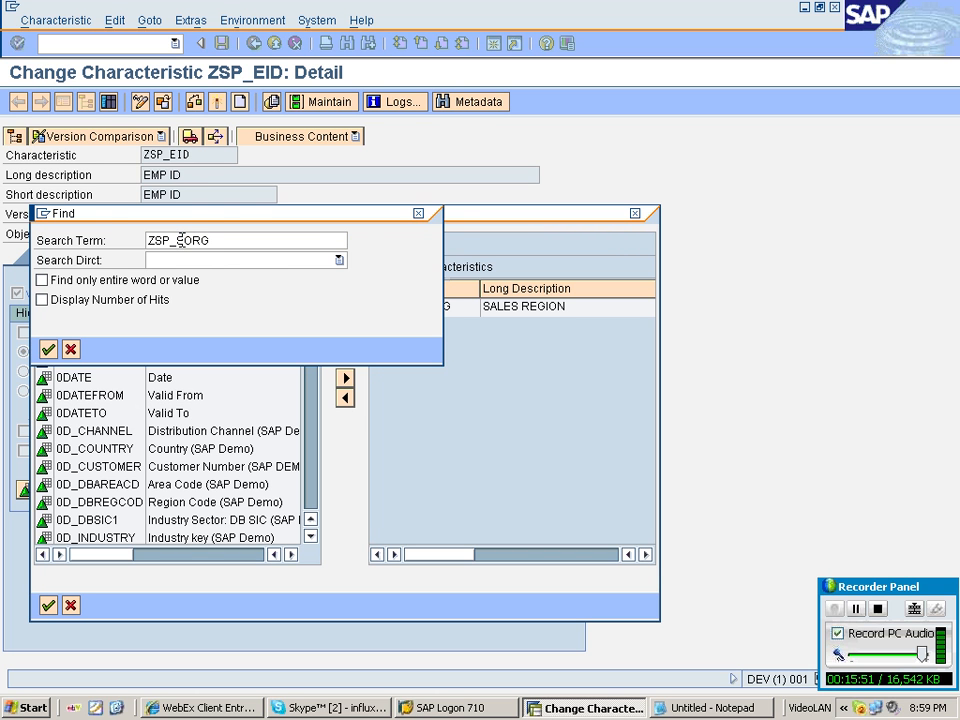
key(Return)
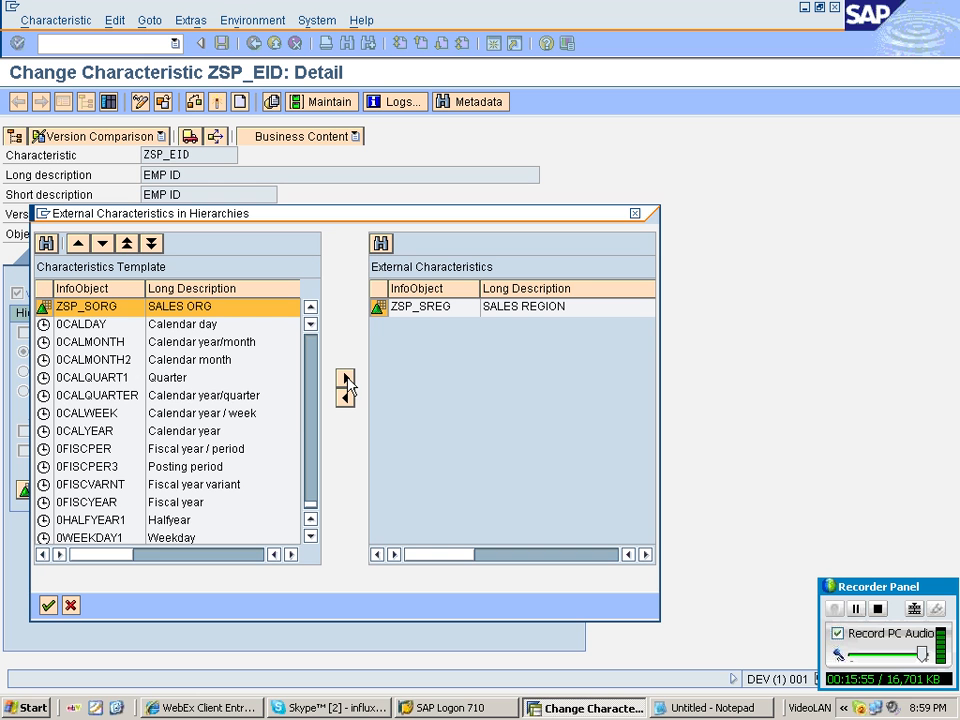
click(346, 380)
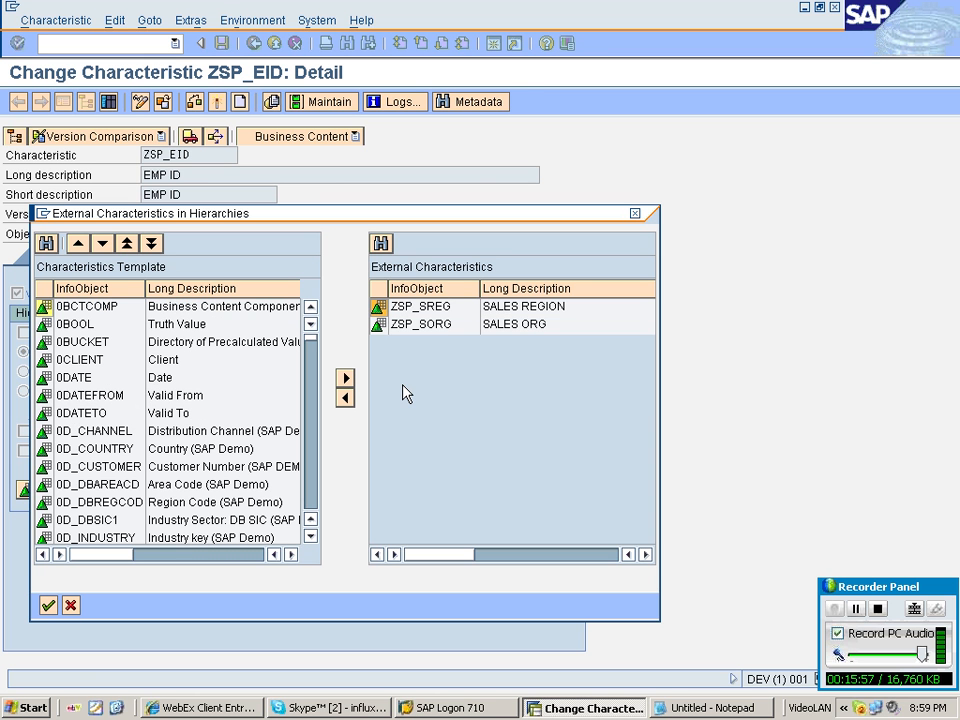
click(48, 606)
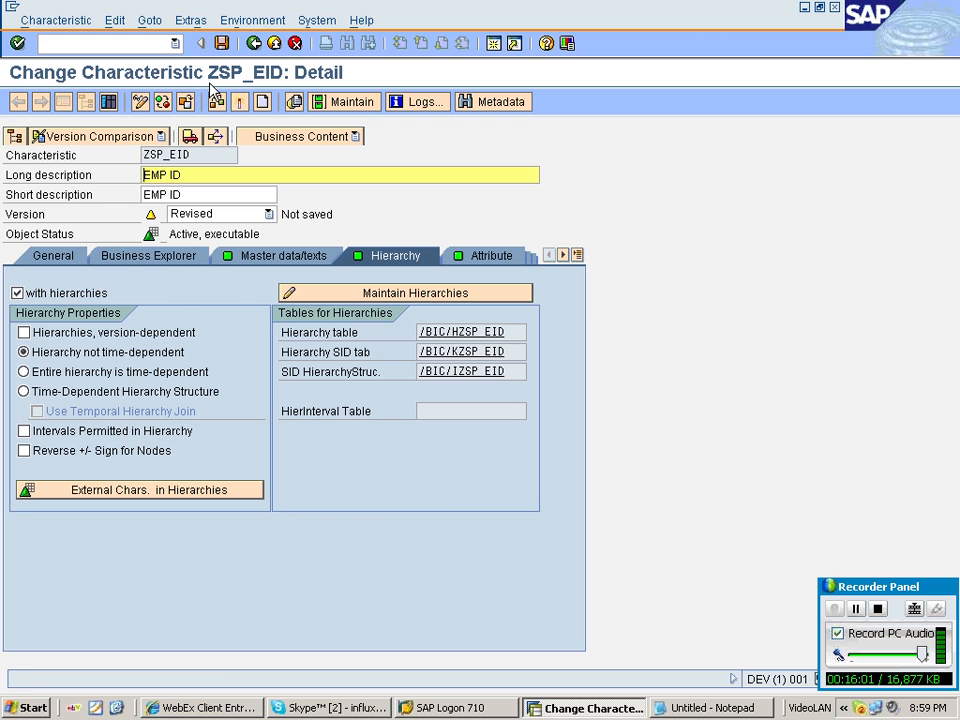
Activate the ZSP_EID characteristic.
click(185, 101)
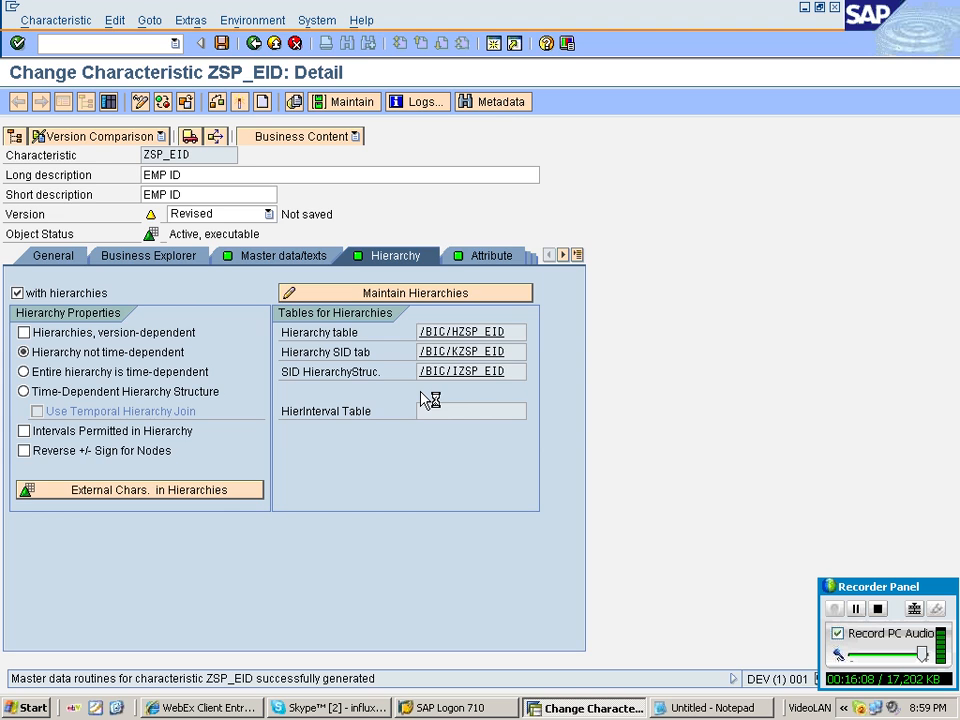
key(alt+Tab)
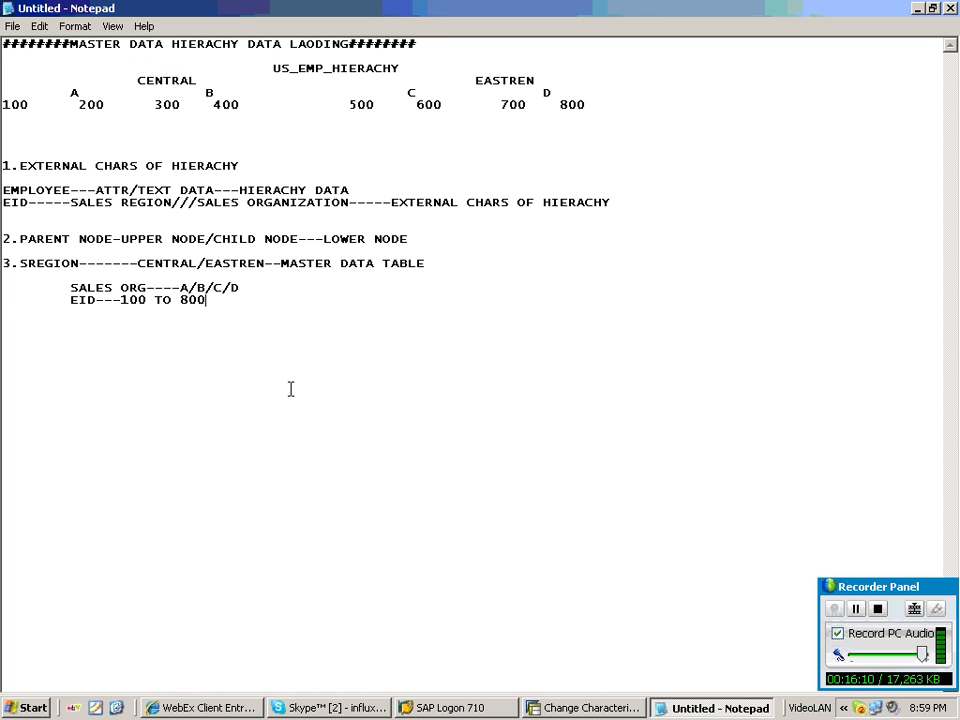
Highlight point 3's lines and the hierarchy diagram in the notes to explain them.
drag(3, 263, 267, 319)
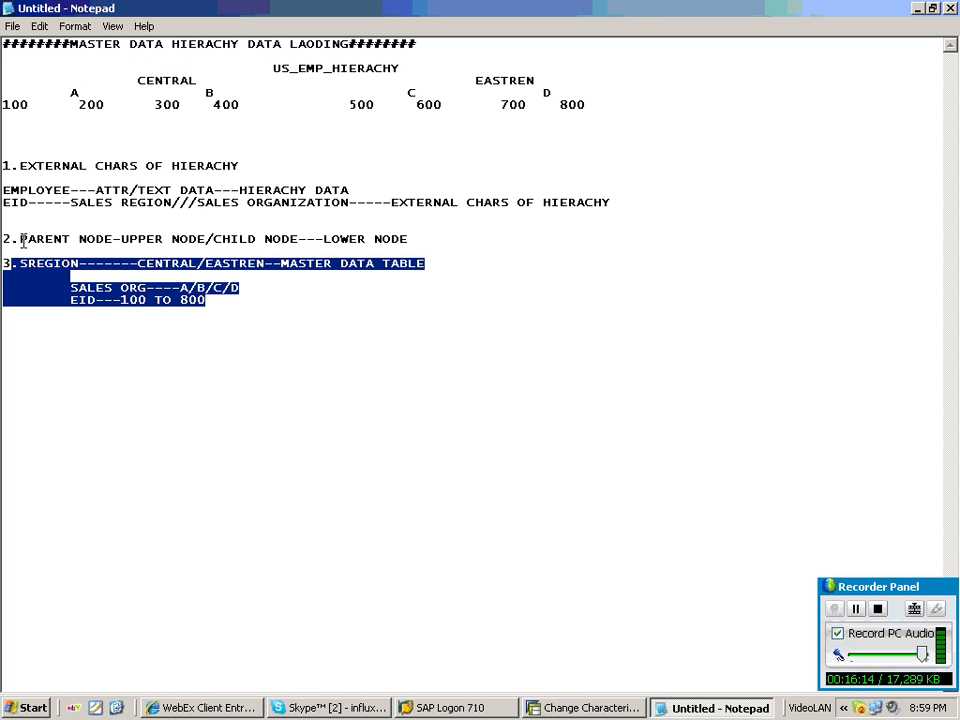
drag(3, 67, 590, 104)
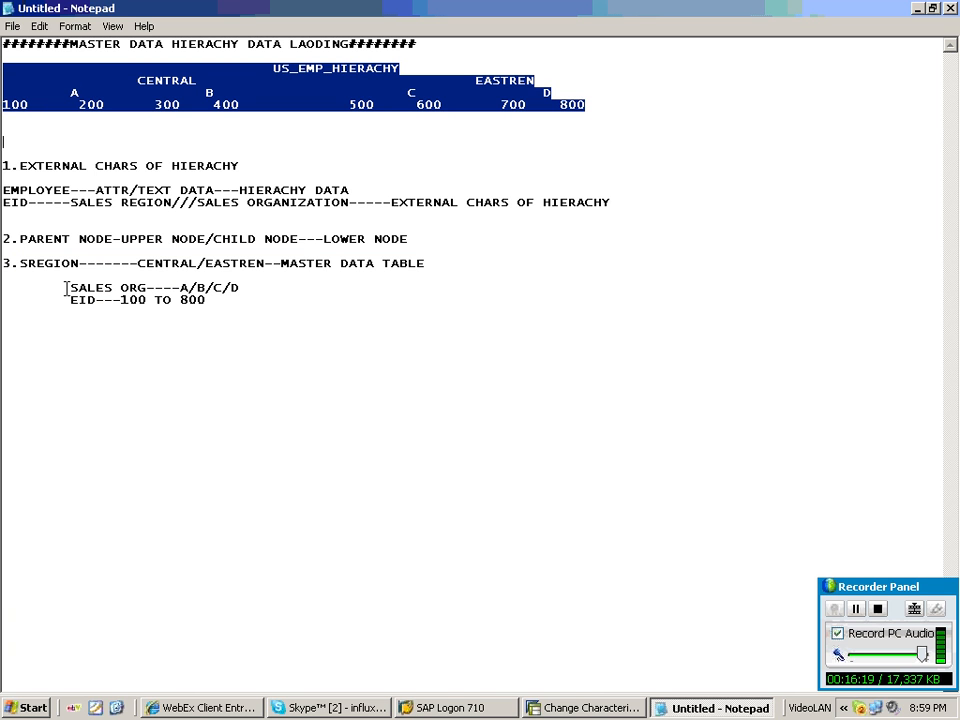
Highlight point 3's master data lines in the notes and return to the SAP InfoObject tree.
drag(3, 263, 203, 313)
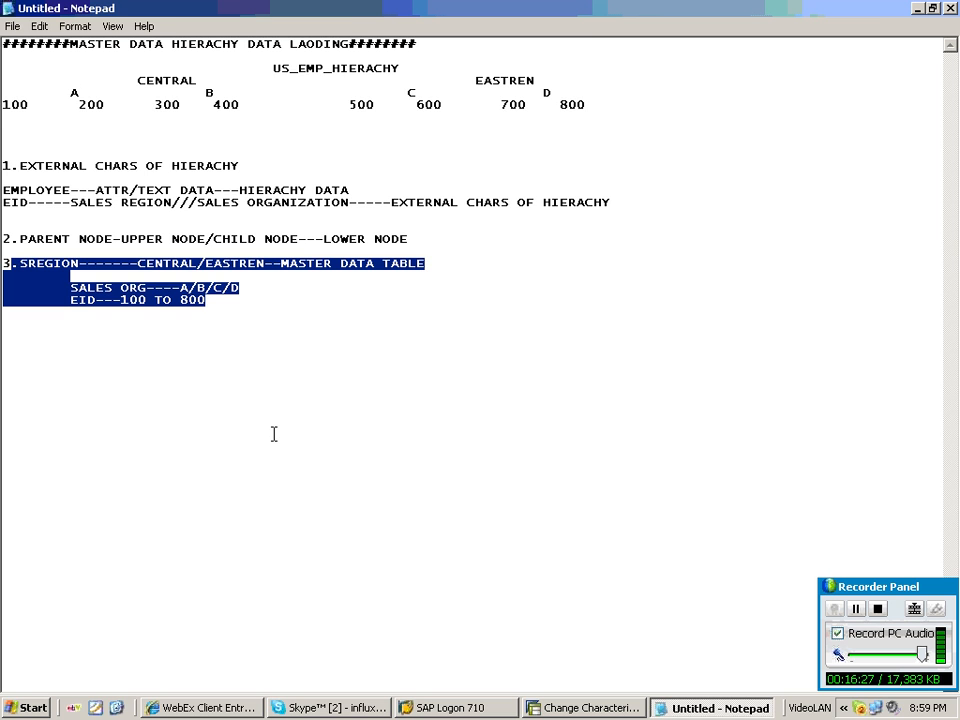
key(alt+Tab)
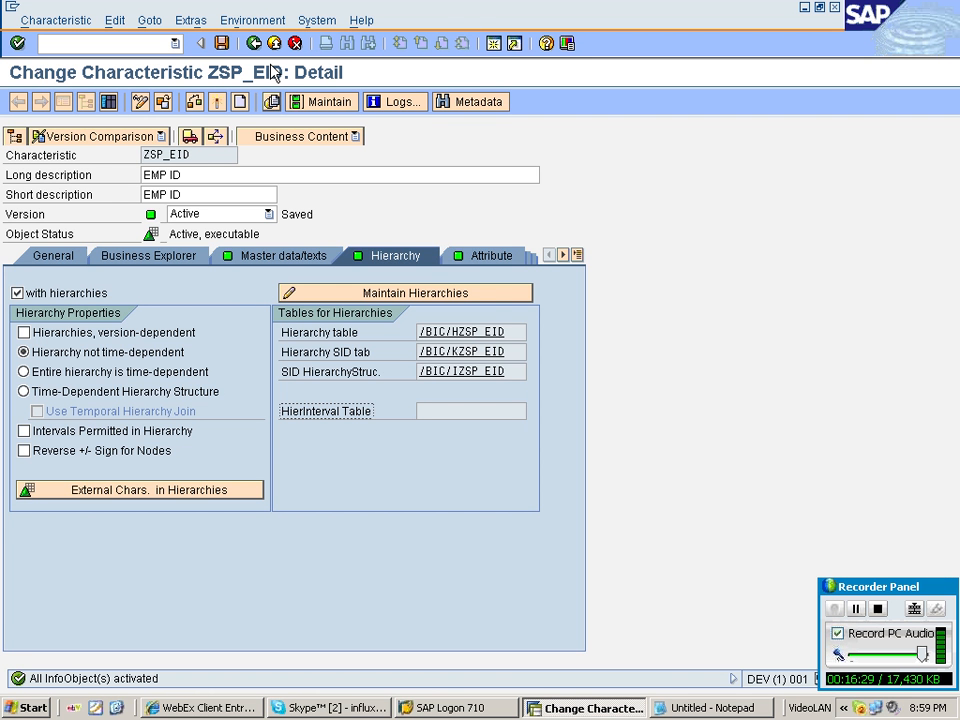
key(F3)
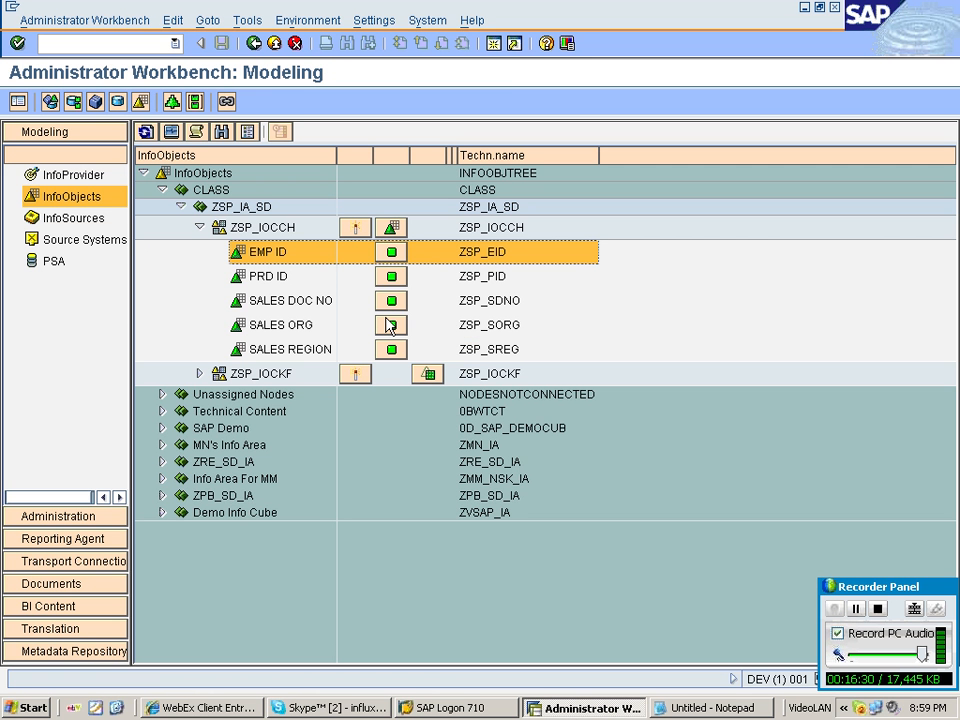
Open master data maintenance for the SALES REGION characteristic and display its record list.
click(298, 352)
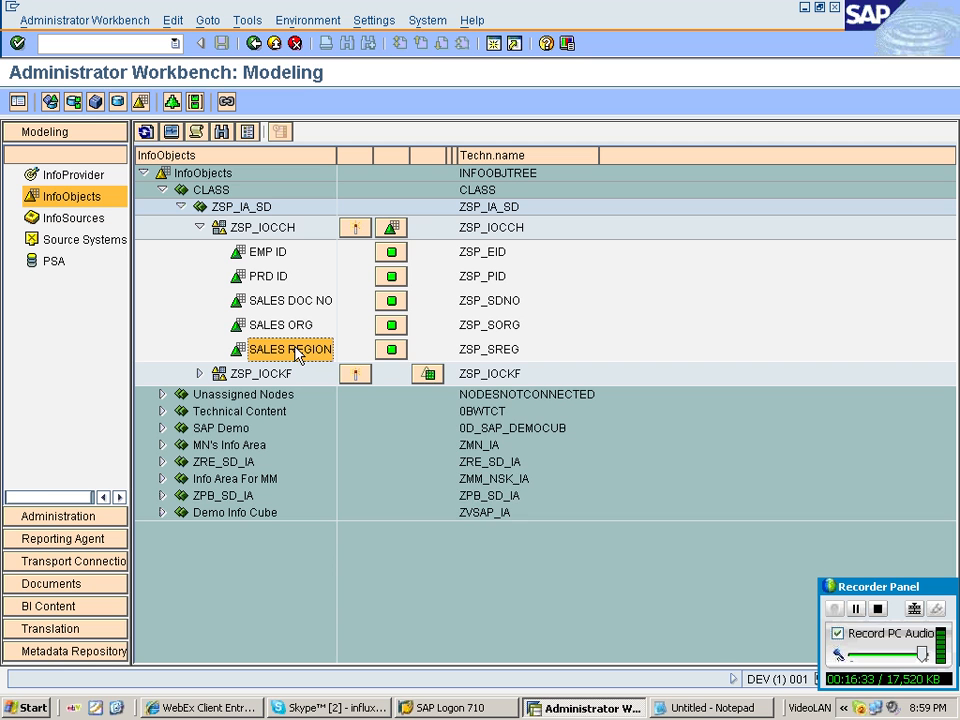
right_click(298, 354)
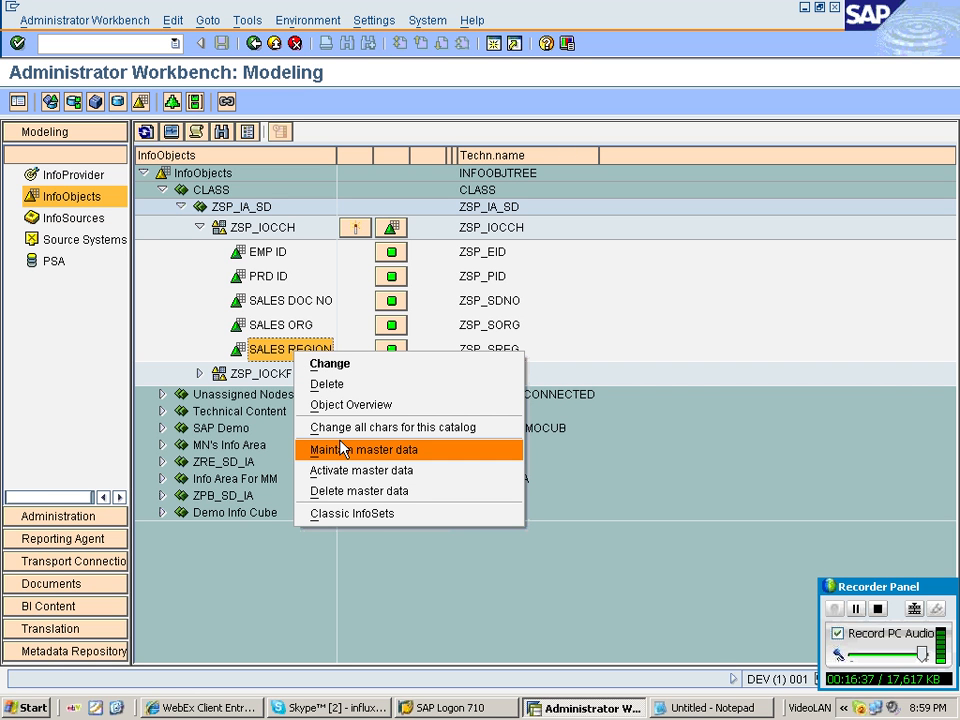
right_click(280, 354)
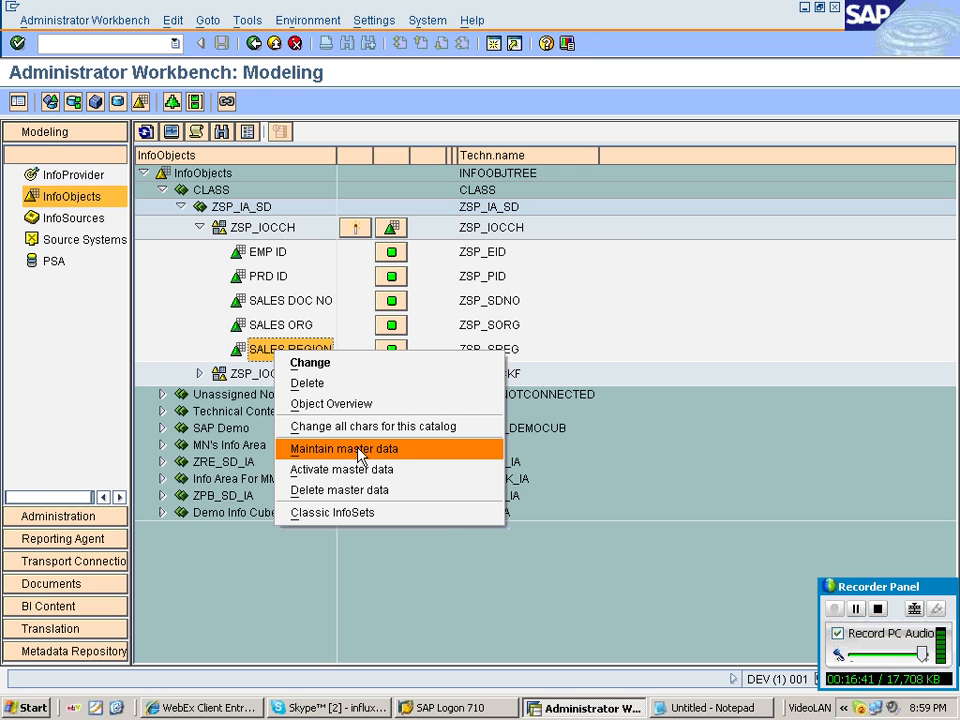
click(358, 452)
key(F8)
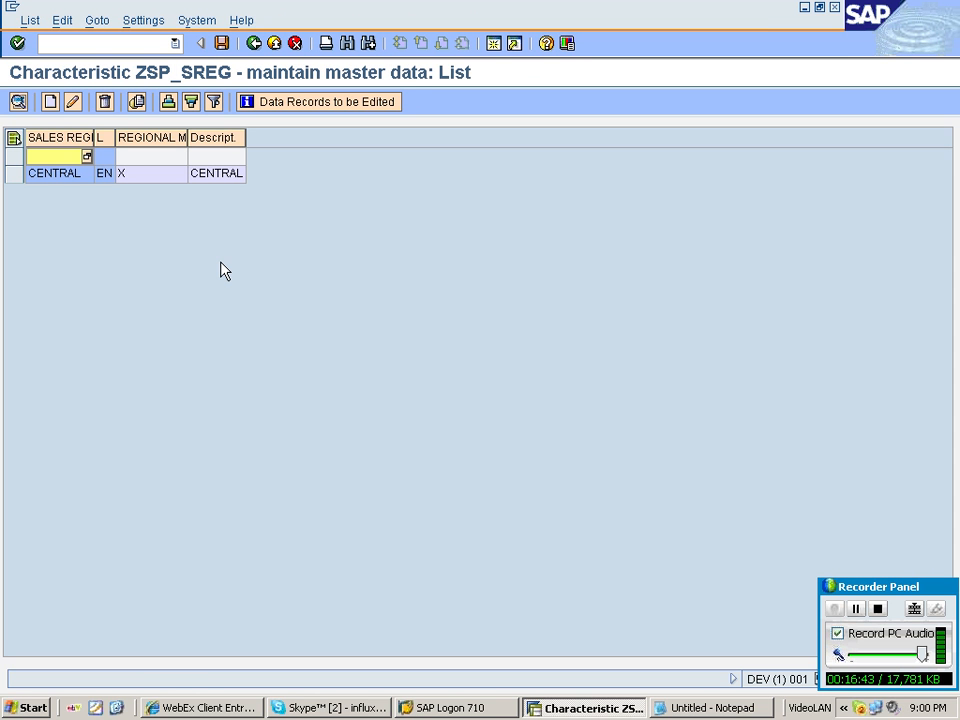
Add and save a sales region record EASTREN with regional manager Y and short description EASTREN.
click(50, 102)
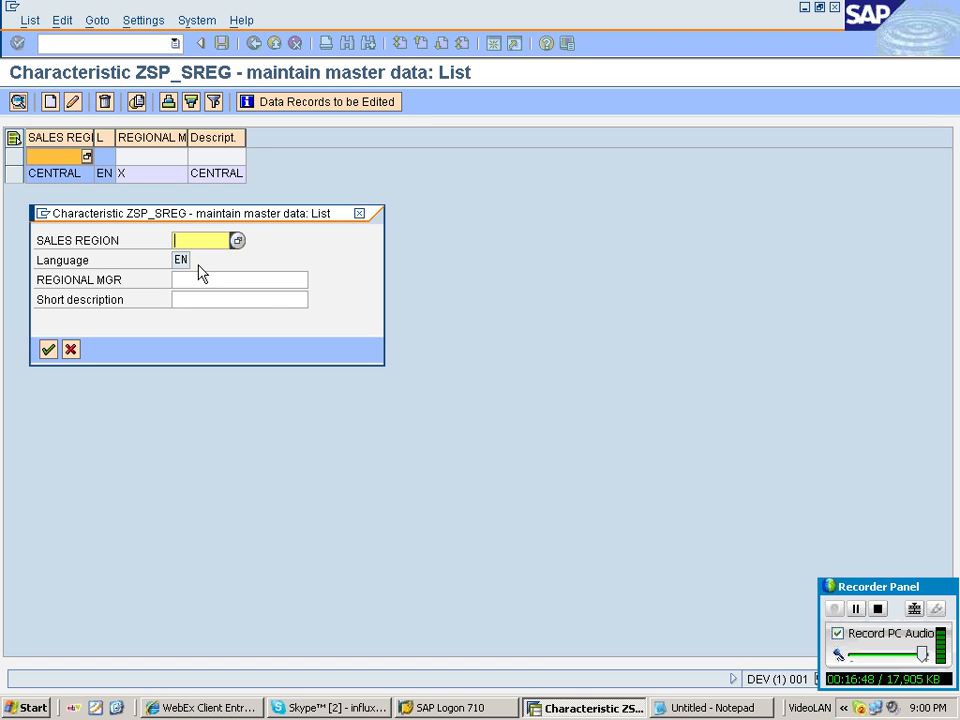
text(EASTREN)
key(Tab)
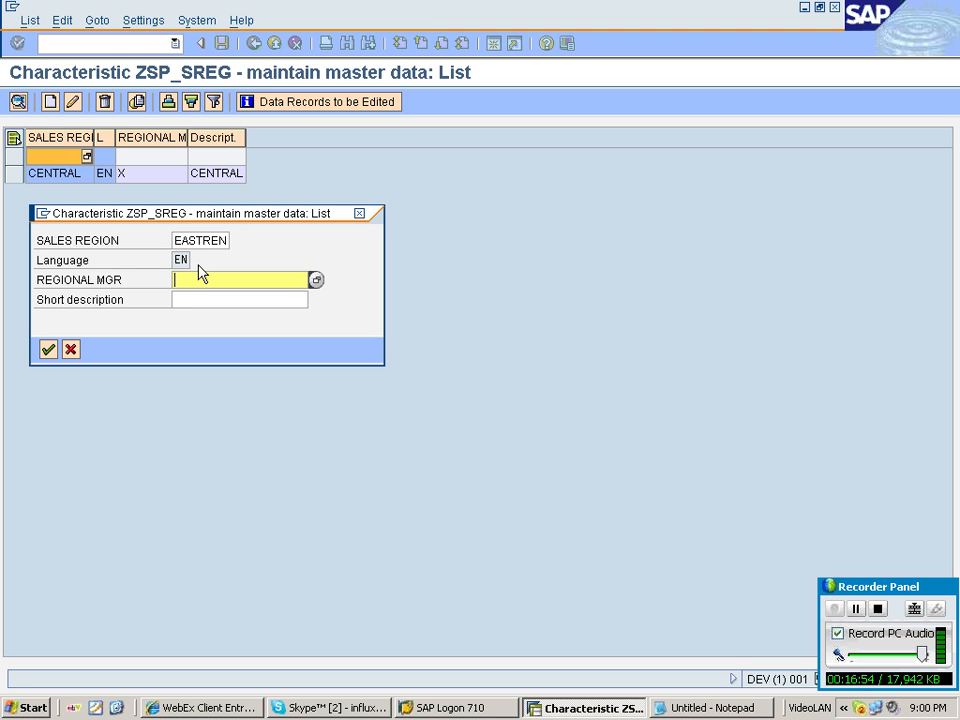
text(Y)
key(Tab)
text(EAST)
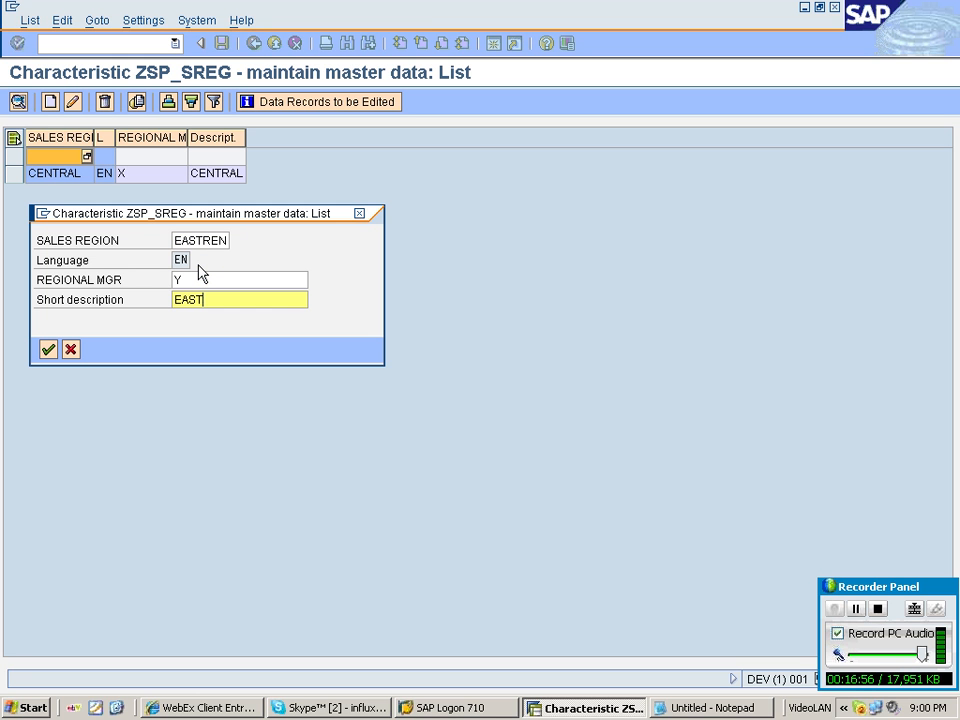
text(REN)
key(Return)
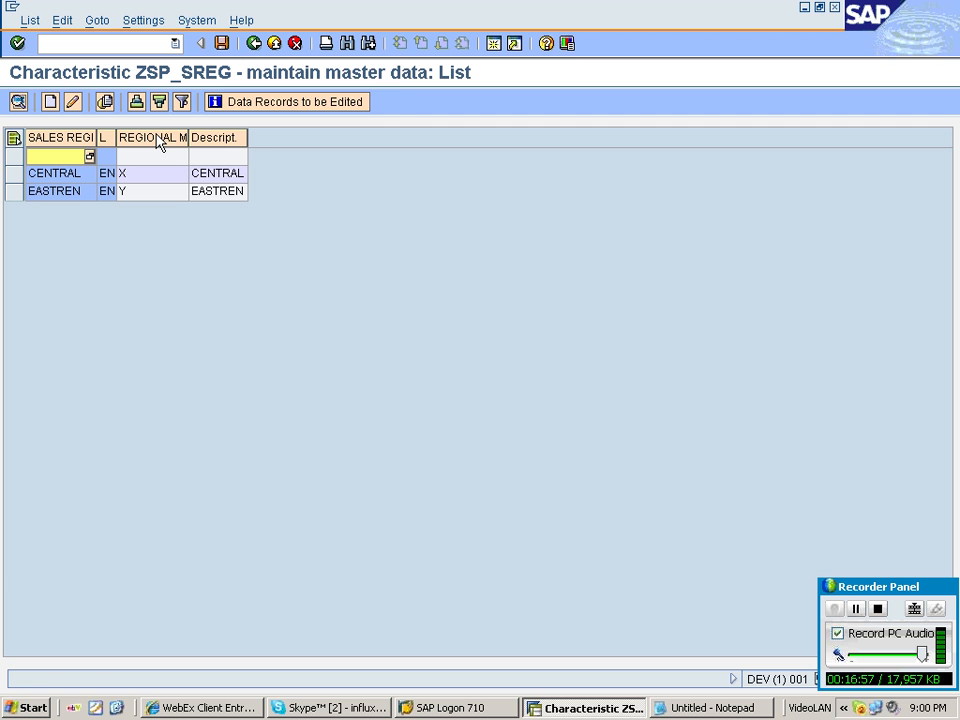
key(ctrl+s)
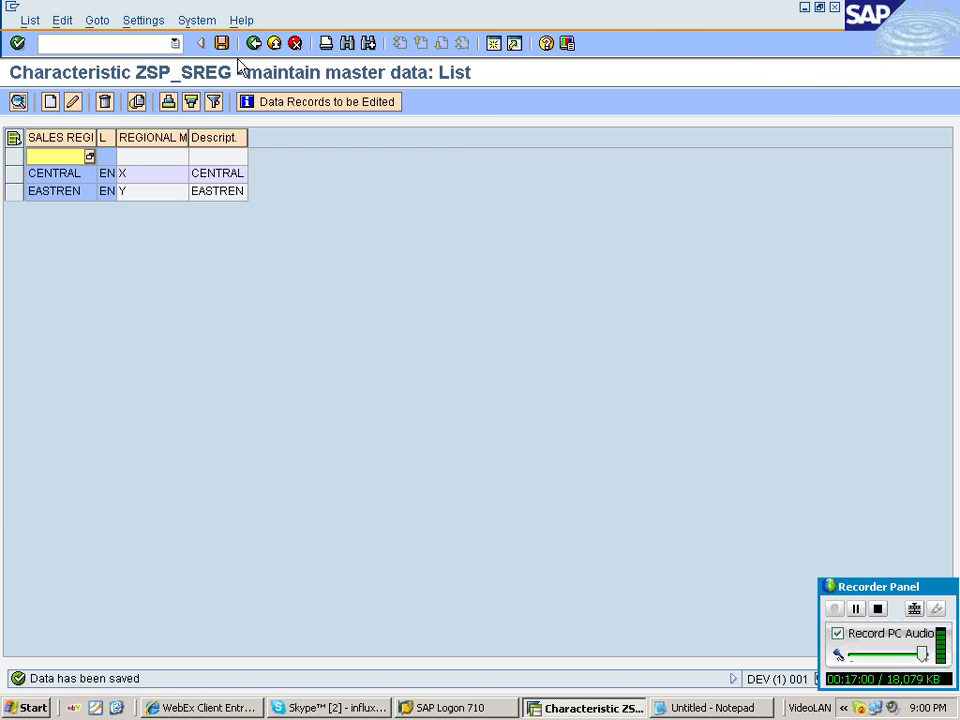
Return to the InfoObject tree and highlight the SALES ORG line in the notes.
click(252, 44)
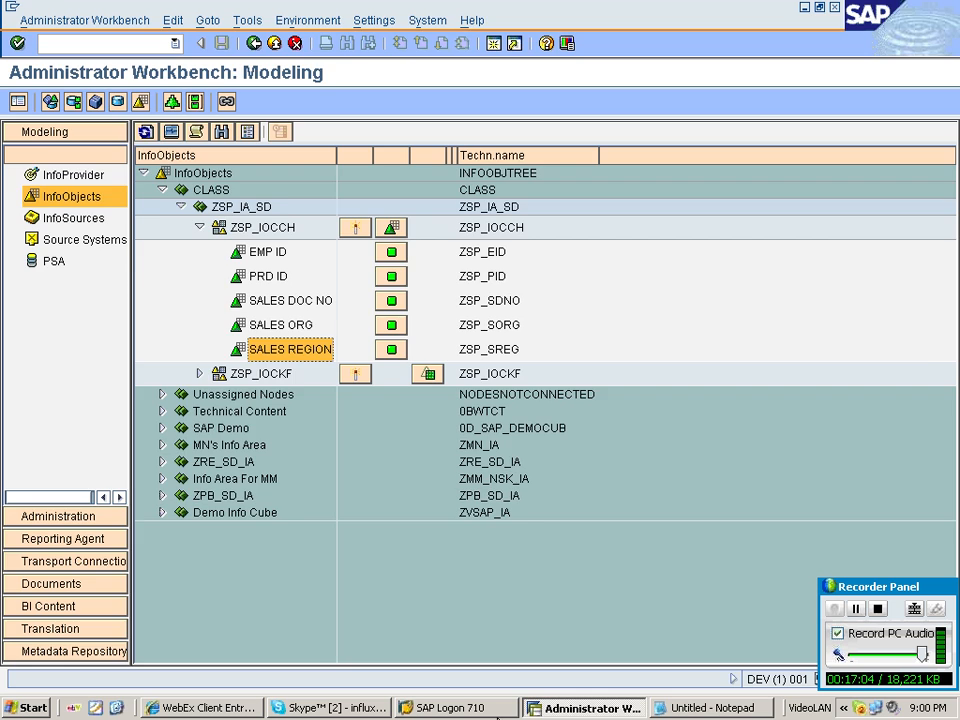
key(alt+Tab)
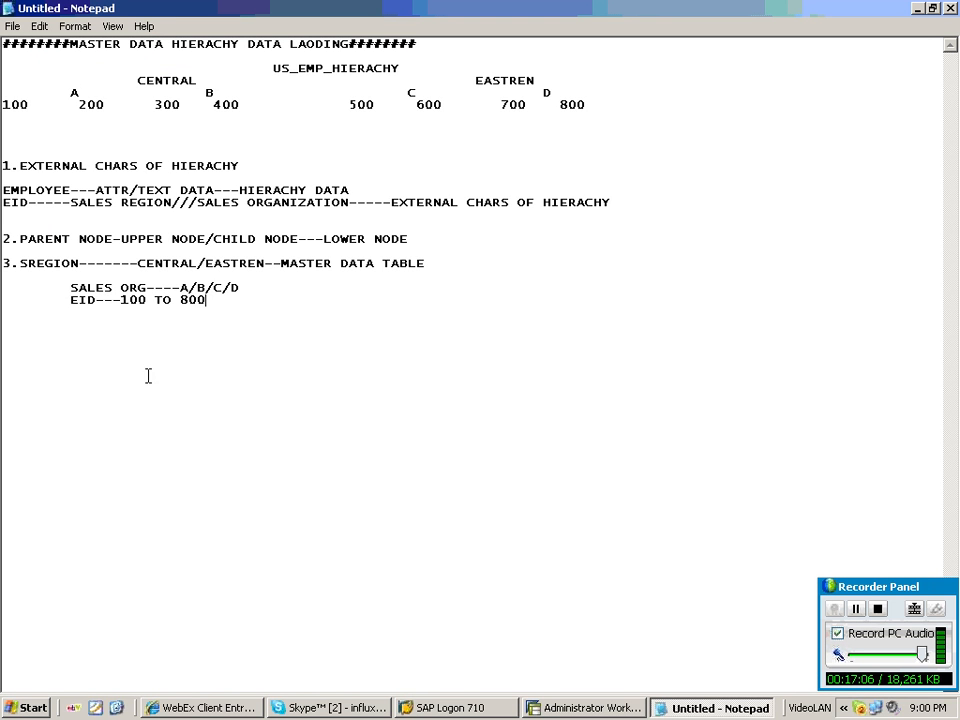
drag(72, 288, 240, 288)
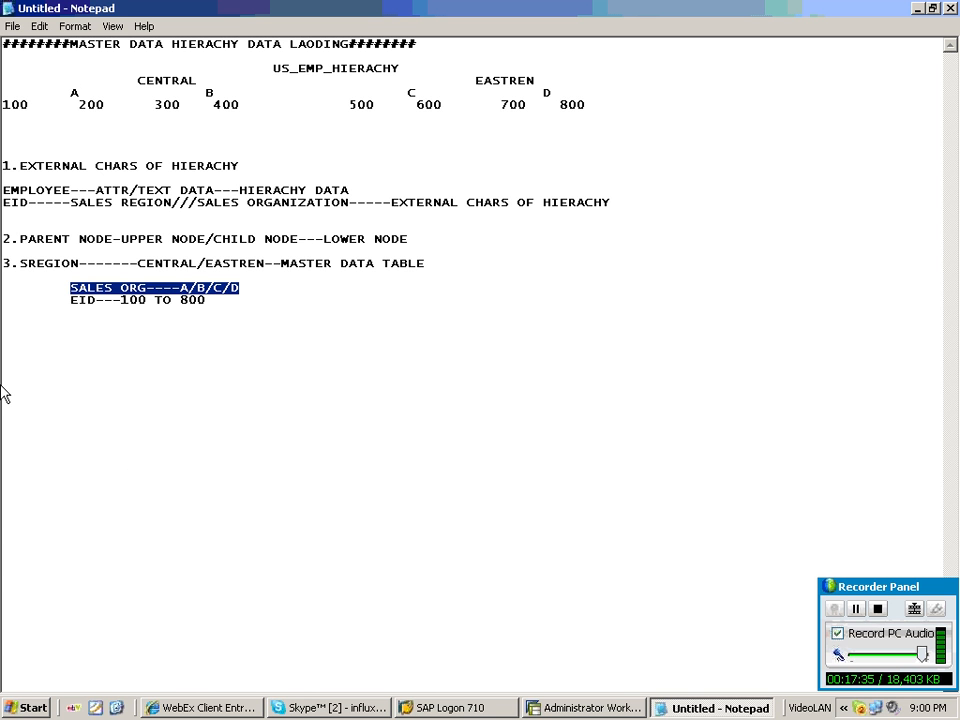
Open master data maintenance for the SALES ORG characteristic and display its record list.
key(alt+Tab)
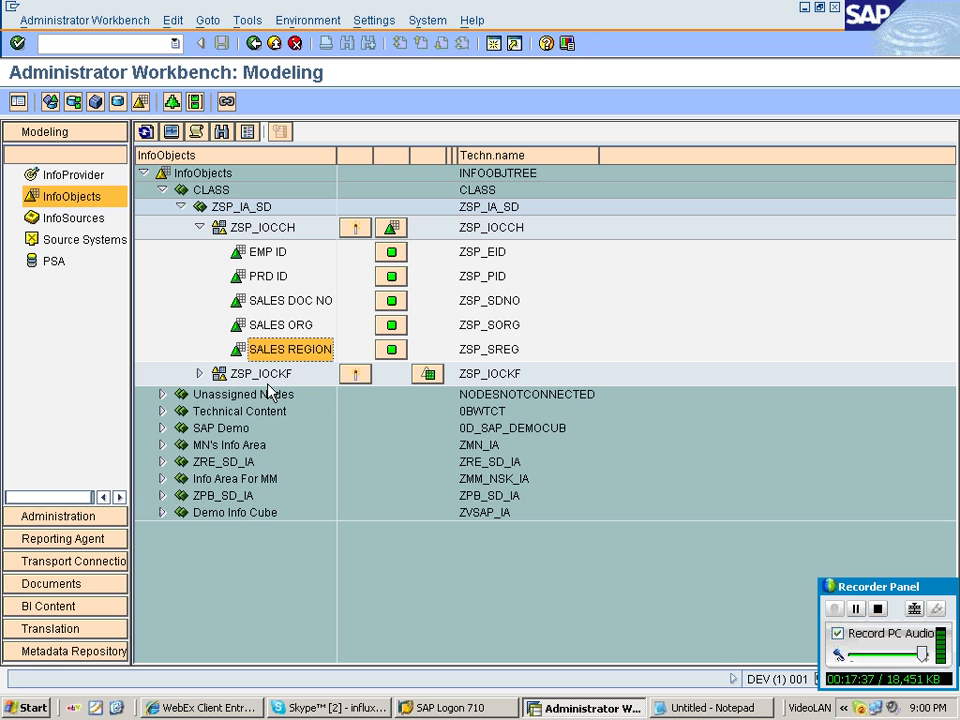
right_click(290, 324)
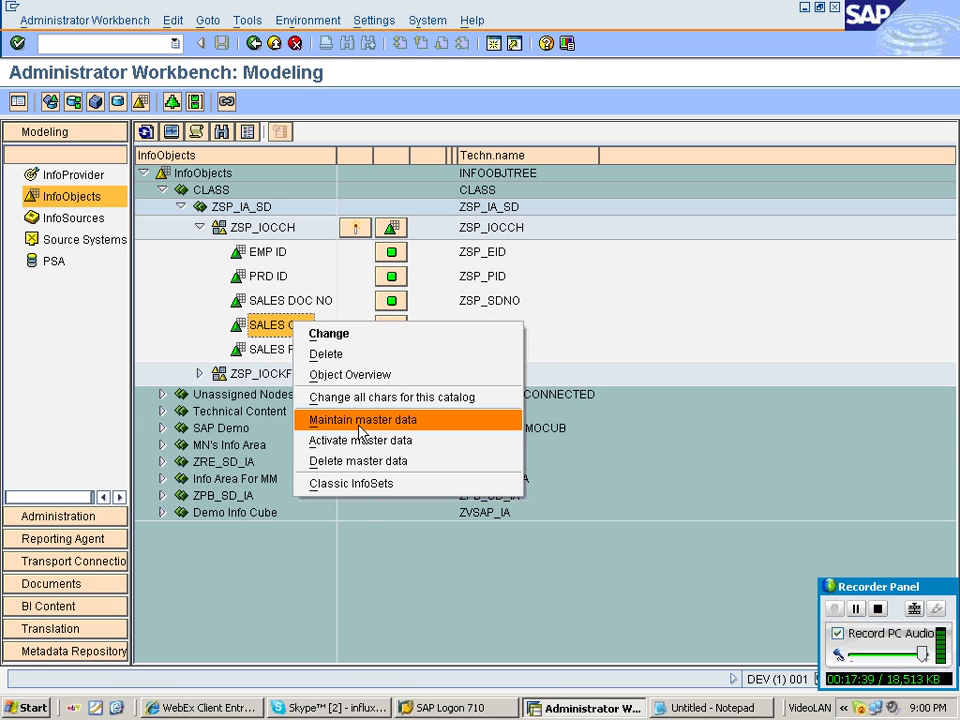
click(362, 420)
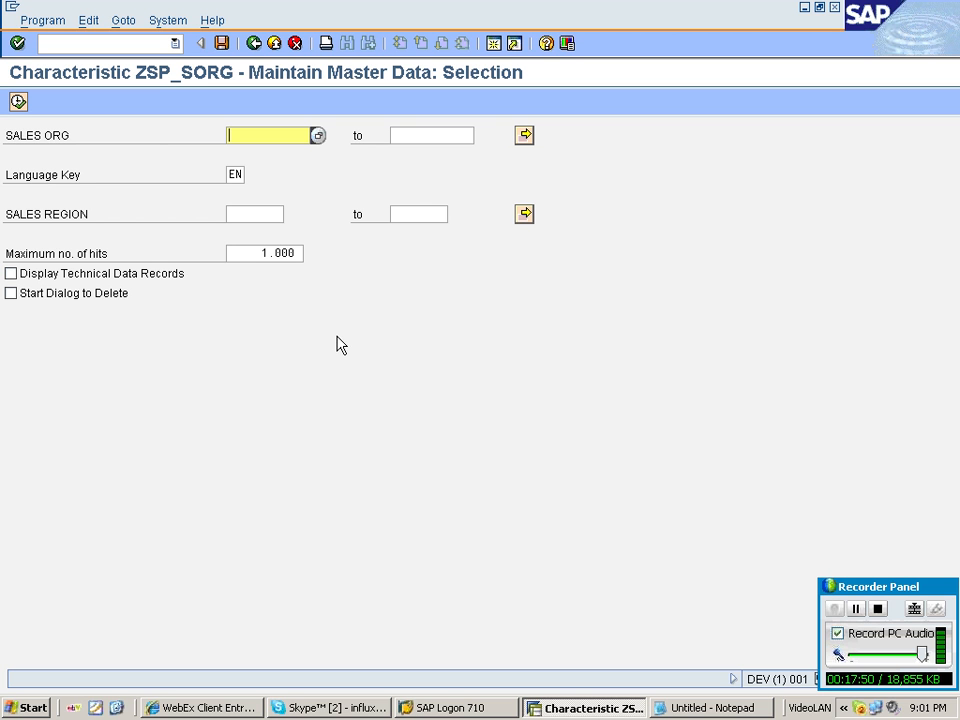
click(17, 102)
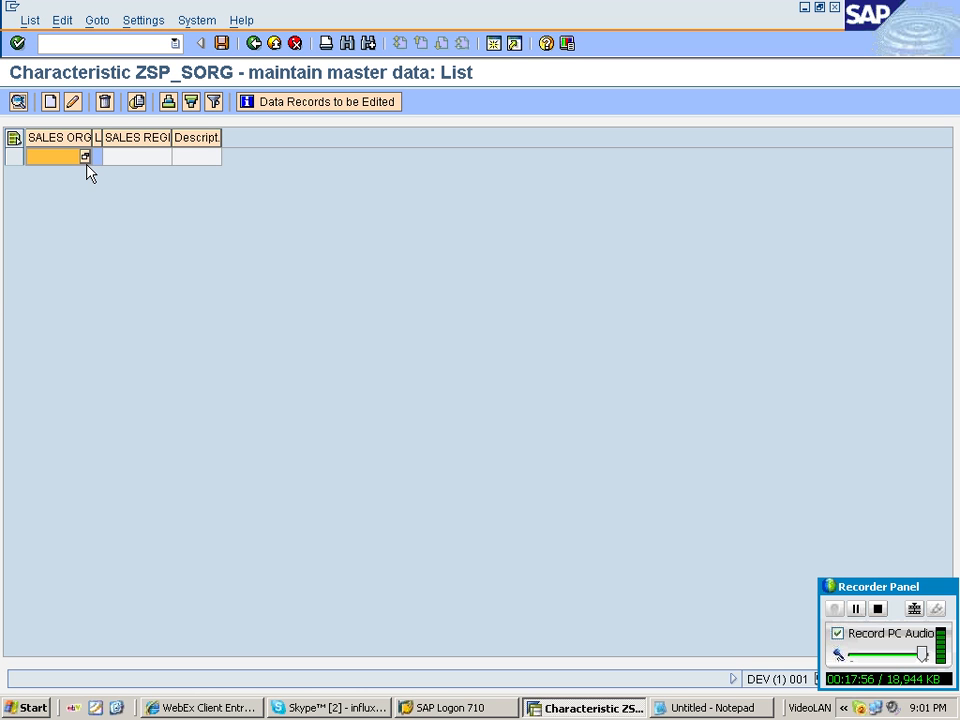
Create sales organization record A in sales region CENTRAL with short description A SALES ORG.
click(85, 158)
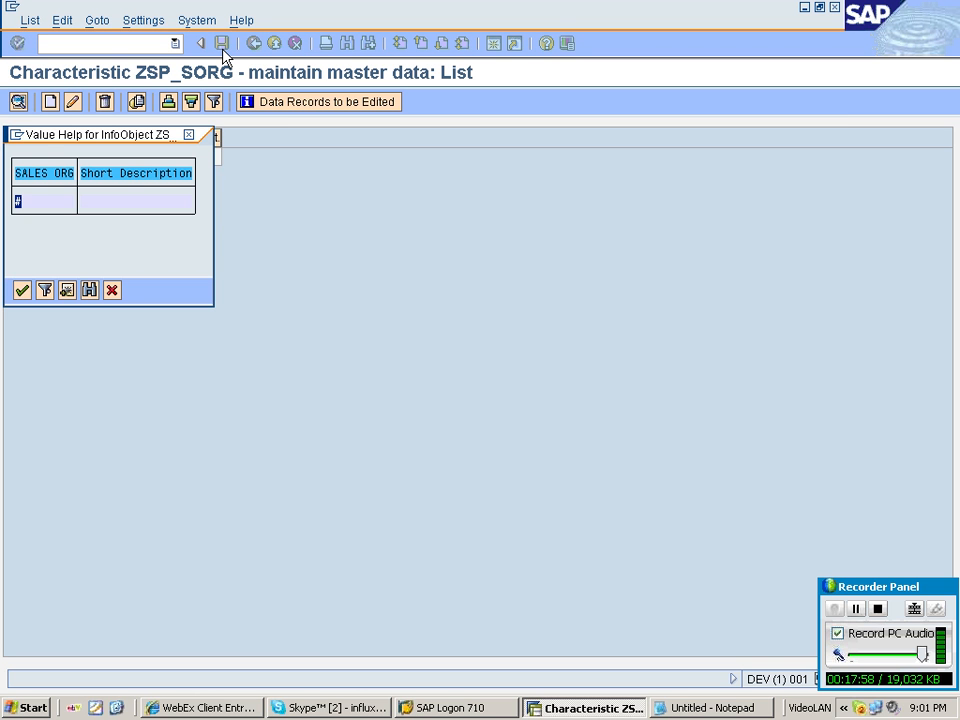
key(Escape)
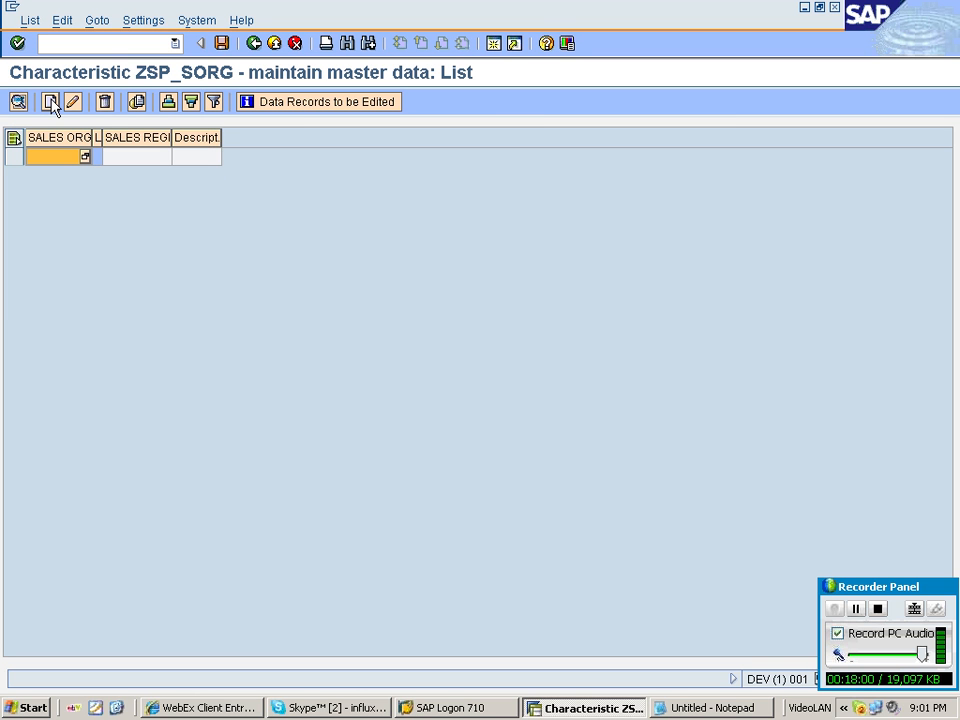
click(50, 101)
text(A)
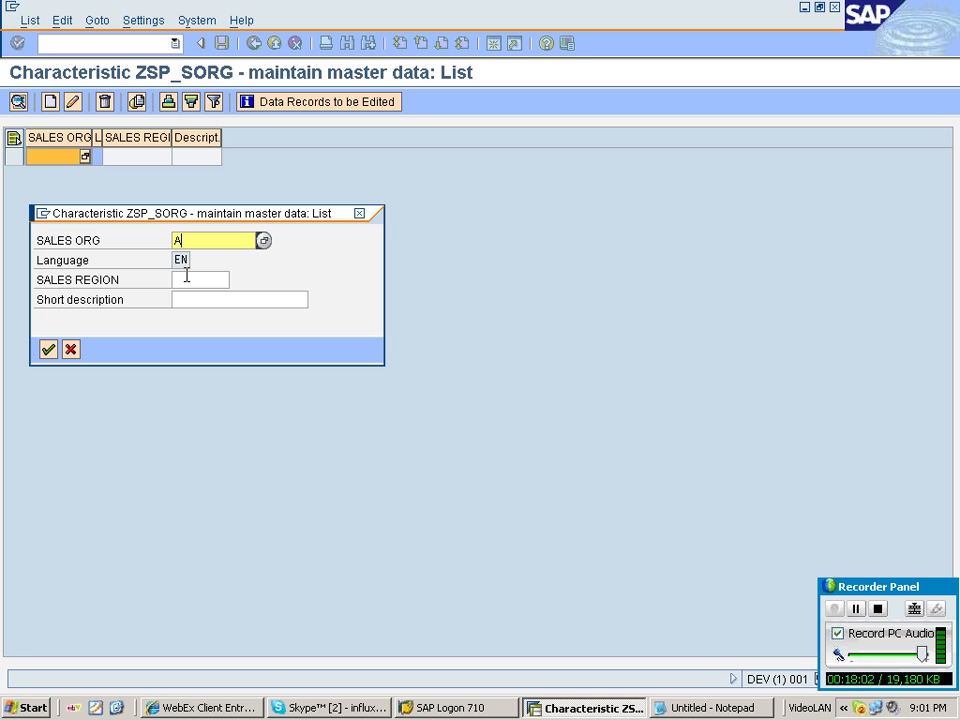
click(187, 277)
click(233, 280)
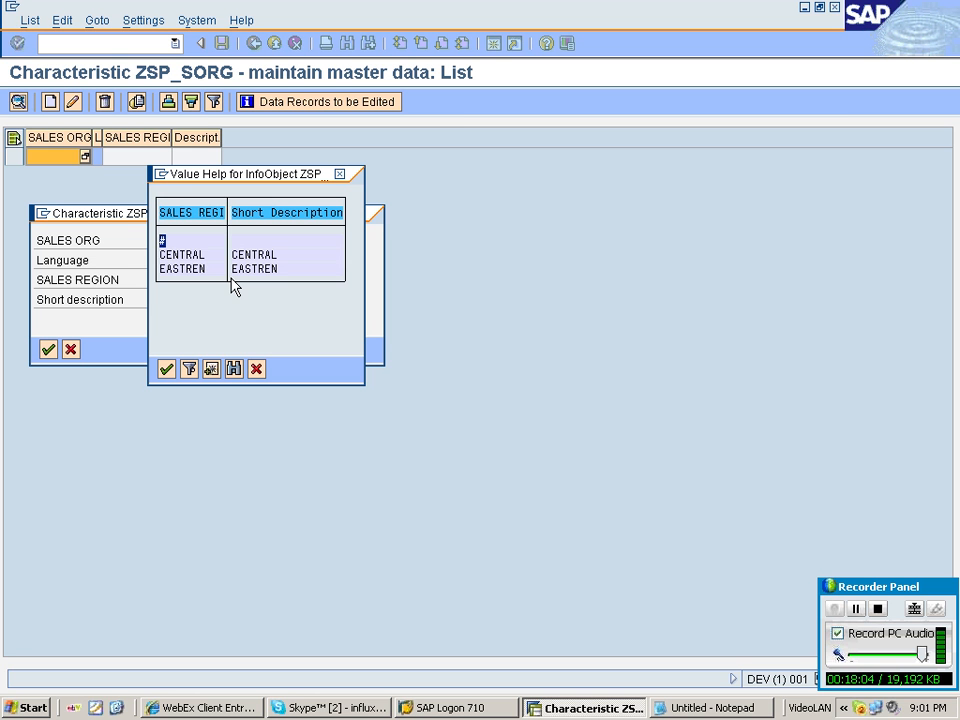
double_click(185, 254)
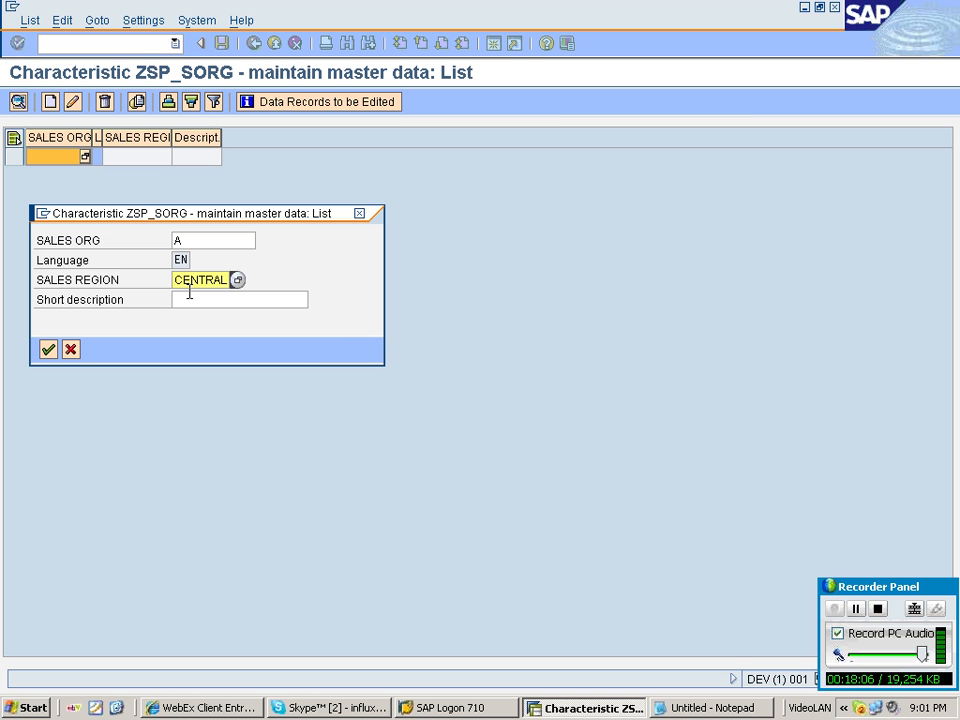
click(192, 300)
text(A S)
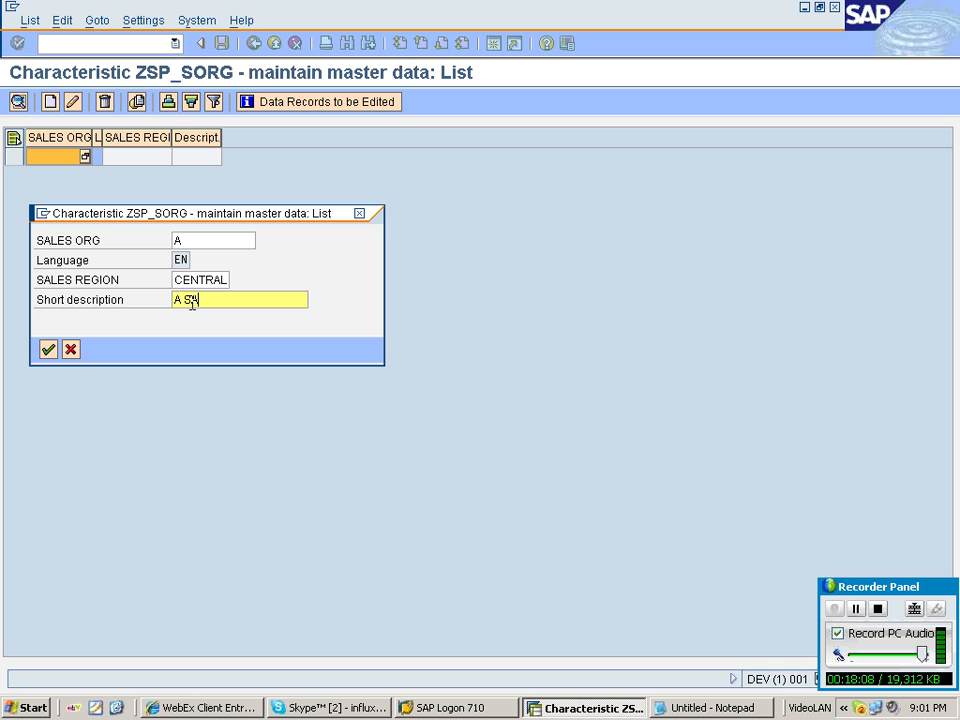
text(ALES)
key(Return)
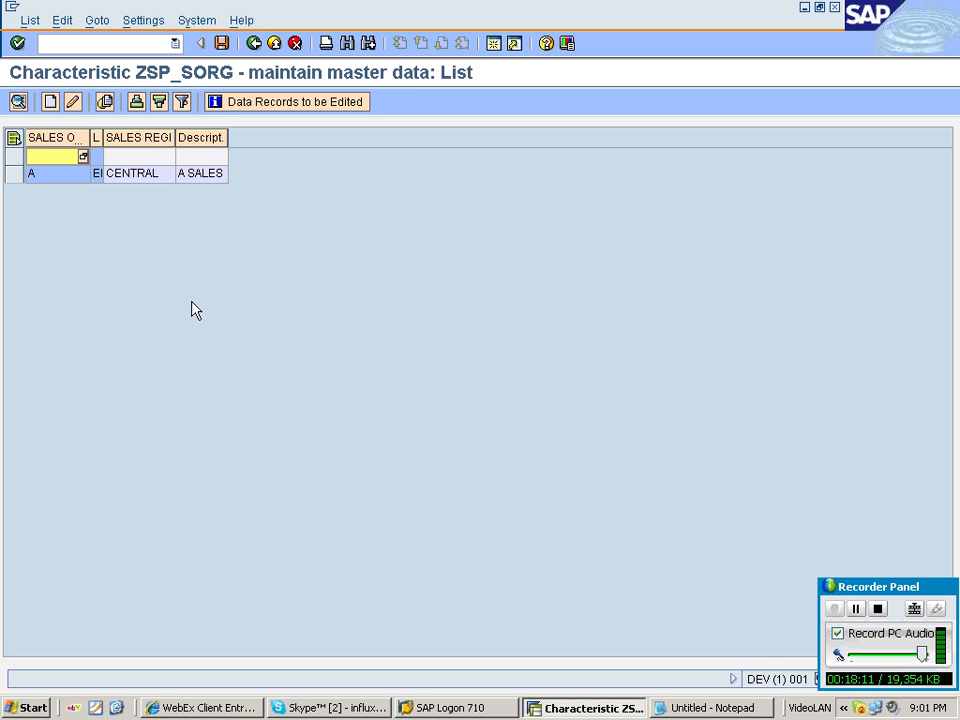
Create sales organization record B in sales region CENTRAL with short description B SALES ORG.
click(50, 102)
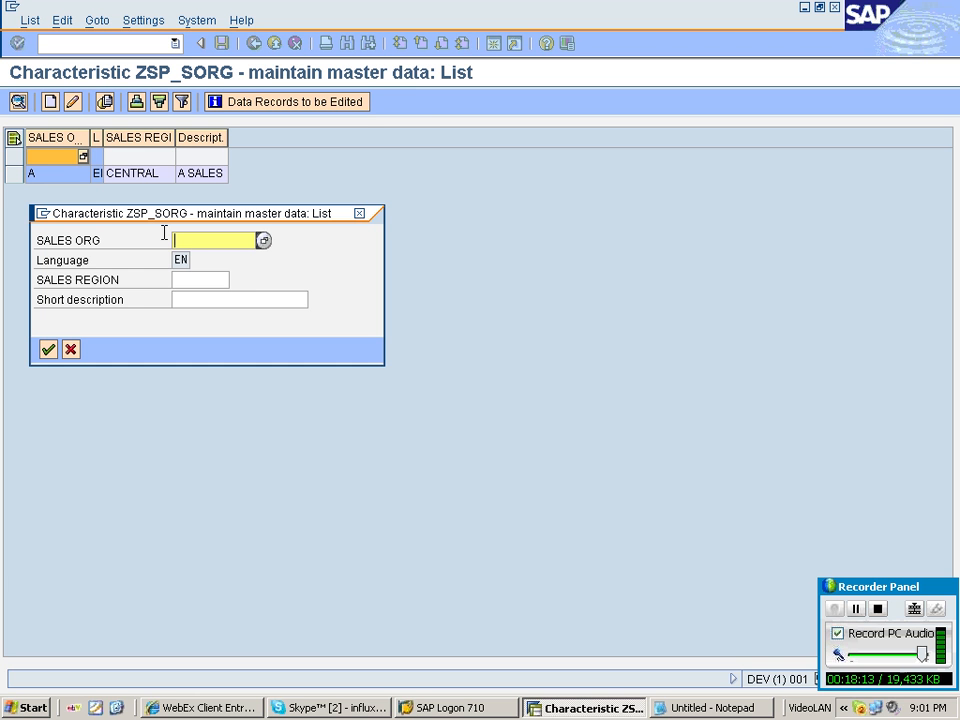
click(190, 280)
key(F4)
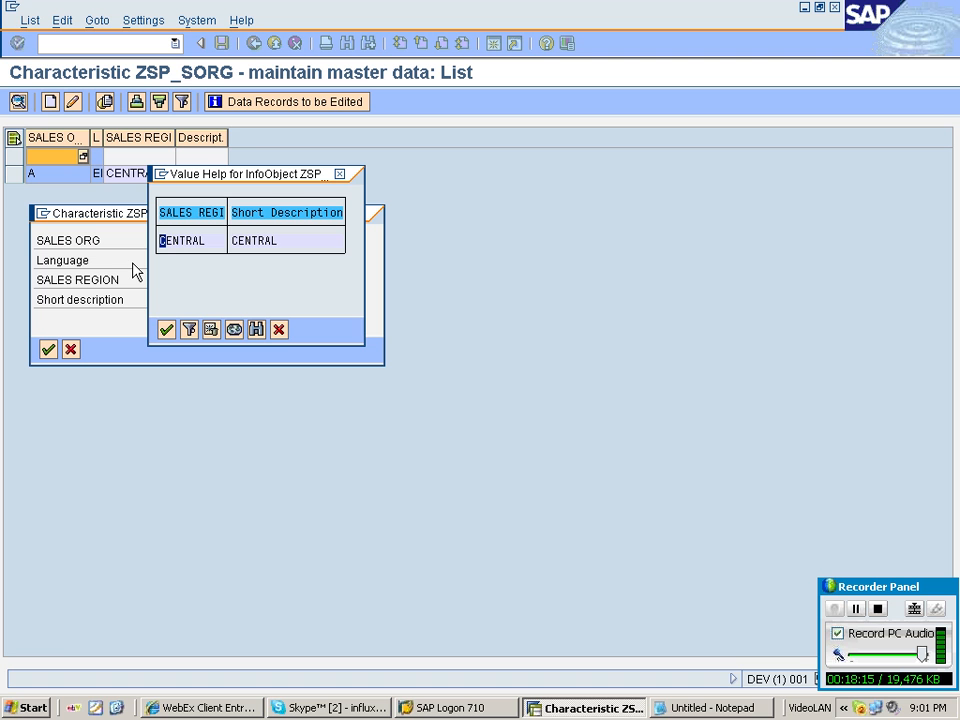
click(234, 330)
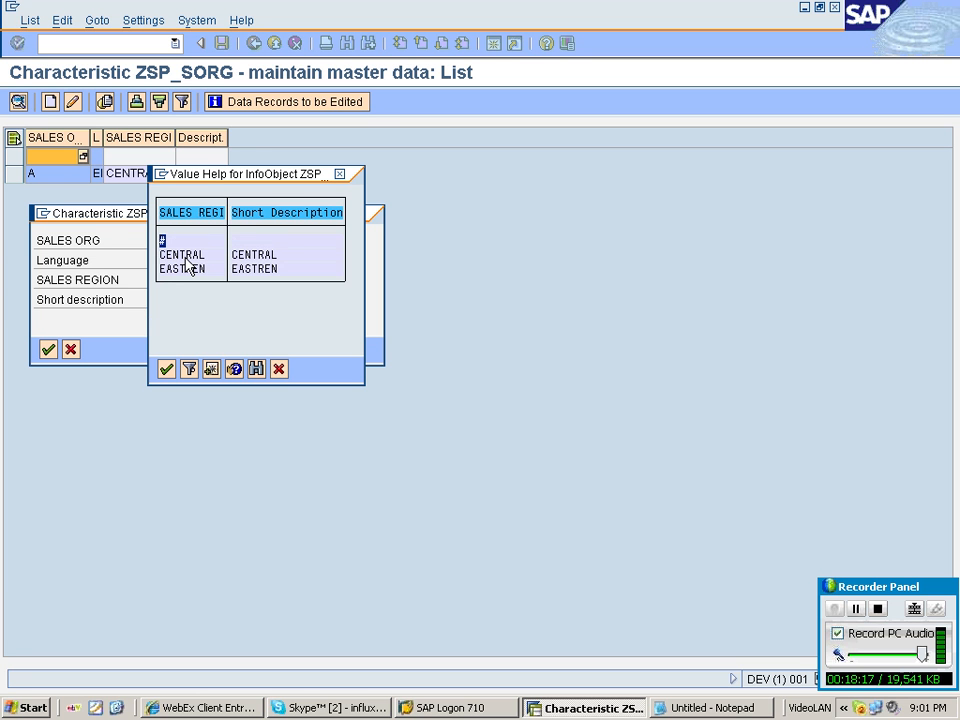
double_click(183, 256)
click(197, 299)
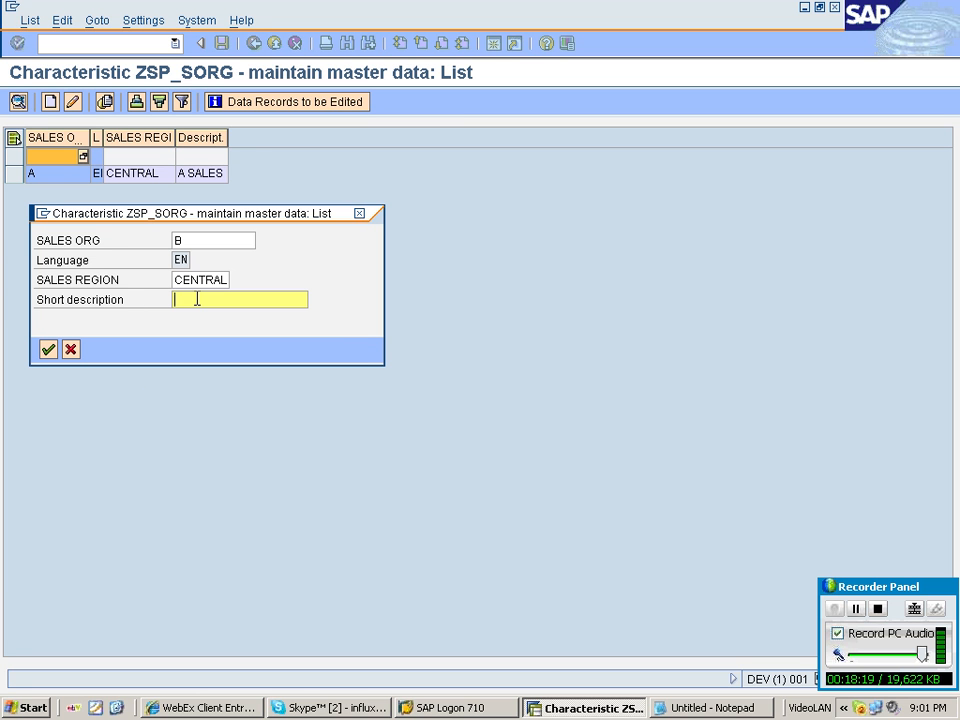
text(B SALES O)
key(Return)
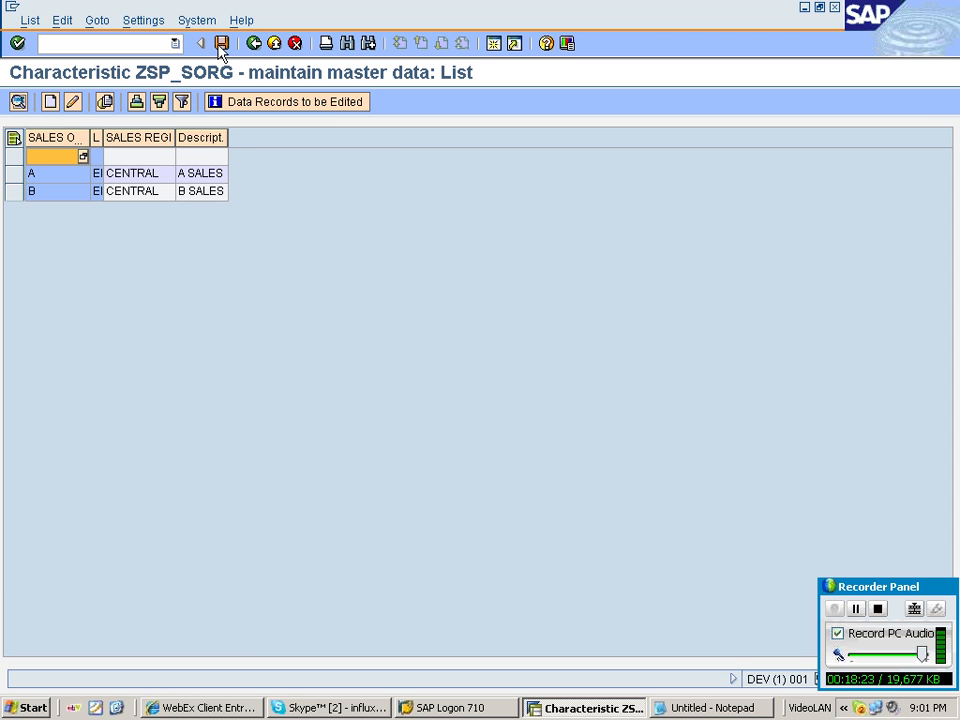
Create sales organization record C in sales region EASTREN with short description C SALES ORG.
click(50, 102)
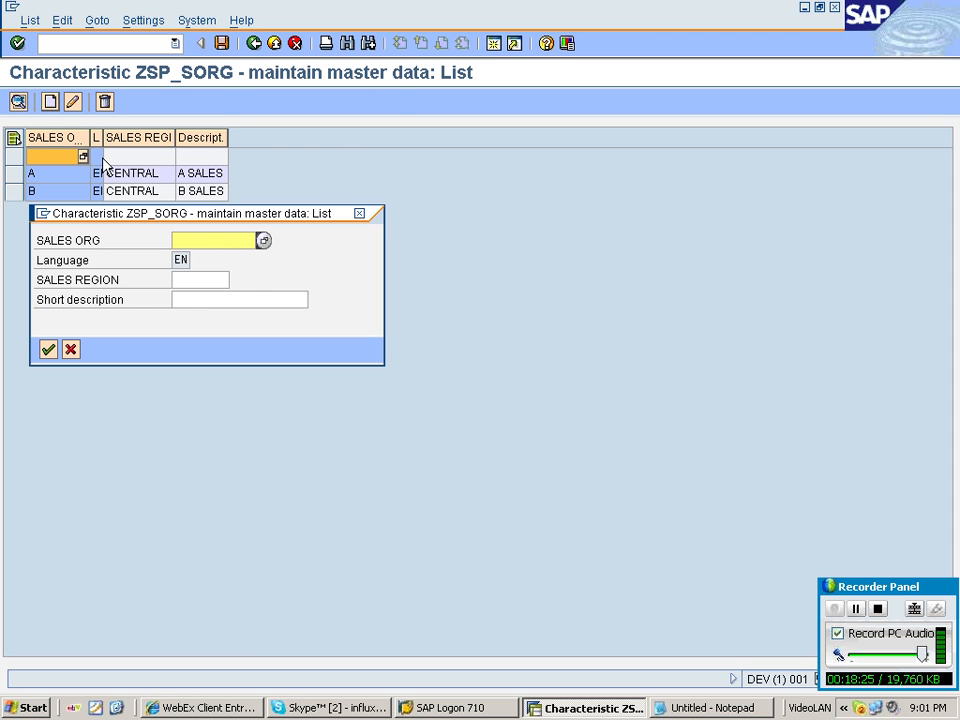
text(C)
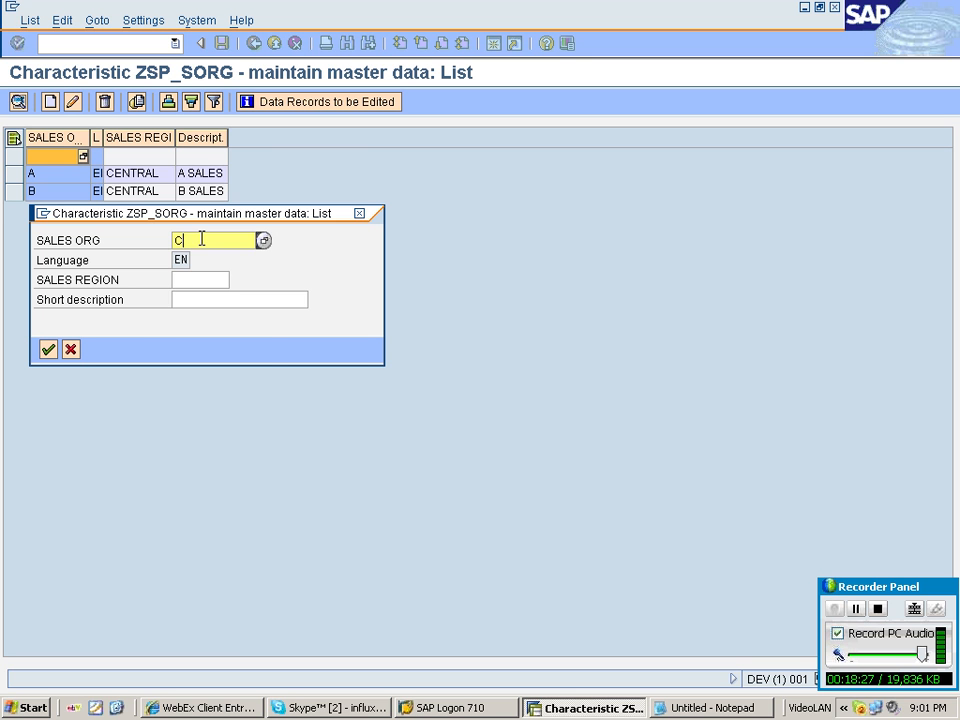
click(200, 280)
click(237, 280)
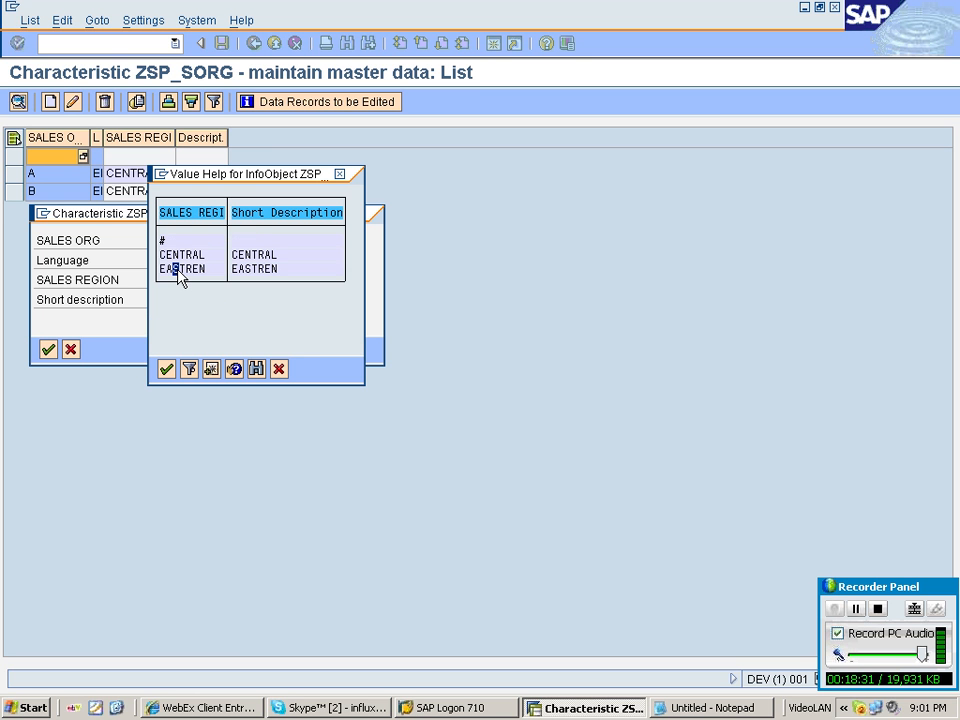
double_click(180, 269)
click(208, 299)
text(C)
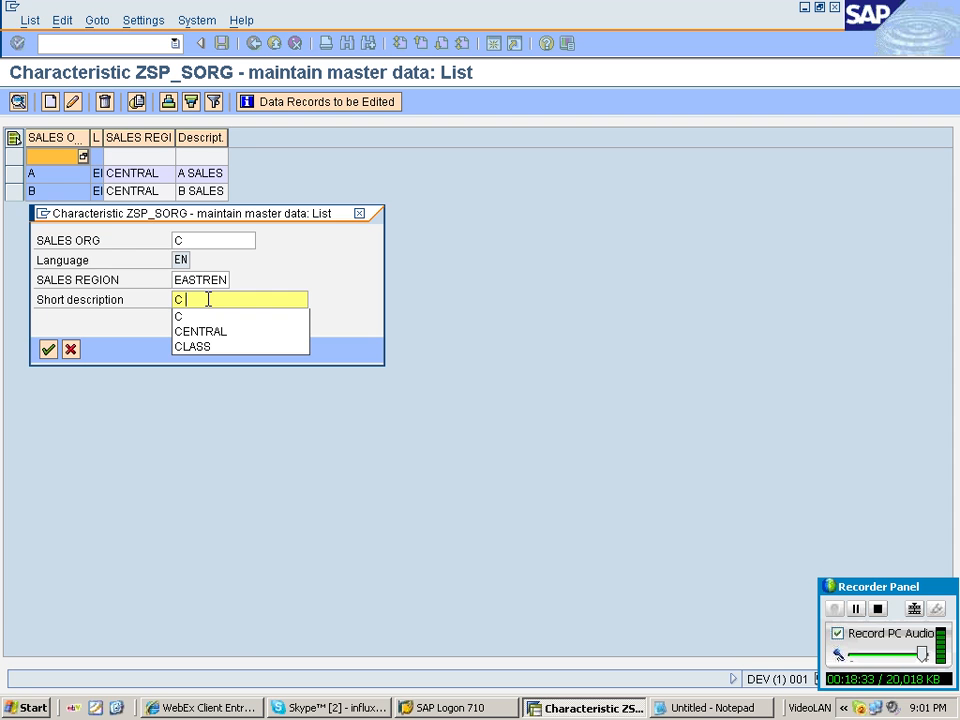
text( SALES)
key(Return)
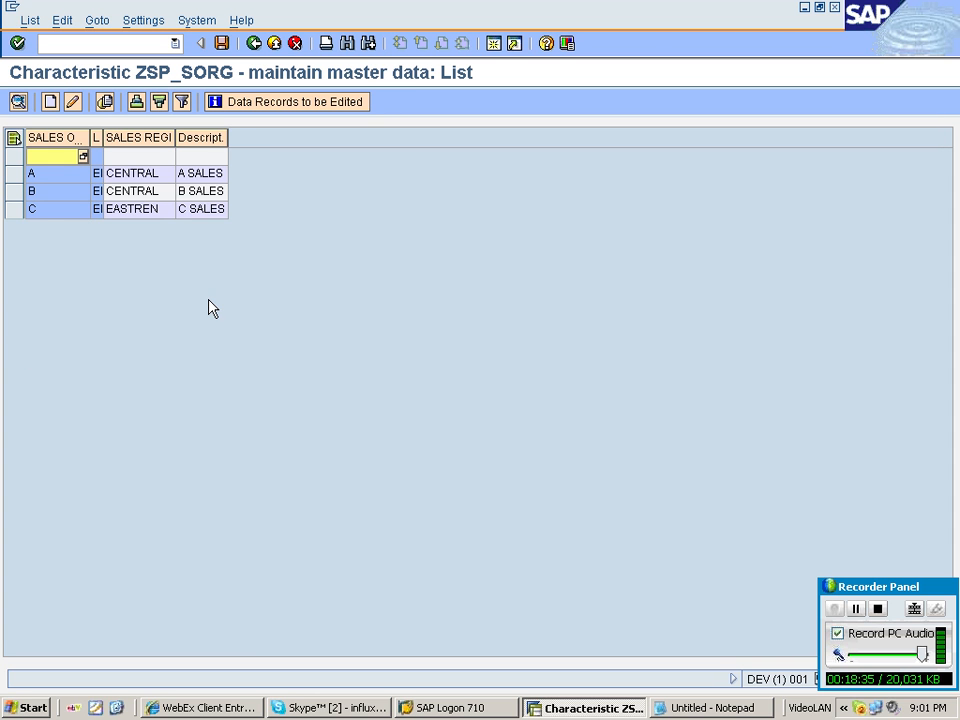
Create sales organization record D in sales region EASTREN with short description D SALES ORG, and save the records.
click(50, 102)
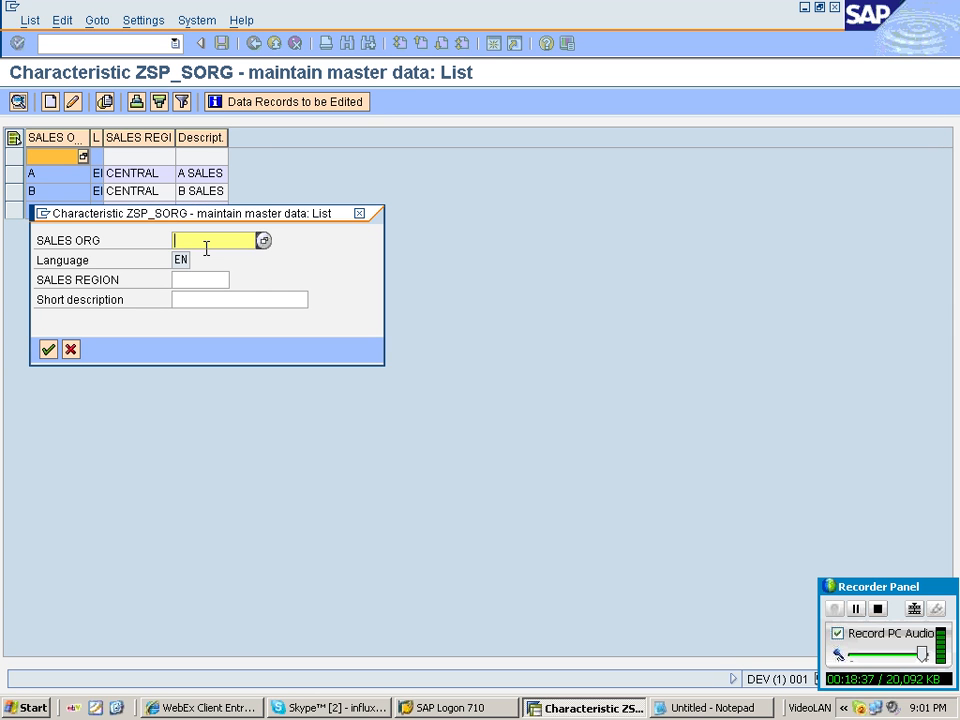
text(D)
key(Tab)
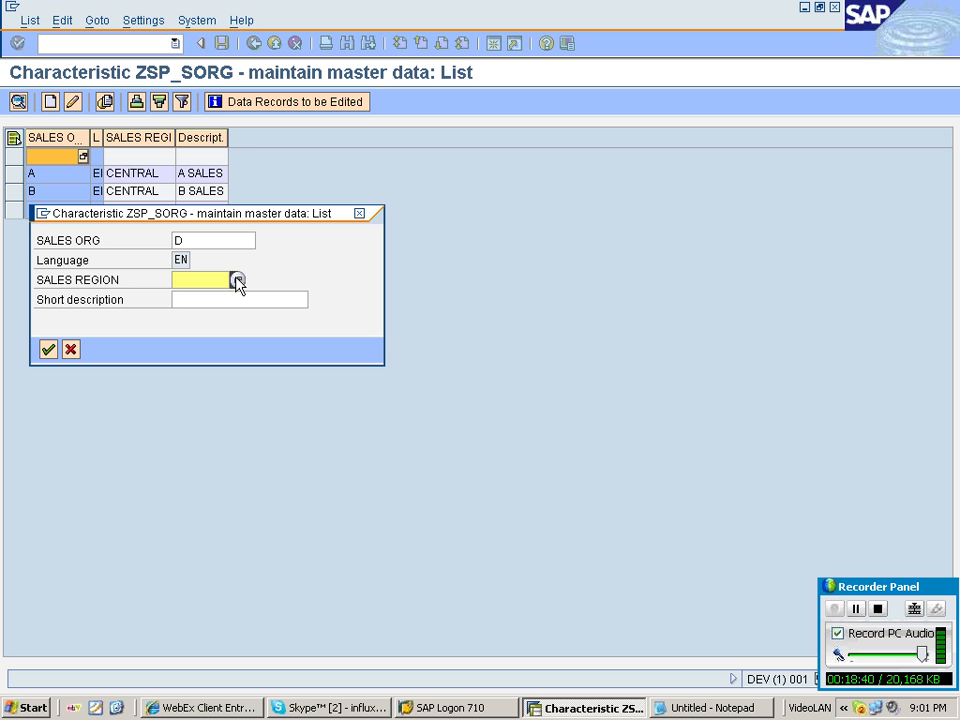
text(EASTREN)
click(214, 301)
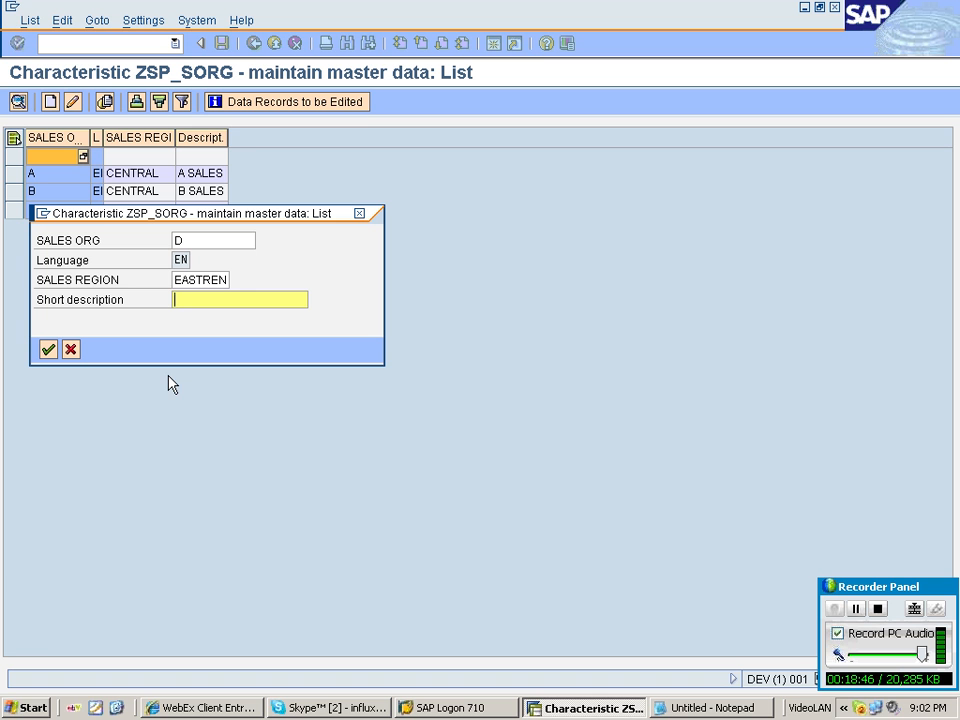
text(E)
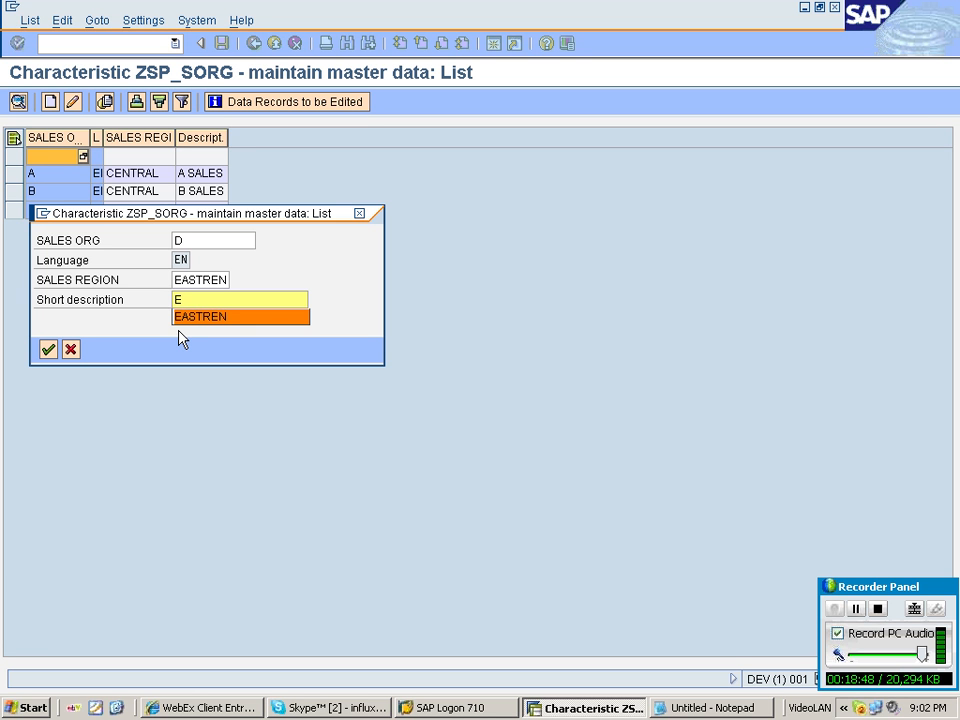
click(206, 297)
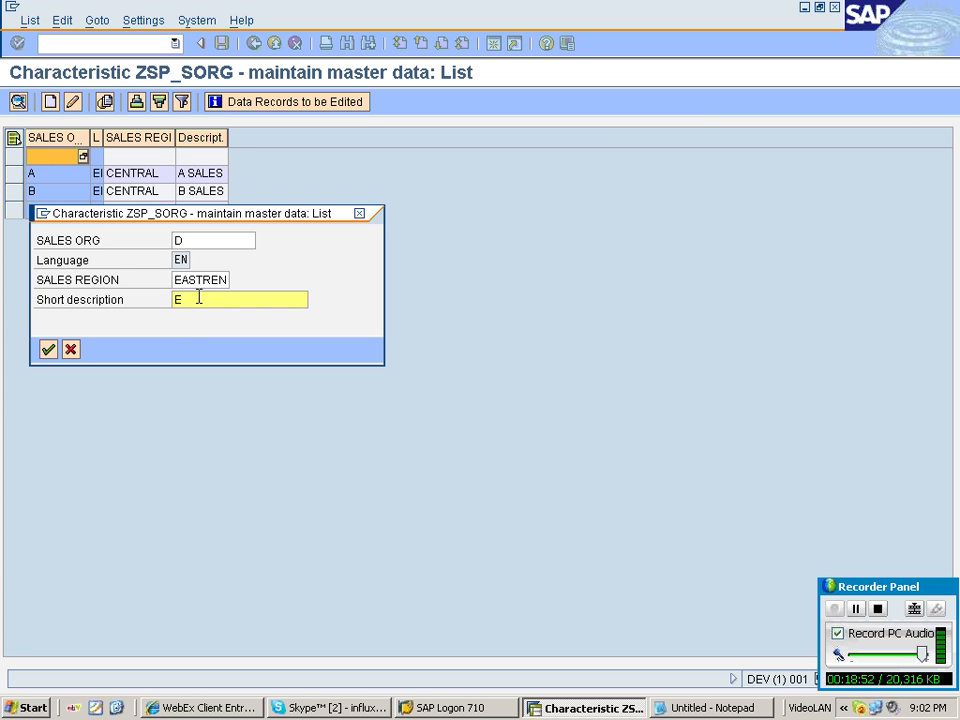
key(BackSpace)
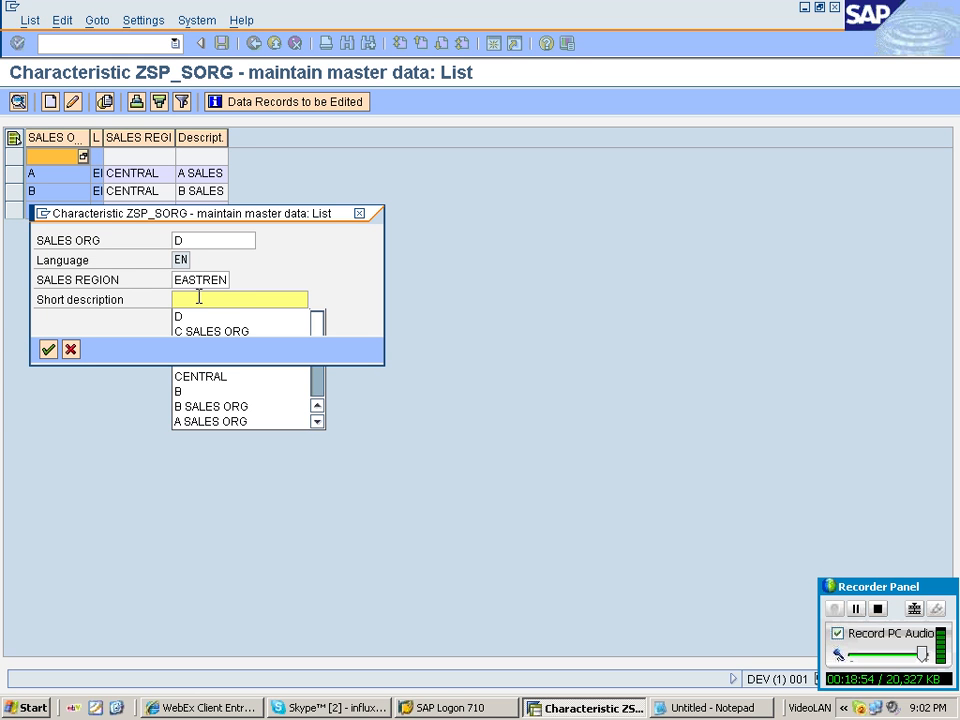
text(D)
click(203, 310)
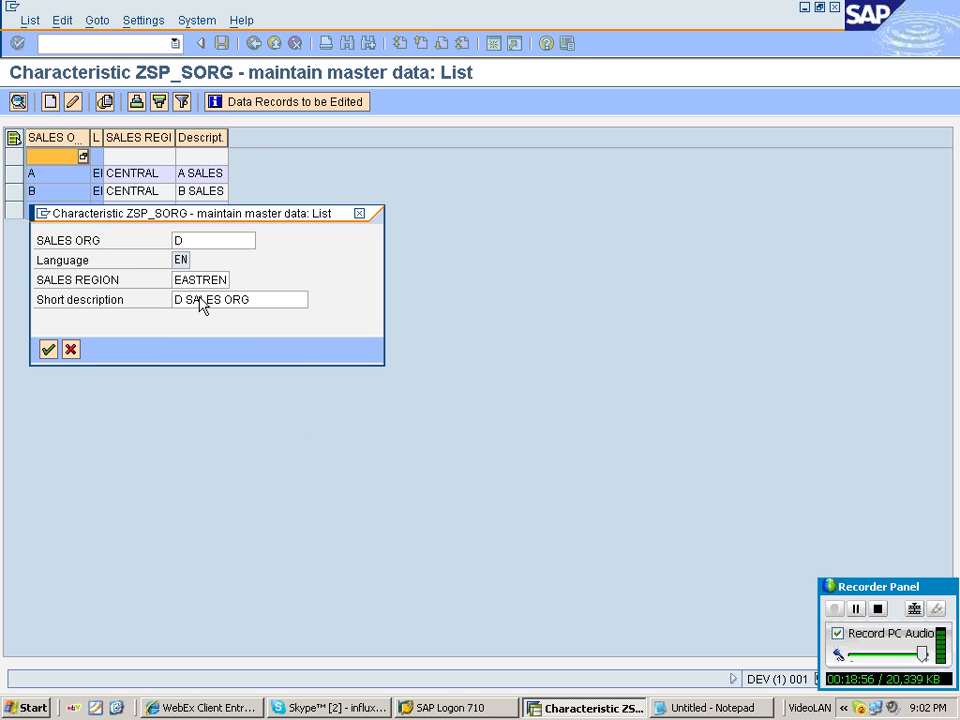
key(Return)
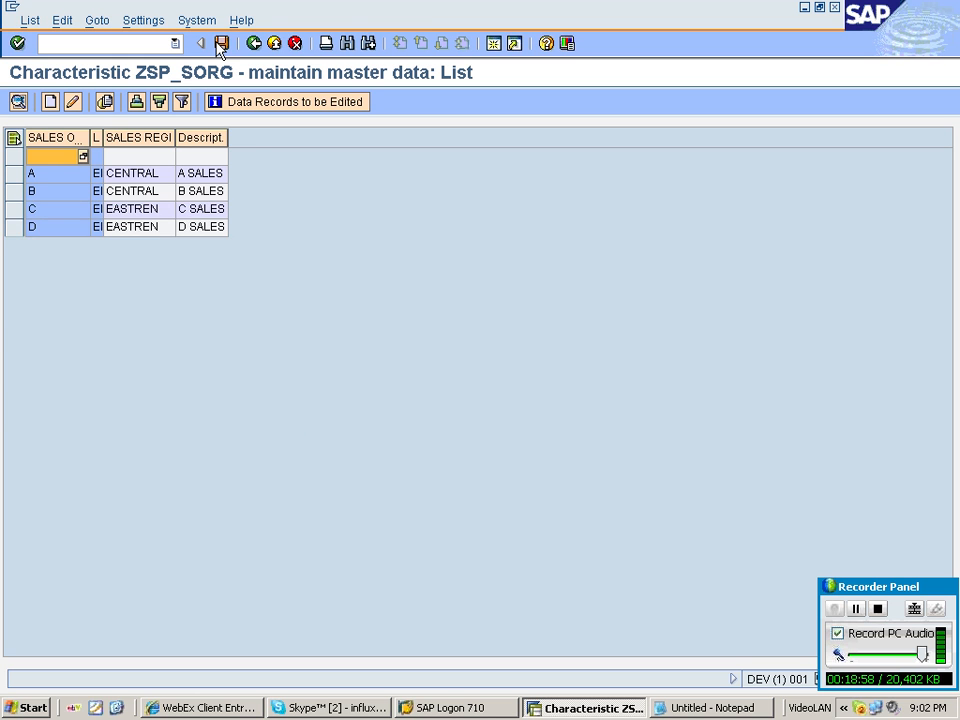
click(221, 43)
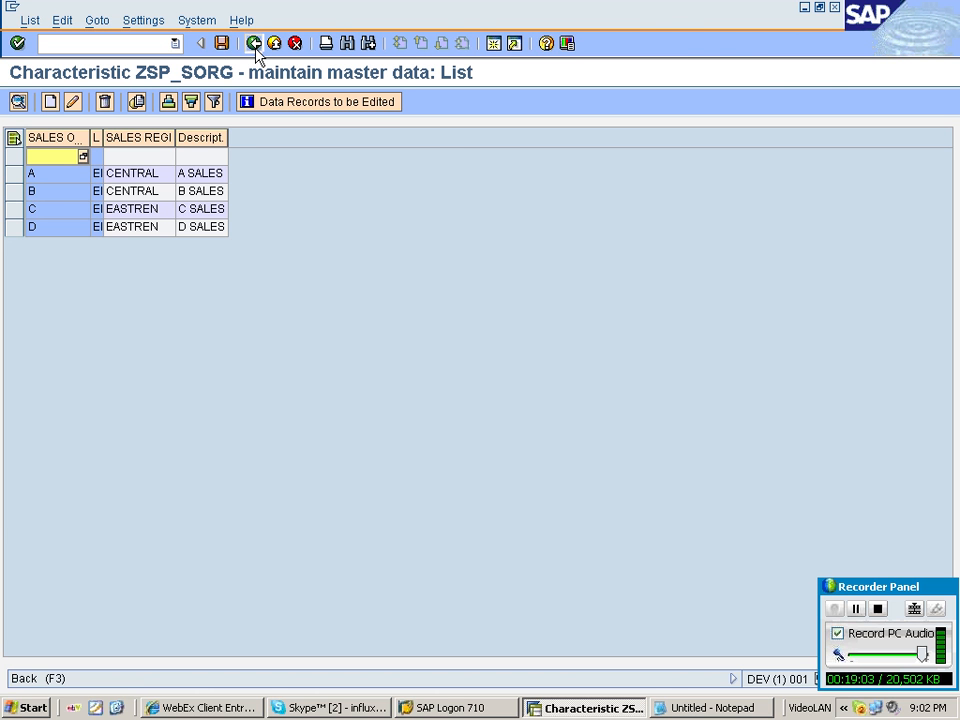
Open master data maintenance for the EMP ID characteristic and list its existing records.
click(254, 44)
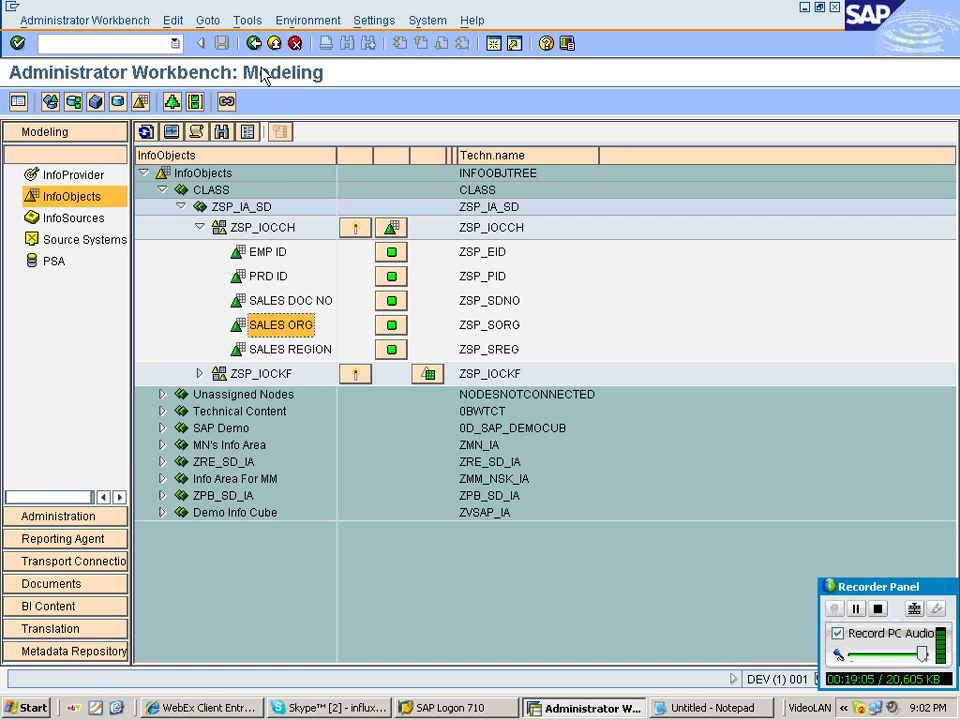
click(274, 253)
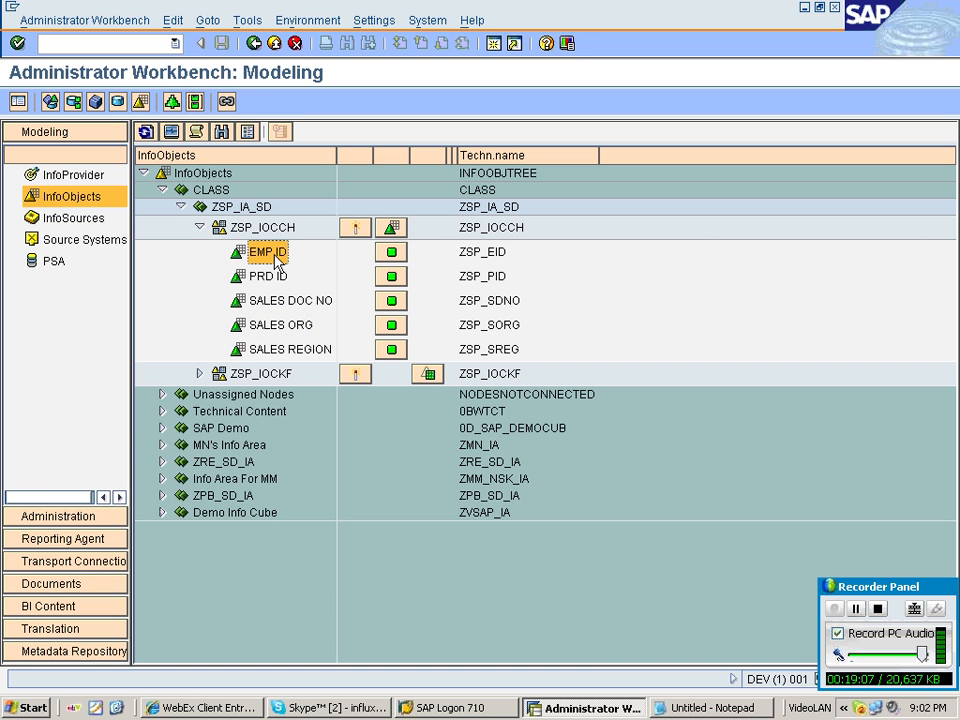
right_click(278, 258)
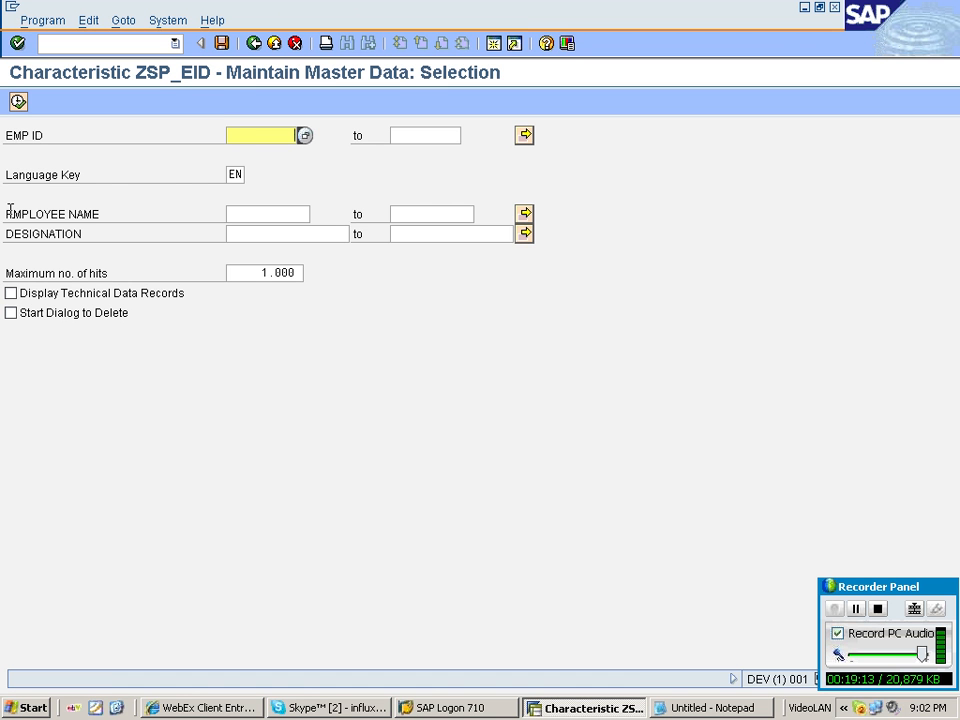
key(F8)
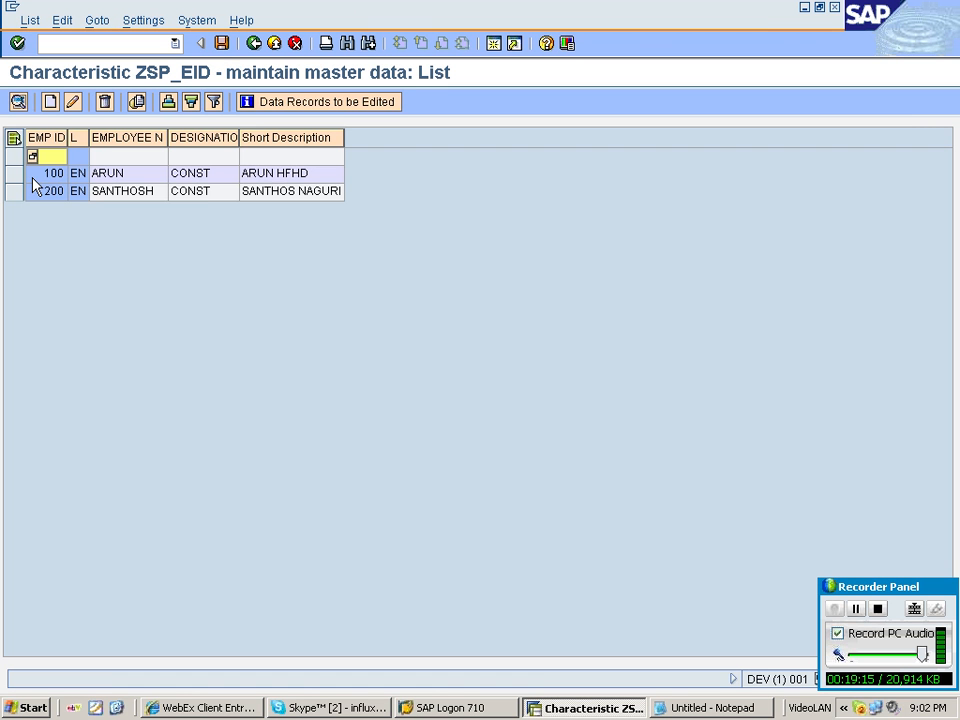
Create employee master data records with EMP IDs 300 and 400.
double_click(34, 186)
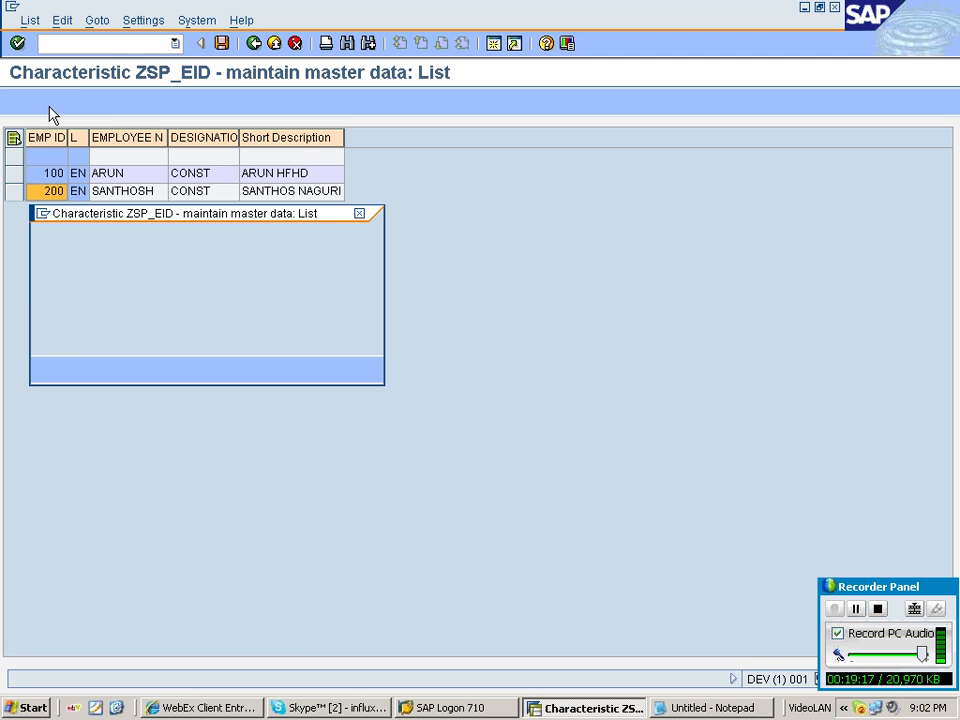
text(3)
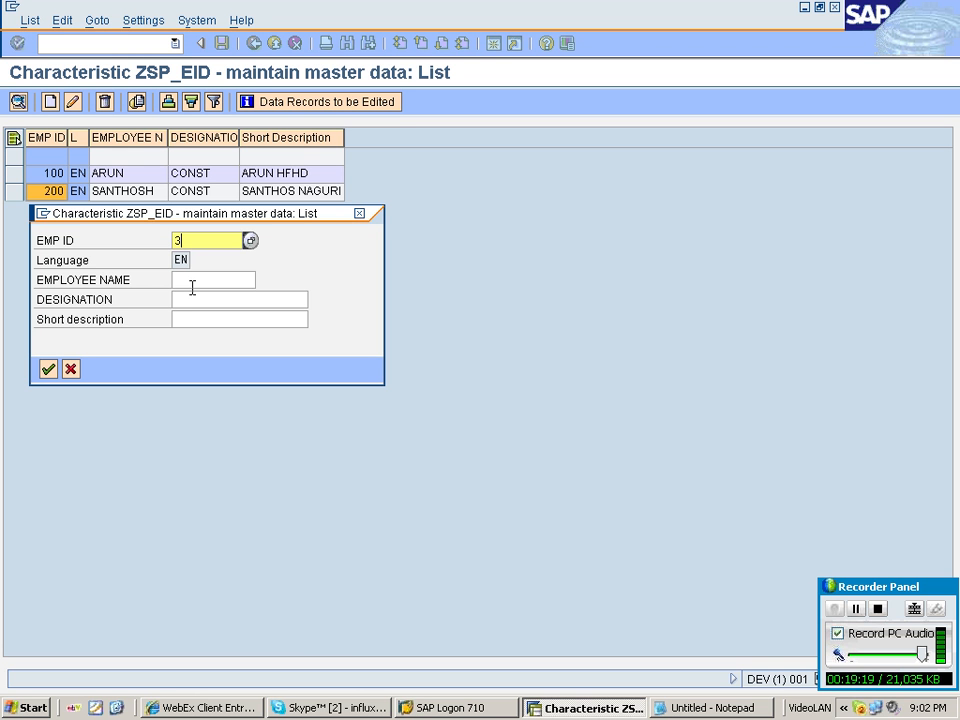
text(00)
key(Return)
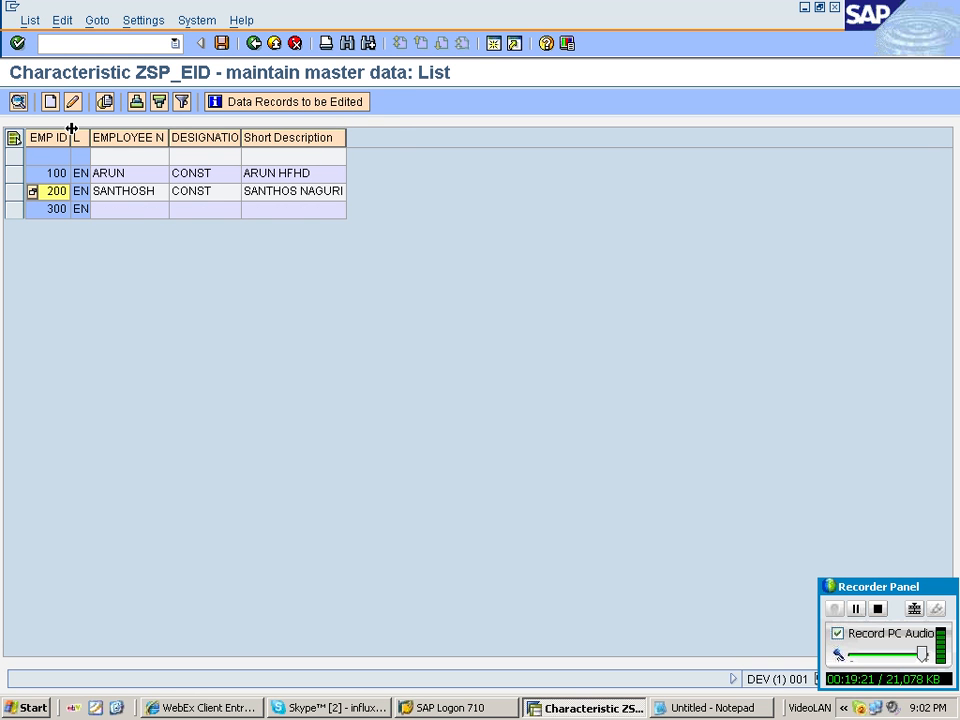
double_click(127, 190)
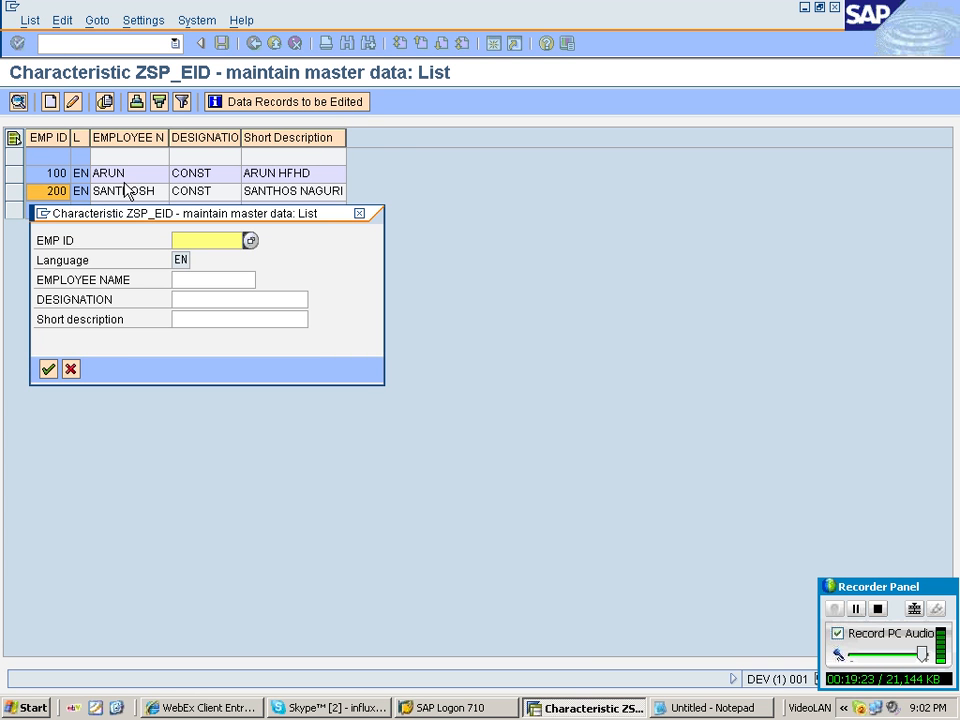
text(400)
key(Return)
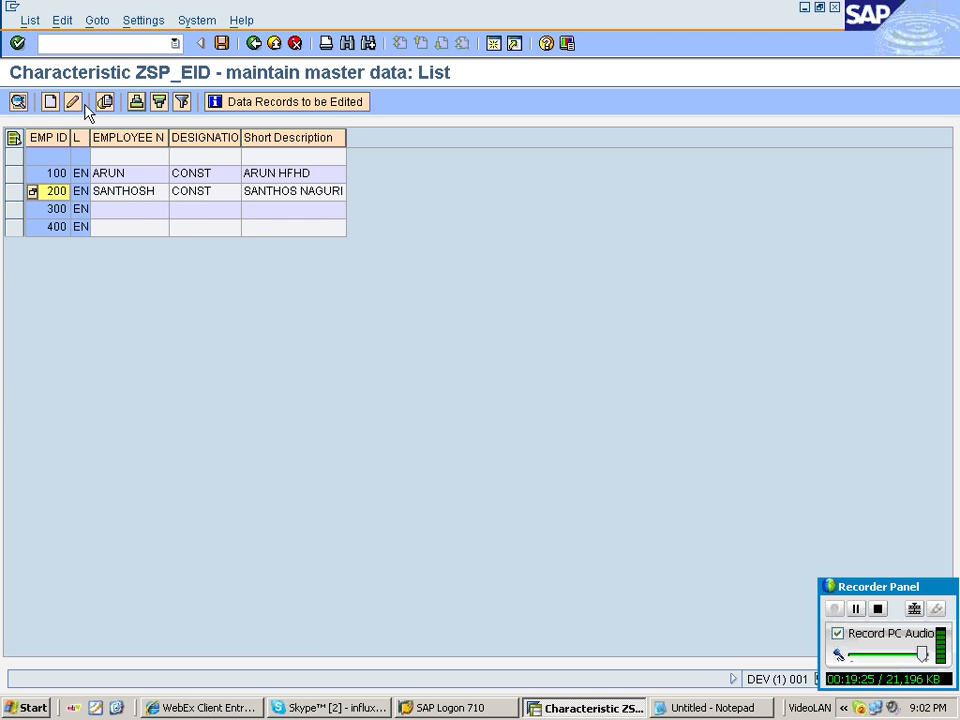
Create an employee master data record with EMP ID 500.
click(84, 104)
text(5)
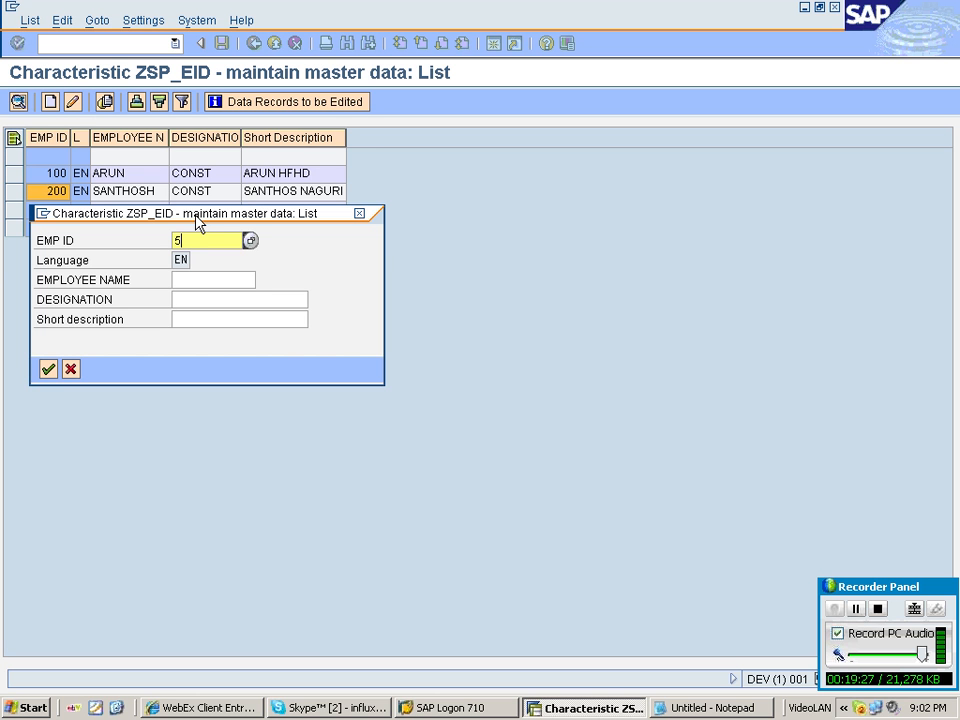
text(00)
key(Return)
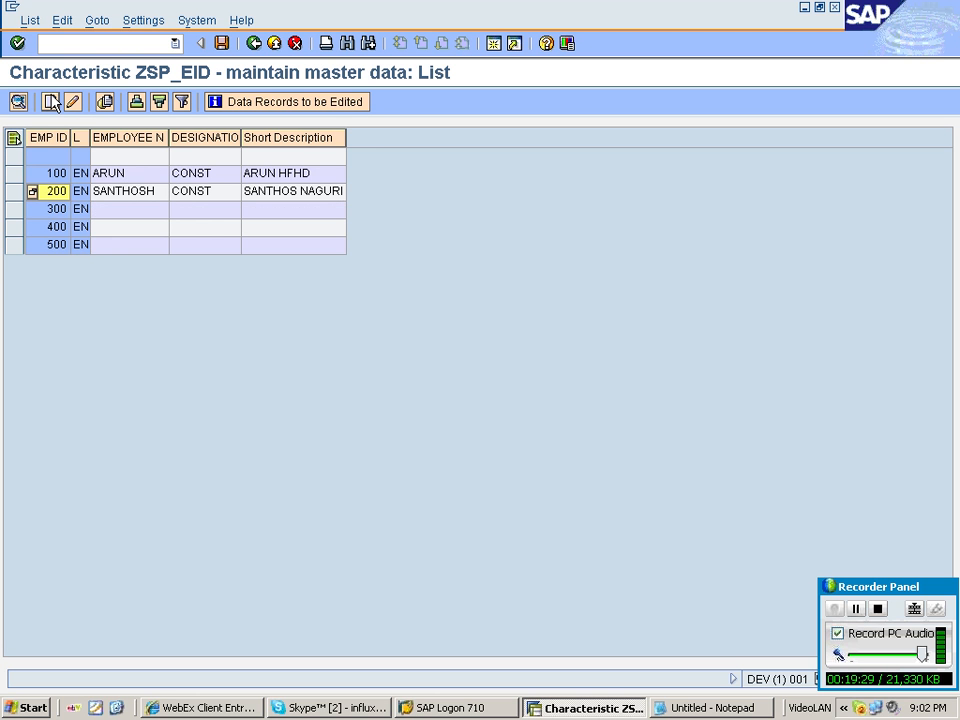
Create employee records 600, 700 and 800, save the EMP ID master data, and return to the modeling workbench.
click(53, 103)
text(600)
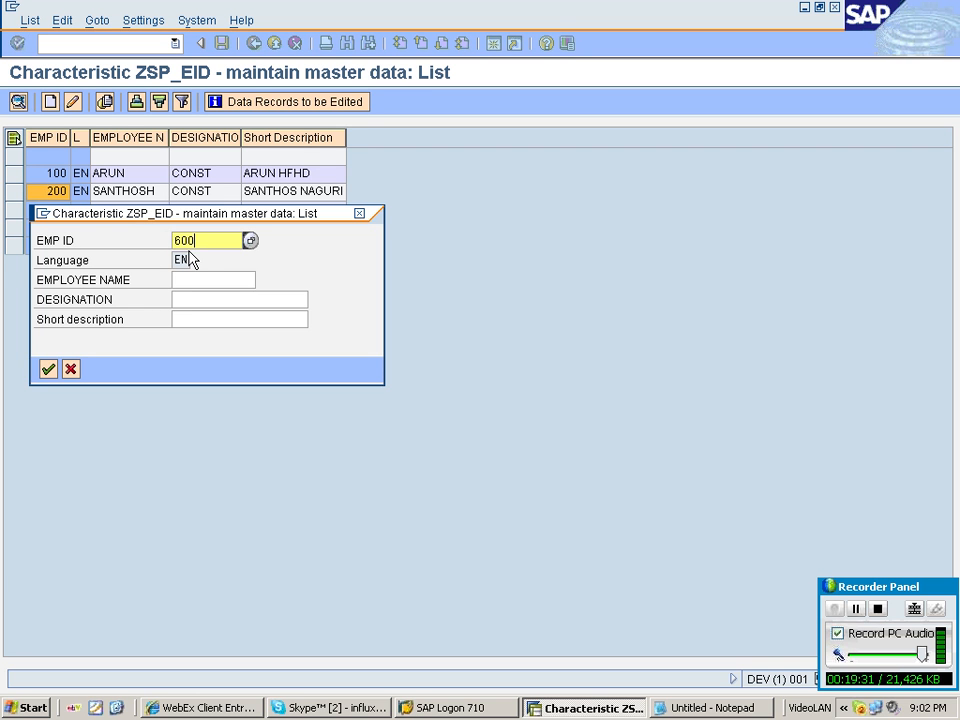
key(BackSpace)
key(BackSpace)
key(BackSpace)
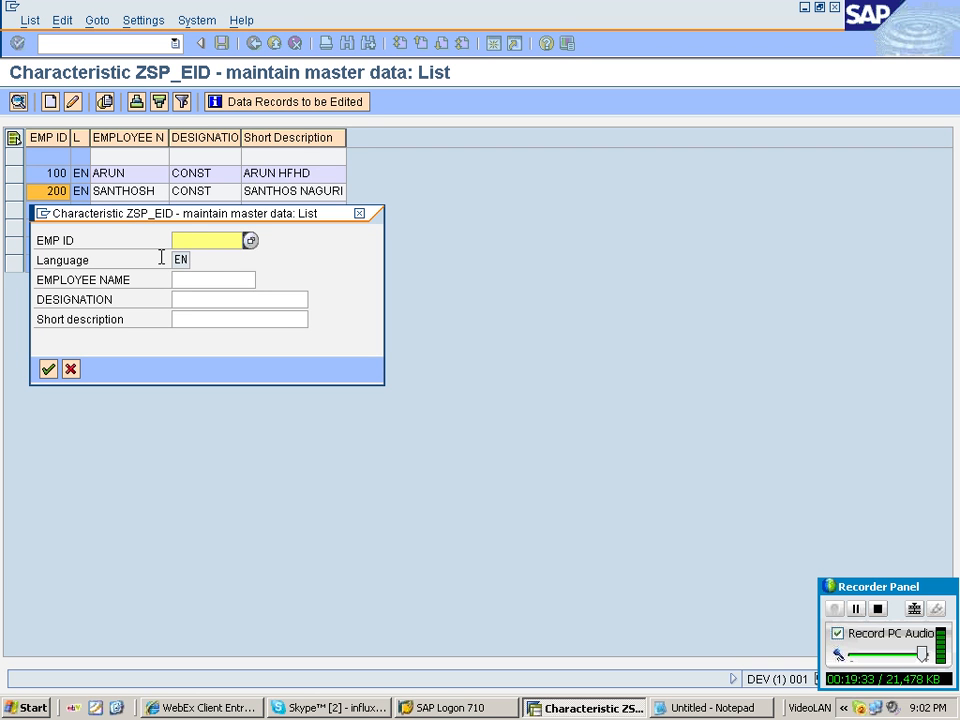
text(700)
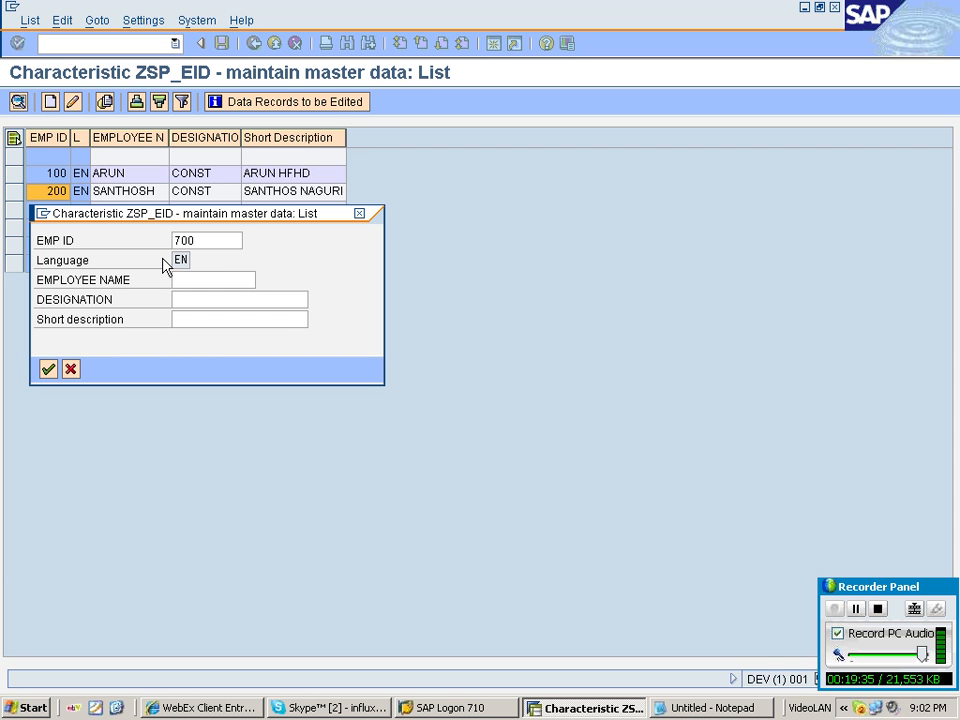
key(Return)
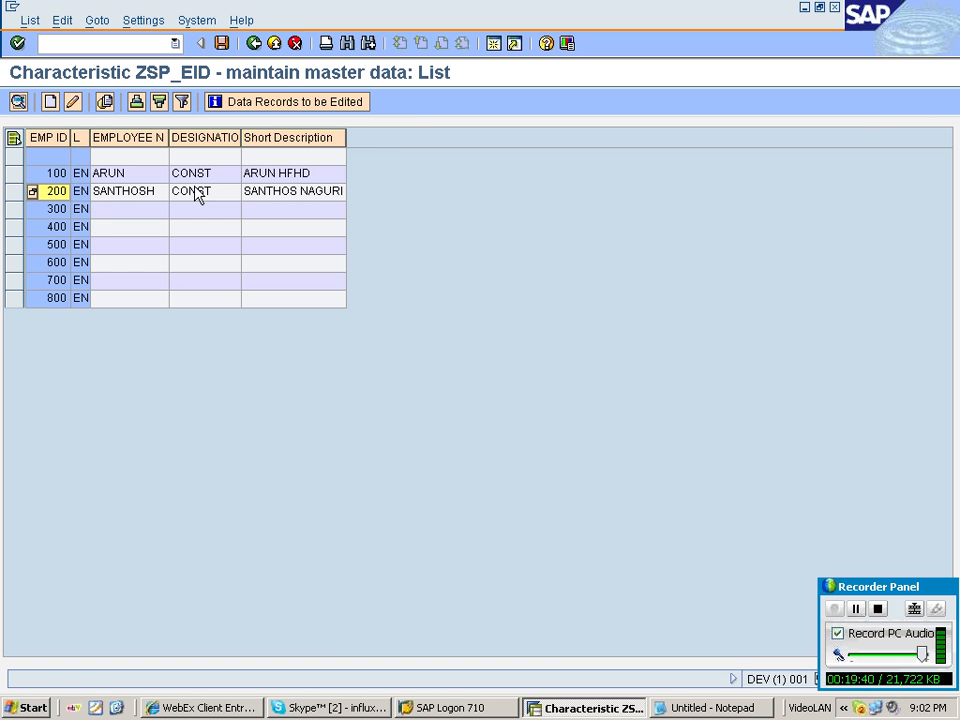
click(222, 43)
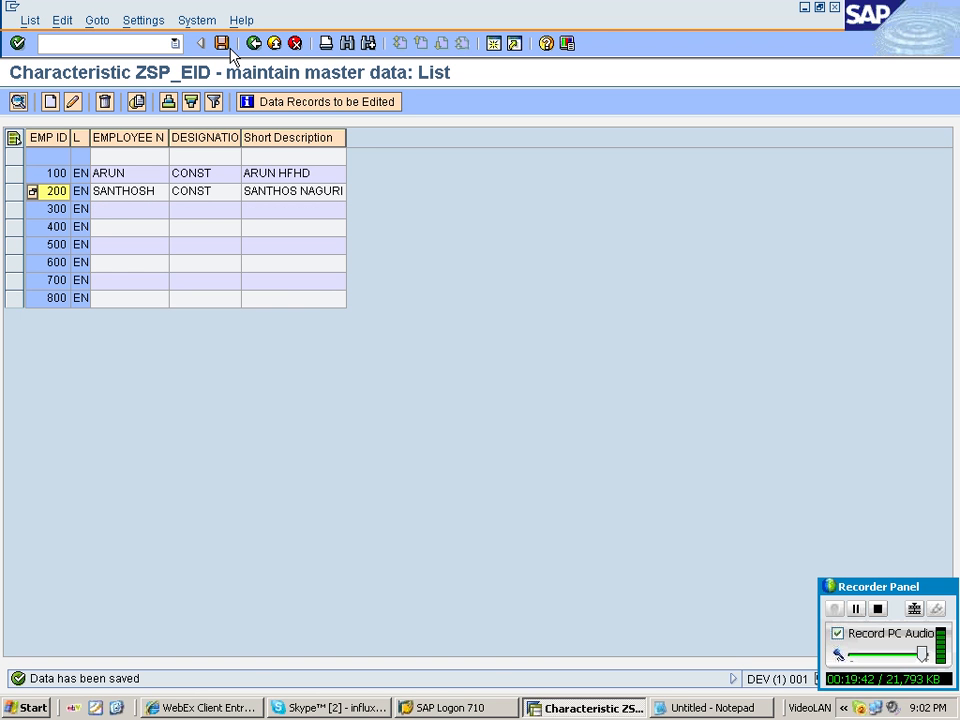
click(253, 44)
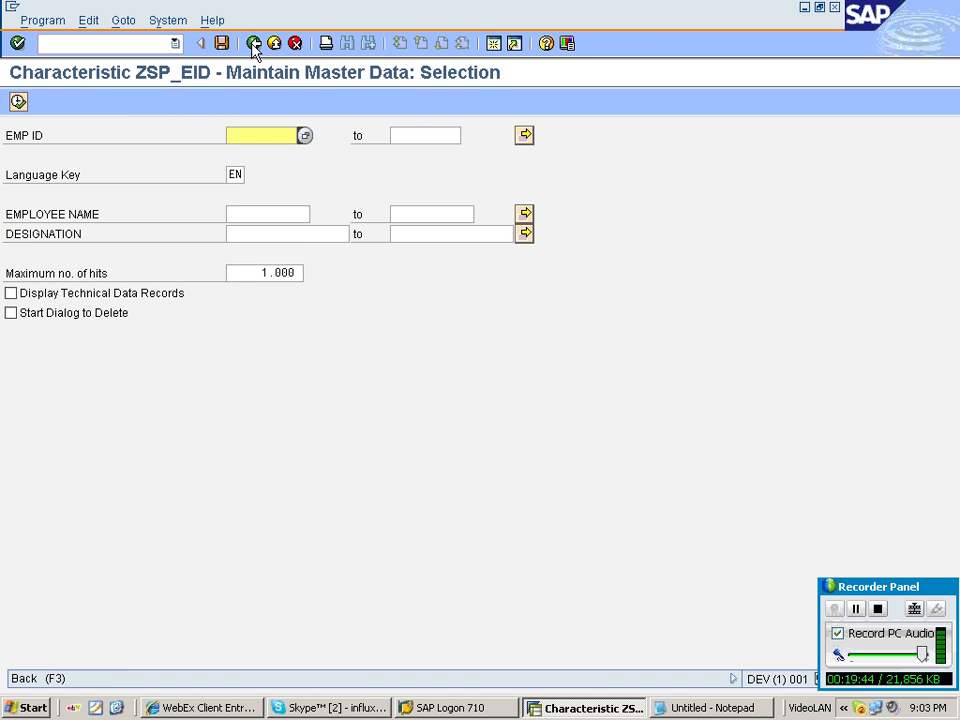
click(253, 44)
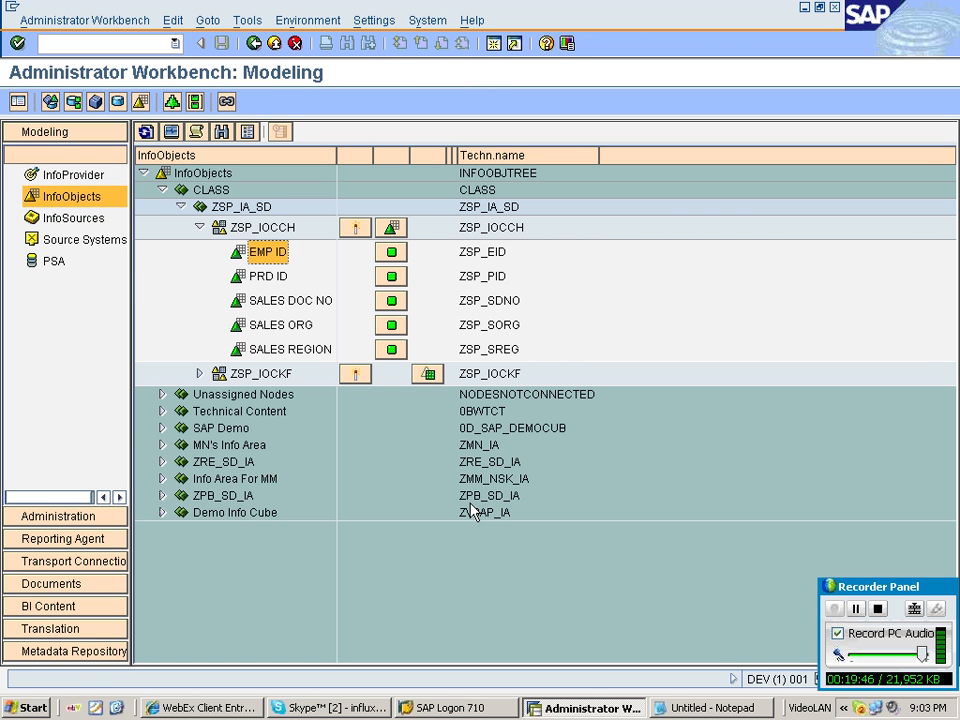
Switch to Notepad and review the hierarchy notes on regions, sales organizations and employee IDs.
click(712, 707)
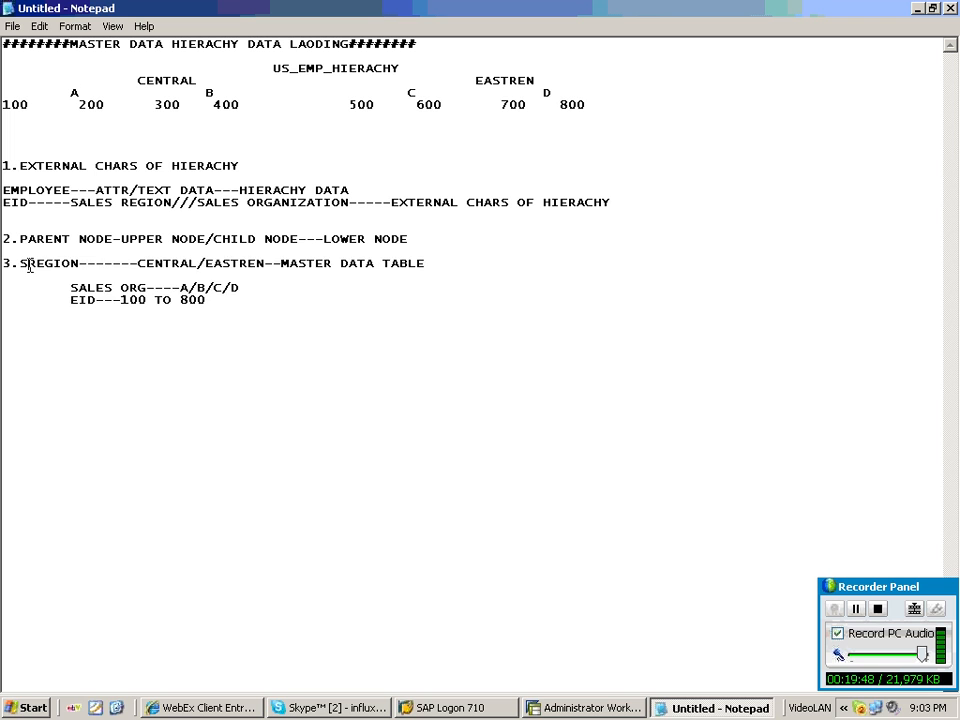
drag(28, 266, 203, 370)
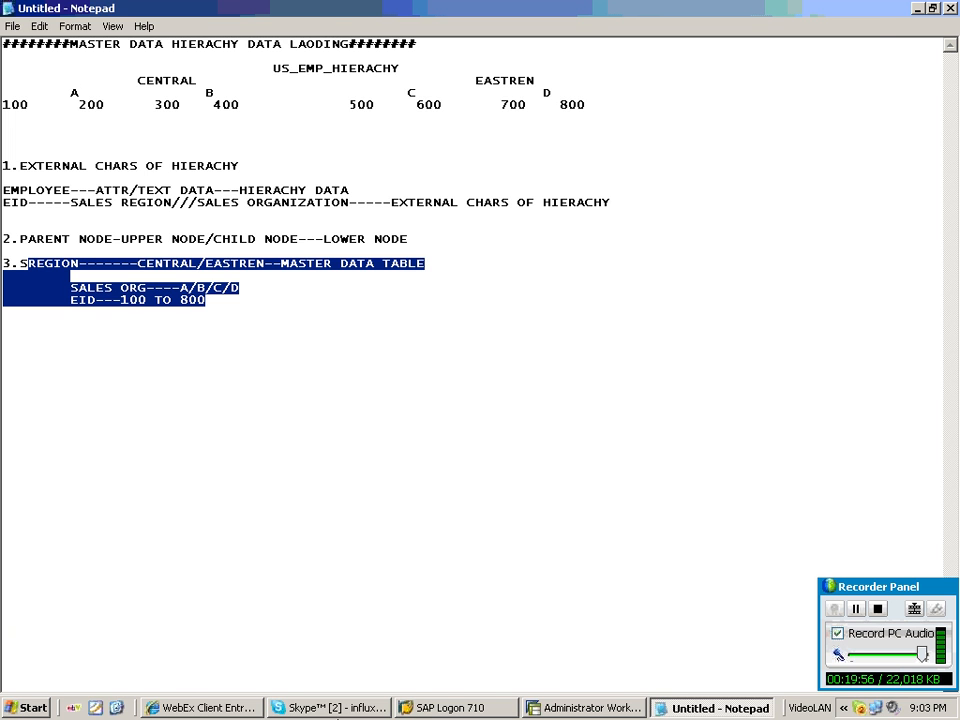
click(333, 709)
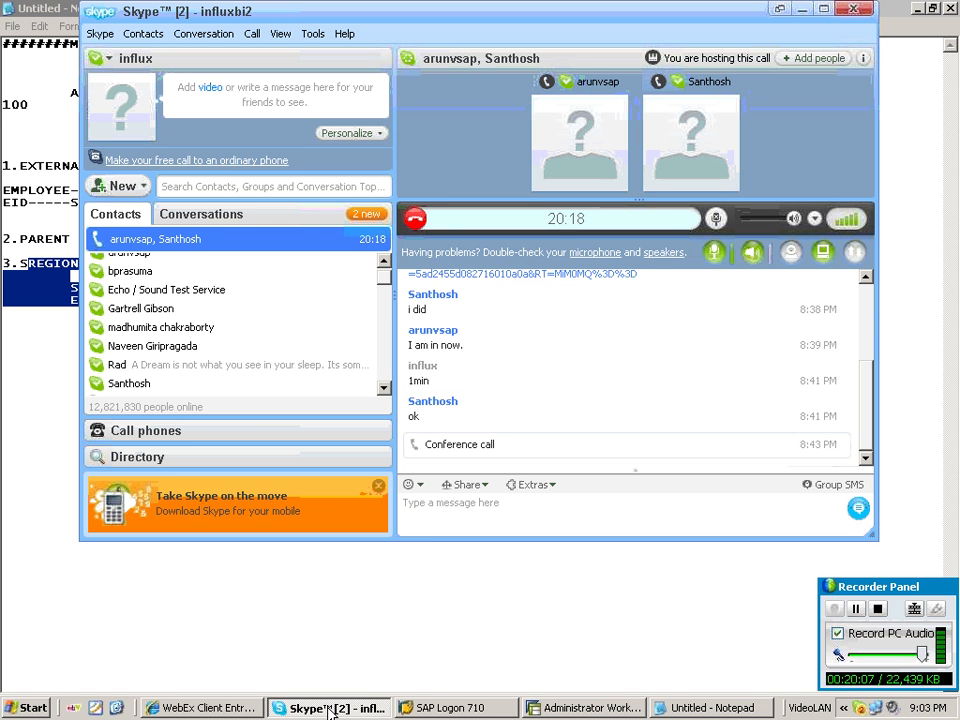
click(64, 423)
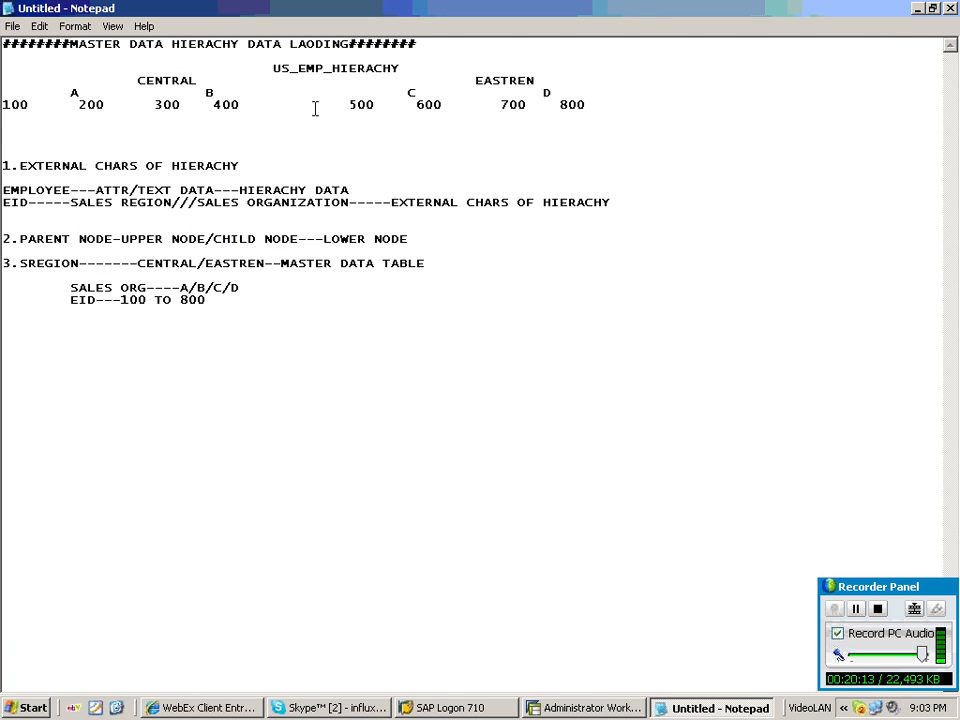
double_click(396, 69)
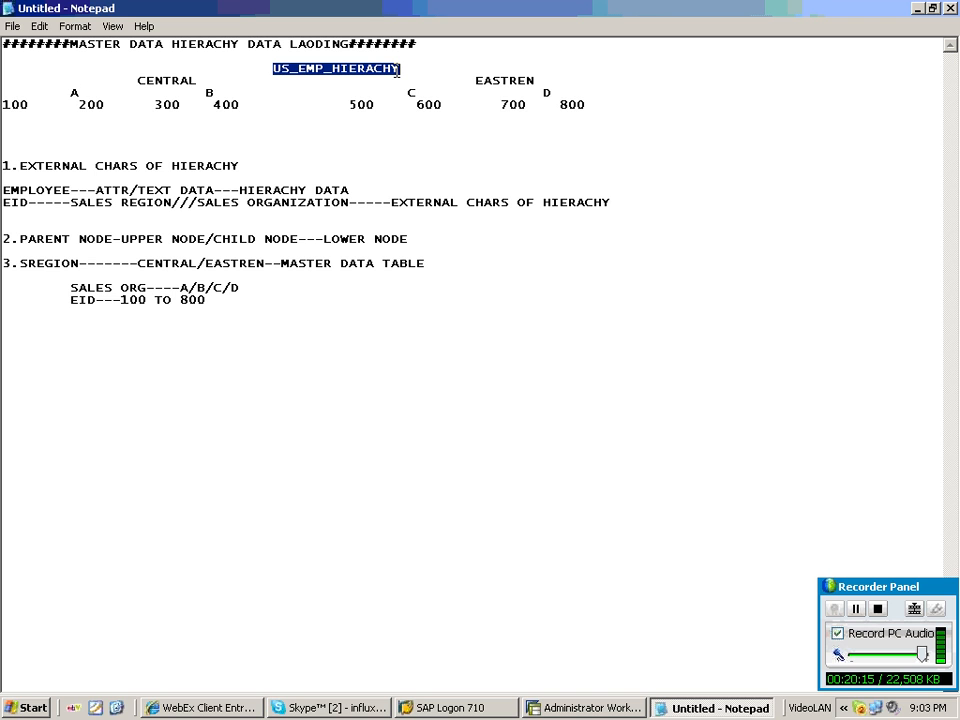
drag(140, 69, 577, 84)
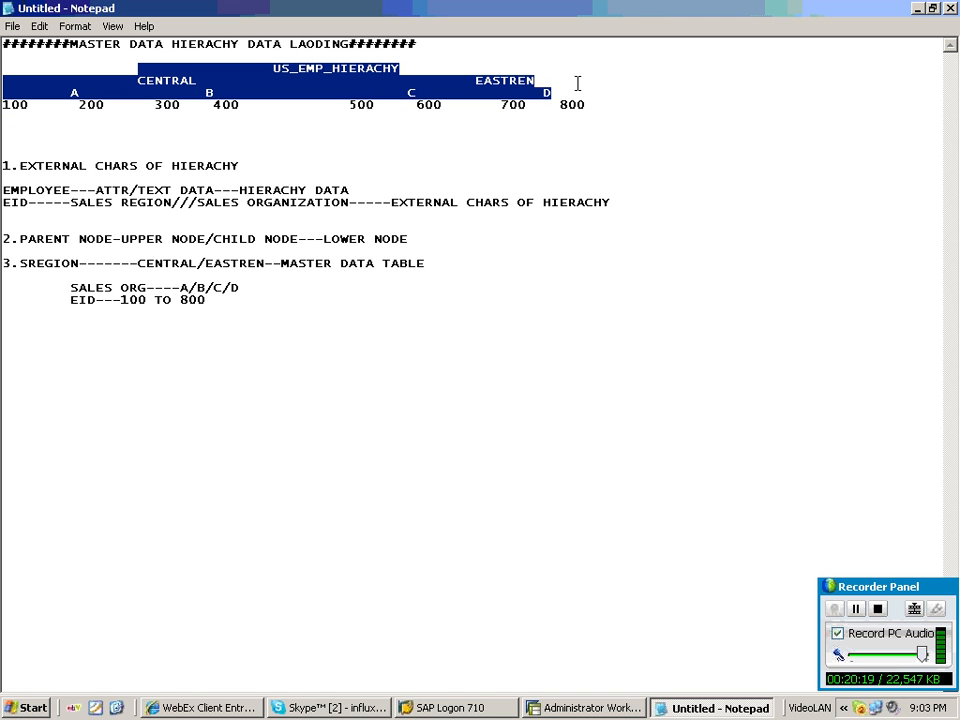
drag(2, 93, 260, 100)
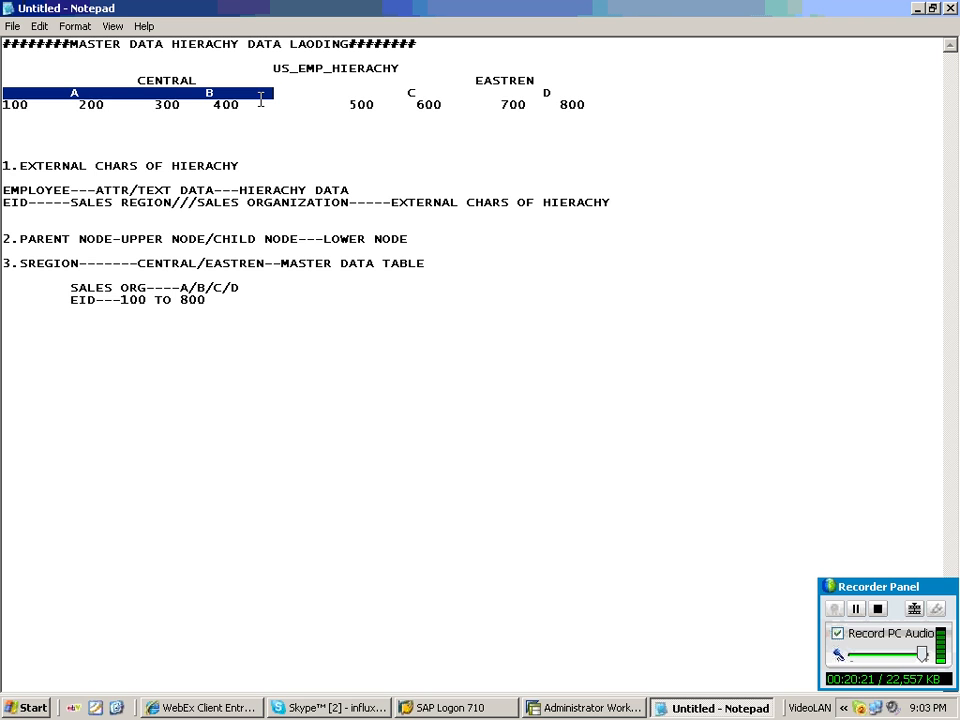
click(596, 96)
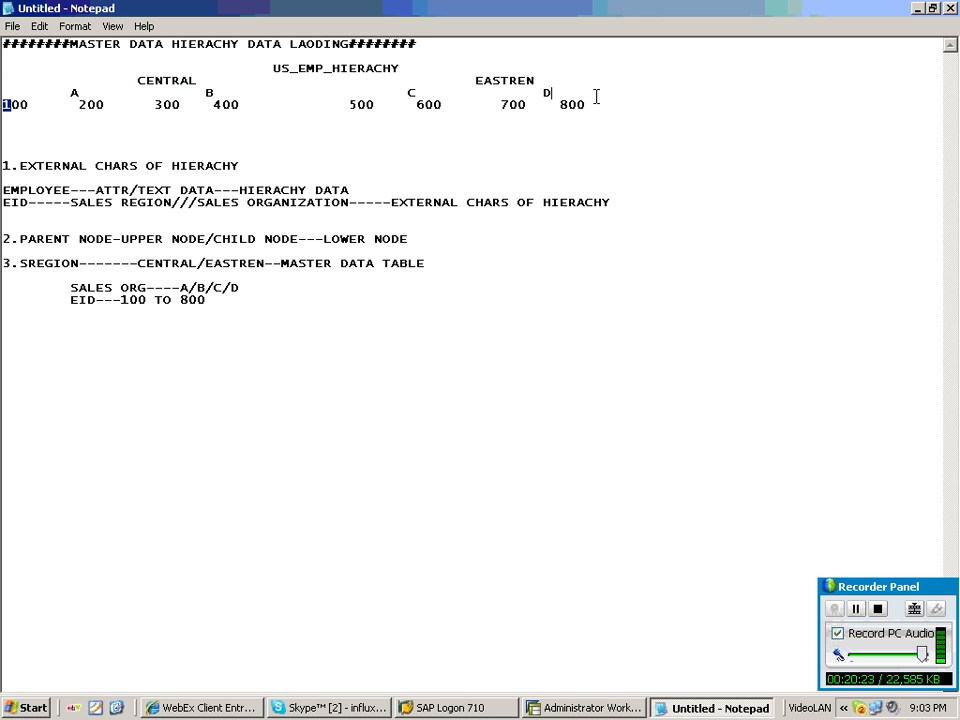
drag(596, 96, 596, 105)
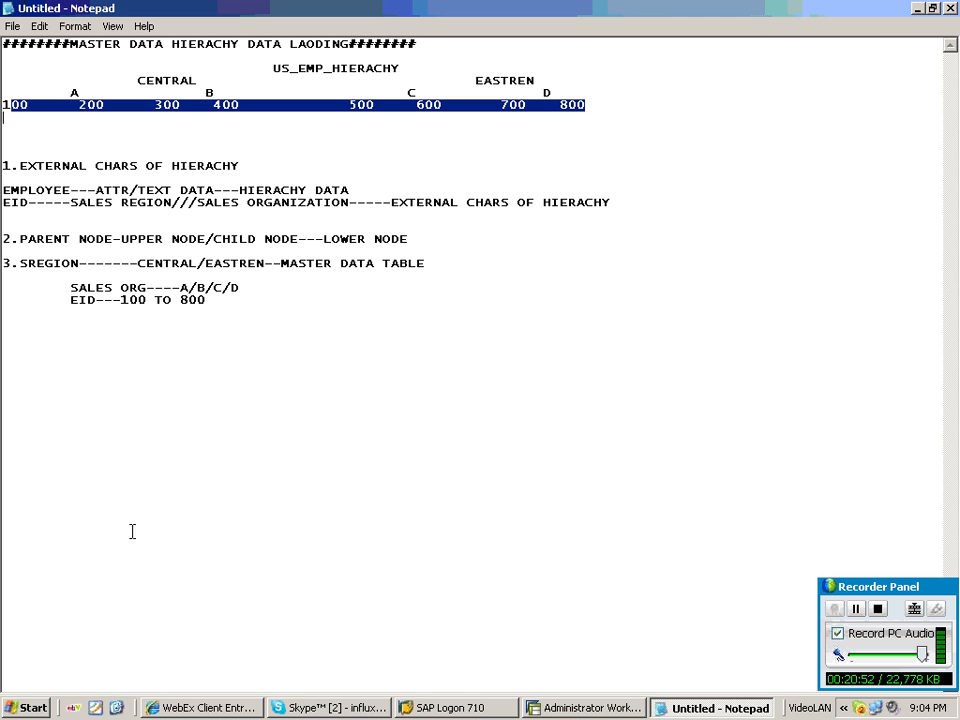
Review the SALES ORG and SALES REGION InfoObjects in the workbench alongside the Notepad notes.
click(659, 708)
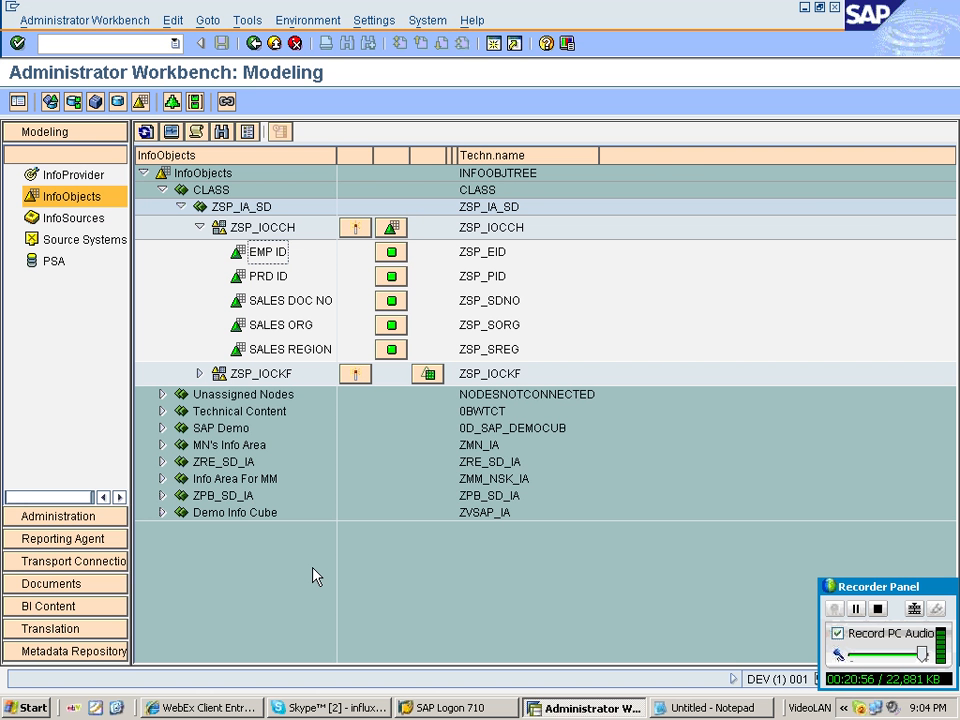
click(330, 708)
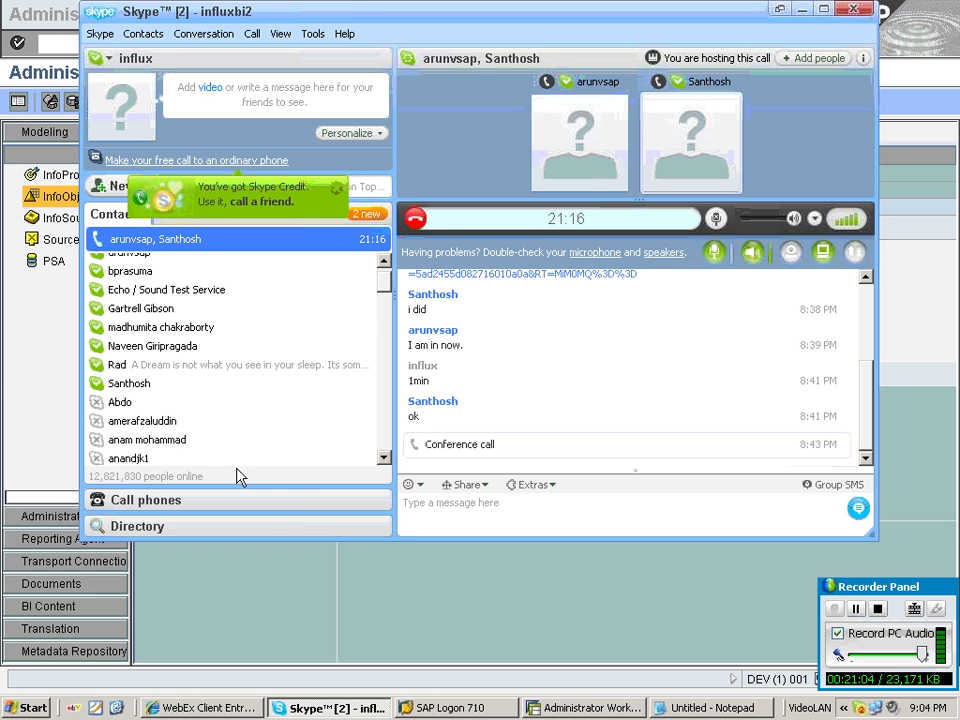
click(245, 621)
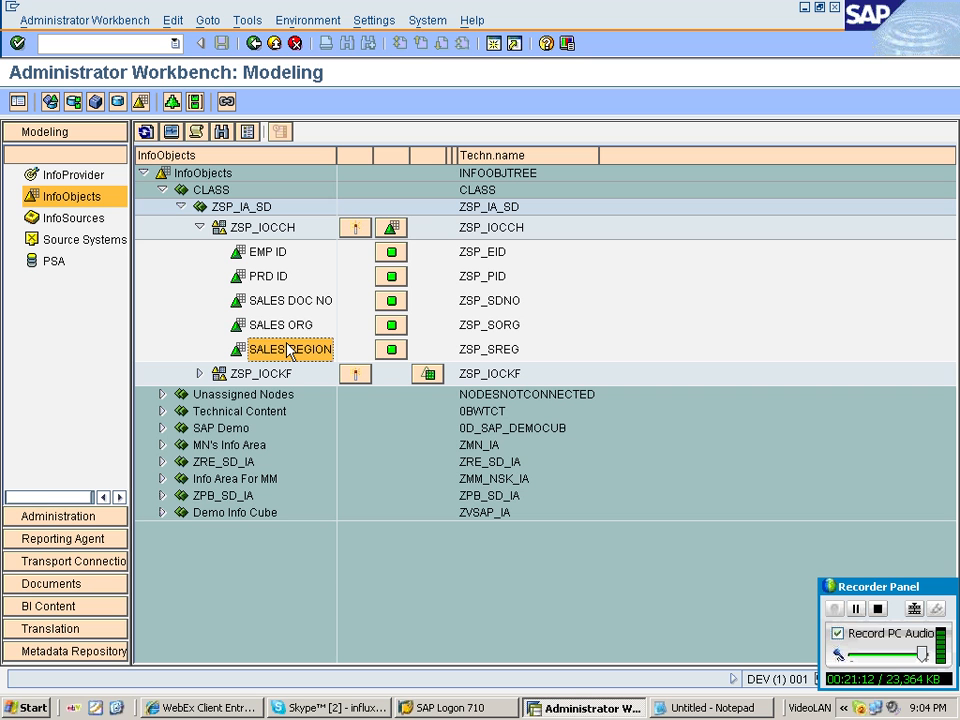
click(295, 331)
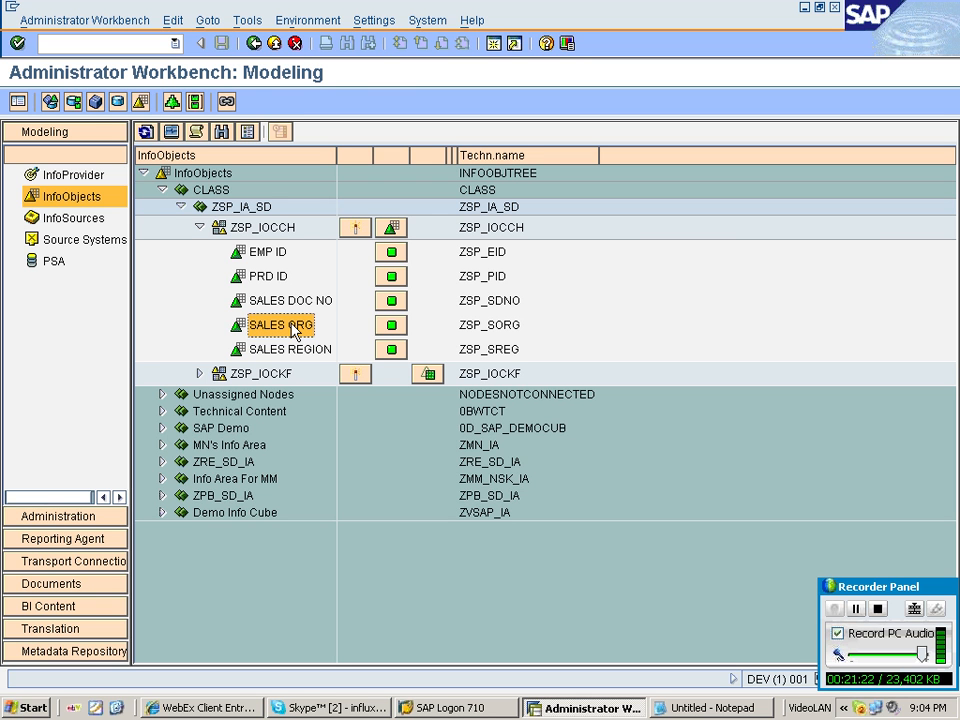
click(288, 352)
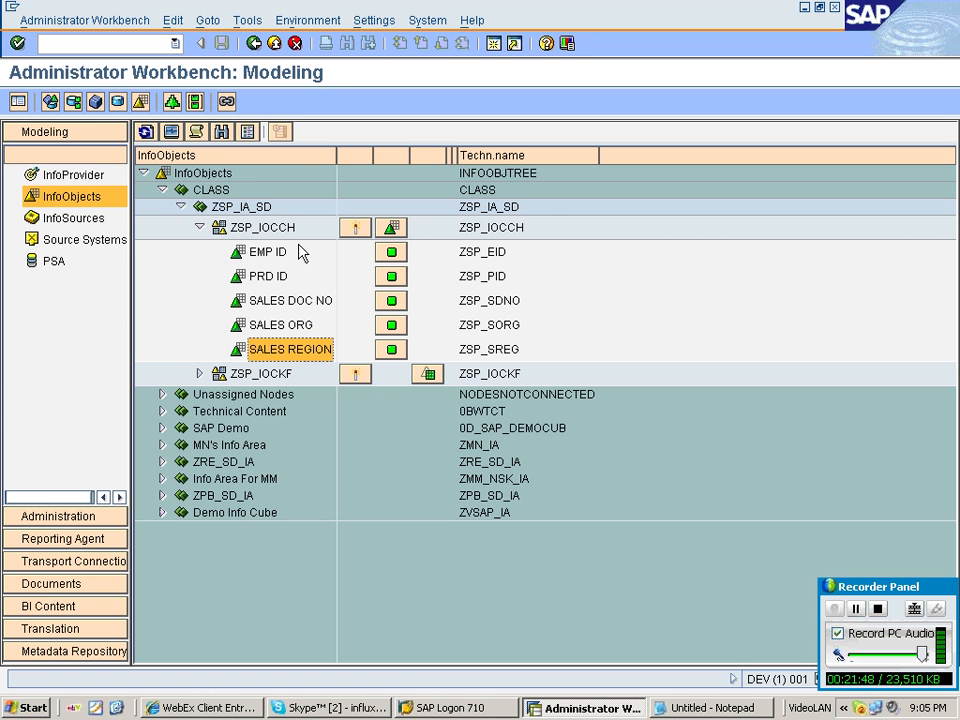
click(668, 708)
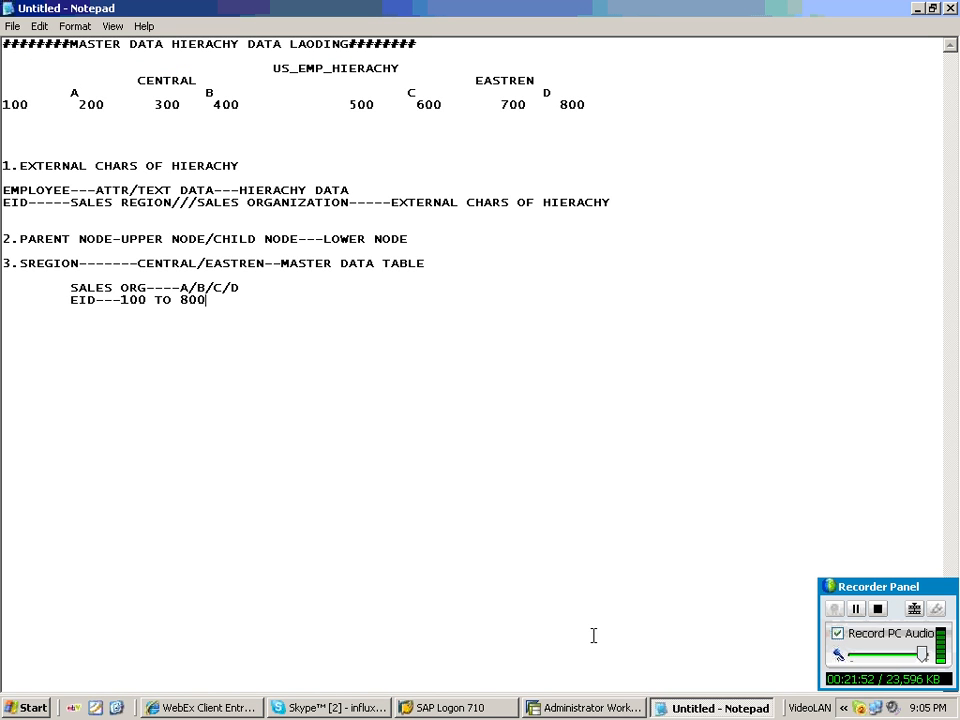
click(593, 708)
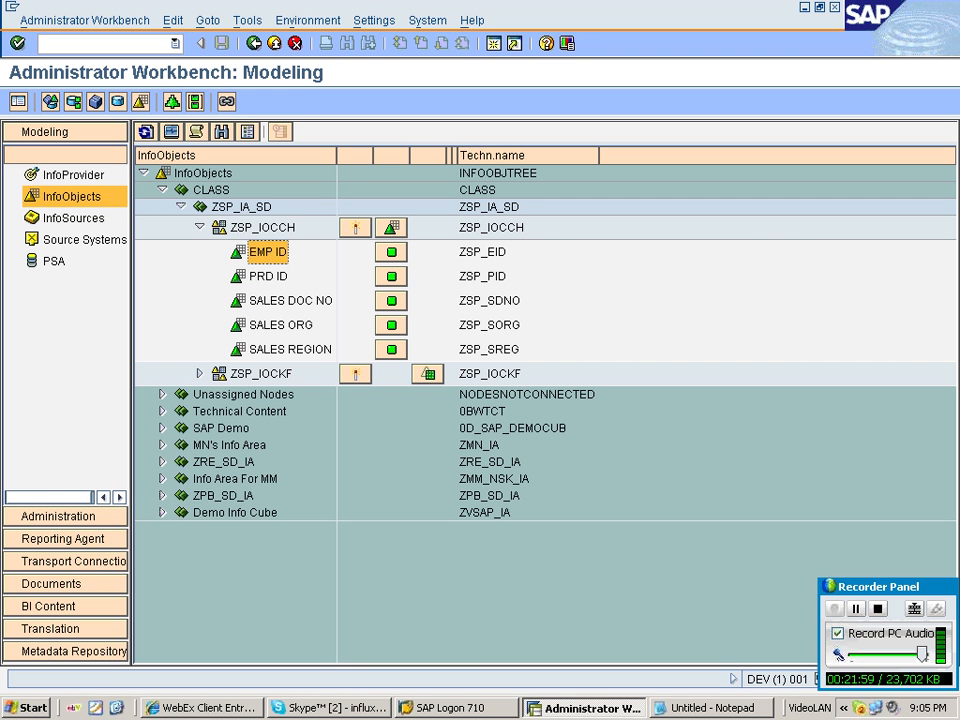
Create a hierarchy on the EMP ID InfoObject named US_EMP_HIERACHY.
right_click(270, 253)
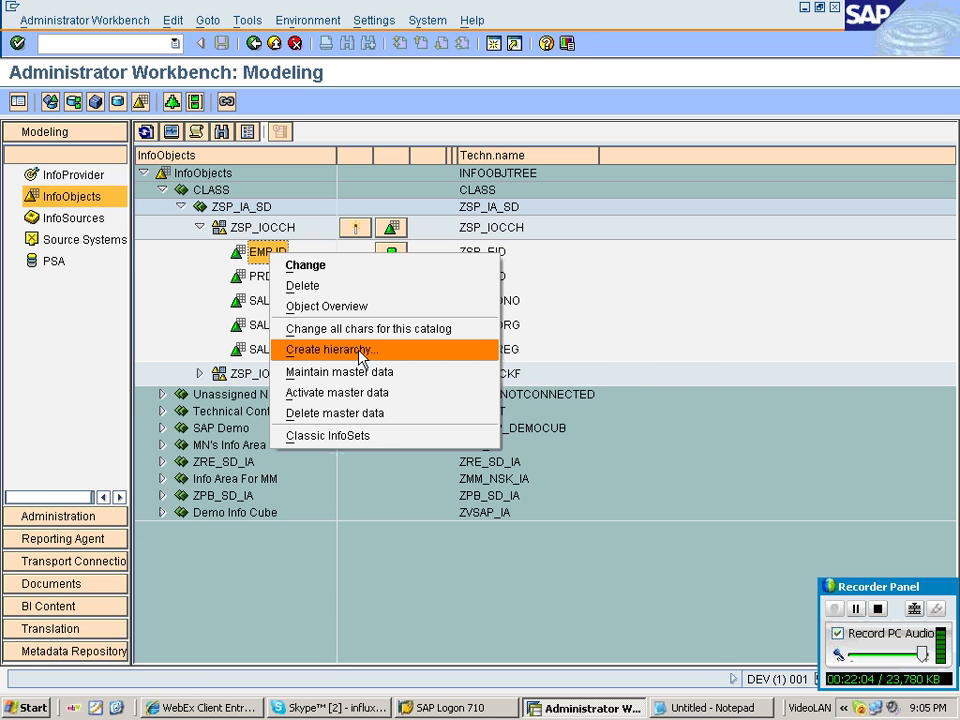
click(361, 352)
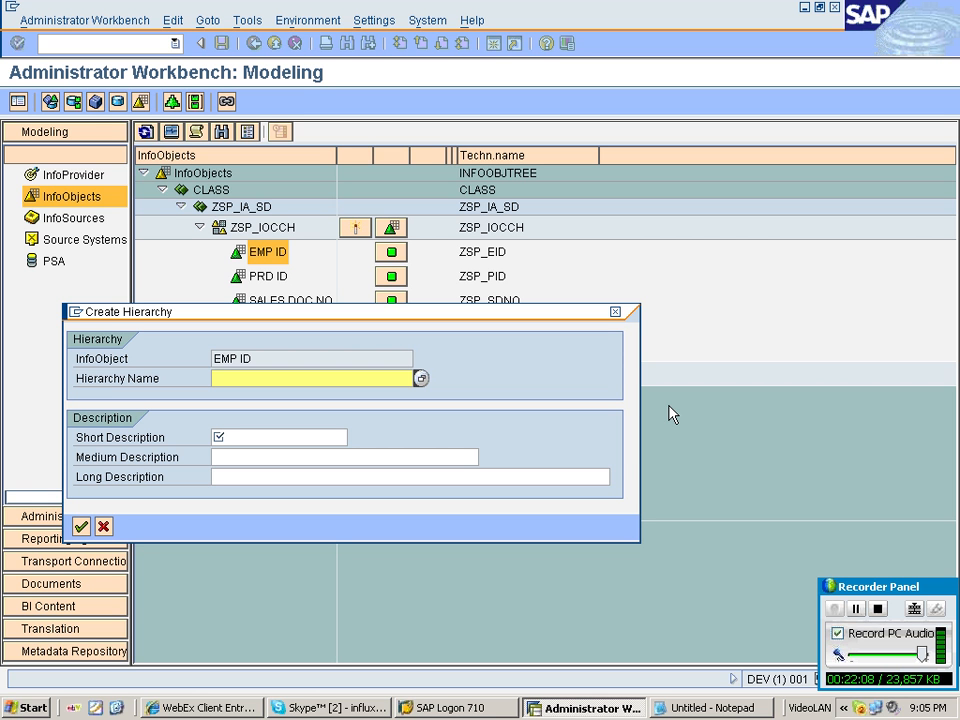
text(Y)
text(S)
text(_EMP_)
text(HIERAC)
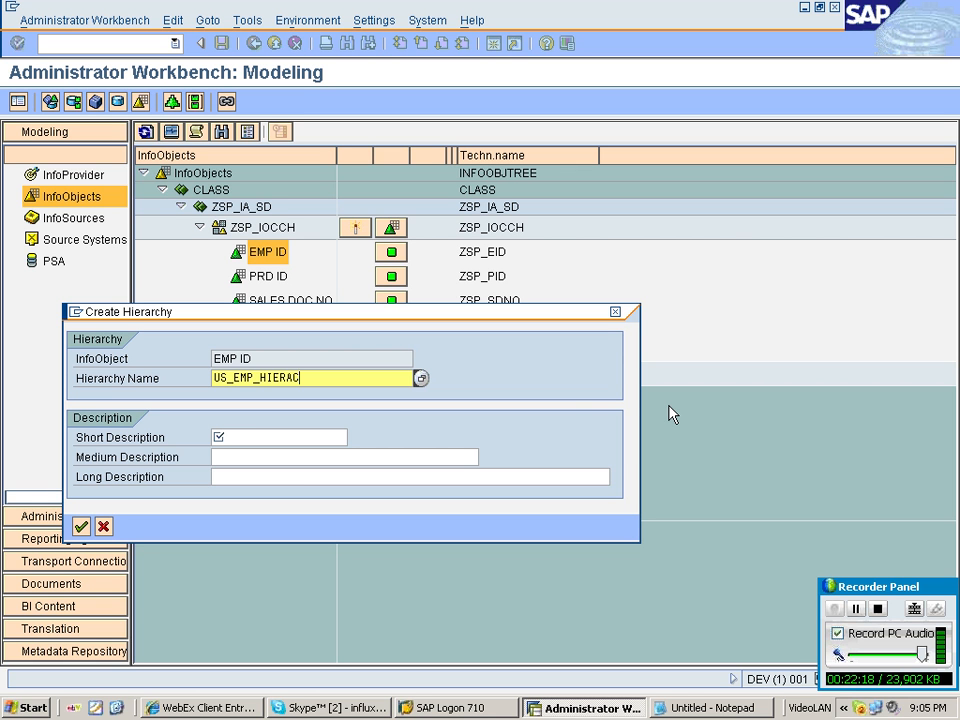
text(HY)
Fill the short, medium and long descriptions with US_EMP_HIERACHY and confirm the new hierarchy.
drag(313, 378, 175, 400)
key(ctrl+c)
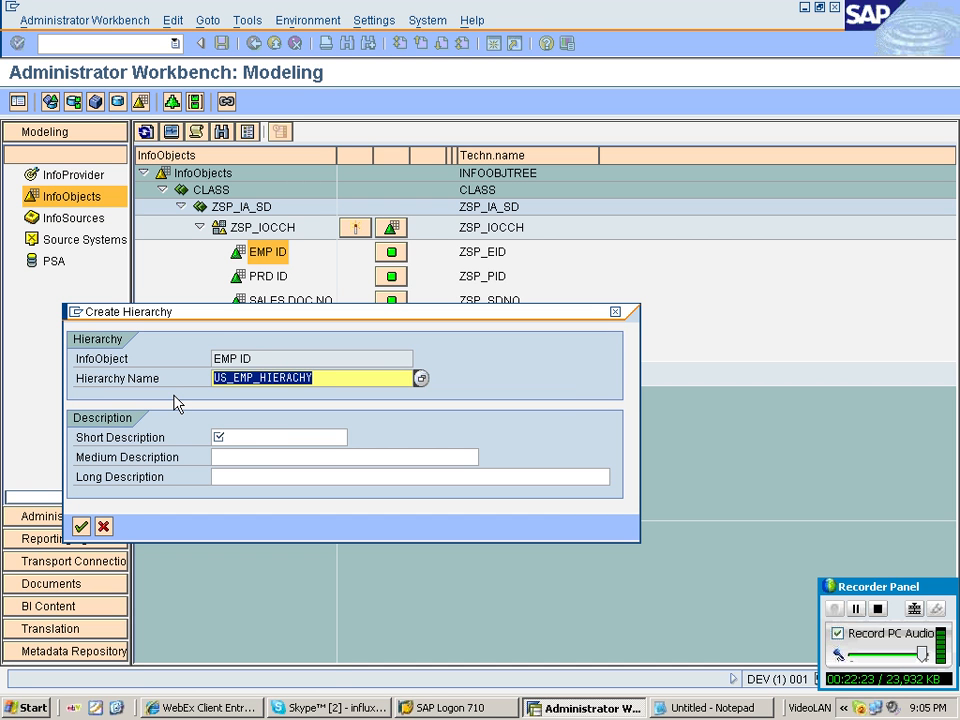
click(224, 437)
key(ctrl+v)
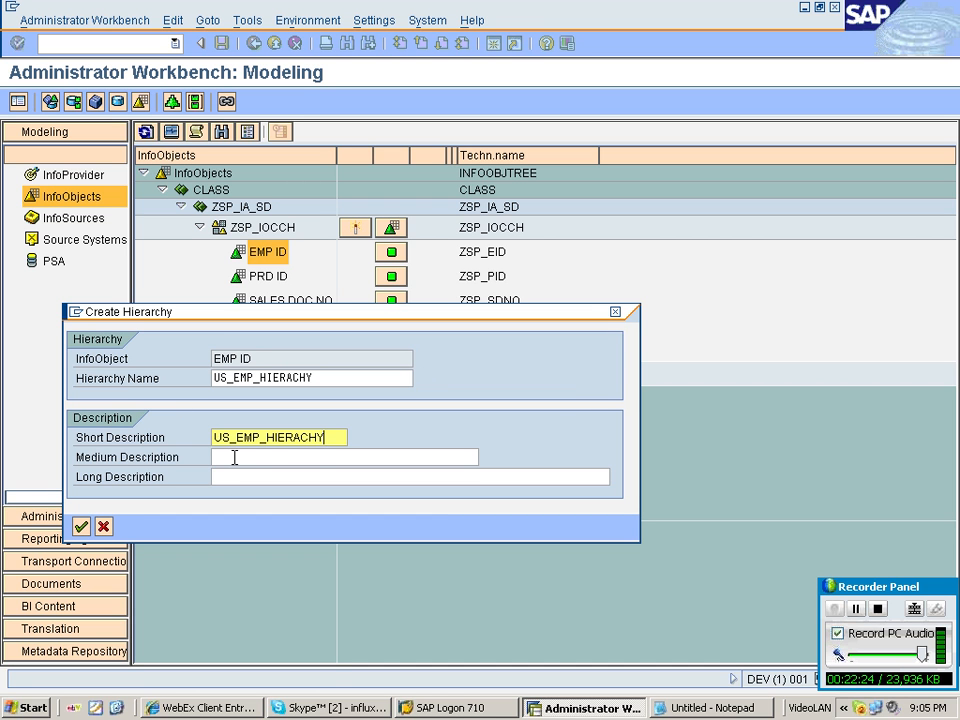
click(234, 457)
key(ctrl+v)
key(Tab)
key(ctrl+v)
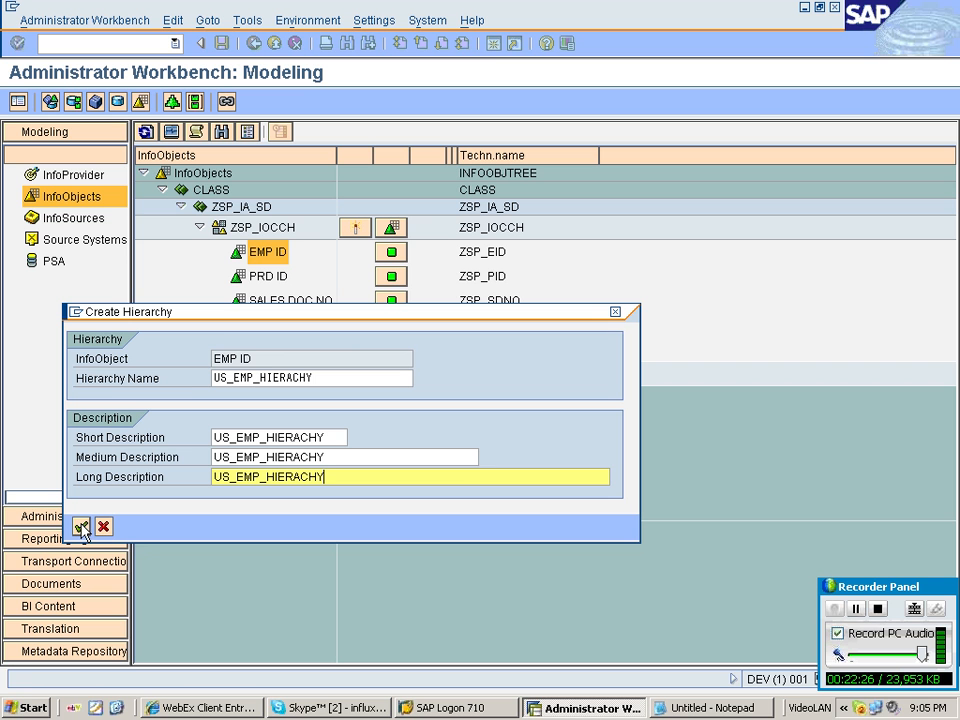
click(81, 527)
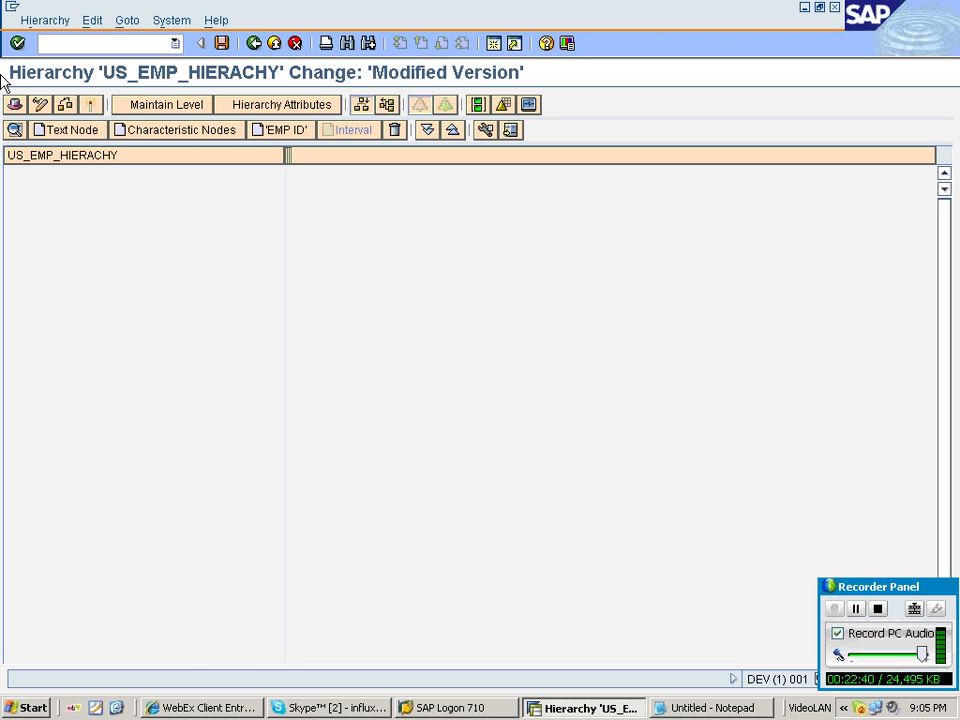
Insert SALES REGION (ZSP_SREG) characteristic nodes CENTRAL and EASTREN at the hierarchy's top level.
click(112, 41)
click(199, 141)
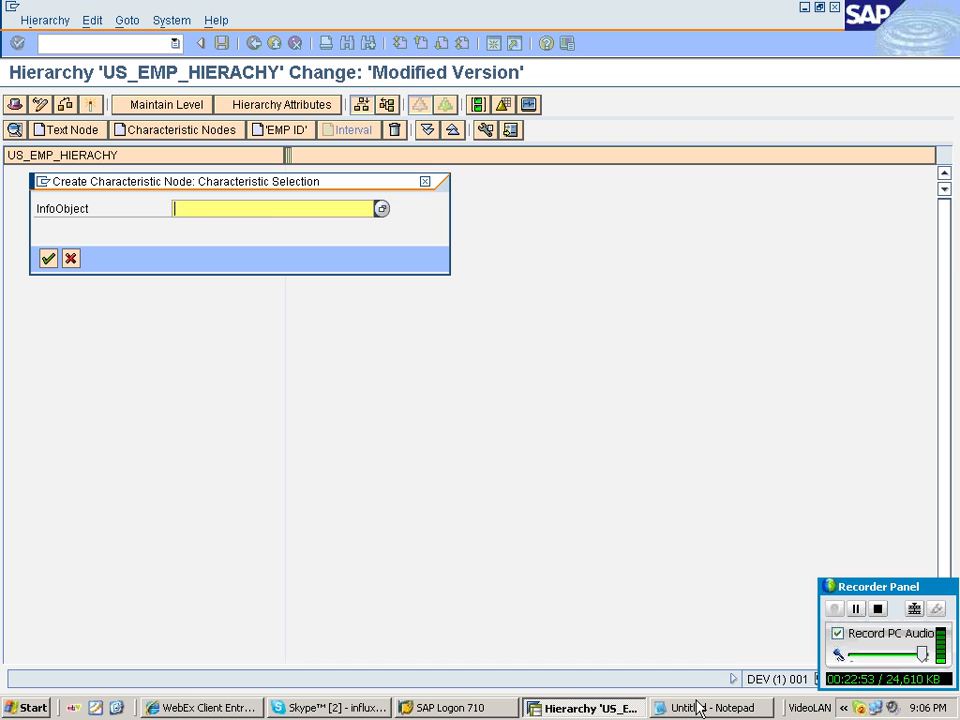
key(F4)
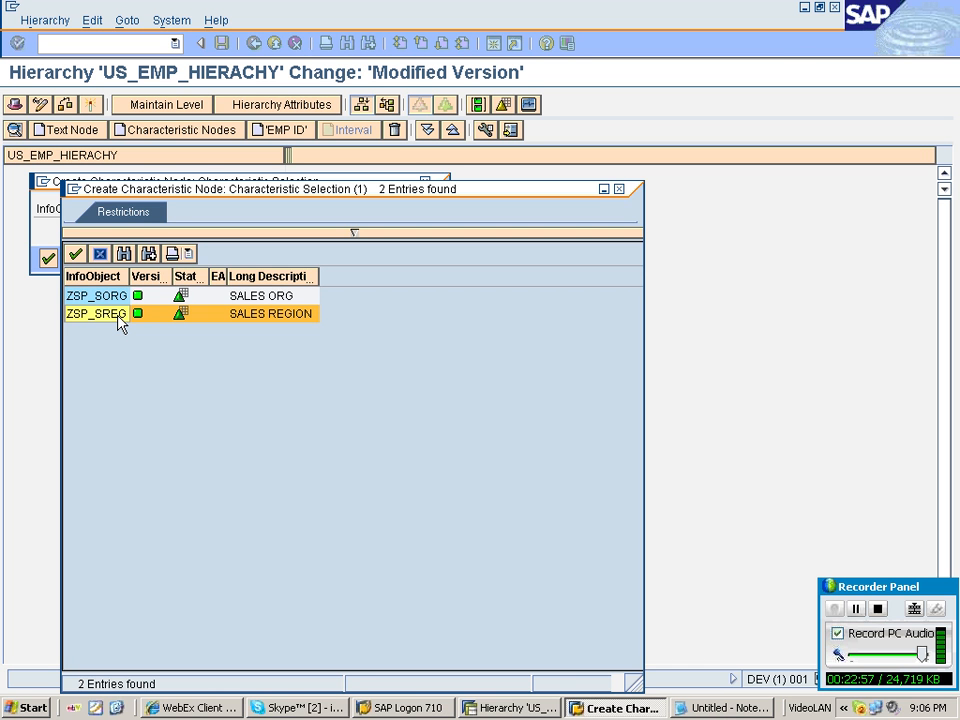
double_click(110, 314)
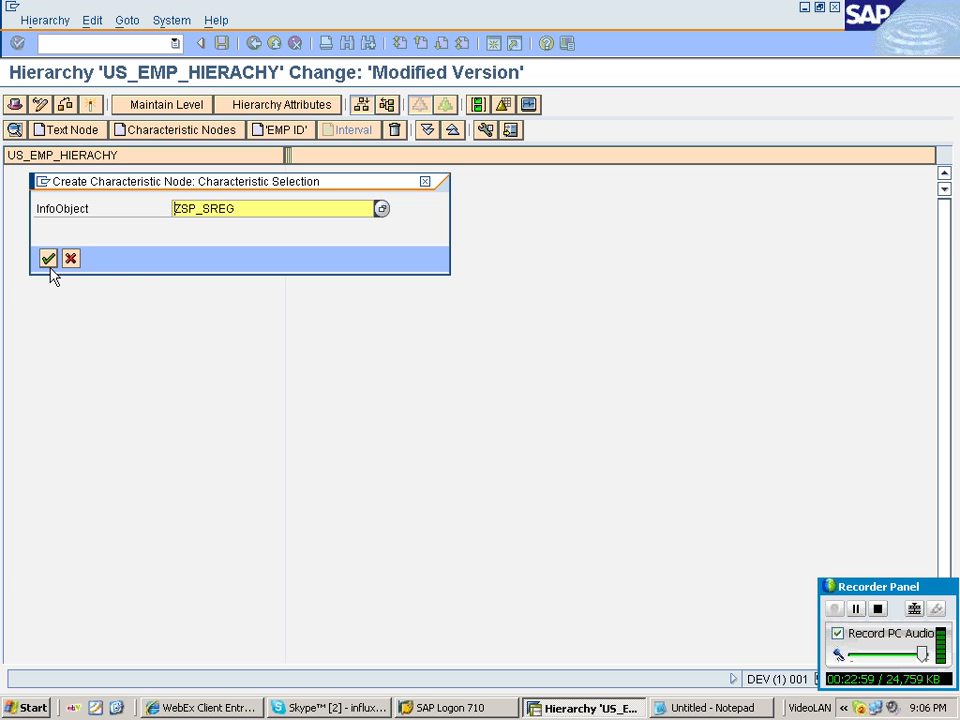
click(46, 256)
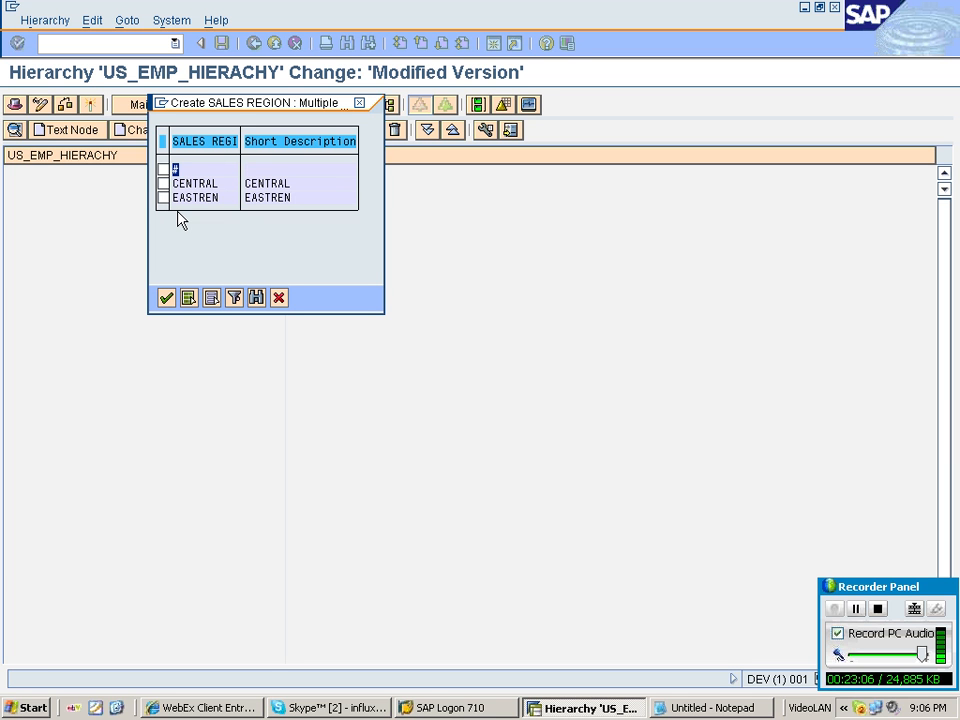
click(163, 183)
click(163, 197)
click(165, 298)
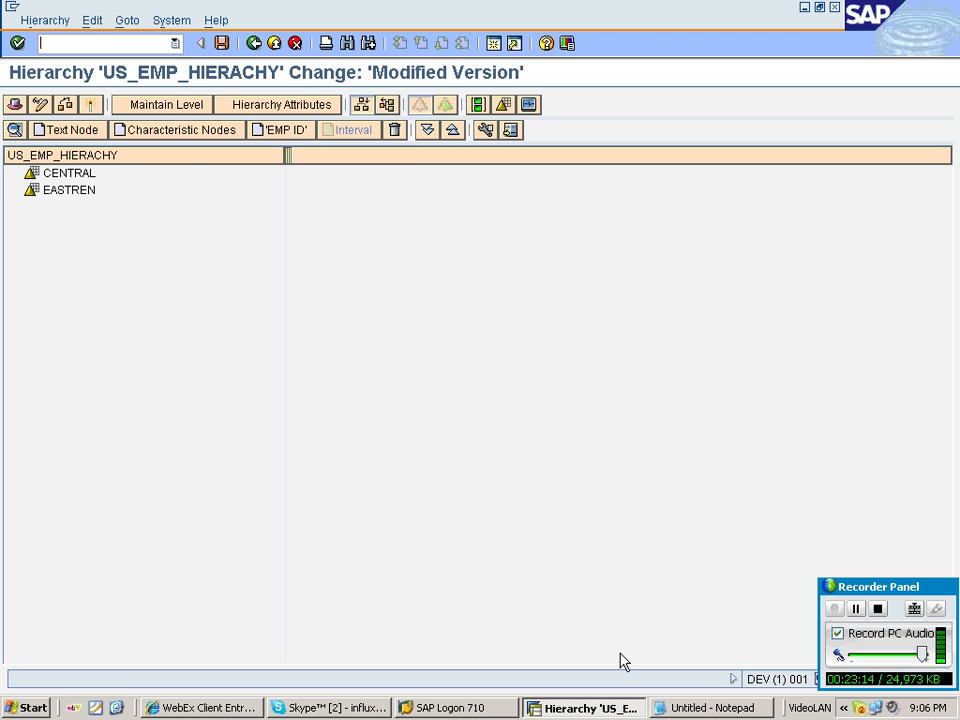
Switch to Notepad to check the planned region, sales organization and employee layout, then return.
key(alt+Tab)
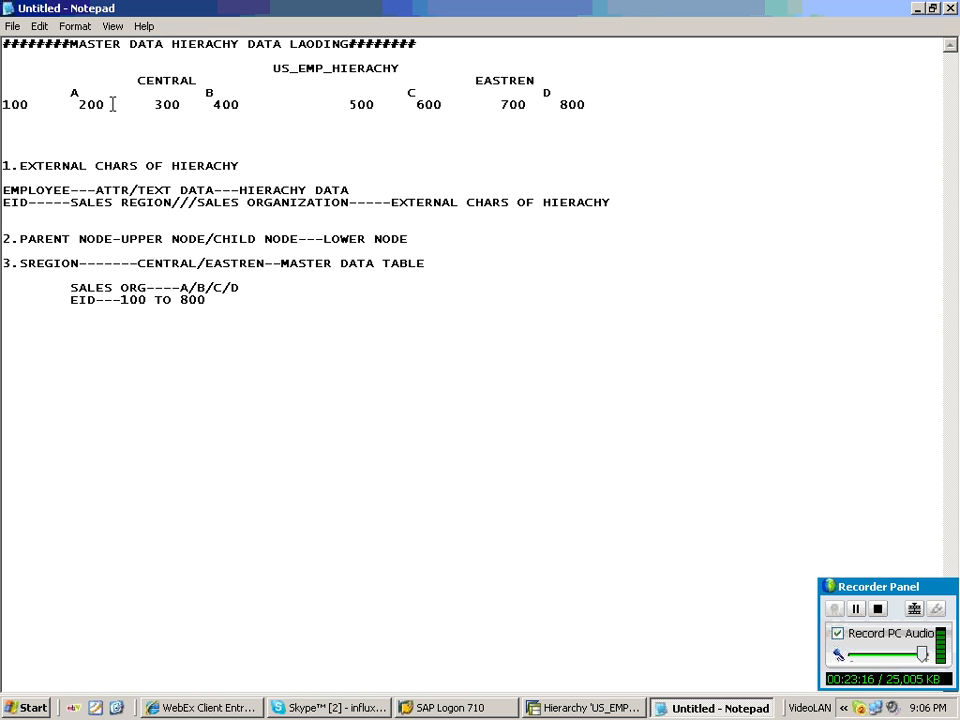
drag(70, 92, 518, 104)
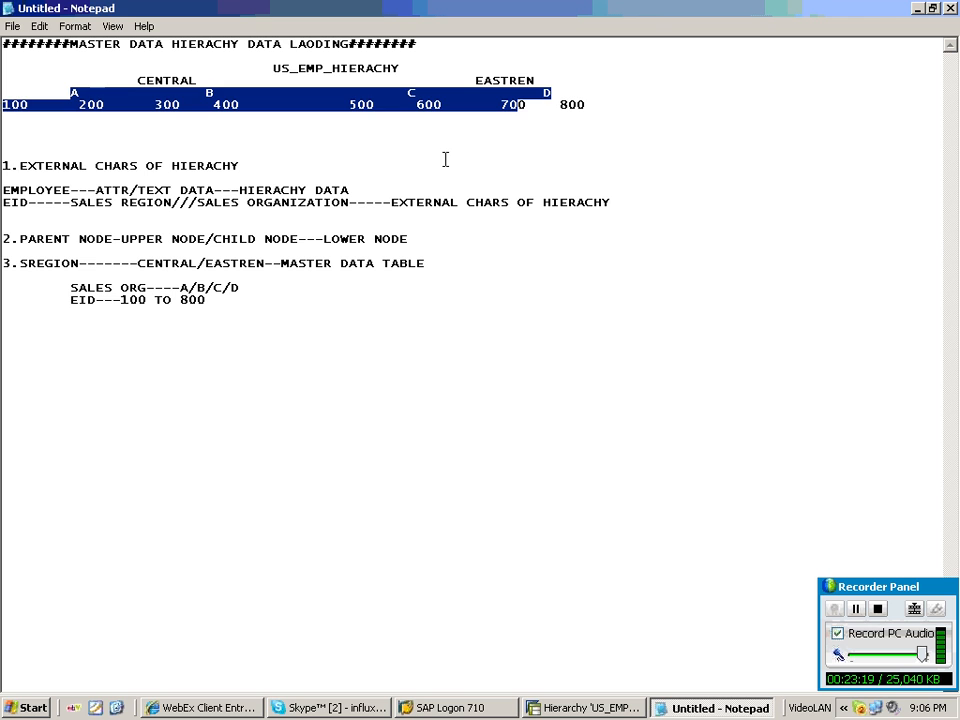
key(alt+Tab)
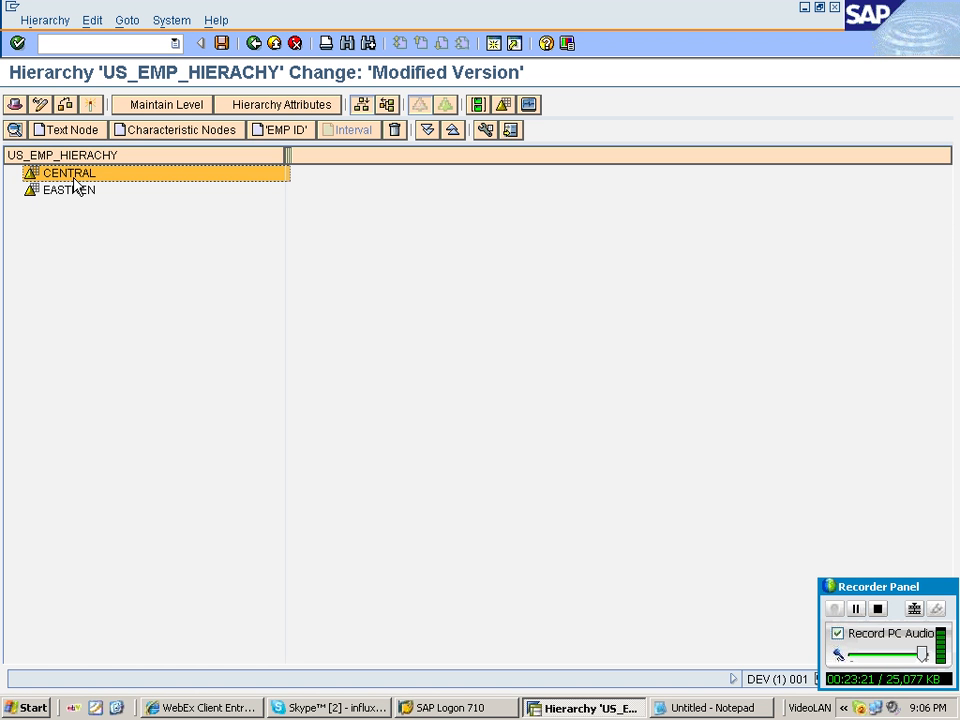
Insert SALES ORG (ZSP_SORG) nodes A and B under the CENTRAL region node.
right_click(73, 181)
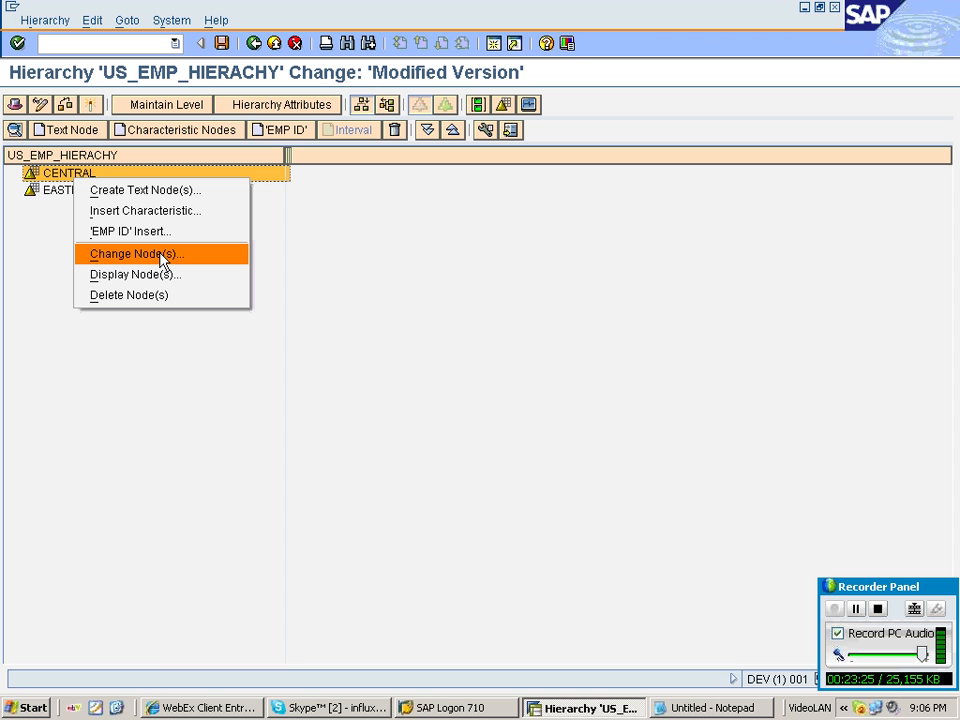
click(214, 210)
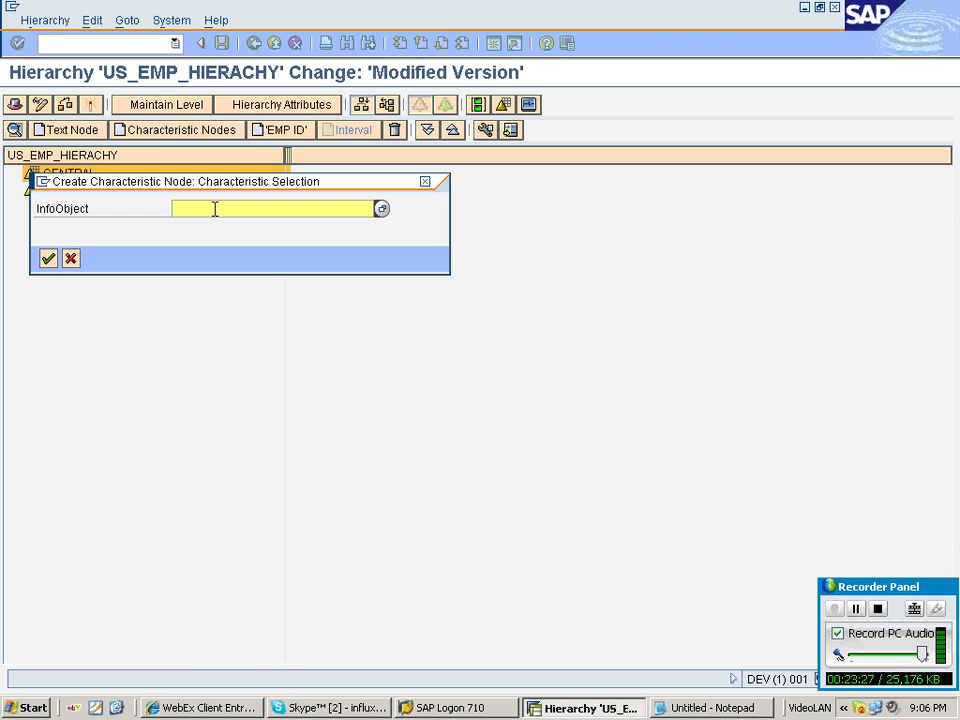
click(381, 210)
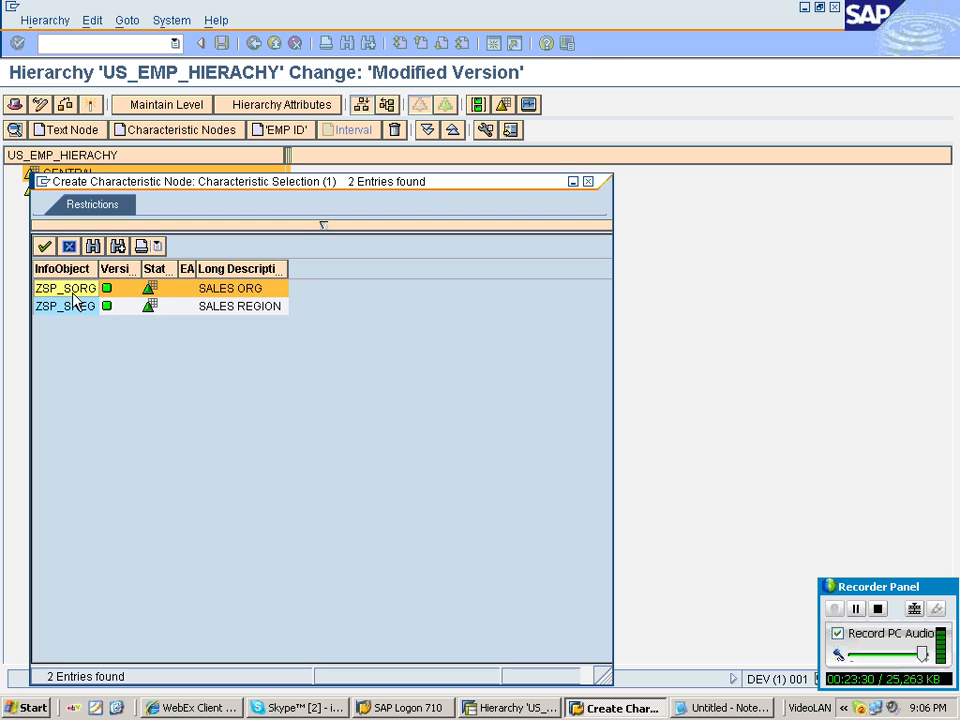
double_click(75, 304)
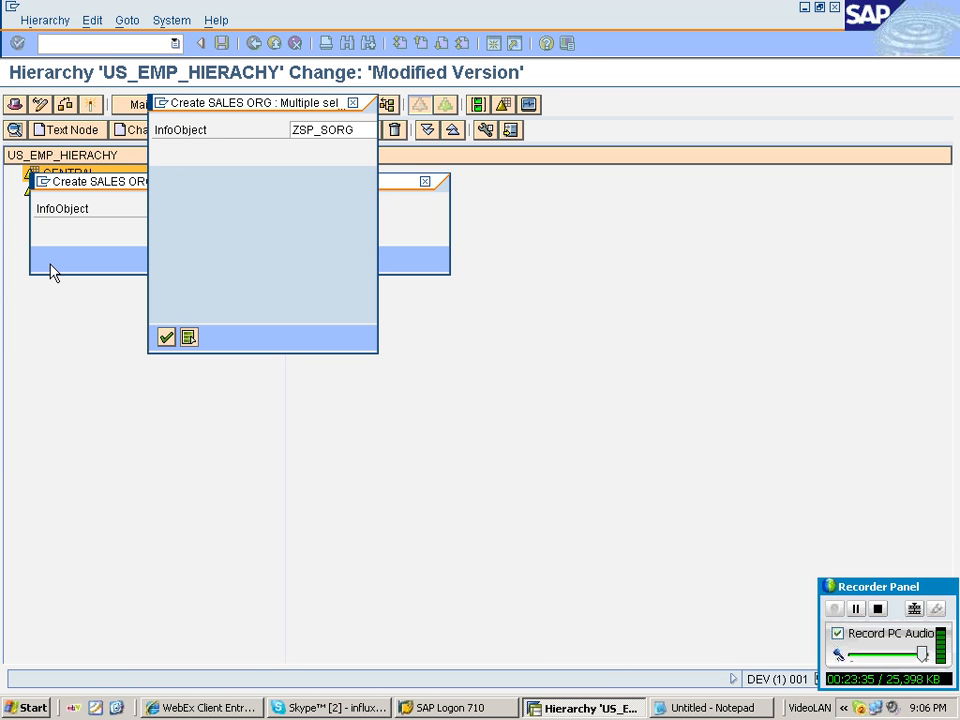
click(163, 184)
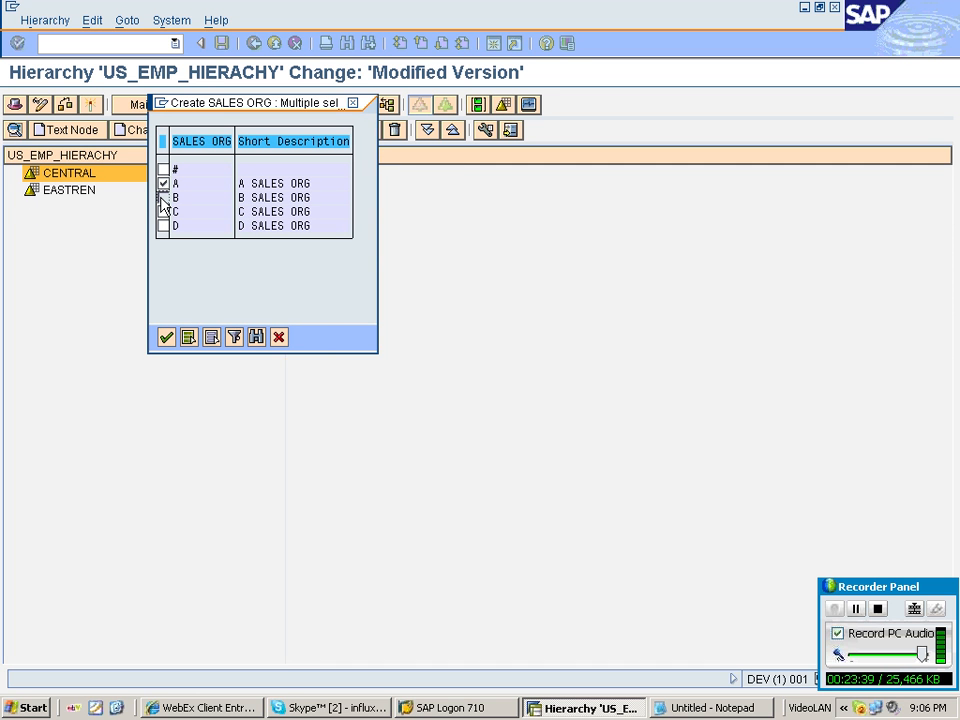
click(163, 198)
click(166, 338)
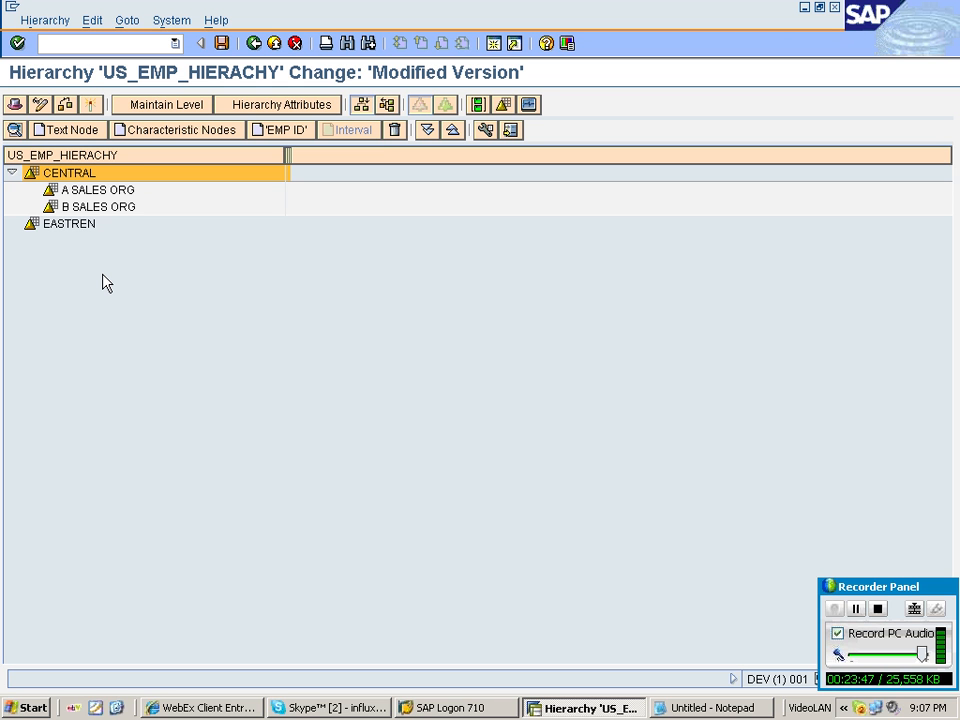
Insert SALES ORG (ZSP_SORG) nodes C and D under the EASTREN region node.
click(70, 224)
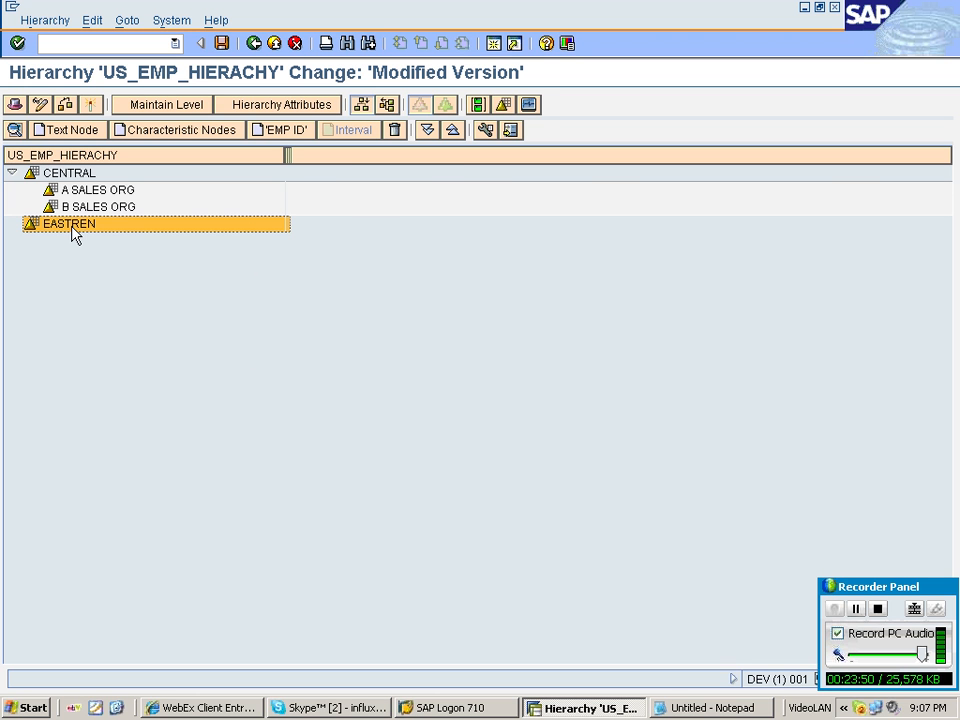
click(182, 130)
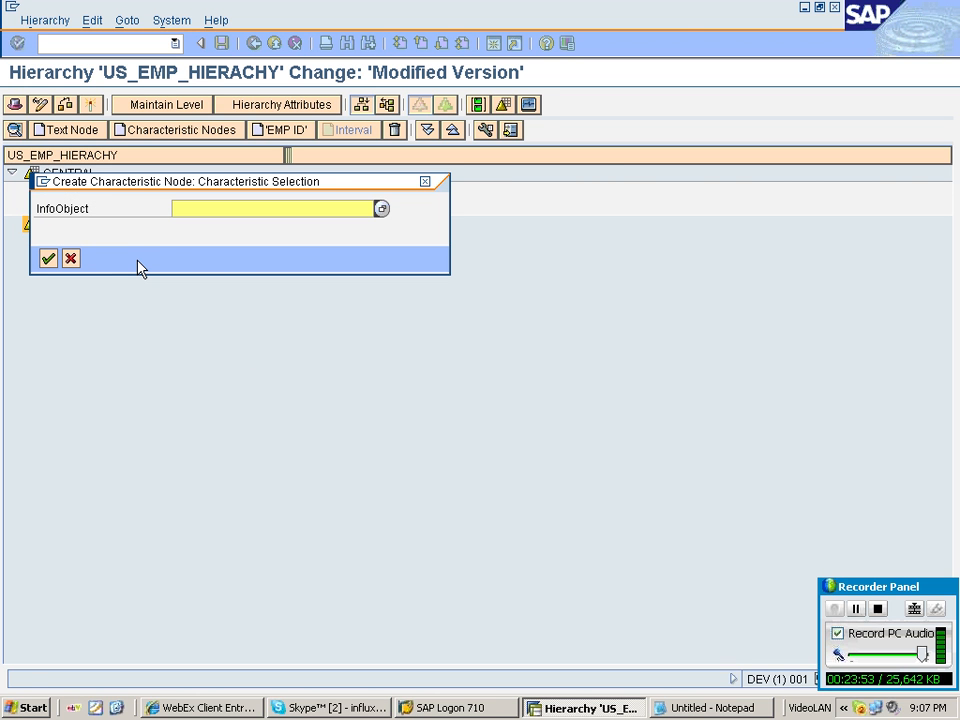
key(F4)
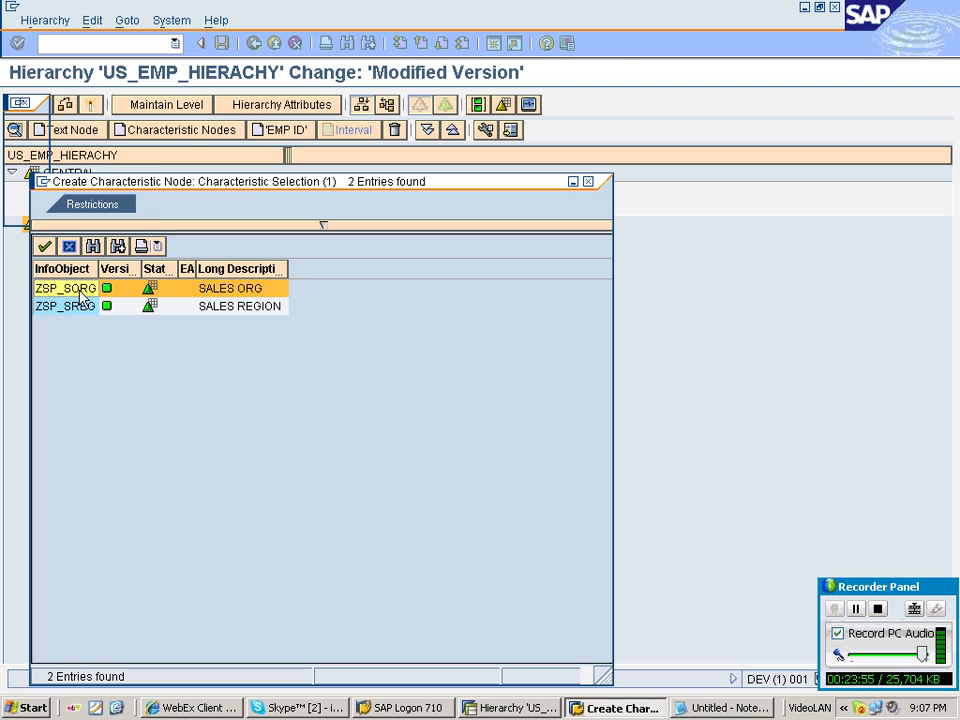
double_click(80, 297)
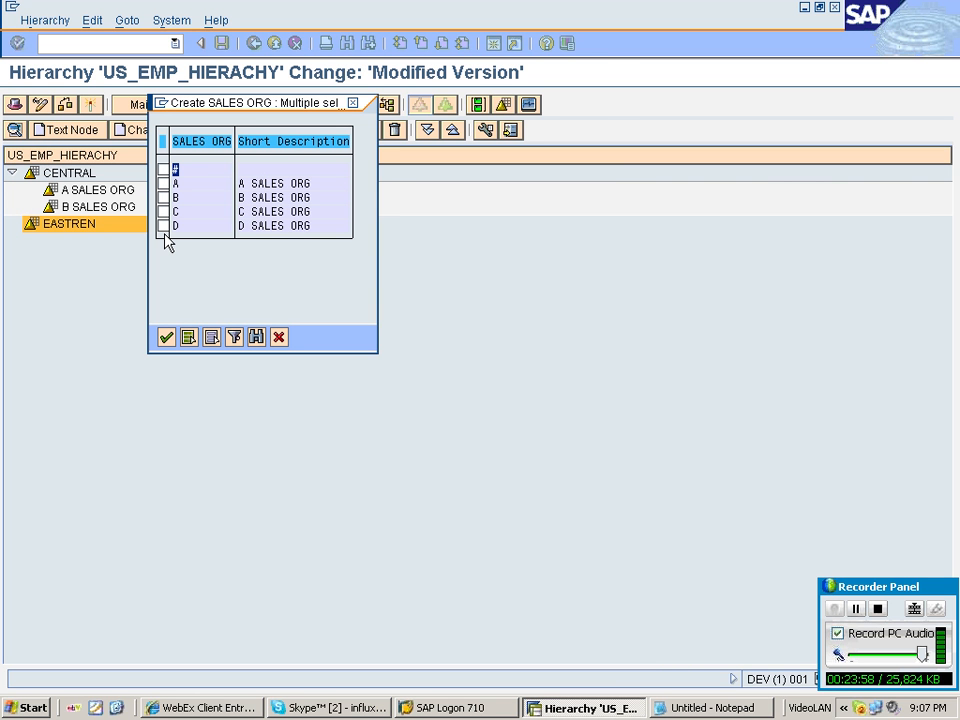
click(163, 211)
click(163, 226)
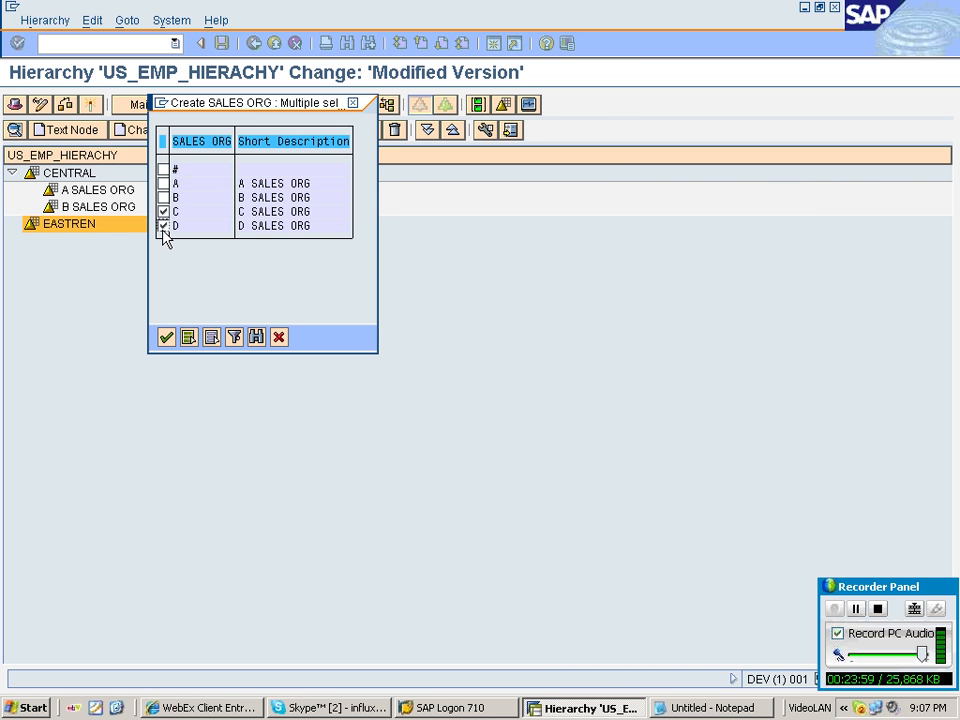
click(166, 337)
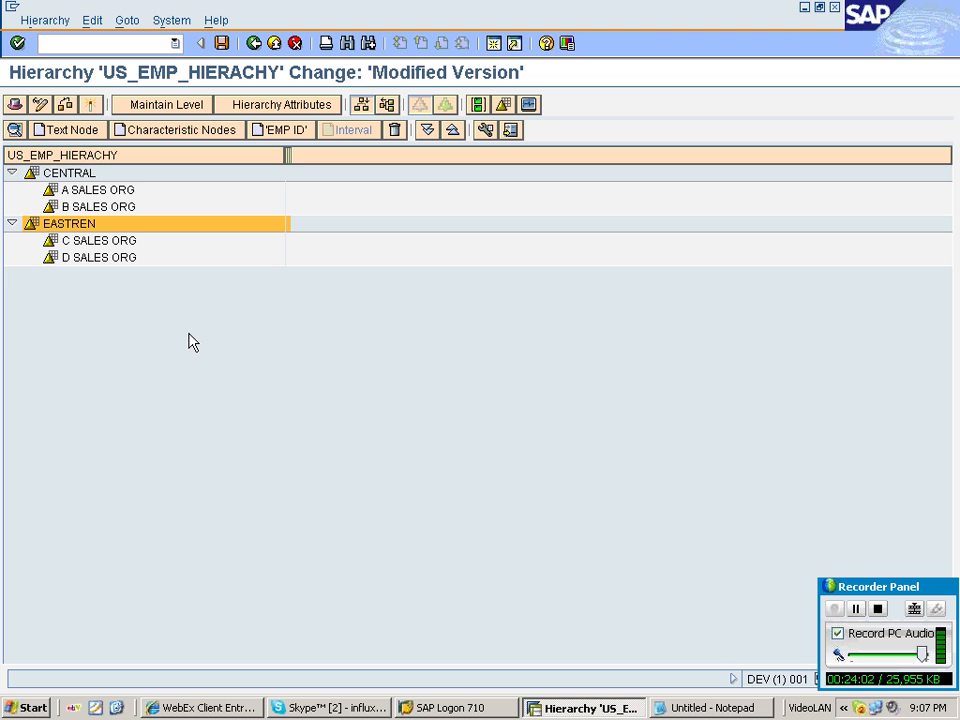
Insert employees 100 and 200 as EMP ID nodes under A SALES ORG.
click(104, 190)
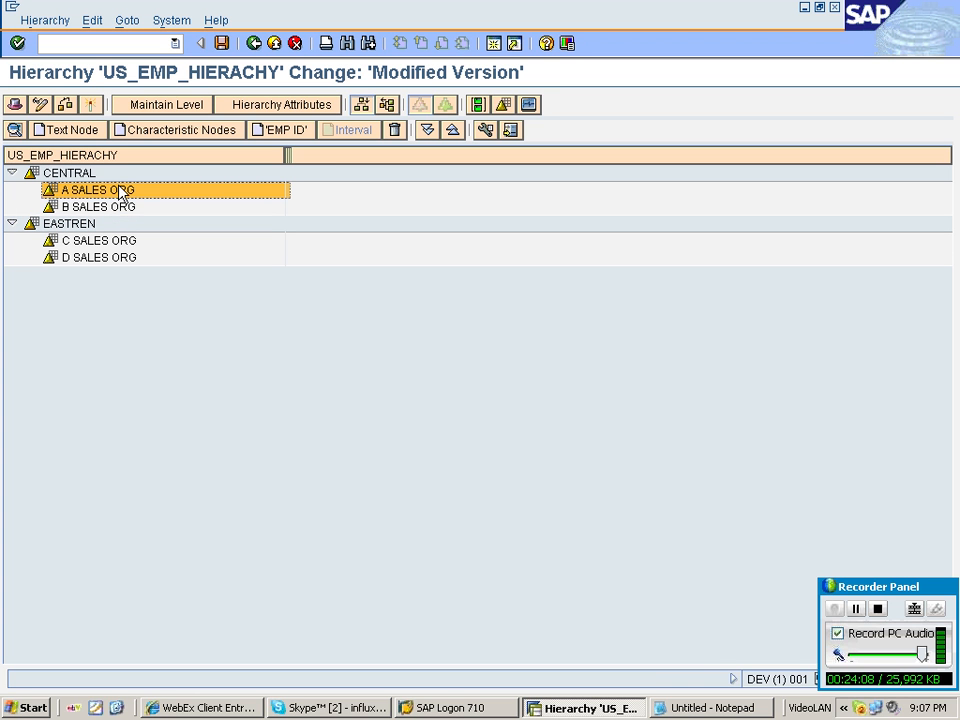
right_click(120, 192)
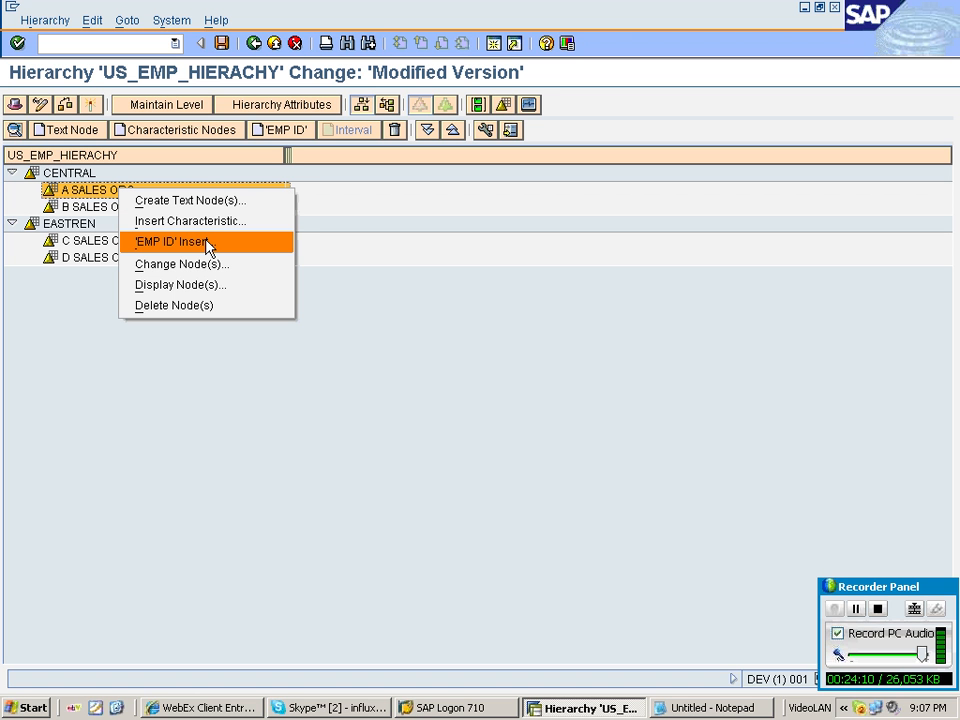
click(206, 243)
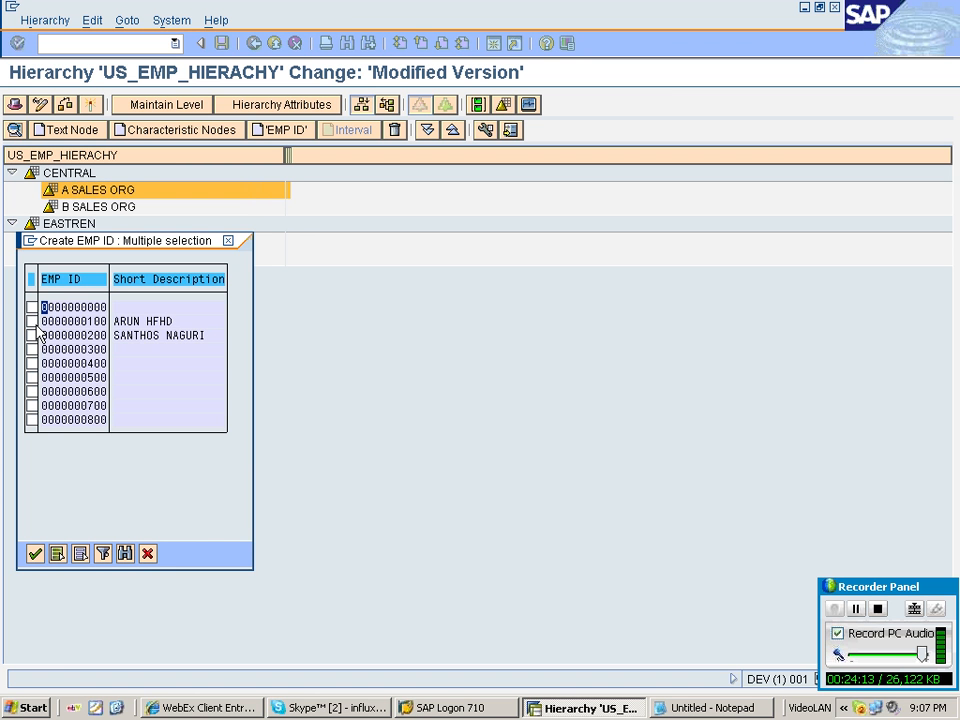
click(32, 321)
click(32, 335)
key(Return)
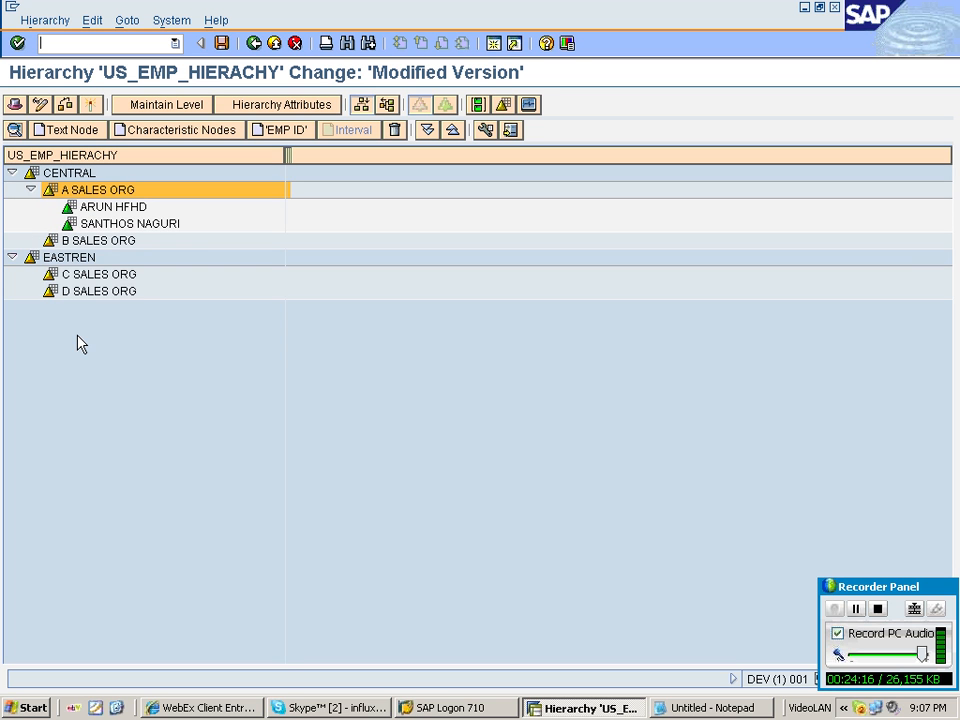
Insert employees 300 and 400 as EMP ID nodes under B SALES ORG.
right_click(99, 241)
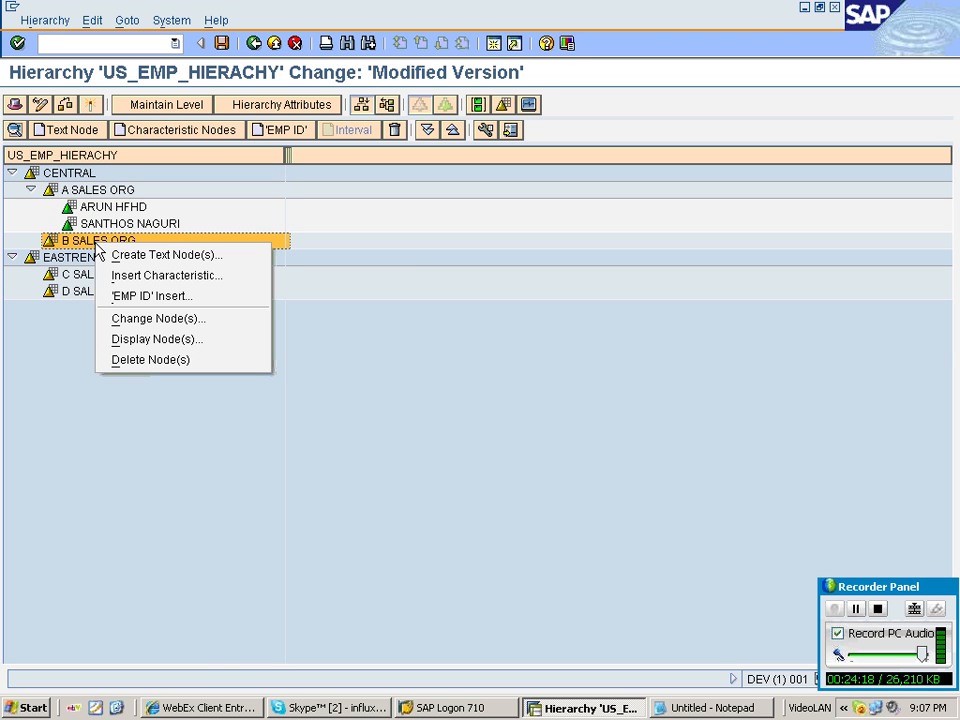
click(146, 298)
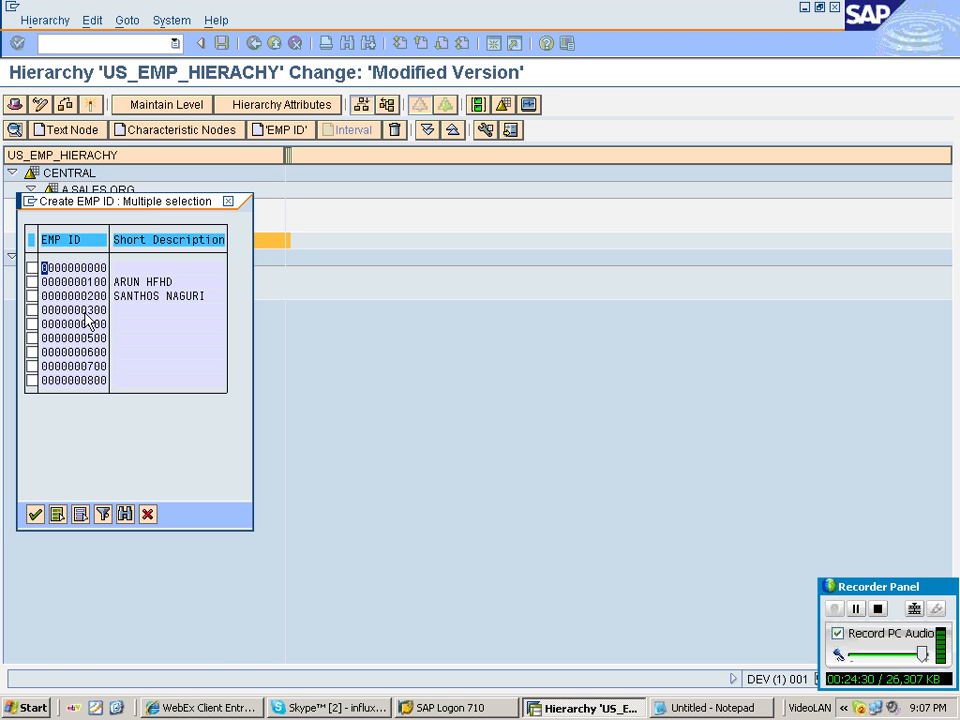
click(32, 310)
click(32, 324)
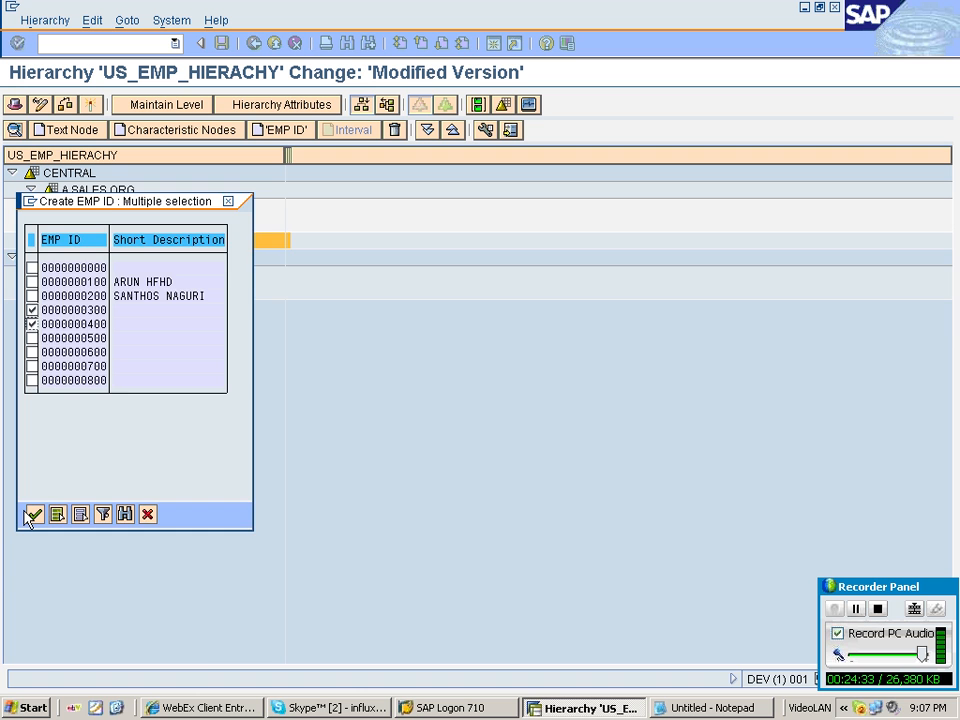
click(33, 514)
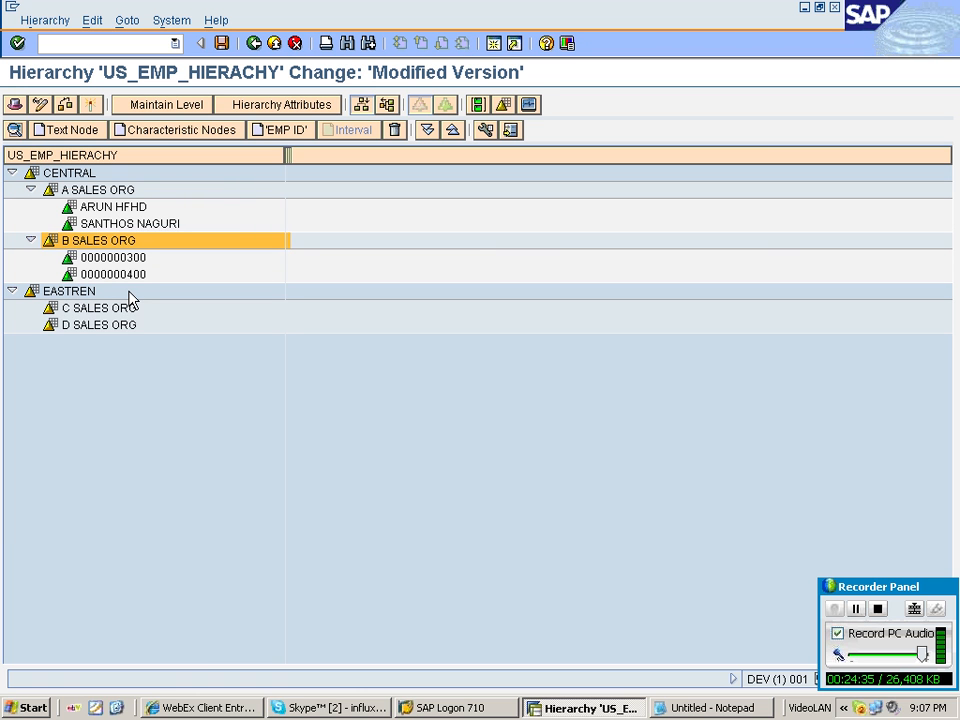
Insert employees 500 and 600 as EMP ID nodes under C SALES ORG.
right_click(100, 309)
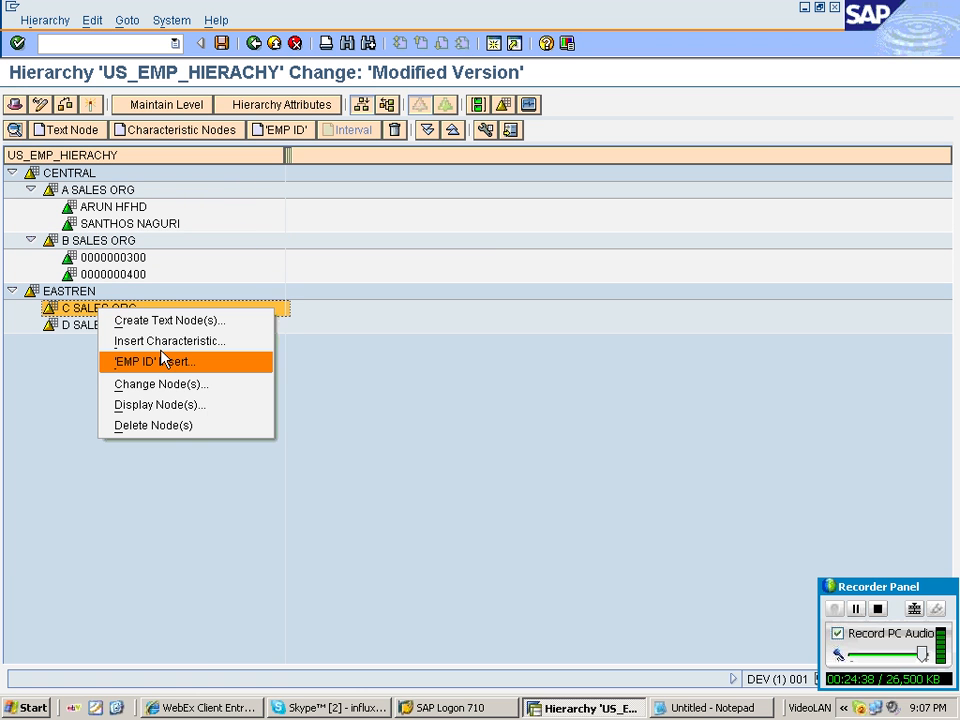
click(163, 359)
click(32, 377)
click(32, 391)
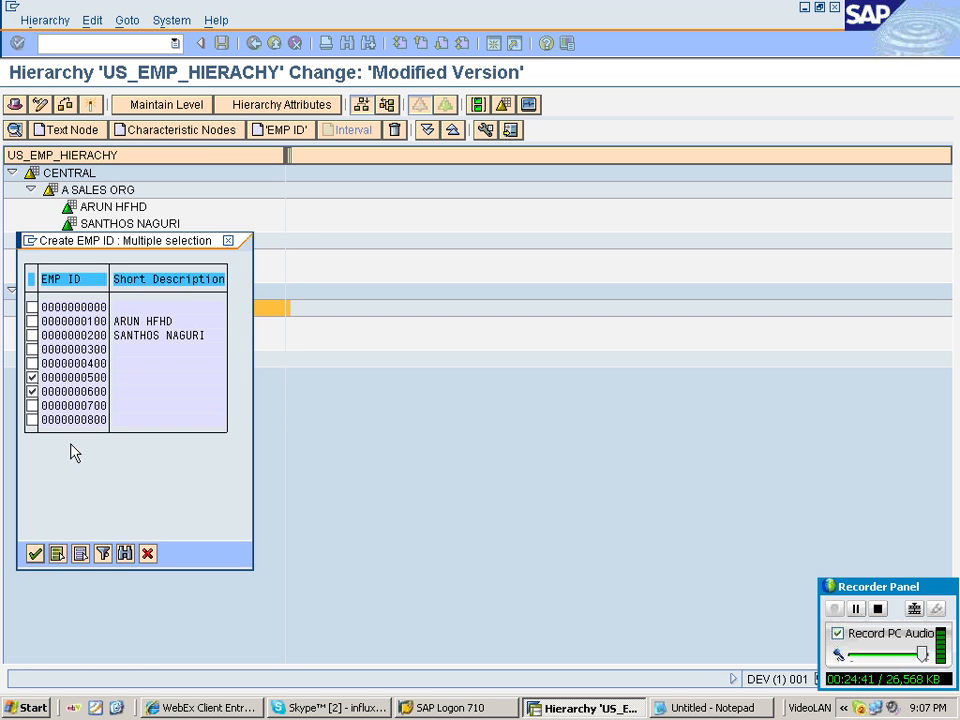
Insert employees 700 and 800 as EMP ID nodes under D SALES ORG.
right_click(108, 359)
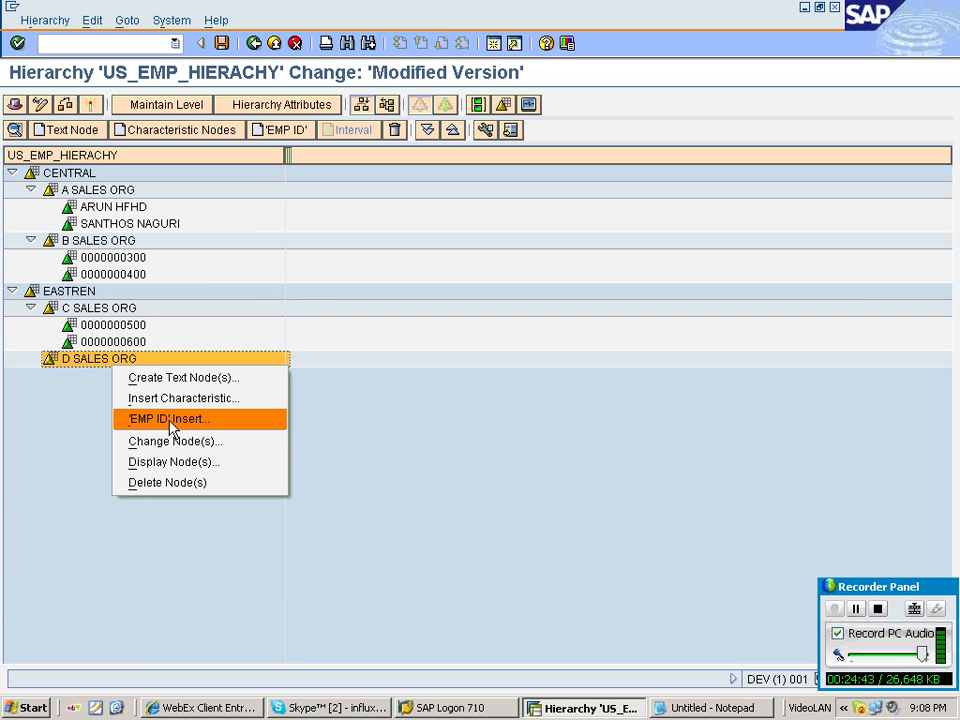
click(170, 421)
click(32, 445)
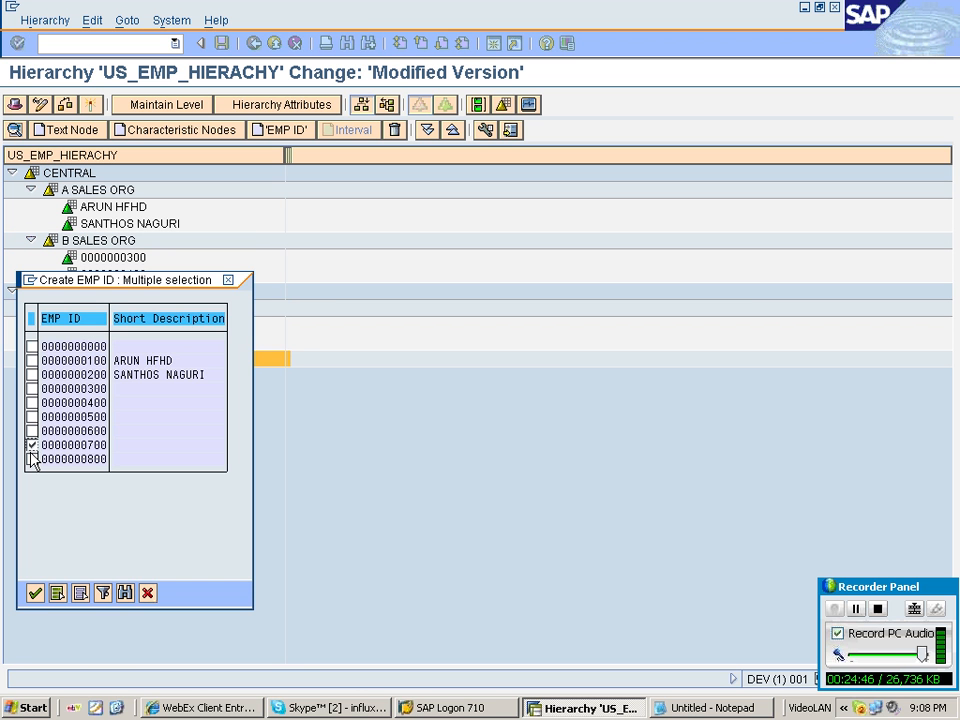
click(32, 459)
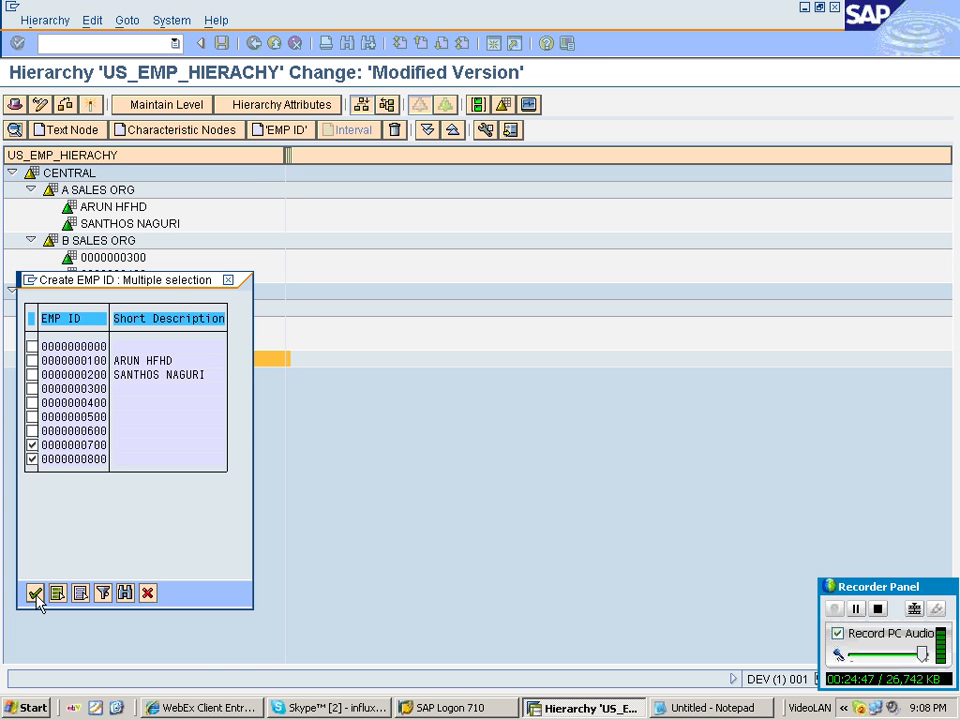
click(34, 593)
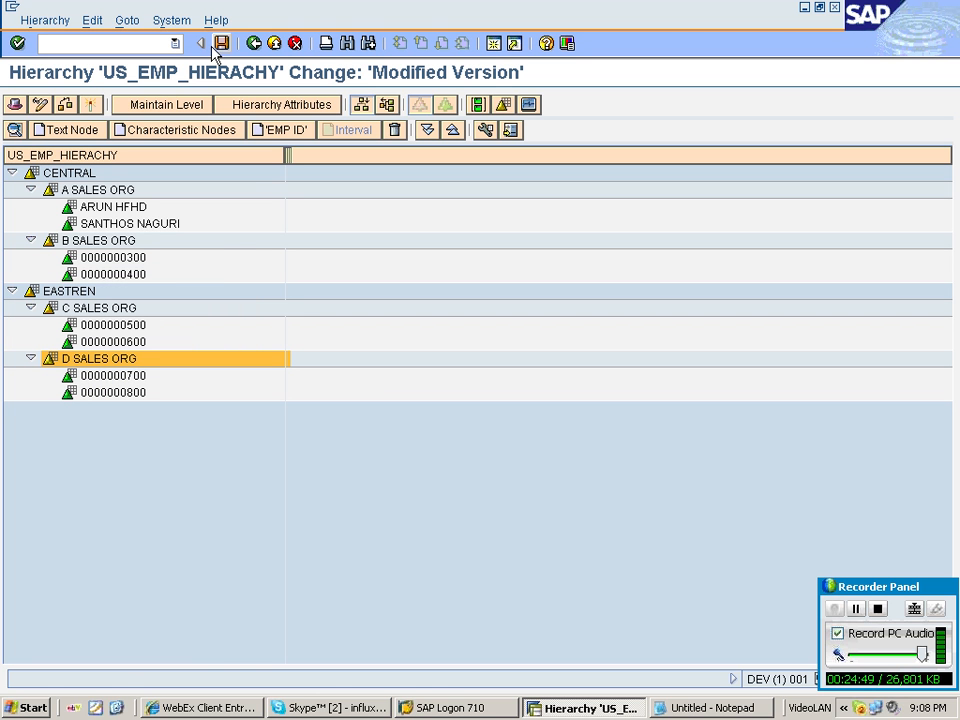
Save the US_EMP_HIERACHY hierarchy and leave the hierarchy editor.
click(215, 47)
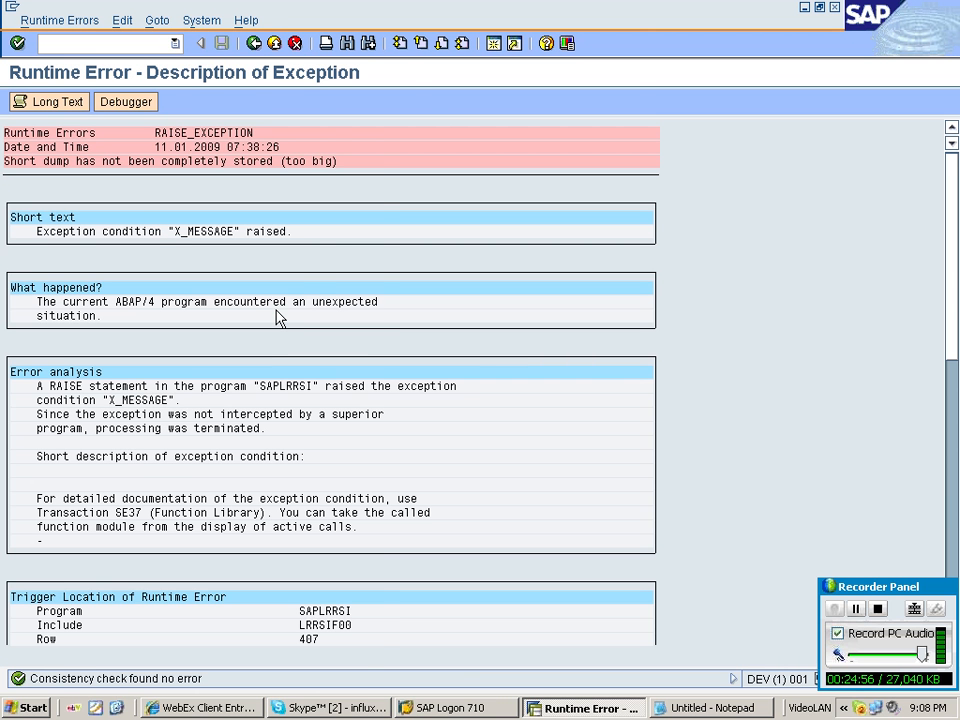
key(F3)
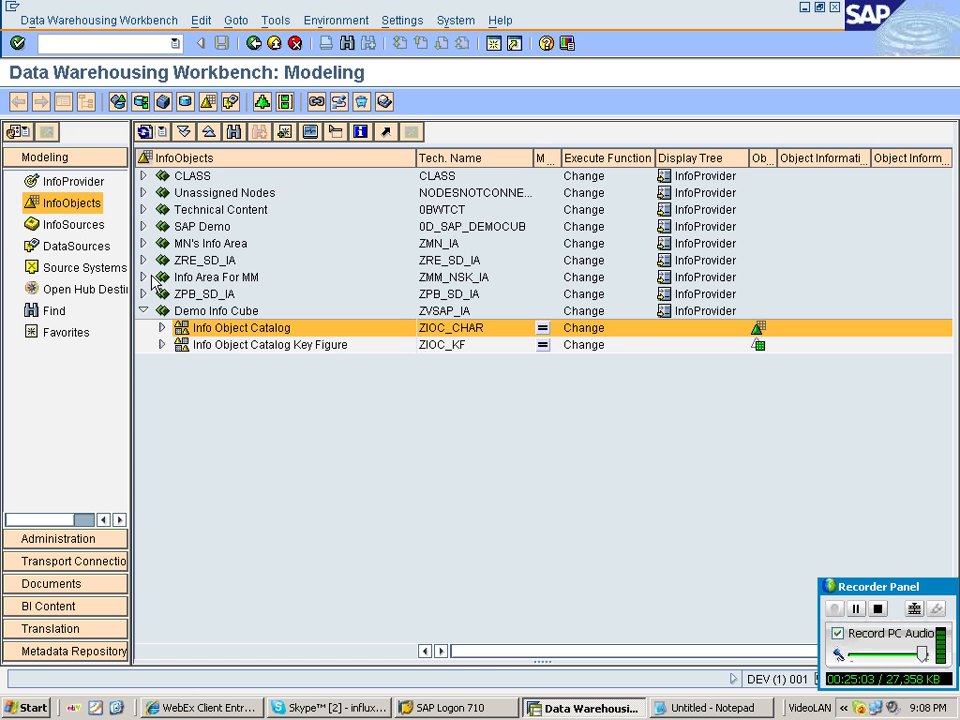
Expand the CLASS InfoObjects tree down to EMP ID and activate the US_EMP_HIERACHY hierarchy.
click(143, 175)
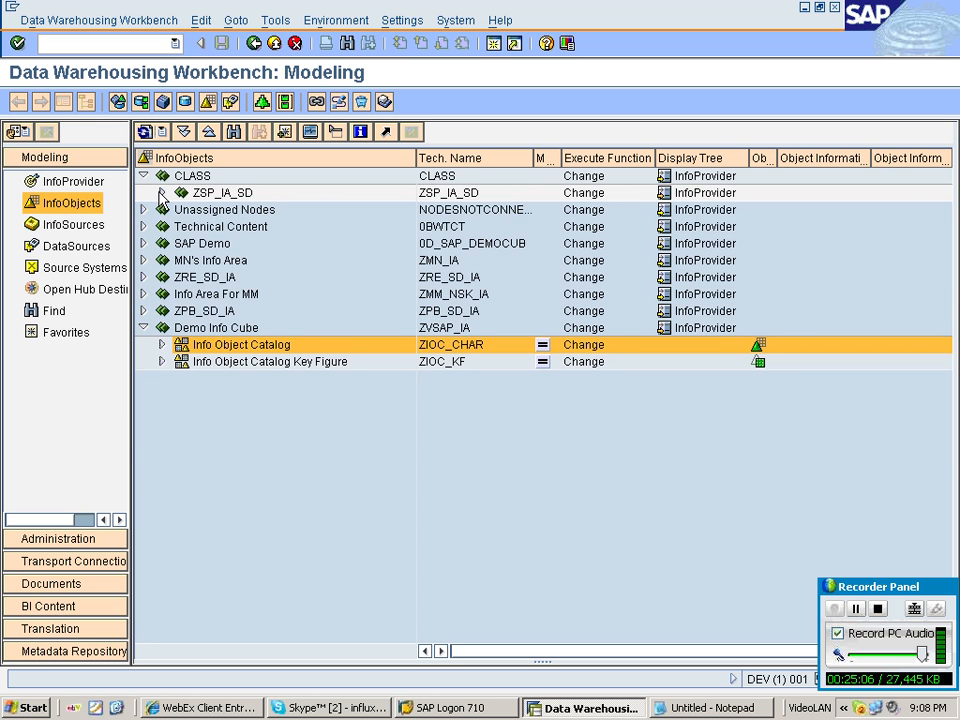
click(162, 192)
click(181, 209)
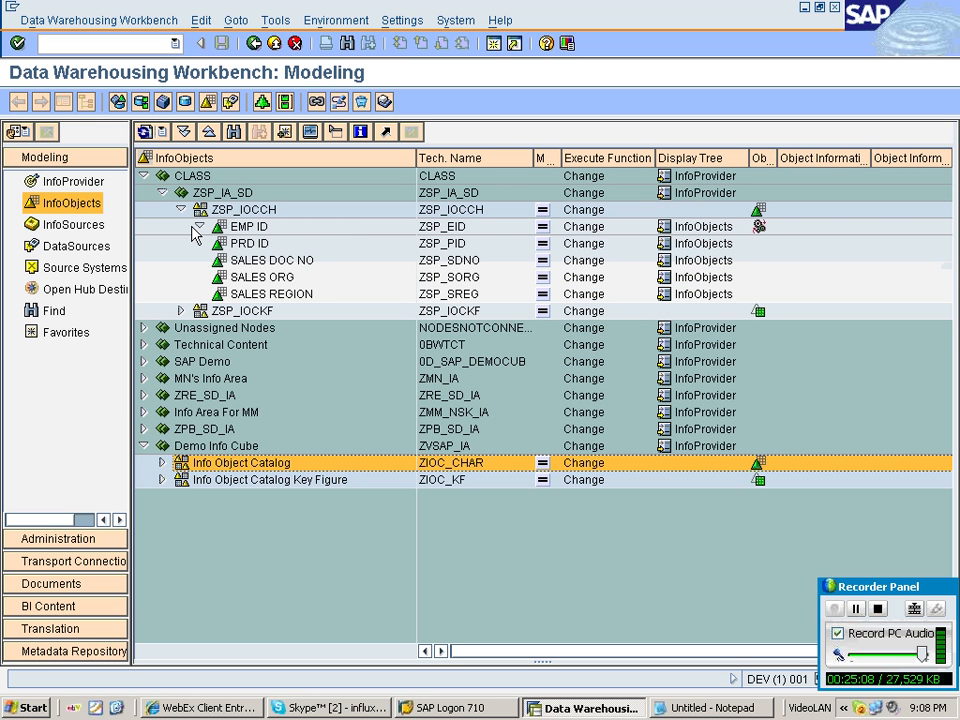
click(199, 226)
right_click(285, 243)
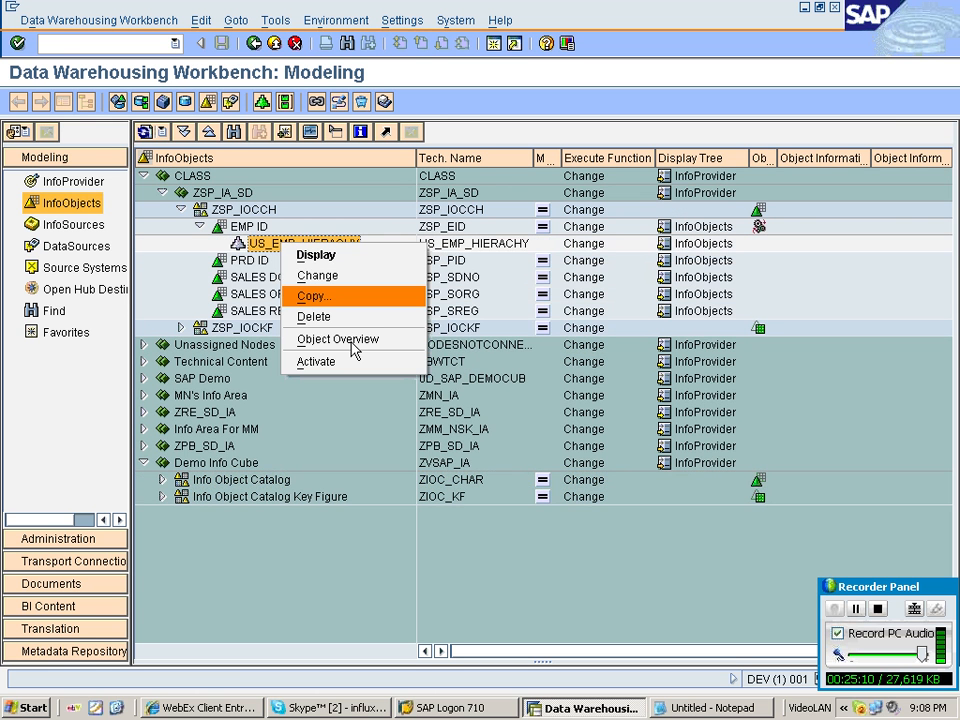
click(350, 361)
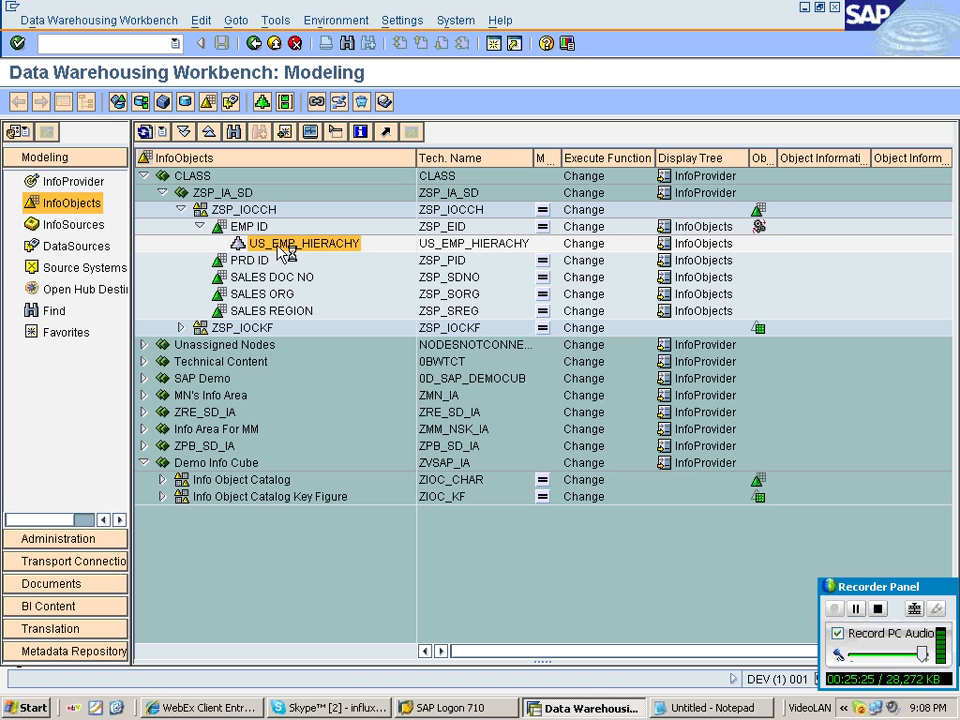
double_click(262, 243)
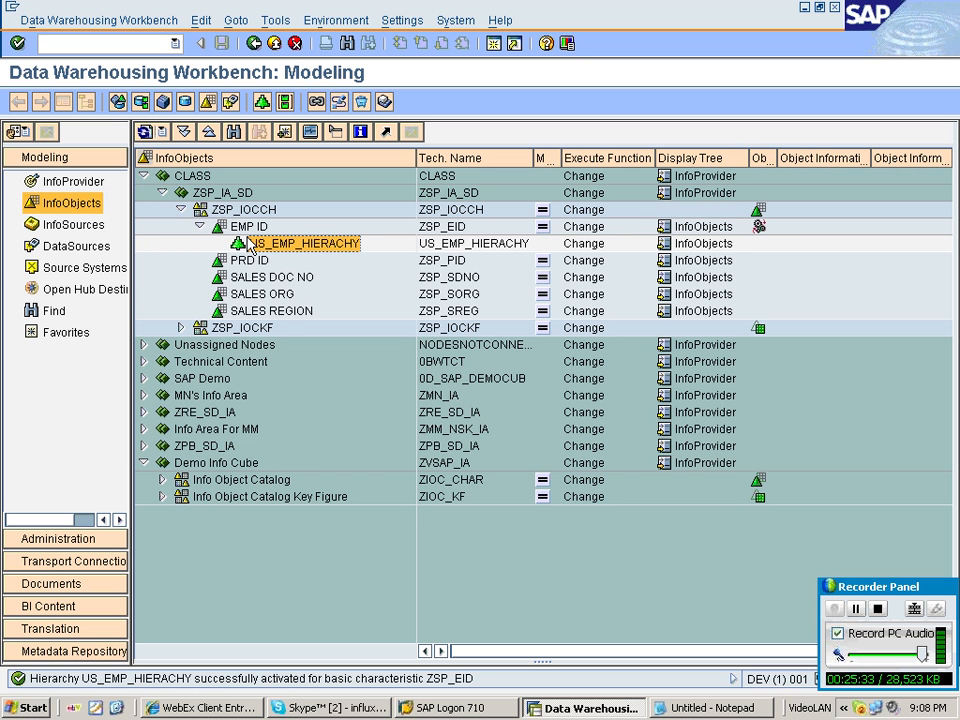
Display the active US_EMP_HIERACHY hierarchy and expand every sales organization node to review the employees.
right_click(301, 246)
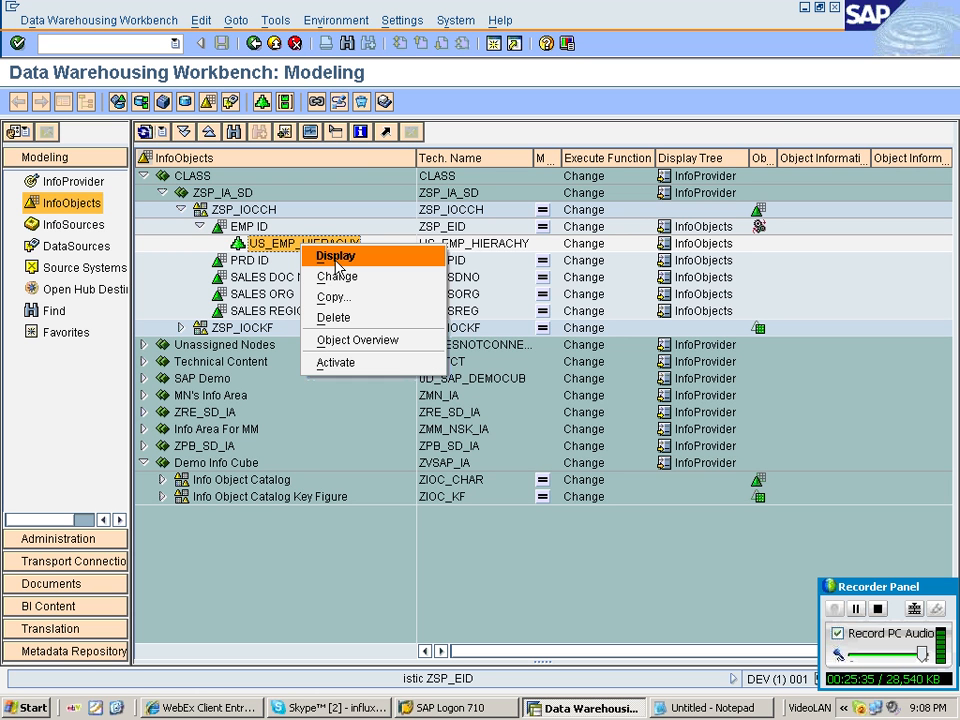
click(336, 258)
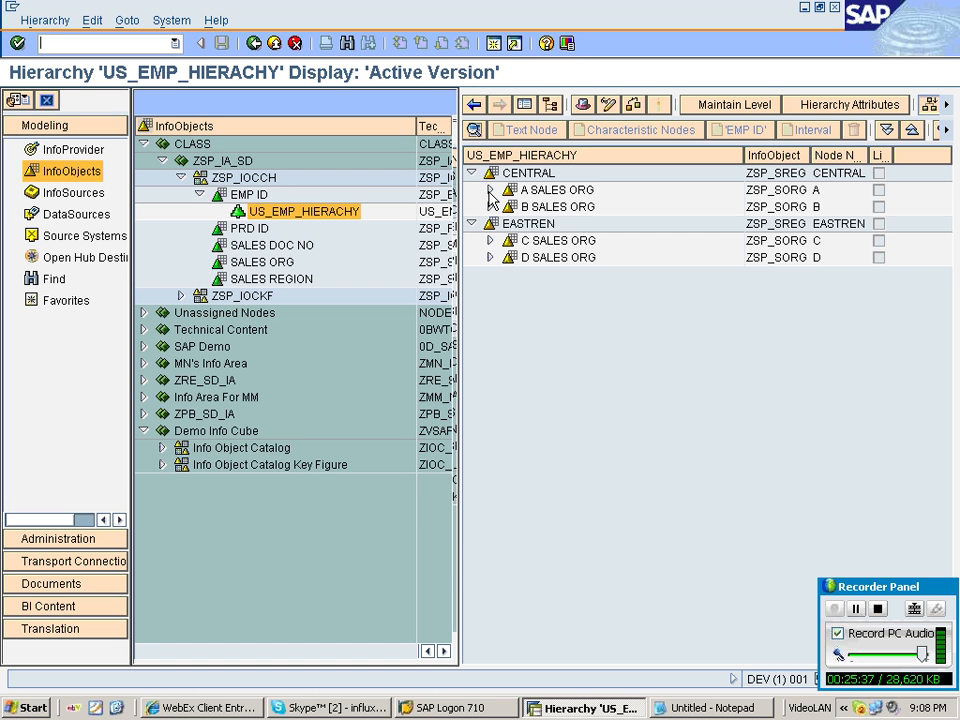
click(490, 190)
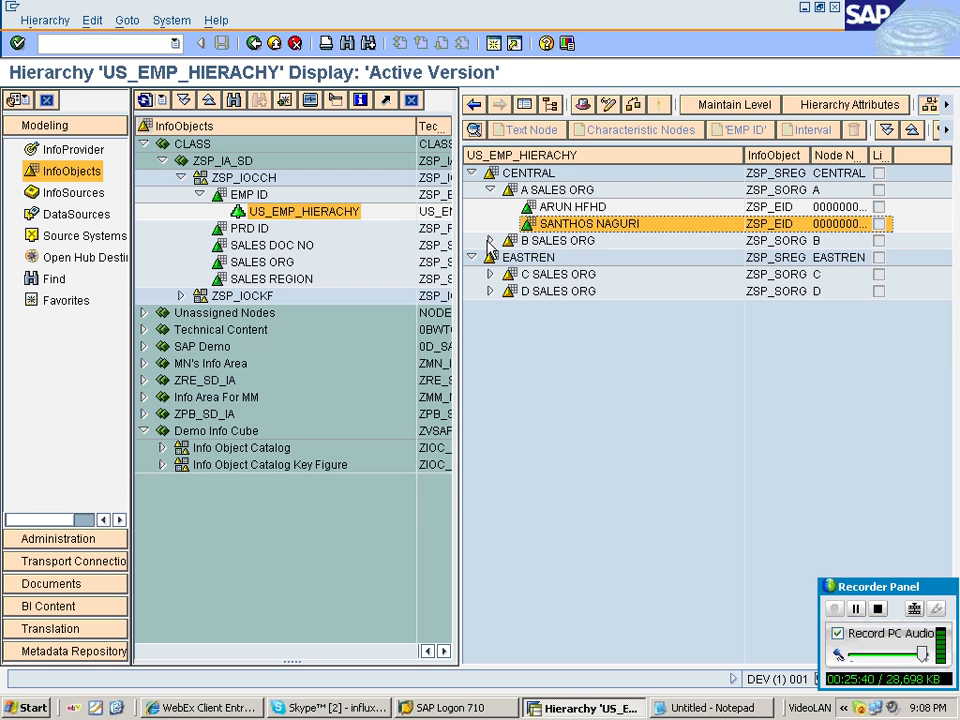
click(490, 241)
click(490, 308)
click(490, 358)
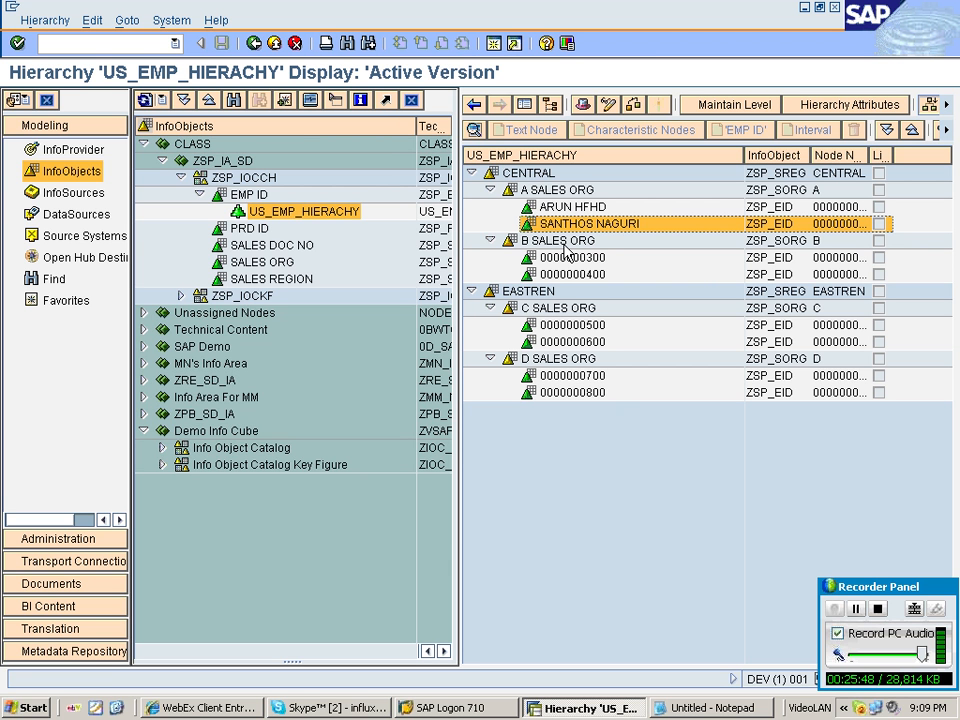
click(574, 258)
click(588, 393)
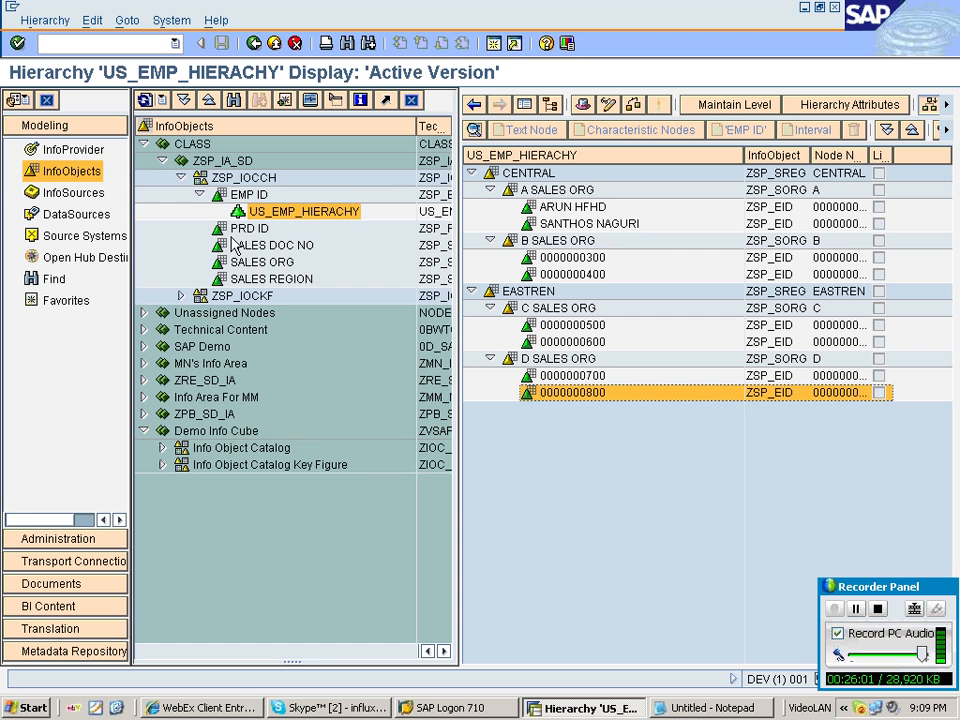
Switch to Notepad and add a heading ###########PRODUCT HIERACHY below the employee notes.
click(249, 232)
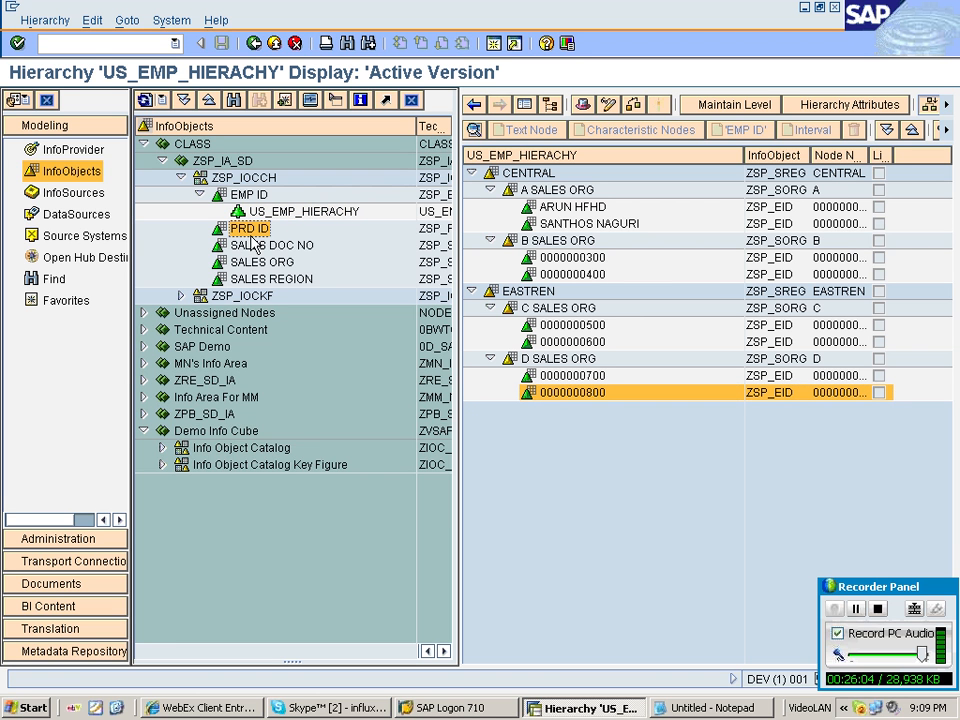
right_click(251, 234)
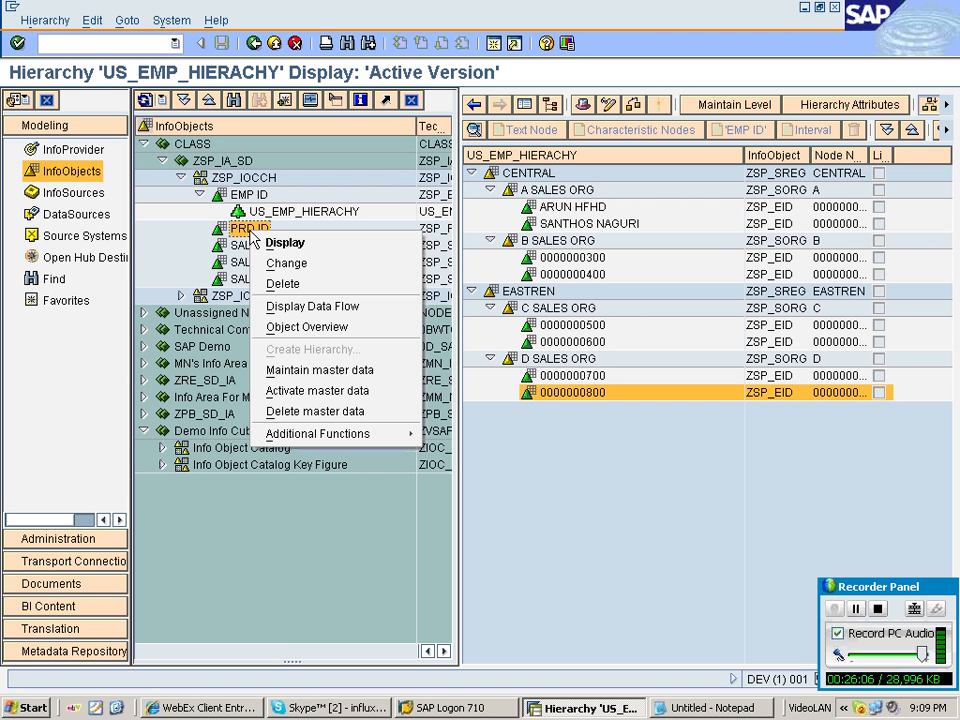
click(687, 708)
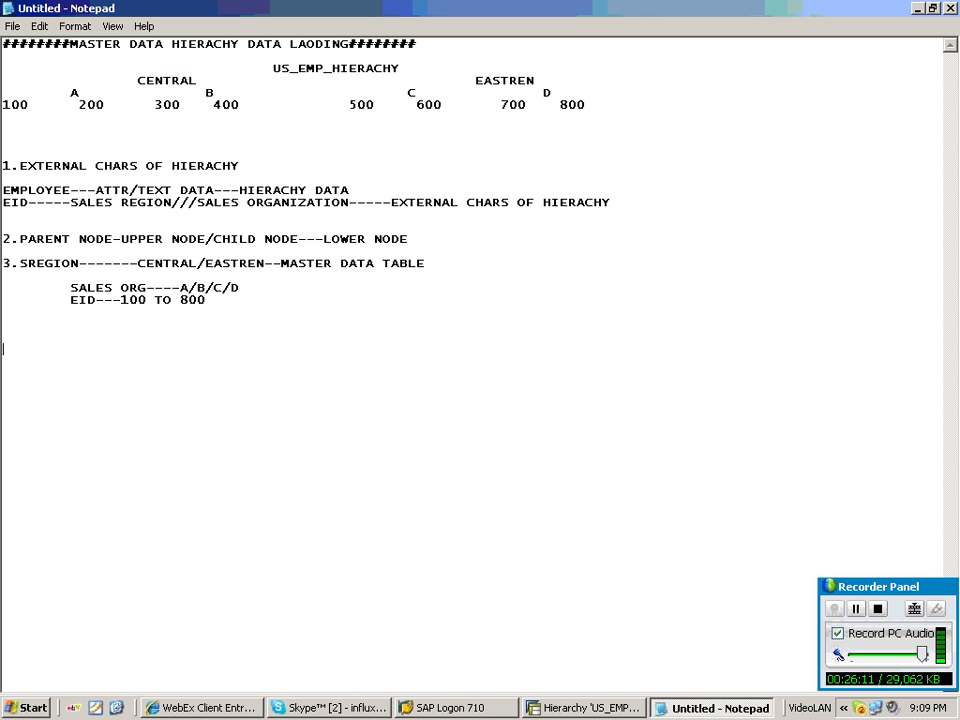
text(PRODUCT )
text(HIE)
text(HIERACHY)
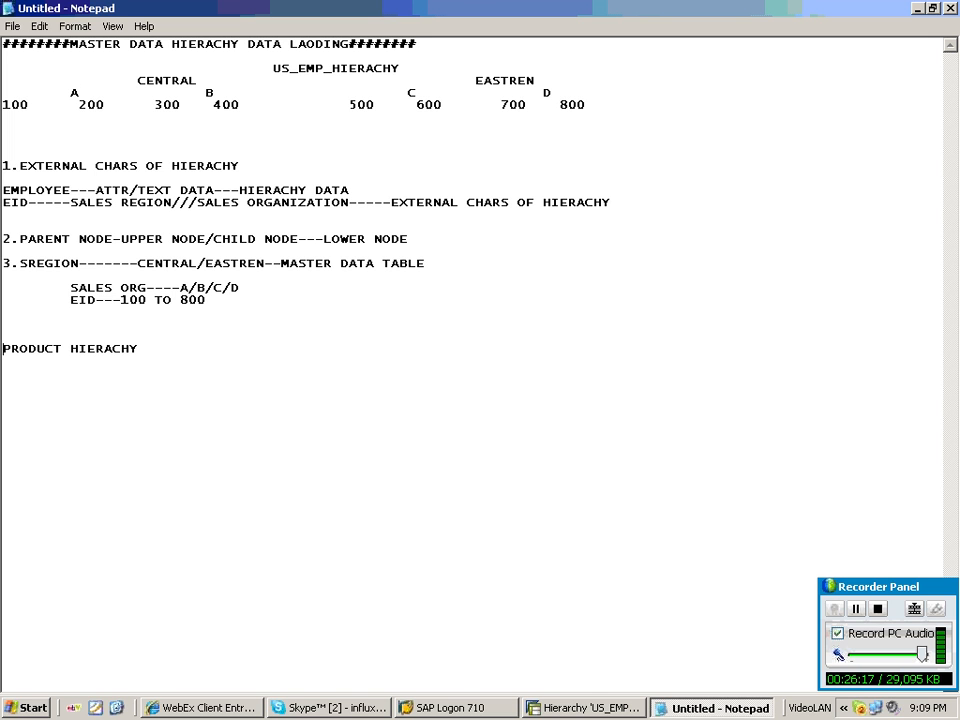
key(Home)
text(###########)
key(End)
key(Return)
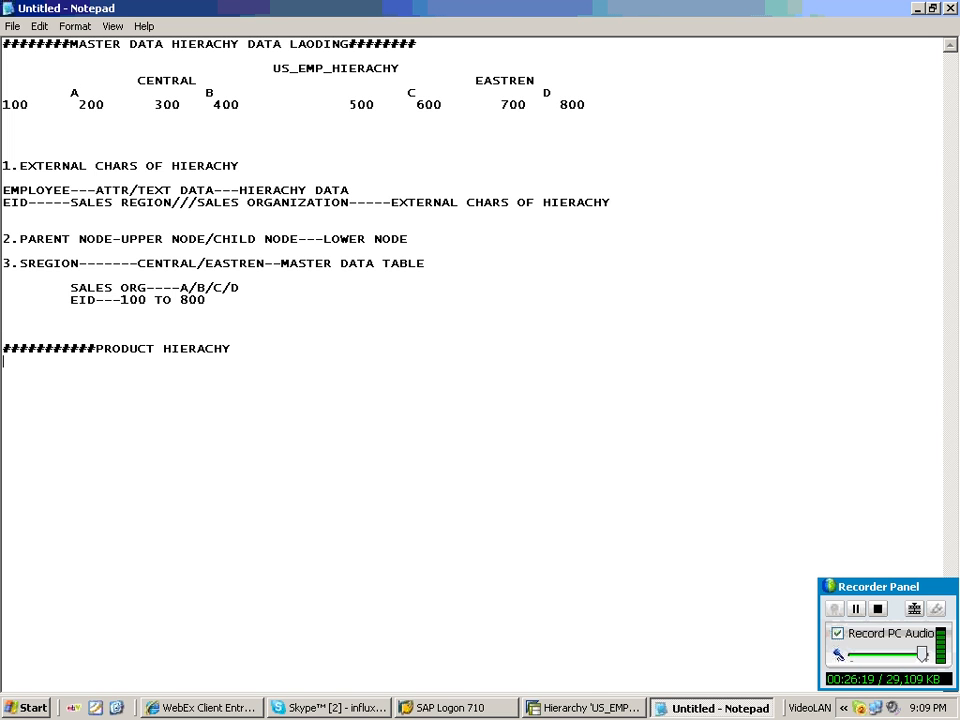
Write PRD_HIERACHY as the product hierarchy's root a few lines below the heading.
key(Return)
key(Return)
key(Return)
key(Tab)
key(Tab)
key(Tab)
text(PRD_HIERACH)
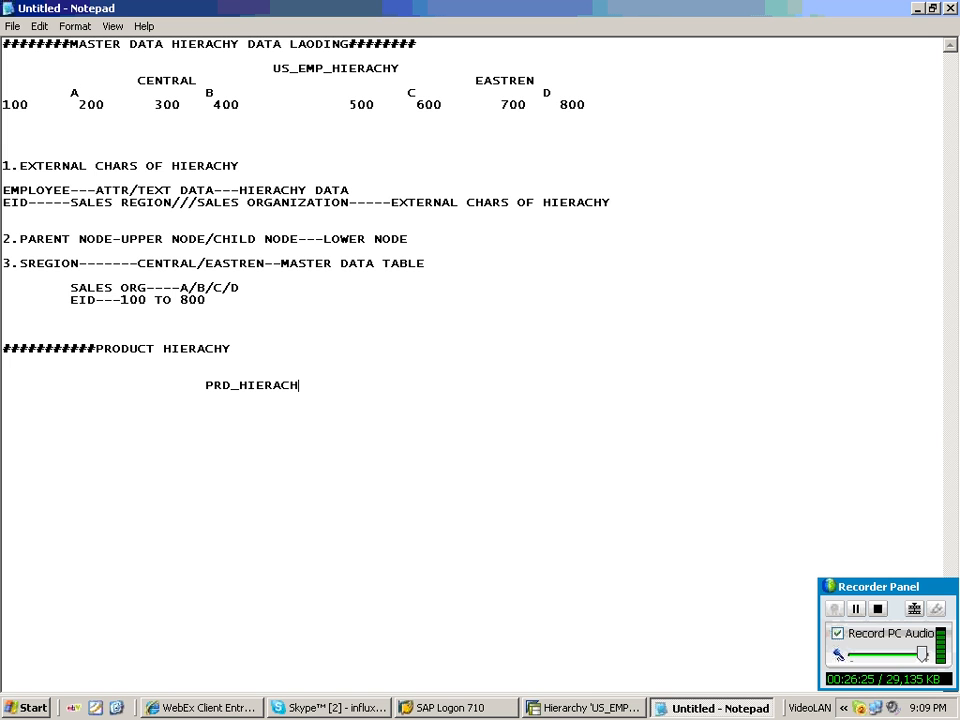
text(Y)
text(###)
key(BackSpace)
key(BackSpace)
key(BackSpace)
Add DESKTOP and LAPTOP as child nodes beneath PRD_HIERACHY.
key(Return)
key(Tab)
key(Tab)
text(DESKTOP)
key(Tab)
key(Tab)
key(Tab)
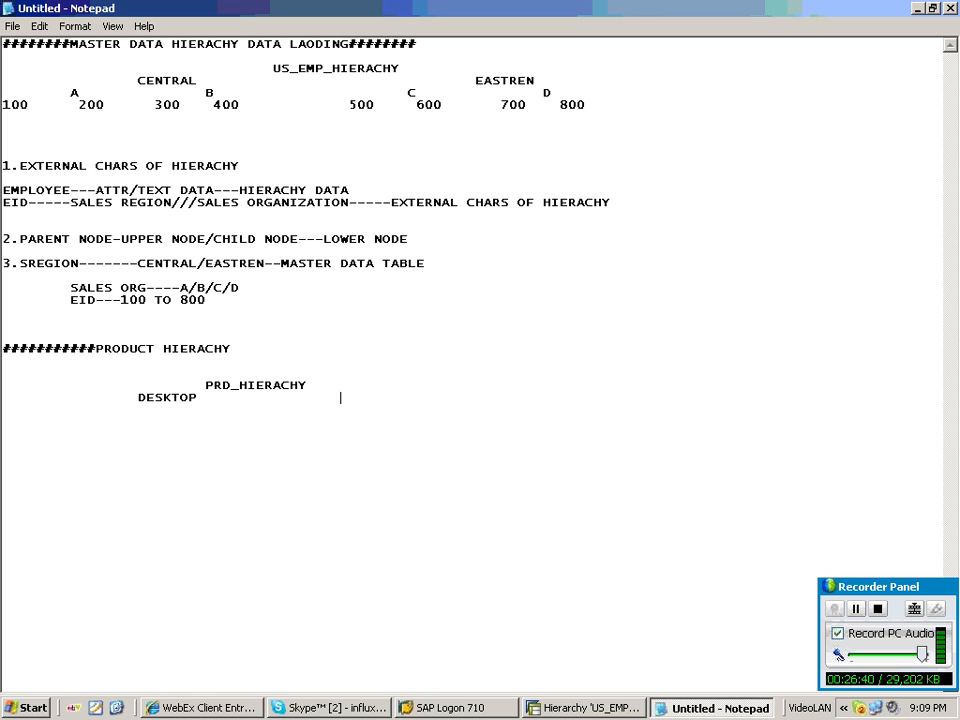
text(LAPTOP)
Add products 11 and 12 under DESKTOP and 13 and 14 under LAPTOP.
key(Return)
key(Tab)
text(P11)
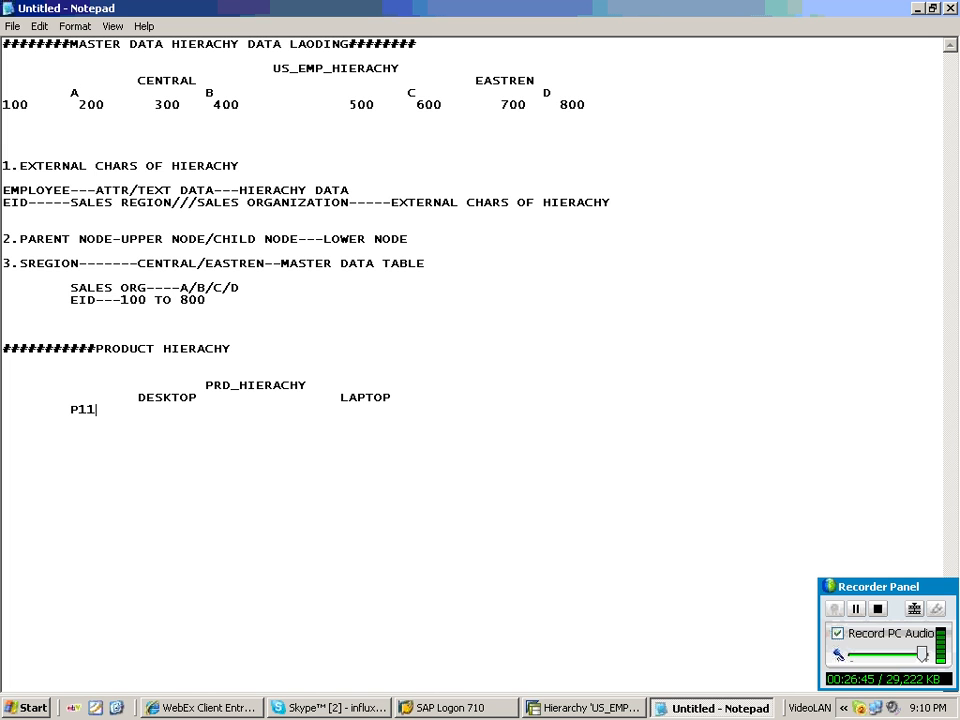
key(Tab)
key(BackSpace)
key(BackSpace)
key(BackSpace)
key(BackSpace)
text(11)
key(Tab)
key(Tab)
text(12)
key(Tab)
text(13)
key(Tab)
key(Tab)
text(14)
Add the note PID--PGRUP--EXTENAL CHAR beneath the product layout.
key(Return)
key(Return)
text(PID--)
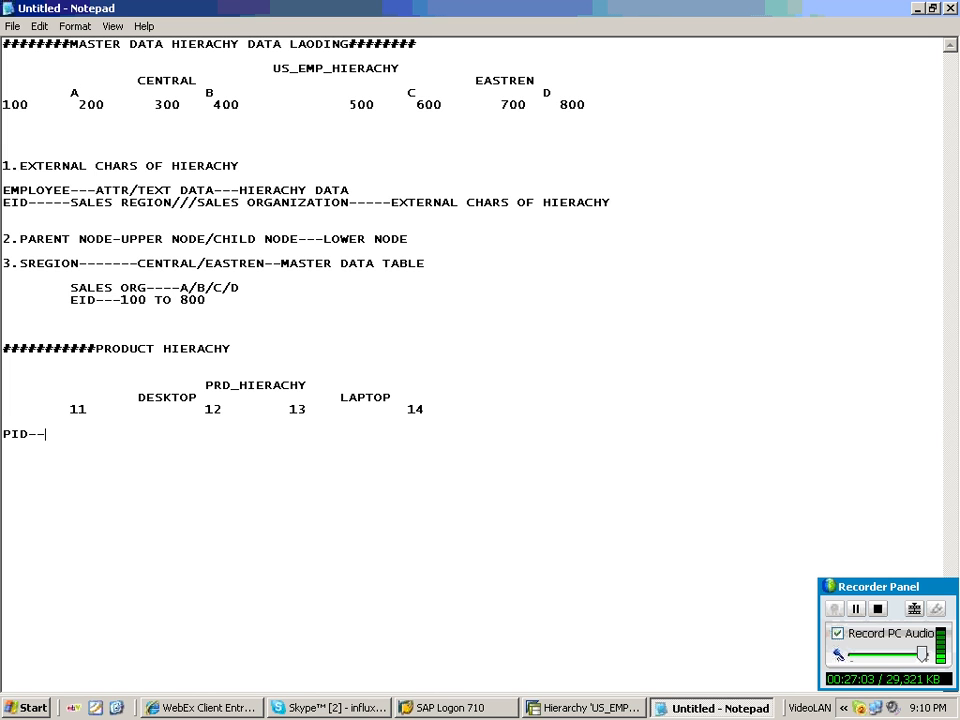
text(PGRUP--E)
text(XTENAL CHAR)
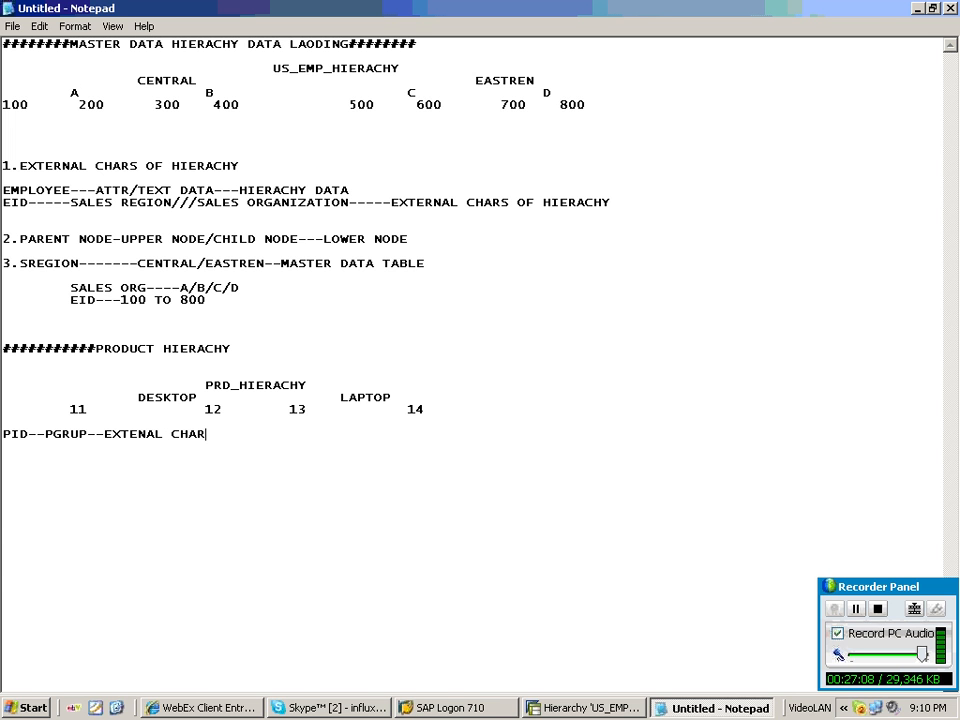
Return to the PRD ID characteristic to review its attributes, then open the ZSP_IOCCH InfoObject catalog.
key(alt+Tab)
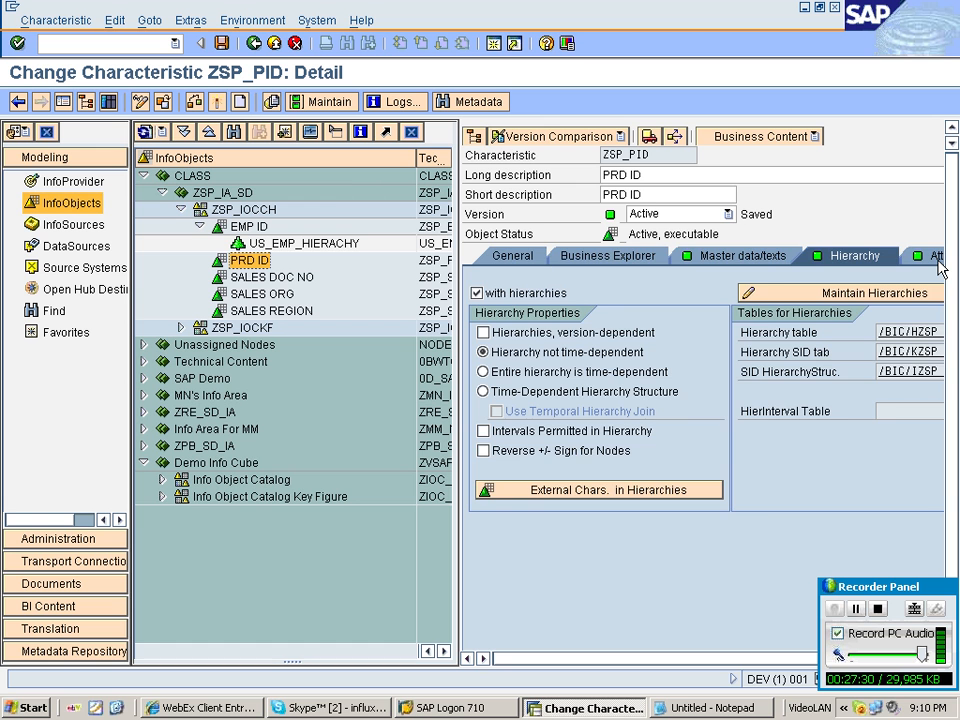
click(937, 257)
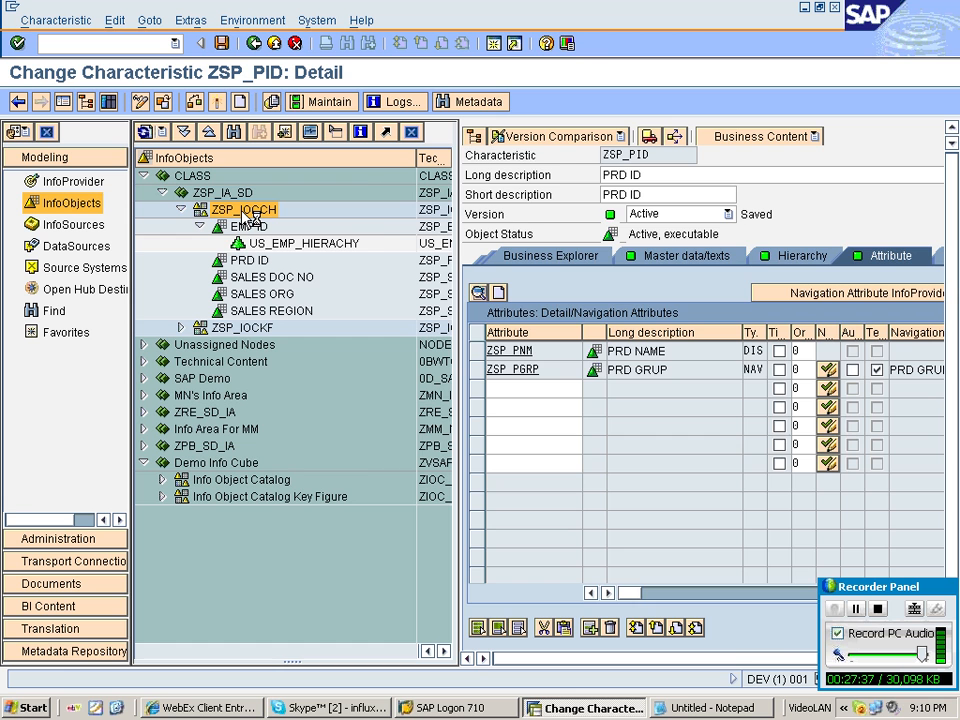
double_click(246, 214)
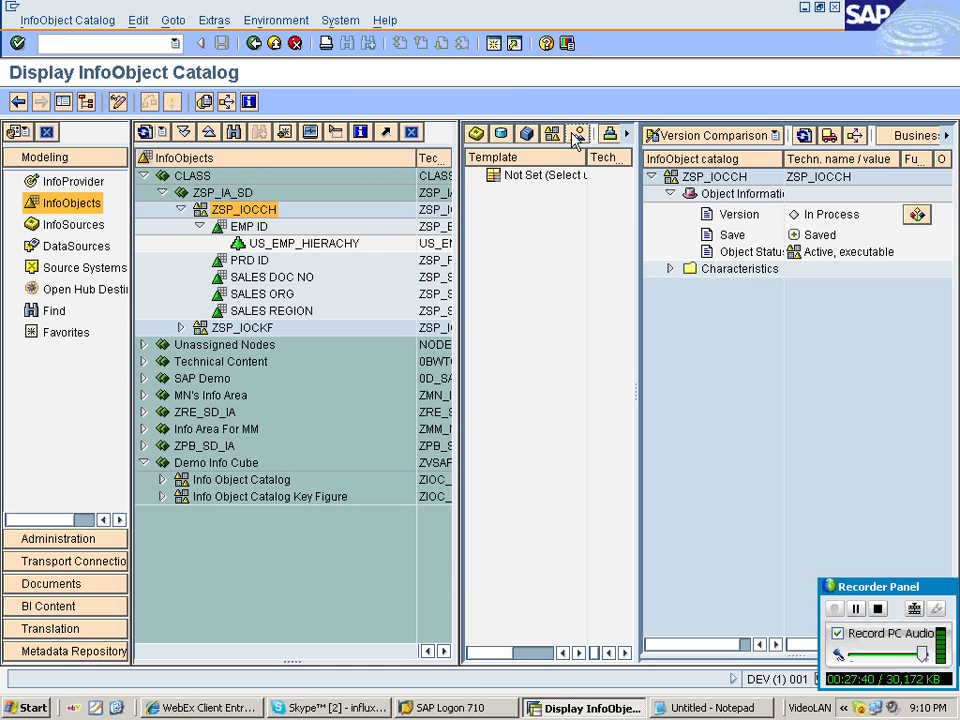
Add the PRD GRUP characteristic ZSP_PGRP to the ZSP_IOCCH InfoObject catalog and activate the catalog.
click(577, 136)
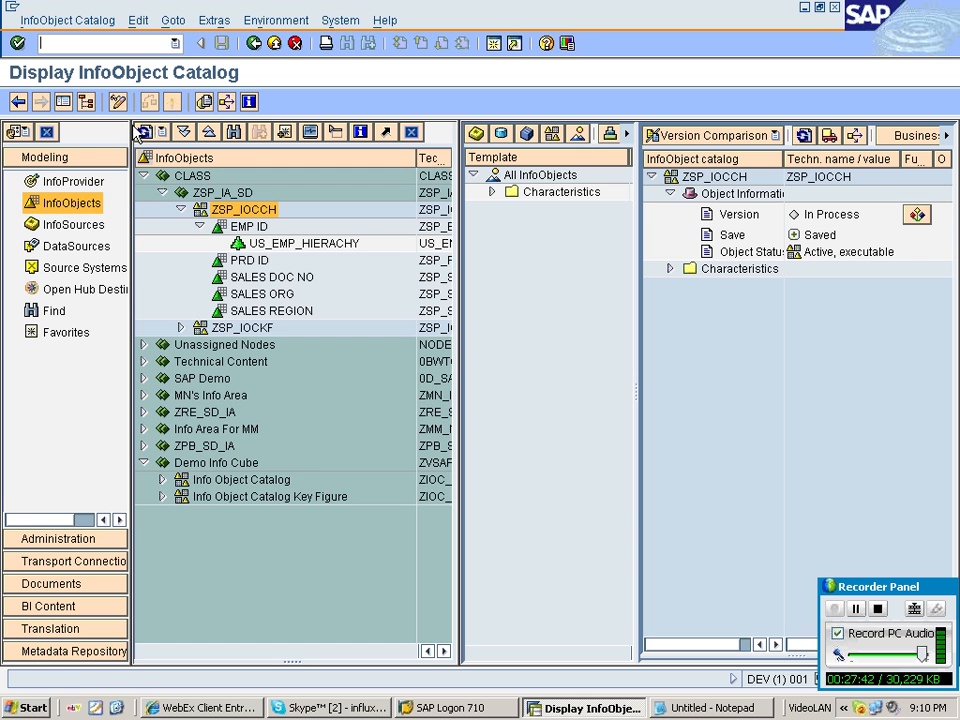
key(ctrl+F1)
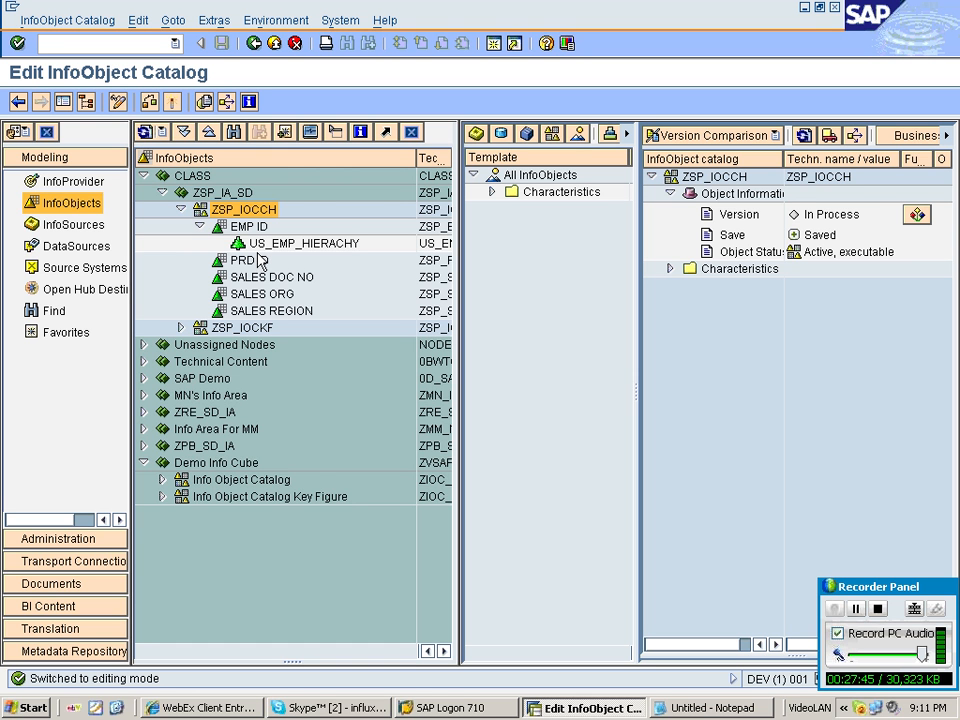
click(491, 191)
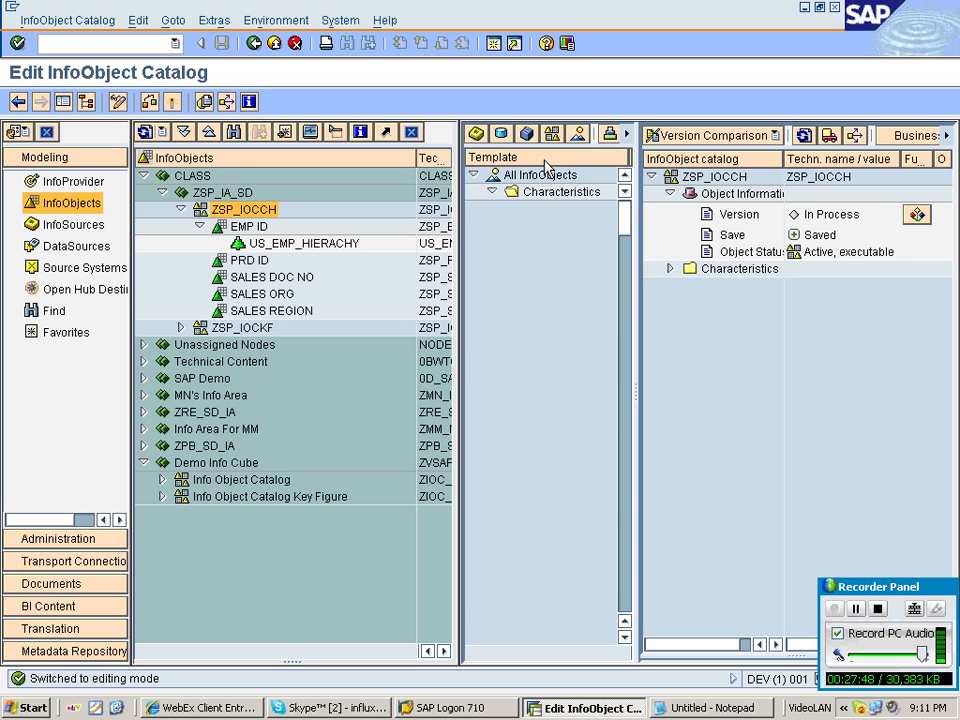
click(233, 132)
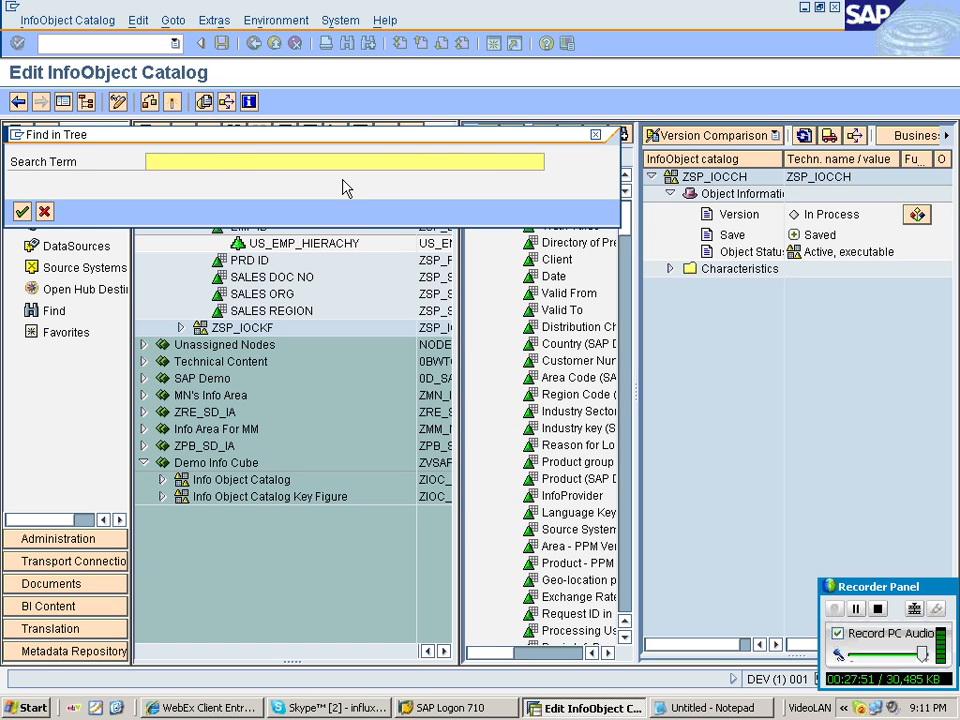
text(ZSP_PGRP)
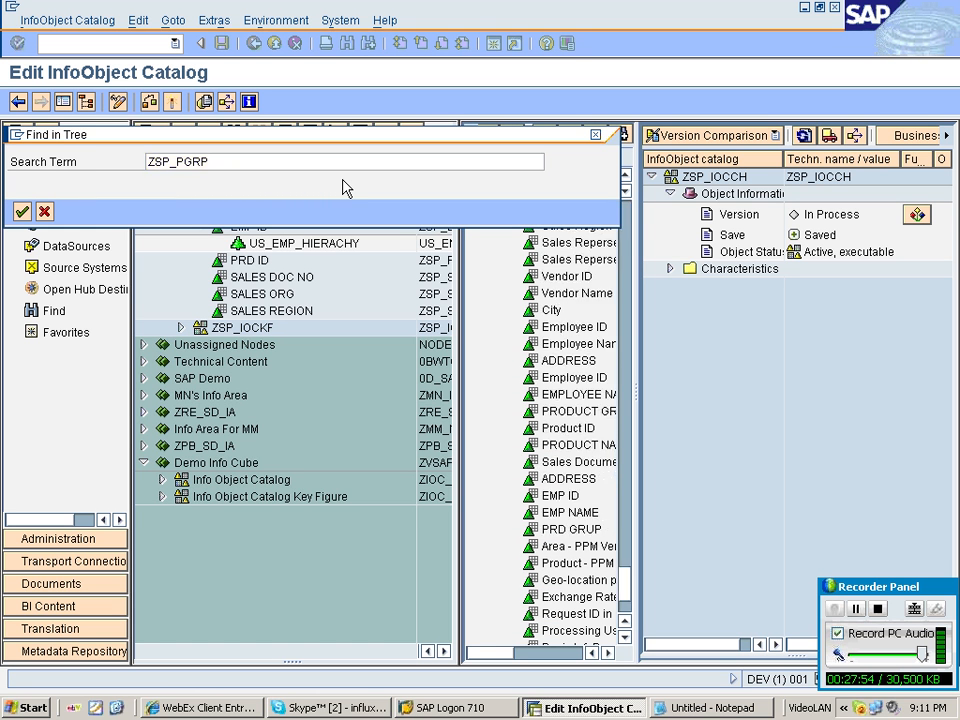
key(Return)
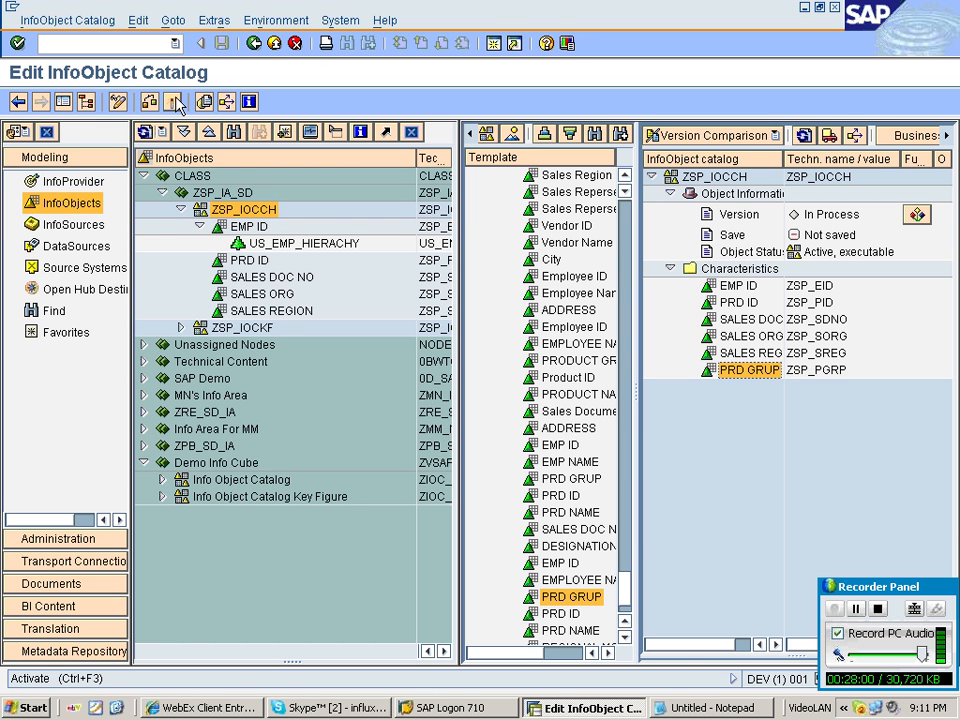
click(175, 102)
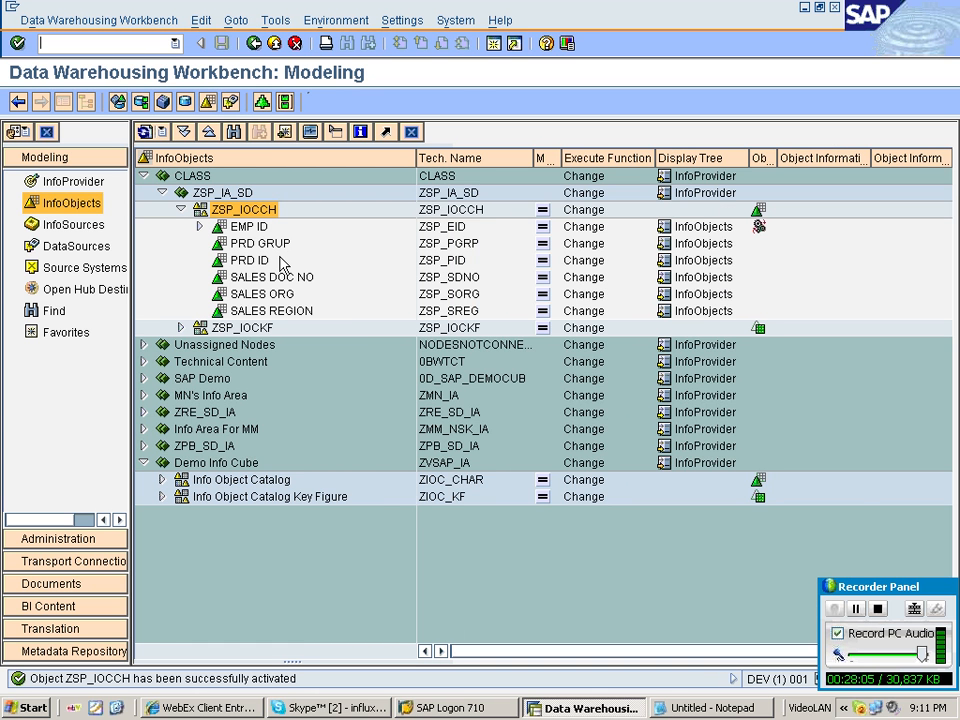
Open the PRD ID characteristic and inspect its hierarchy settings and external characteristics in hierarchies.
double_click(283, 262)
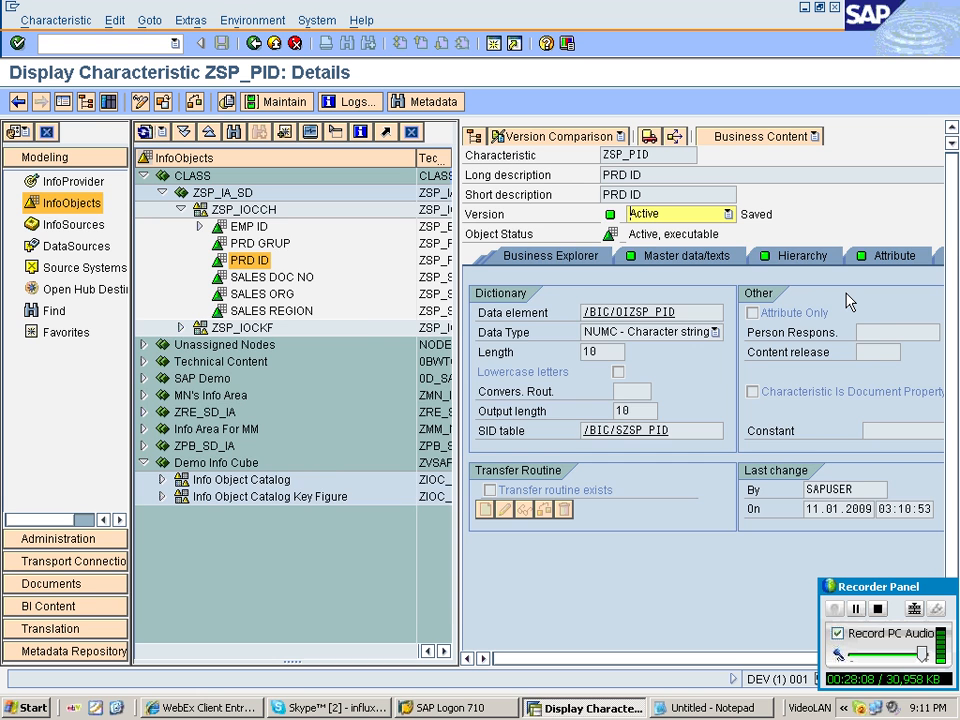
click(802, 255)
click(690, 489)
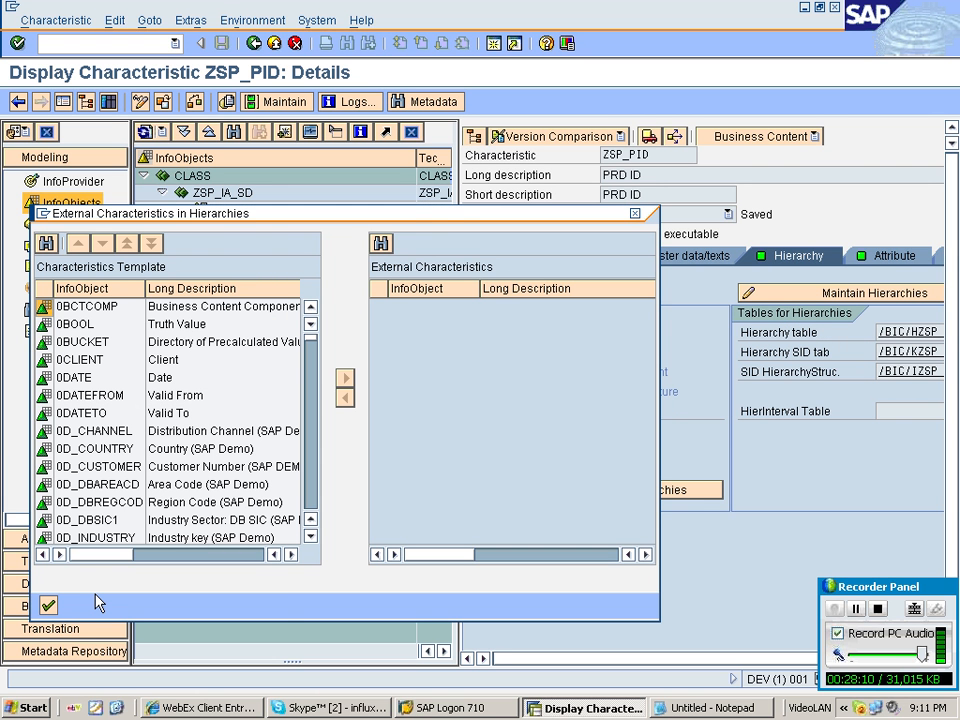
click(47, 605)
click(139, 101)
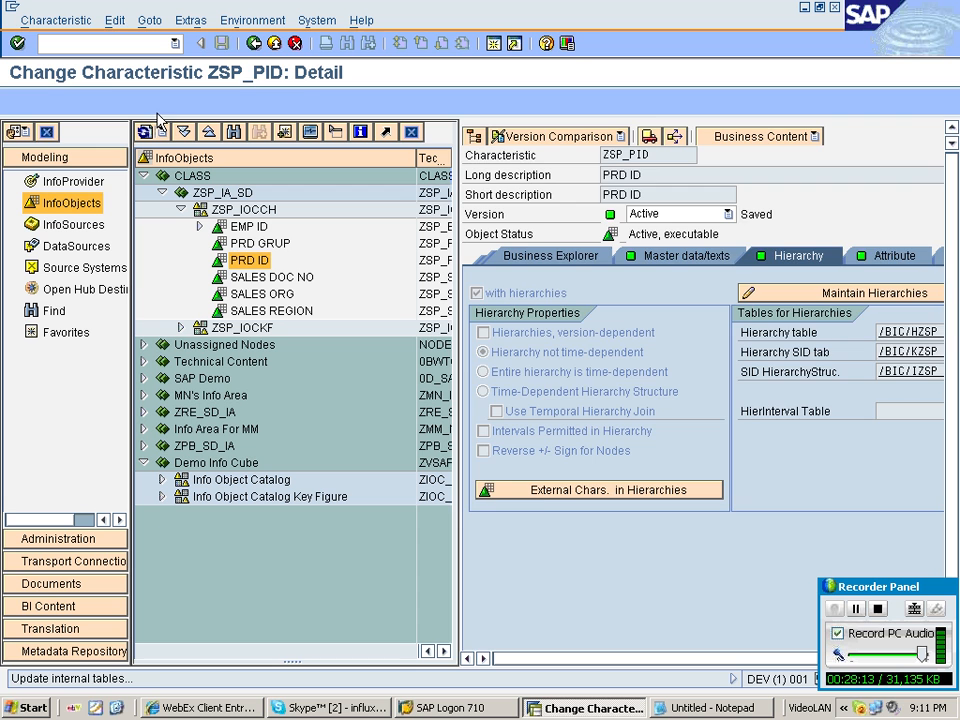
key(F3)
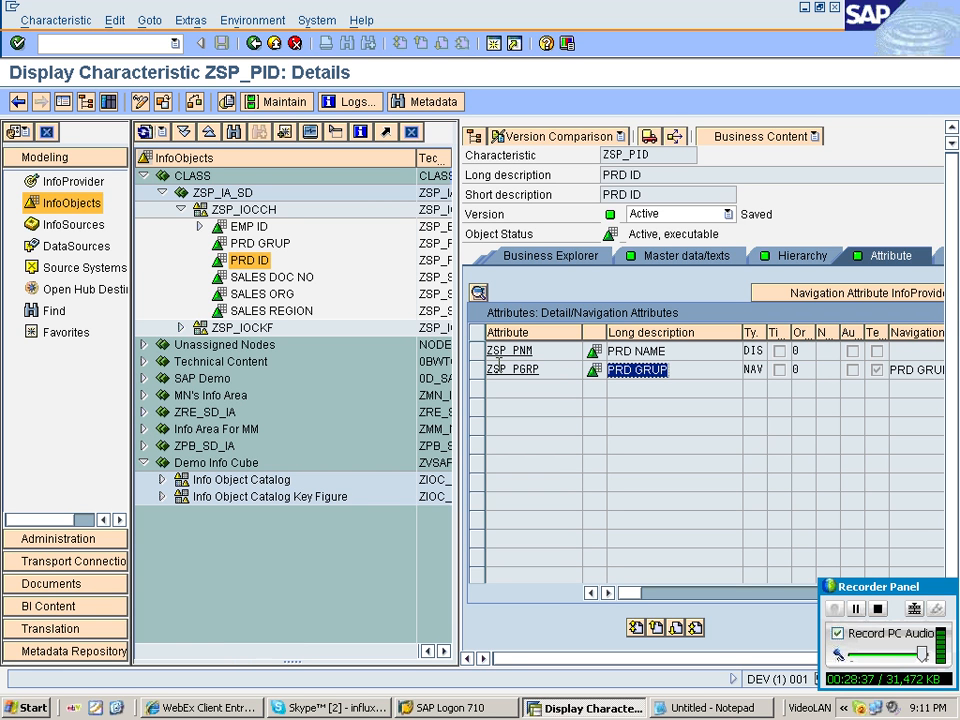
click(270, 211)
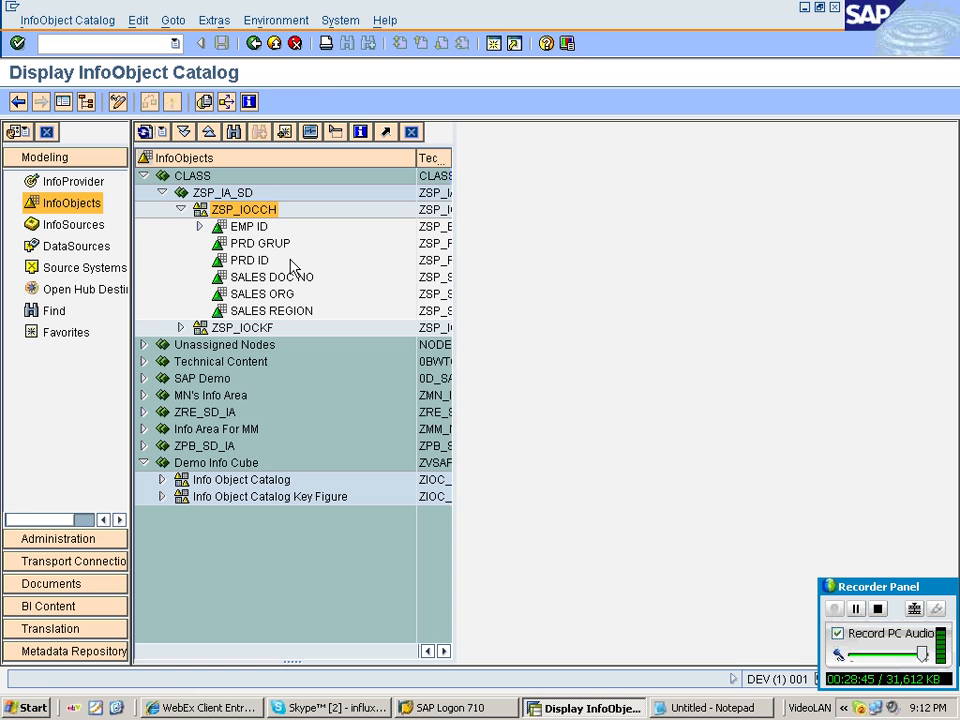
Open PRD ID in change mode and search the hierarchy external characteristics template for ZSP_PGRP.
double_click(250, 260)
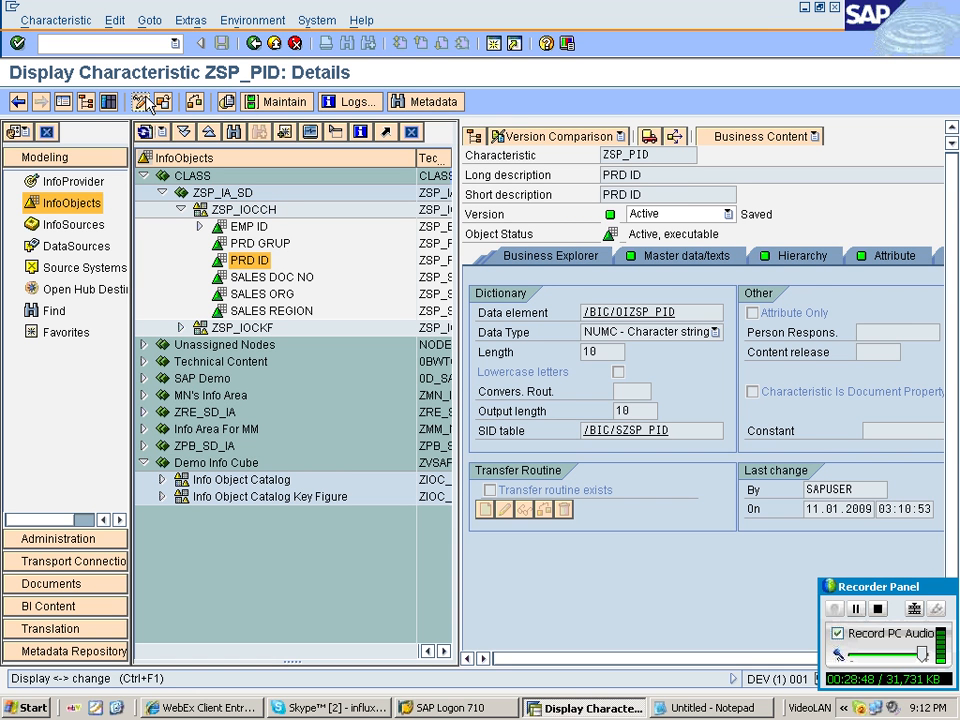
click(144, 103)
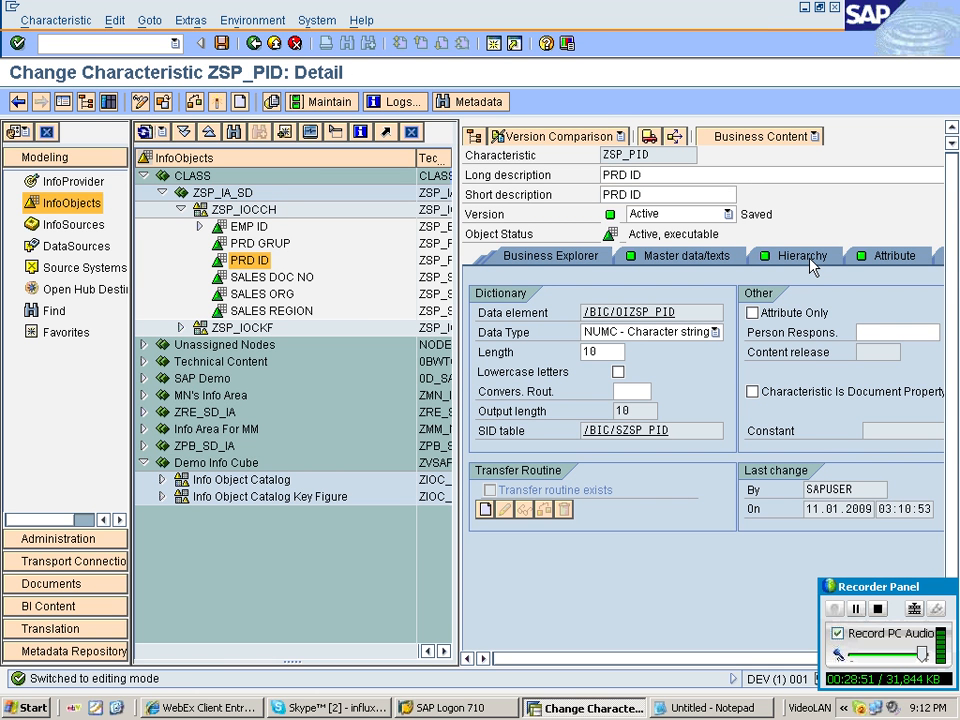
click(802, 256)
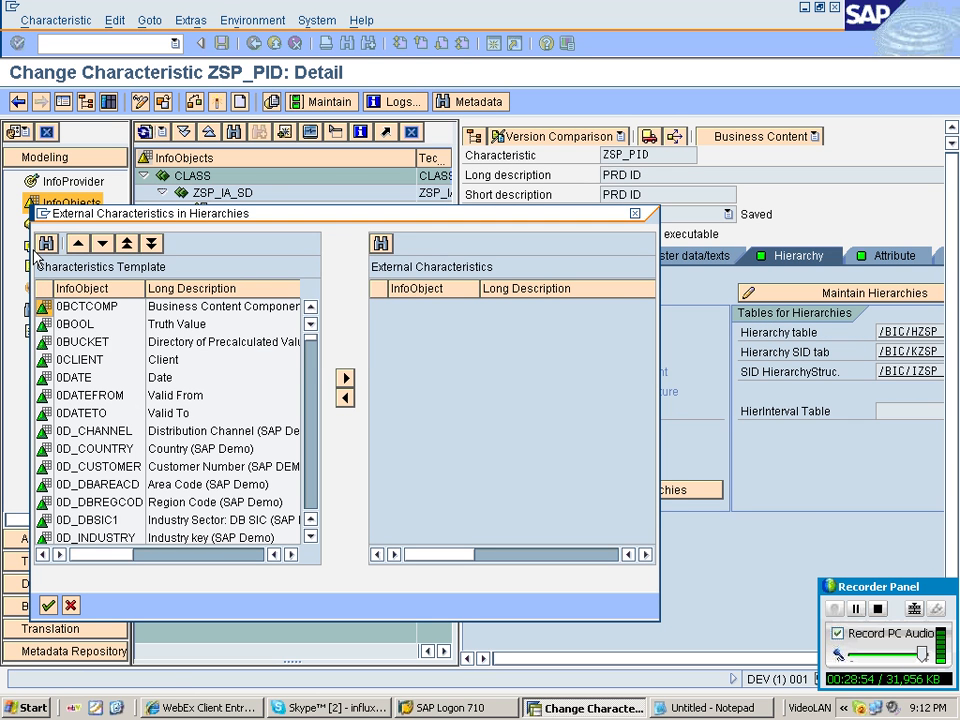
click(46, 243)
text(ZSP_P)
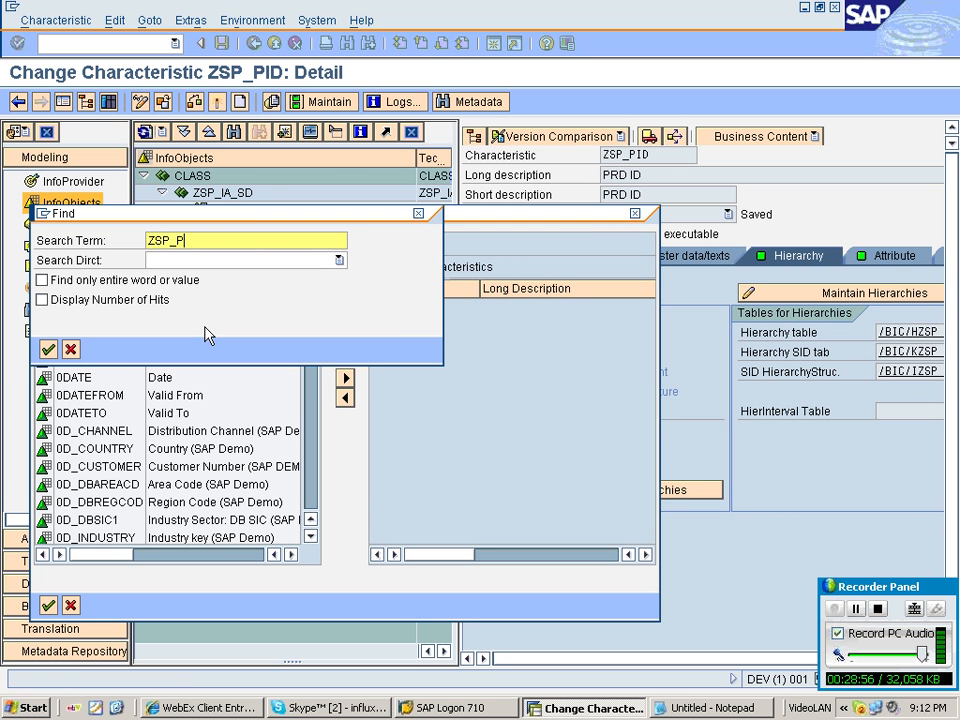
text(GRP)
key(Return)
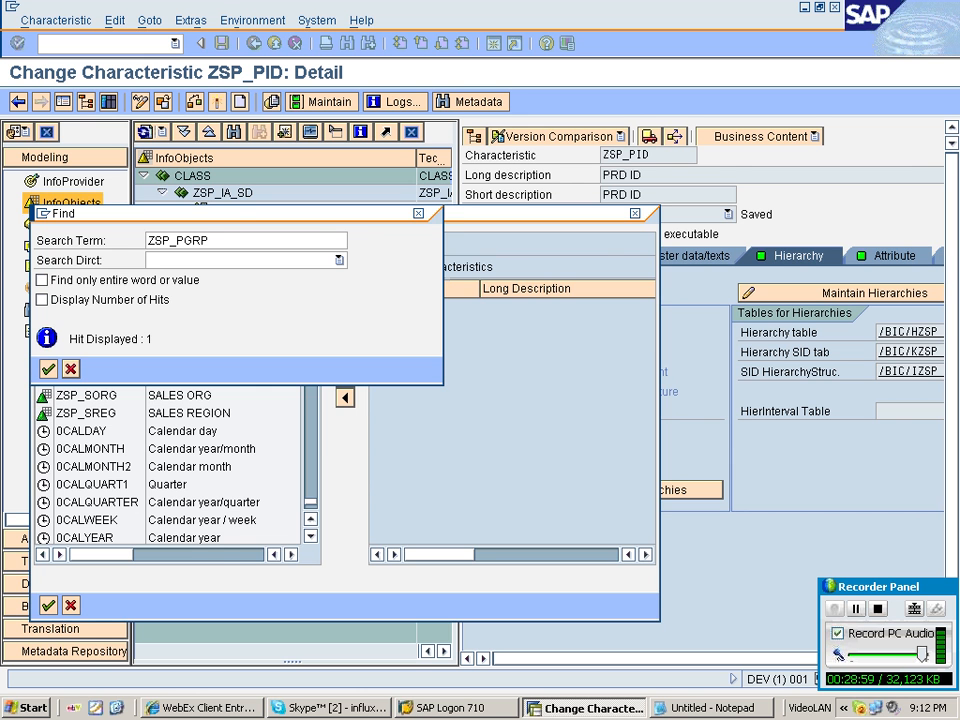
key(Return)
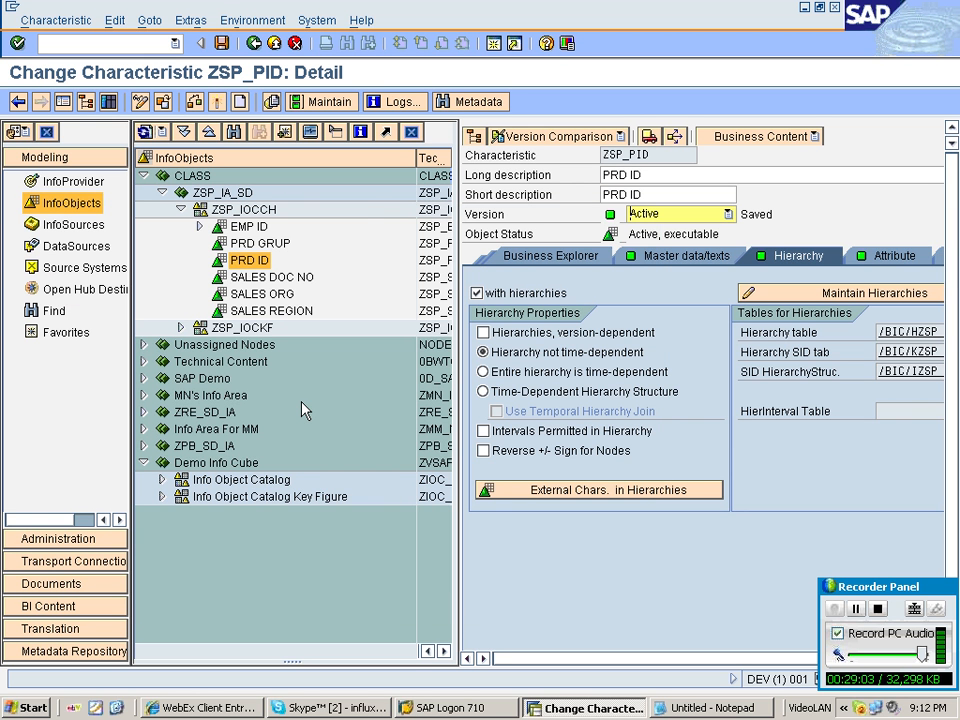
Add ZSP_PGRP as an external characteristic in PRD ID's hierarchies and activate the characteristic.
click(598, 489)
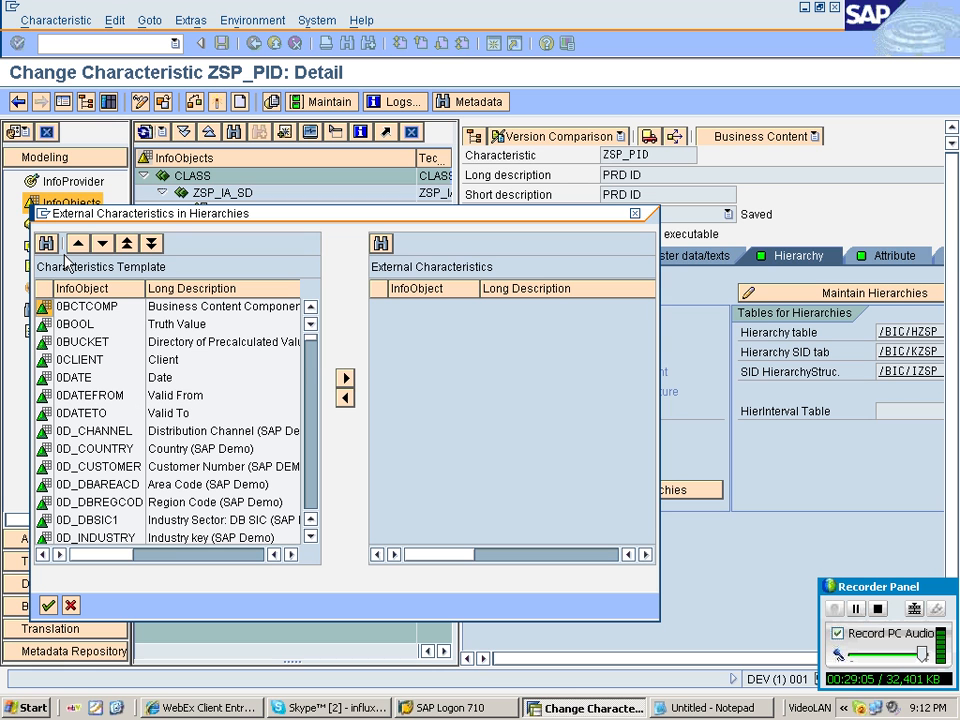
click(46, 243)
text(ZSP)
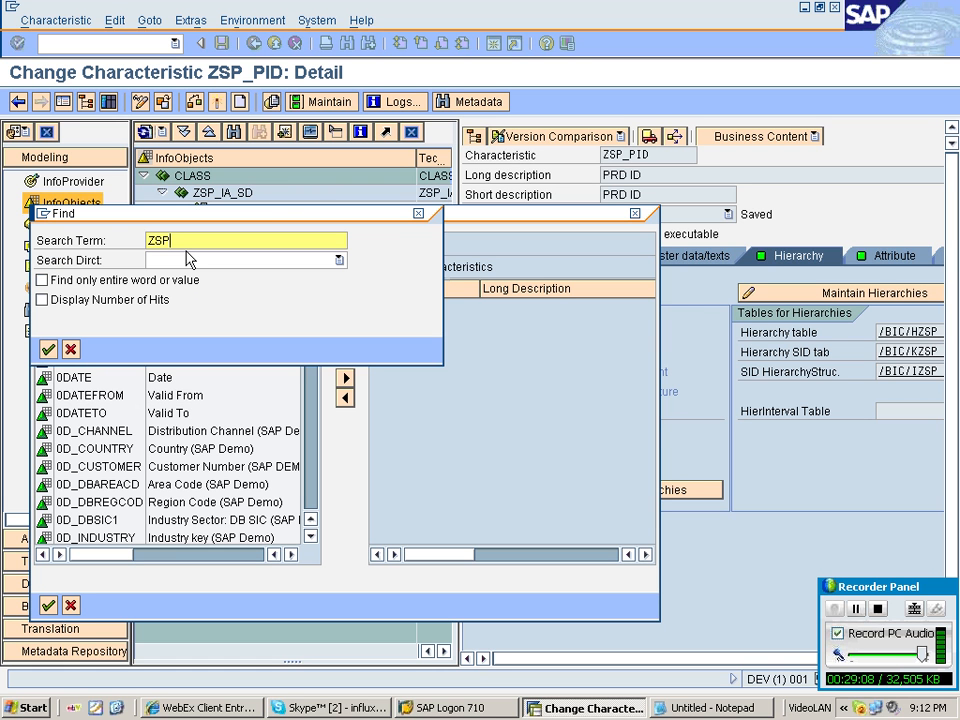
text(_PGRP)
key(Return)
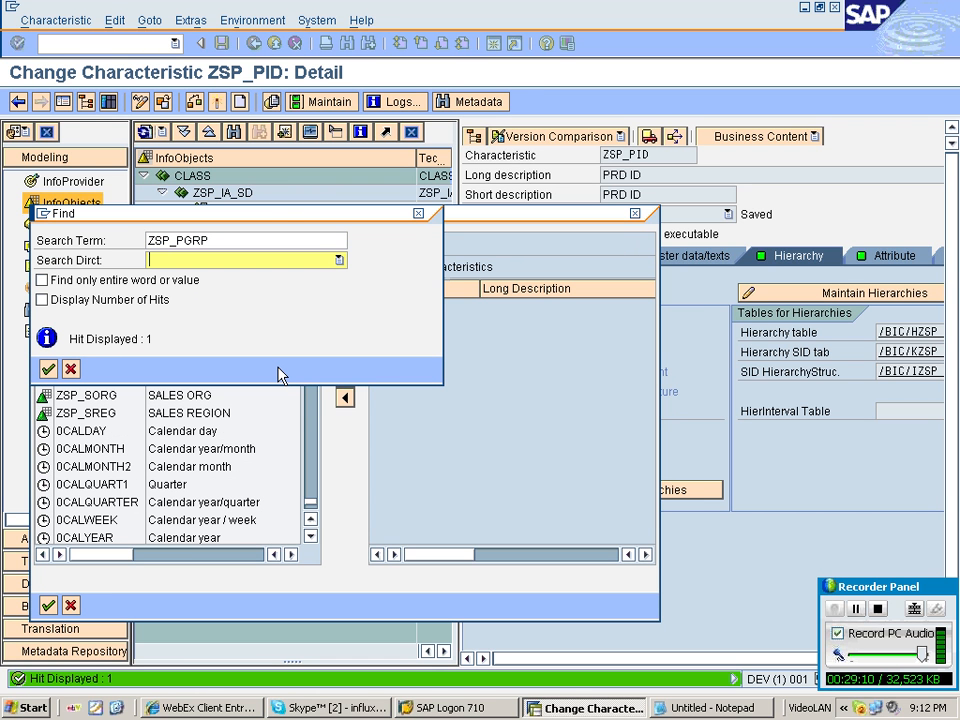
key(Return)
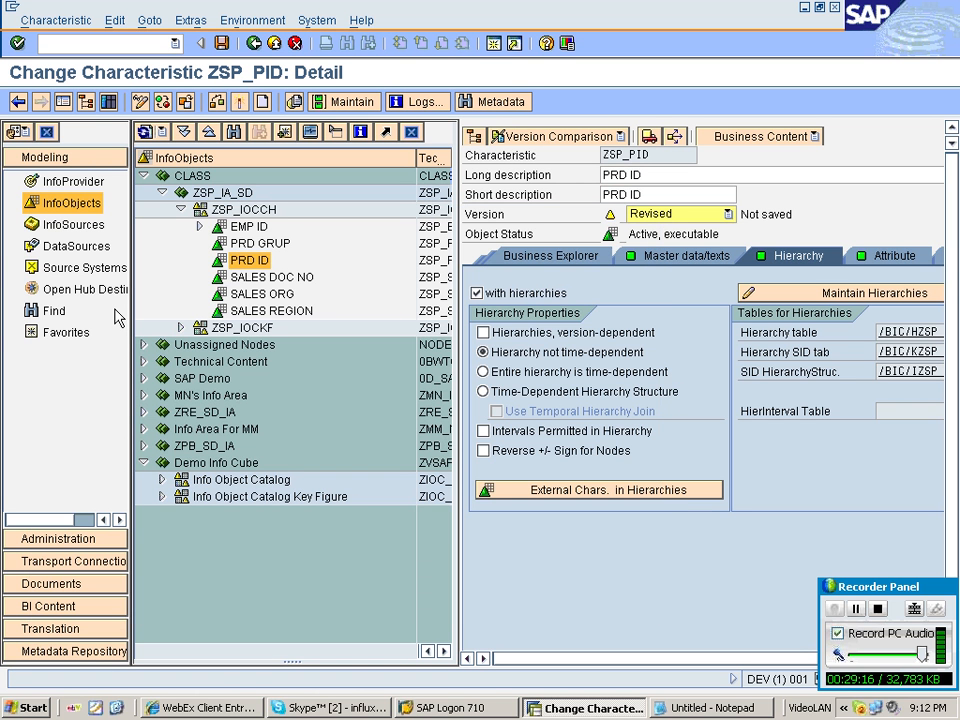
key(ctrl+F3)
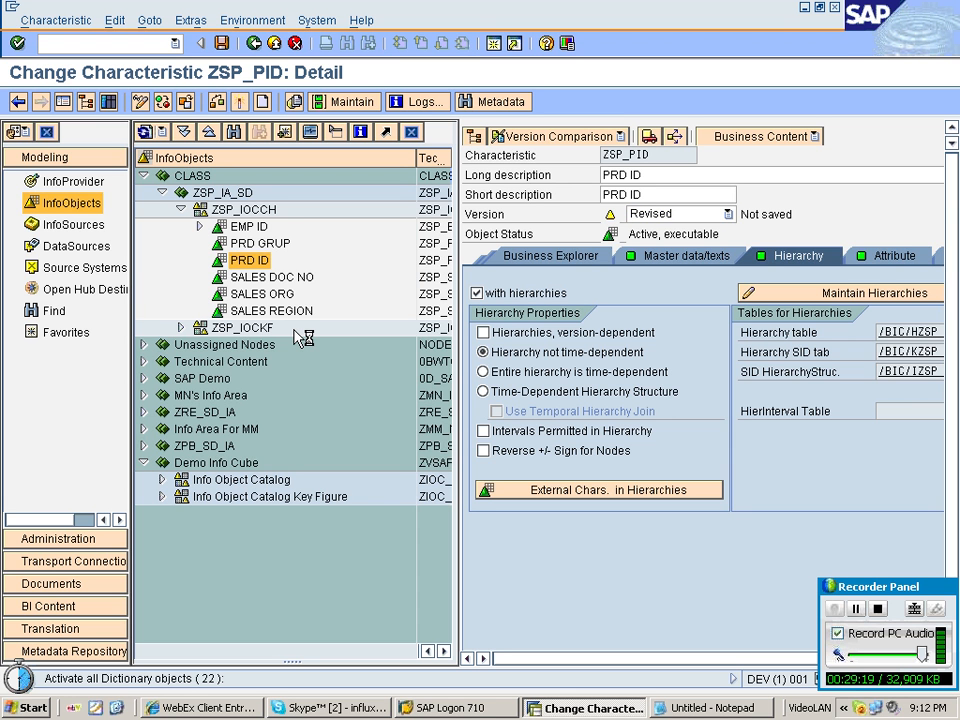
Maintain PRD GRUP master data, creating records DESKTOP and LAPTOP with matching short descriptions.
right_click(262, 250)
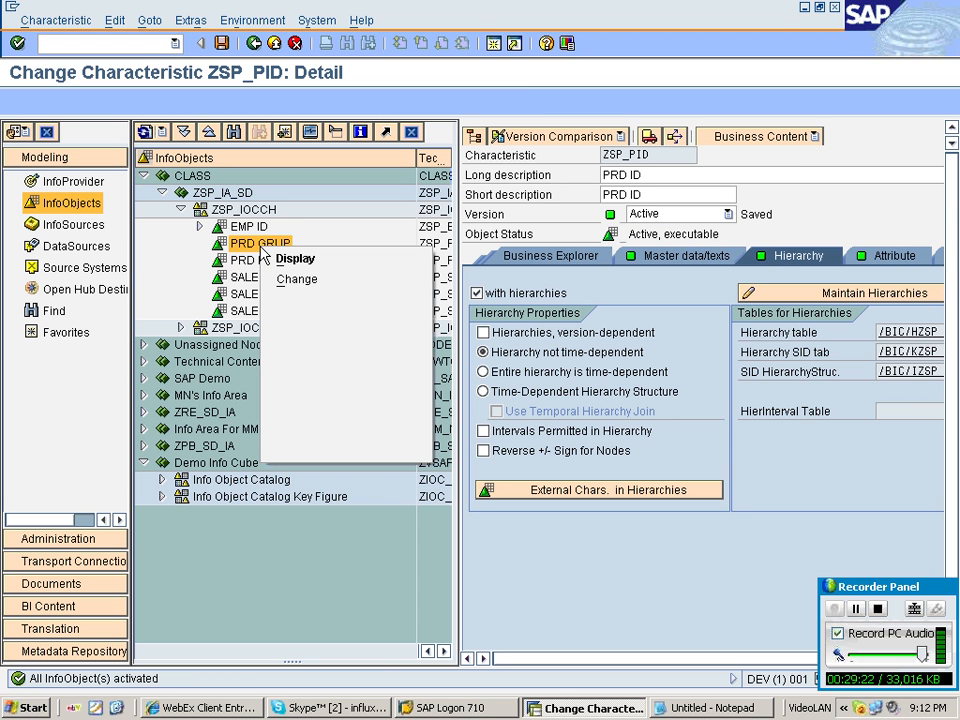
click(262, 254)
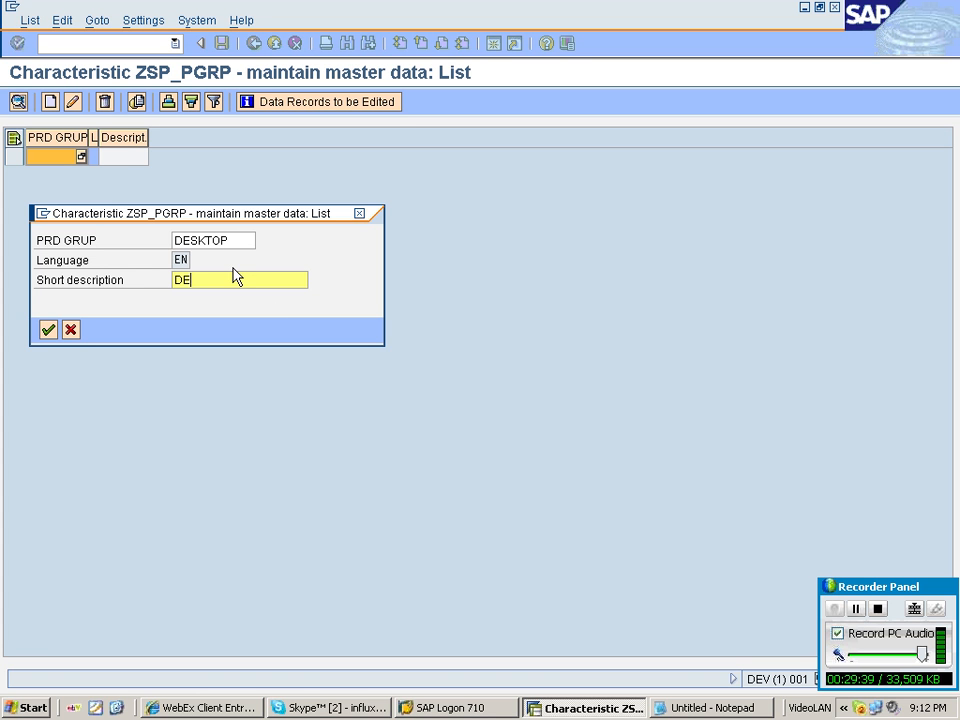
text(SKTO)
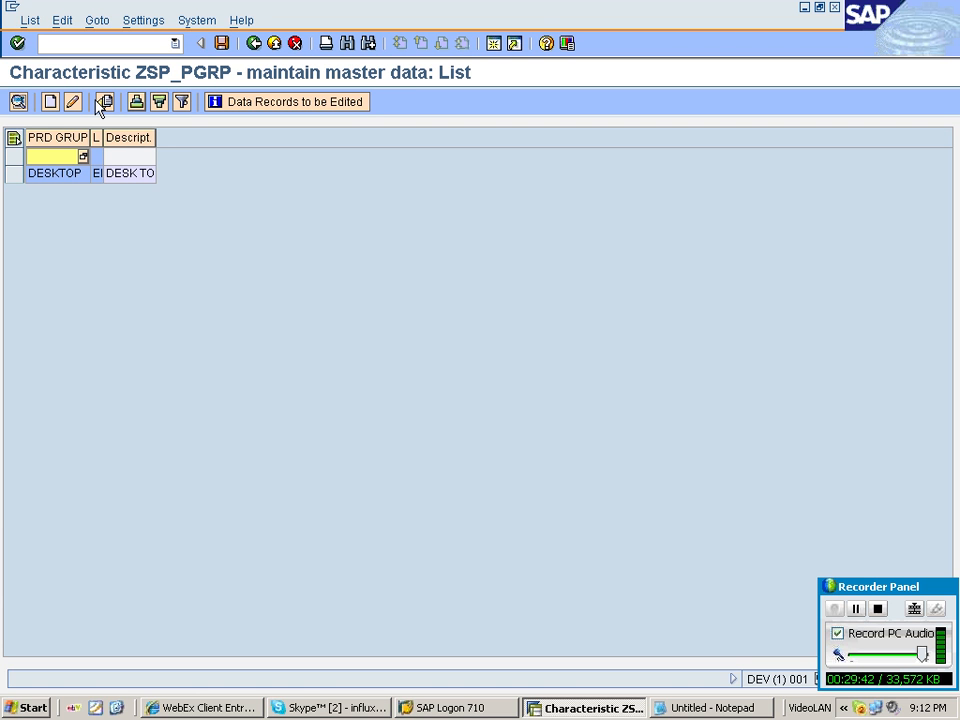
click(104, 102)
text(LAP)
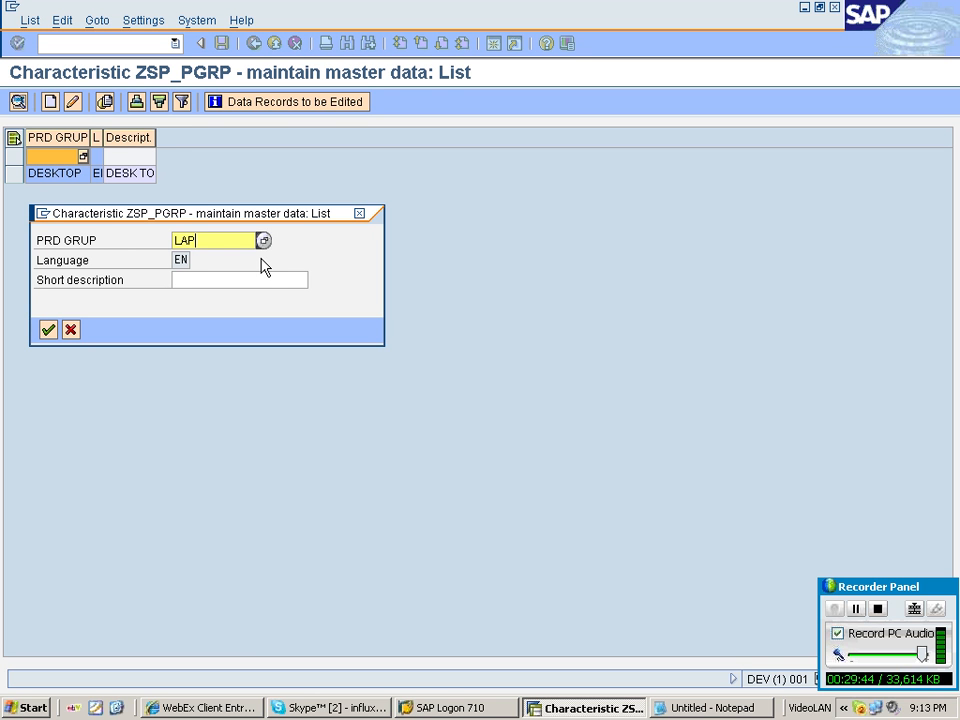
text(TOP)
key(Tab)
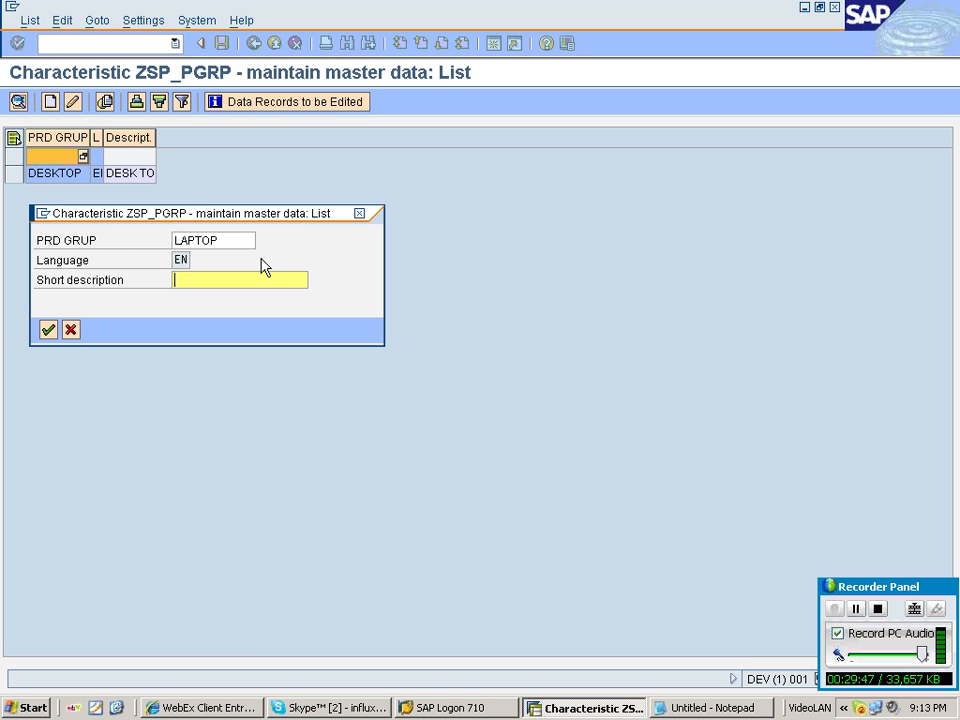
text(LAPTOP)
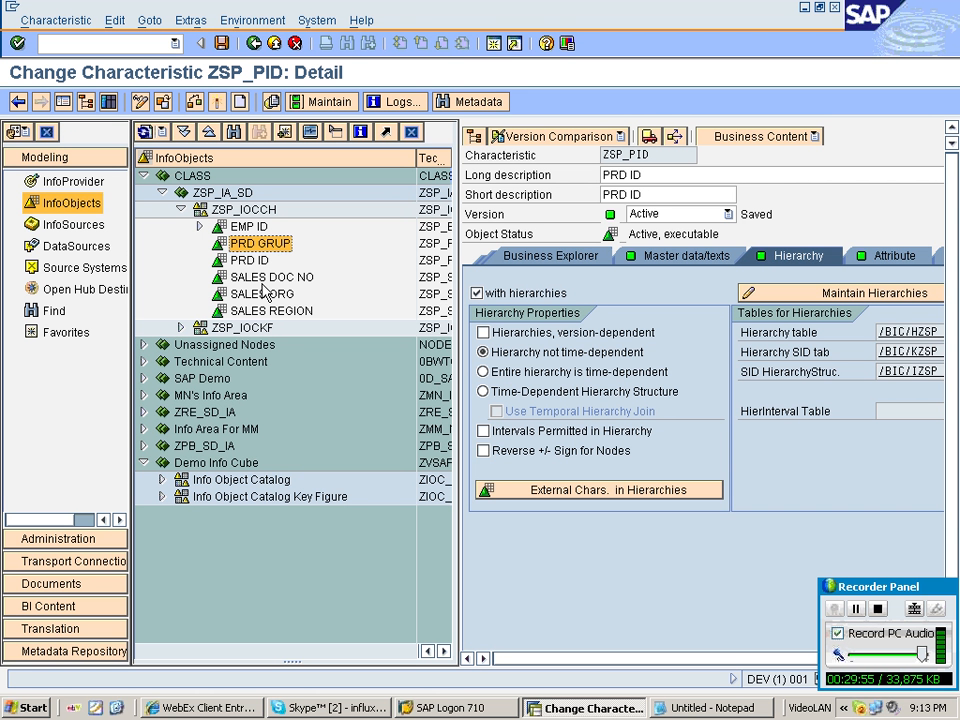
Maintain PRD ID master data, creating product records 12, 13 and 14, save, and return to the workbench.
click(250, 261)
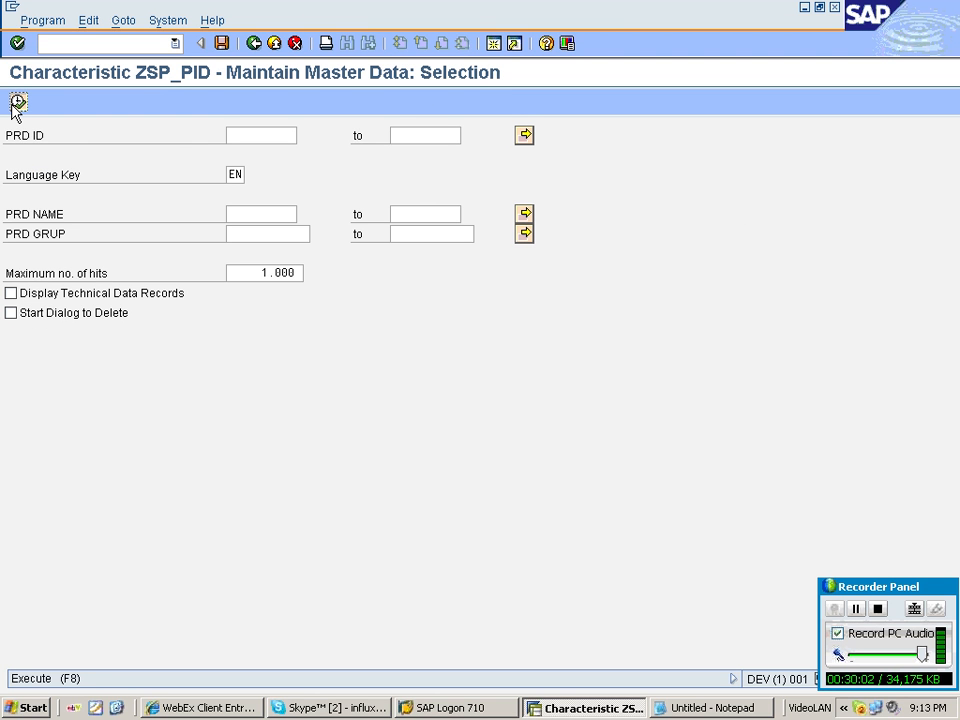
click(18, 102)
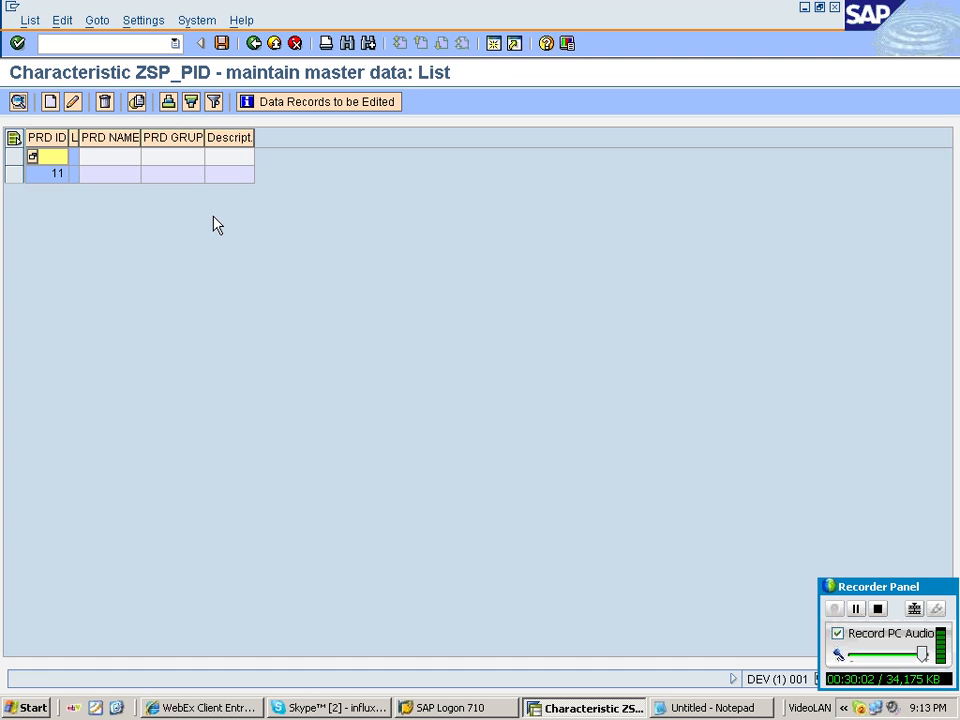
click(50, 101)
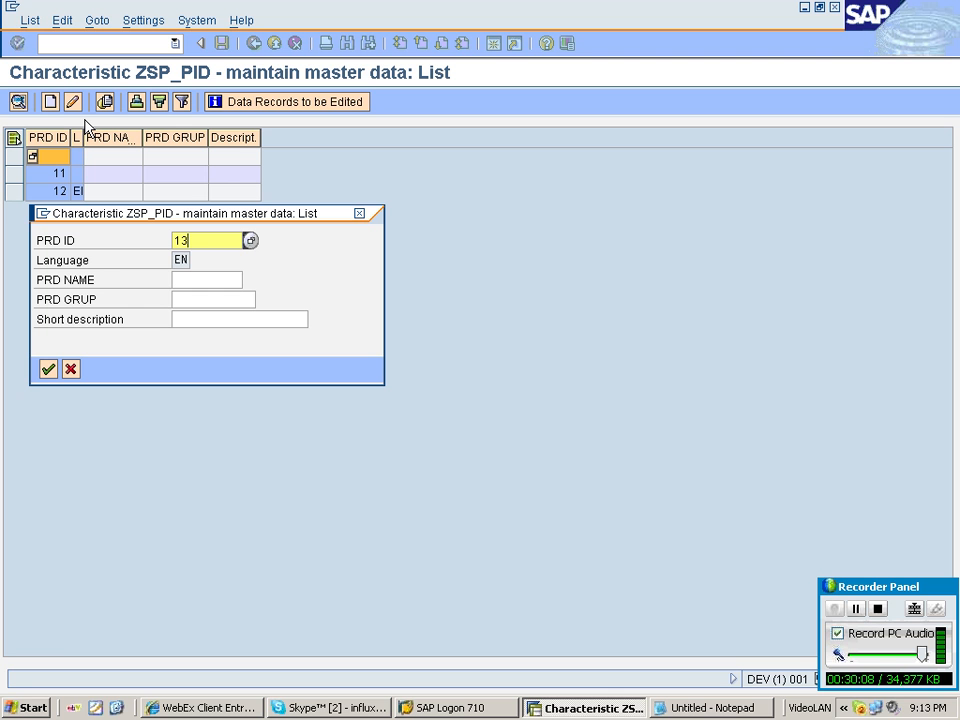
text(1)
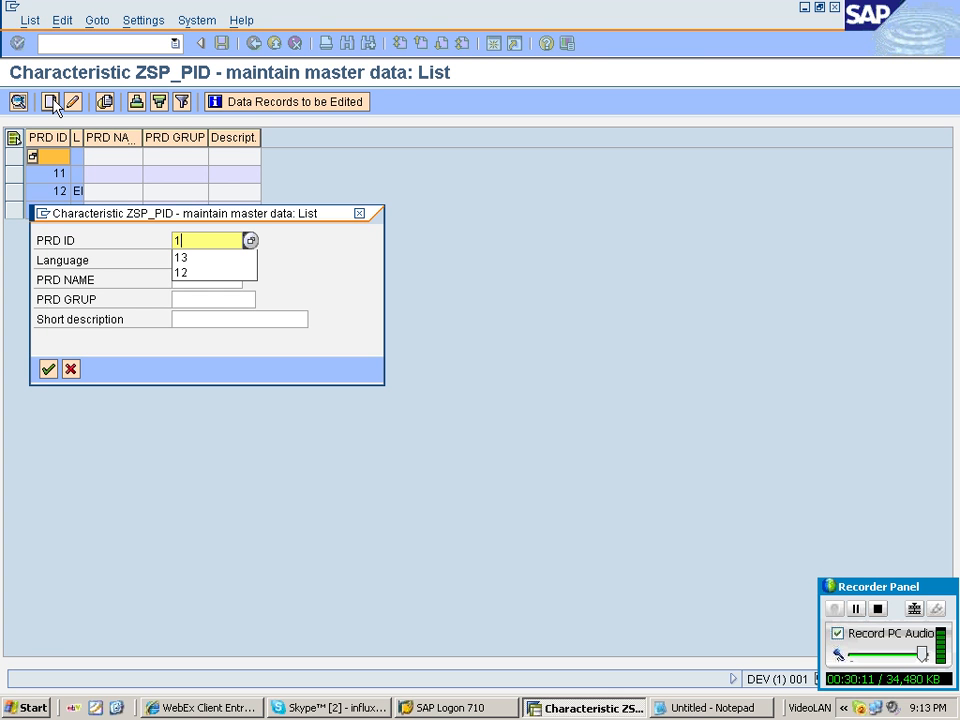
click(224, 44)
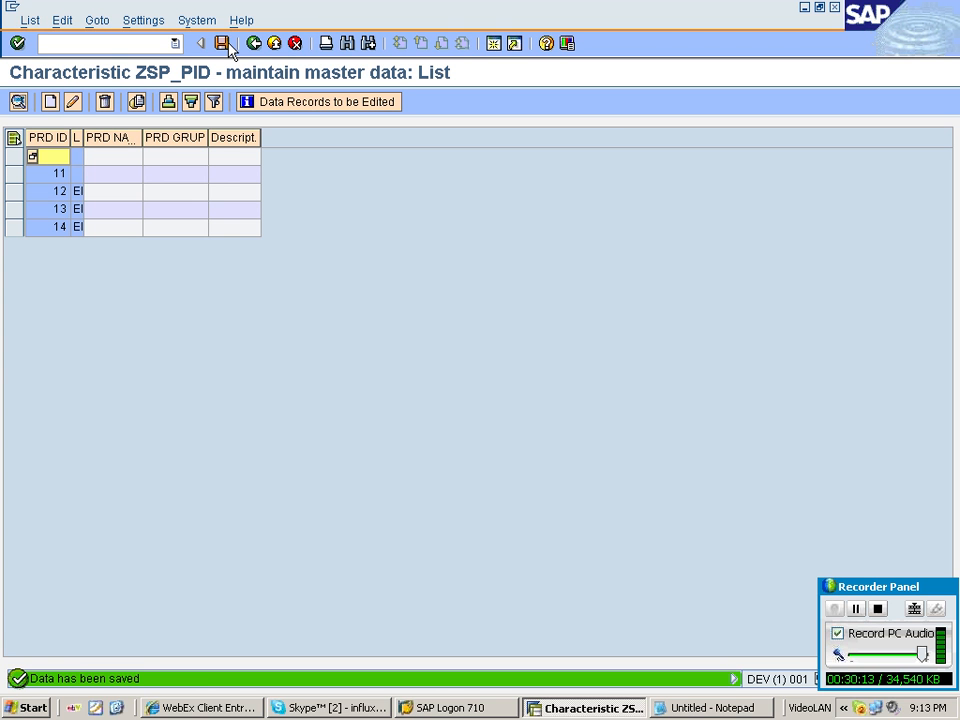
click(254, 43)
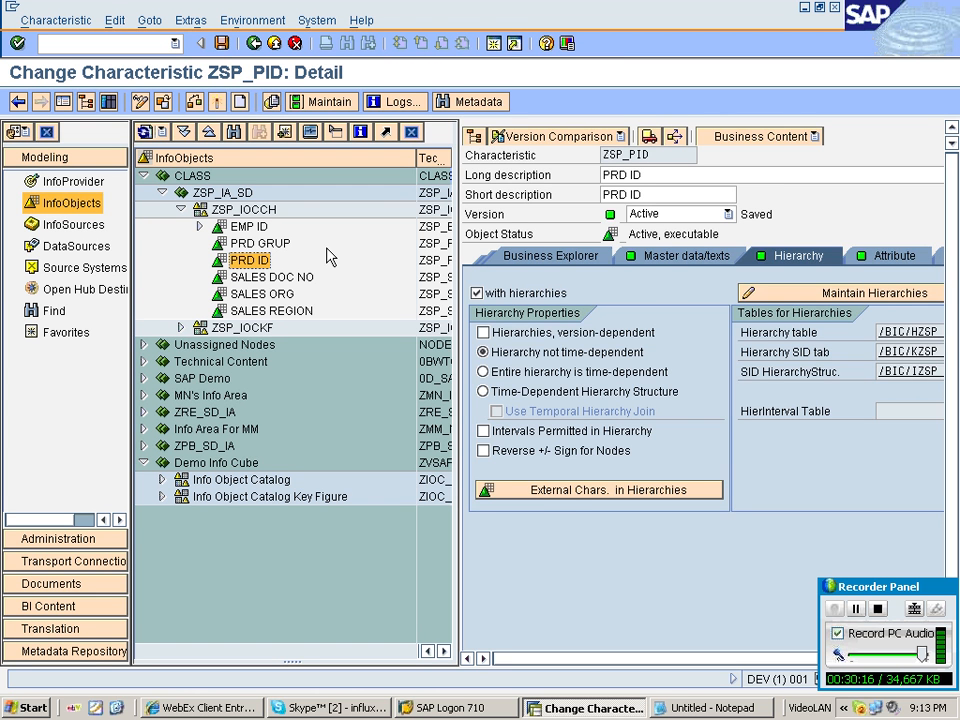
key(F3)
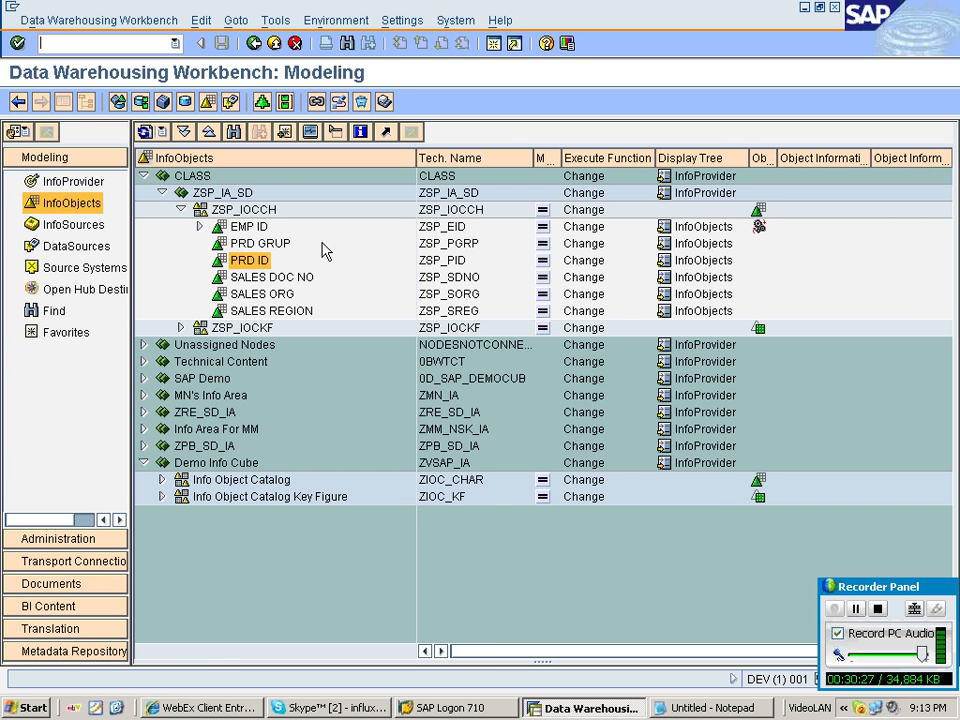
Create a hierarchy named PRD_HIER on PRD ID, using PRD_HIER as its short, medium and long description.
right_click(256, 261)
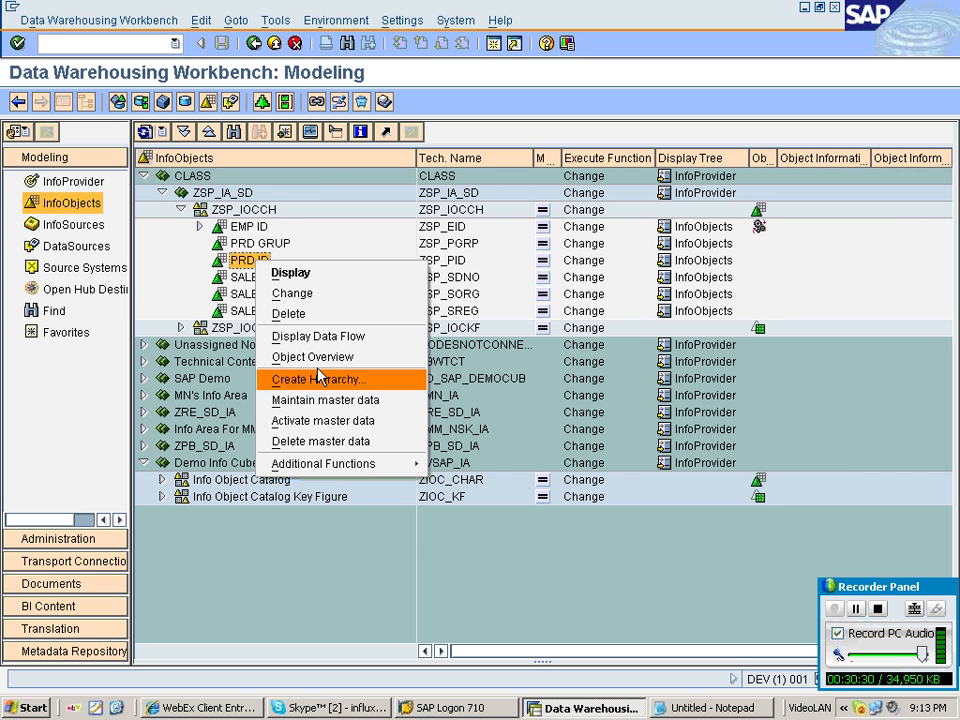
click(320, 378)
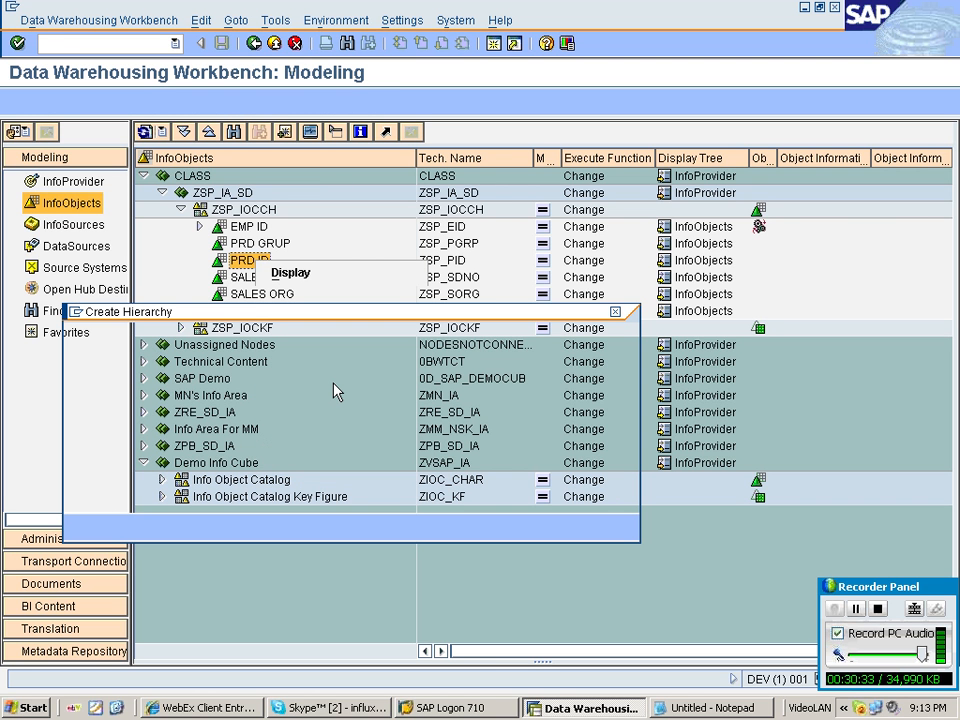
text(PRD_)
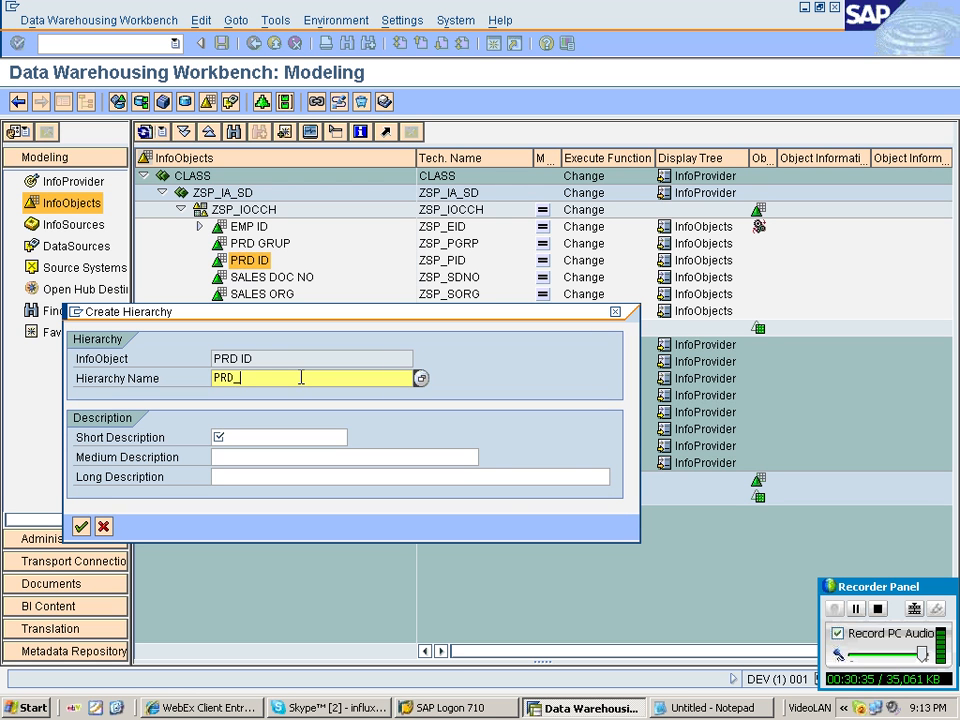
text(HIER)
drag(268, 378, 142, 366)
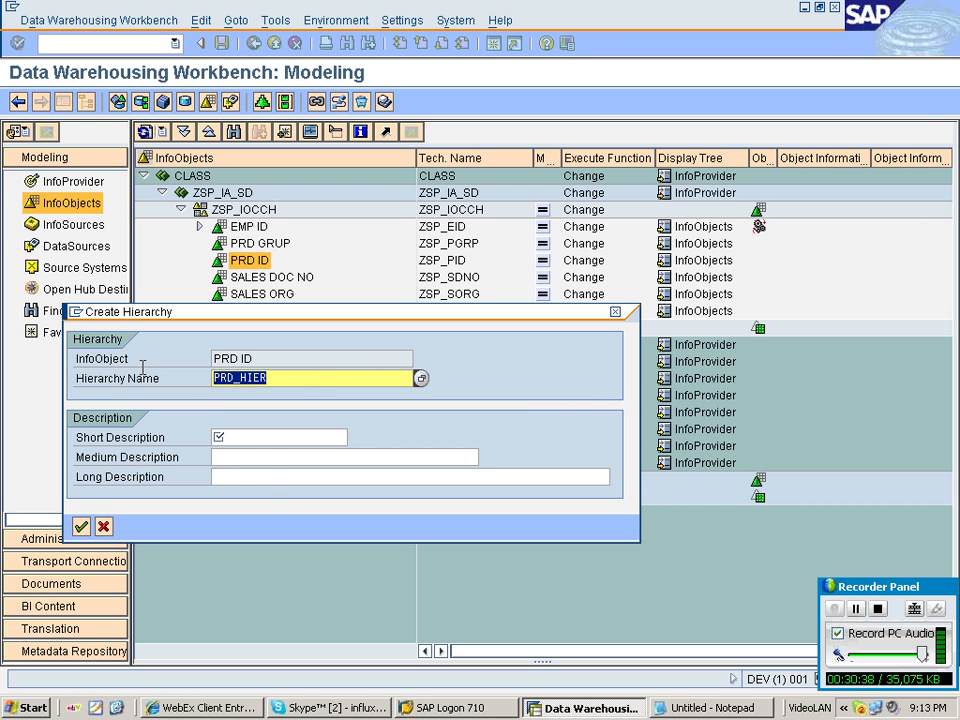
key(ctrl+c)
key(Tab)
key(ctrl+v)
key(Tab)
key(ctrl+v)
key(Tab)
key(ctrl+v)
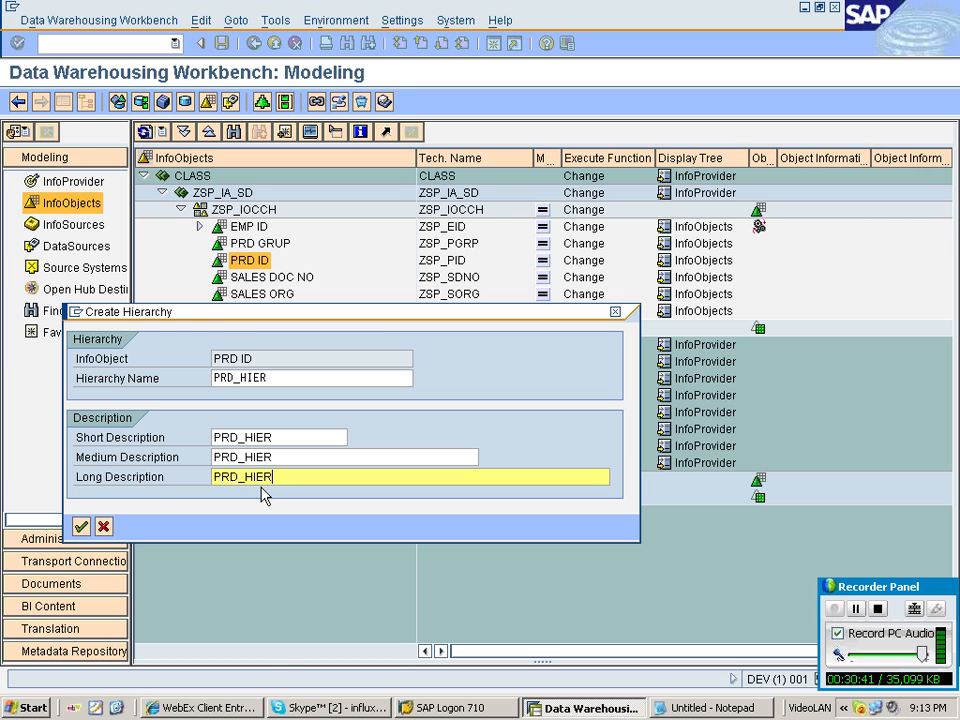
key(Return)
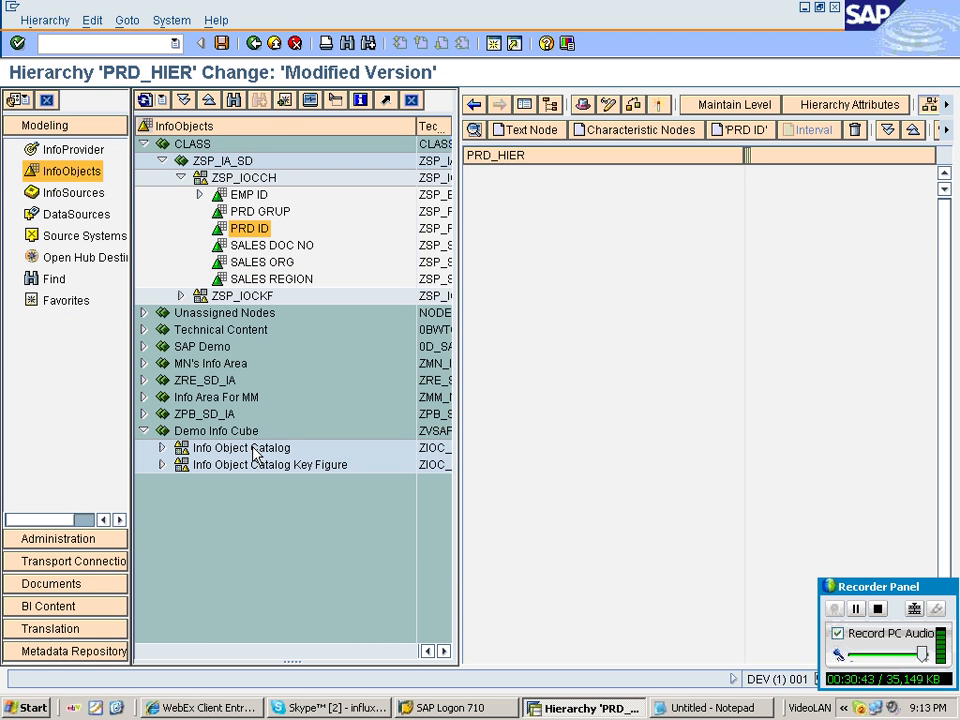
Add characteristic nodes from ZSP_PGRP to the PRD_HIER hierarchy.
click(633, 130)
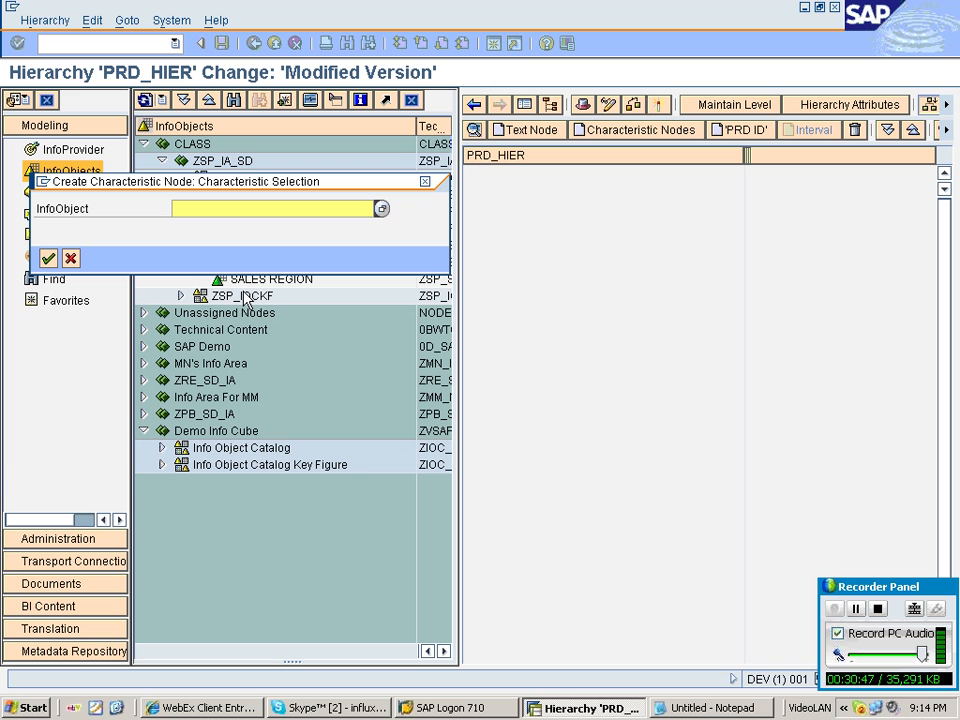
drag(235, 208, 101, 208)
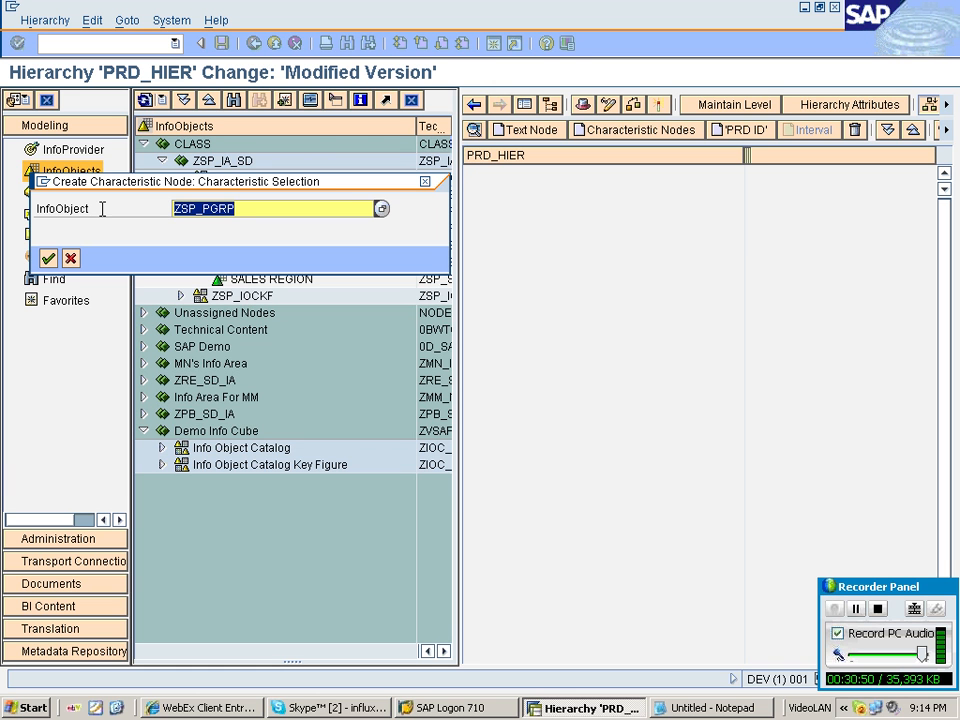
key(Return)
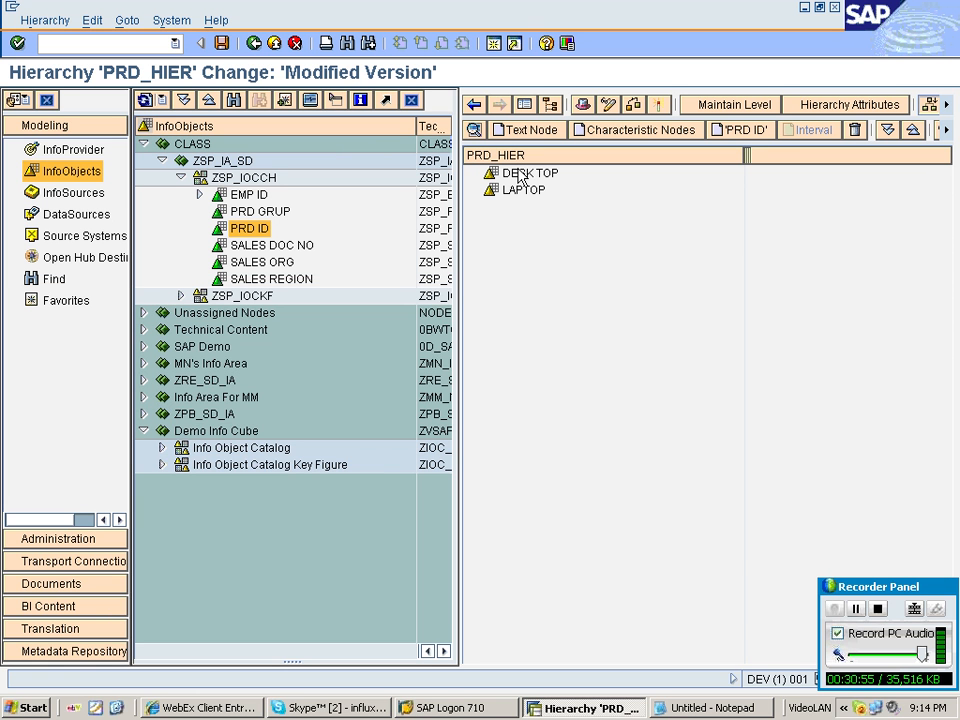
Insert PRD ID values 11 and 12 as child nodes under DESKTOP.
right_click(528, 177)
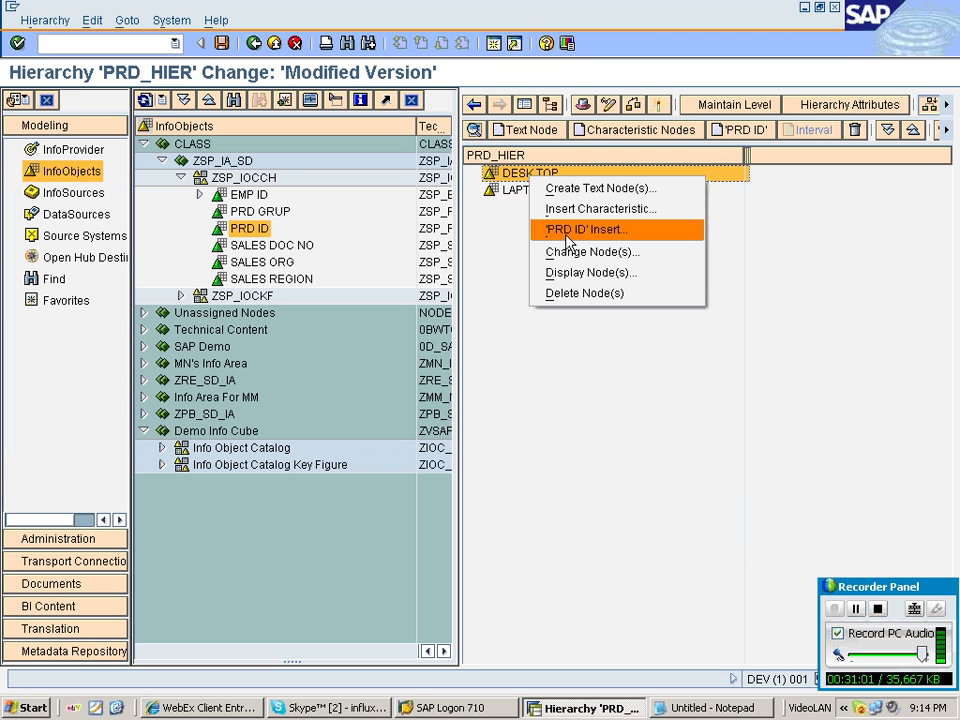
click(567, 238)
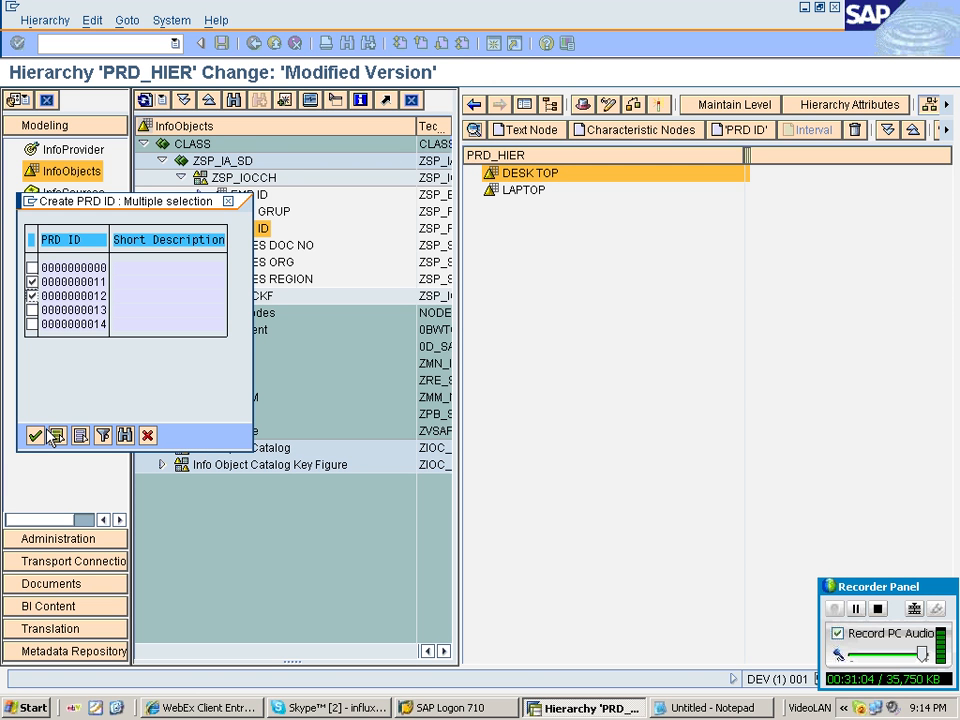
click(55, 436)
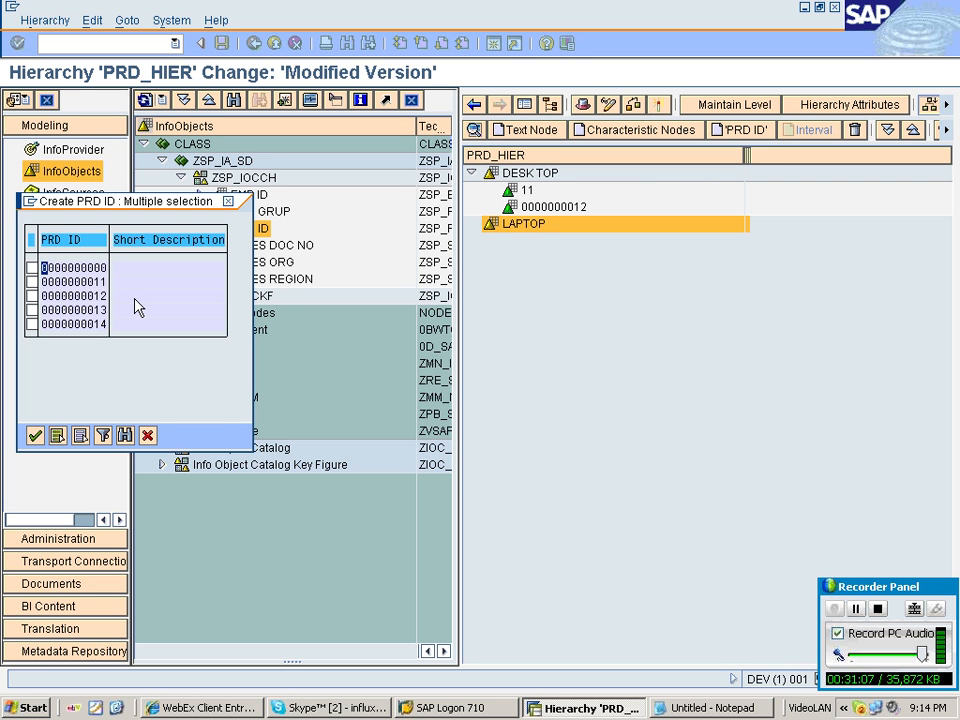
Insert PRD ID values 13 and 14 as child nodes under LAPTOP.
click(32, 310)
click(32, 324)
click(35, 435)
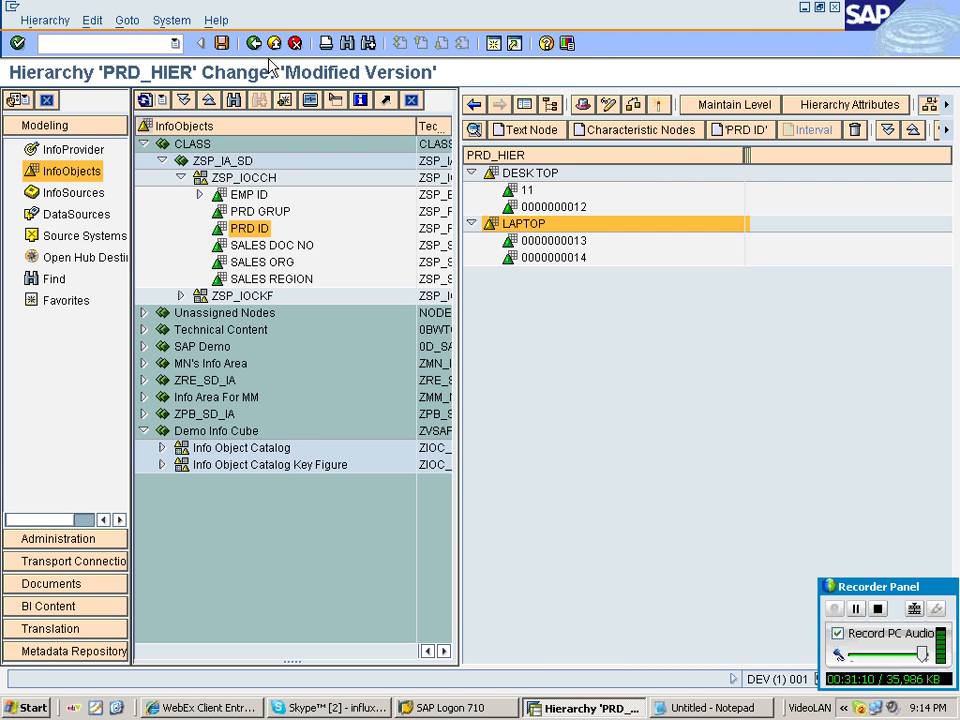
Activate the PRD_HIER hierarchy from the InfoObject tree.
right_click(272, 246)
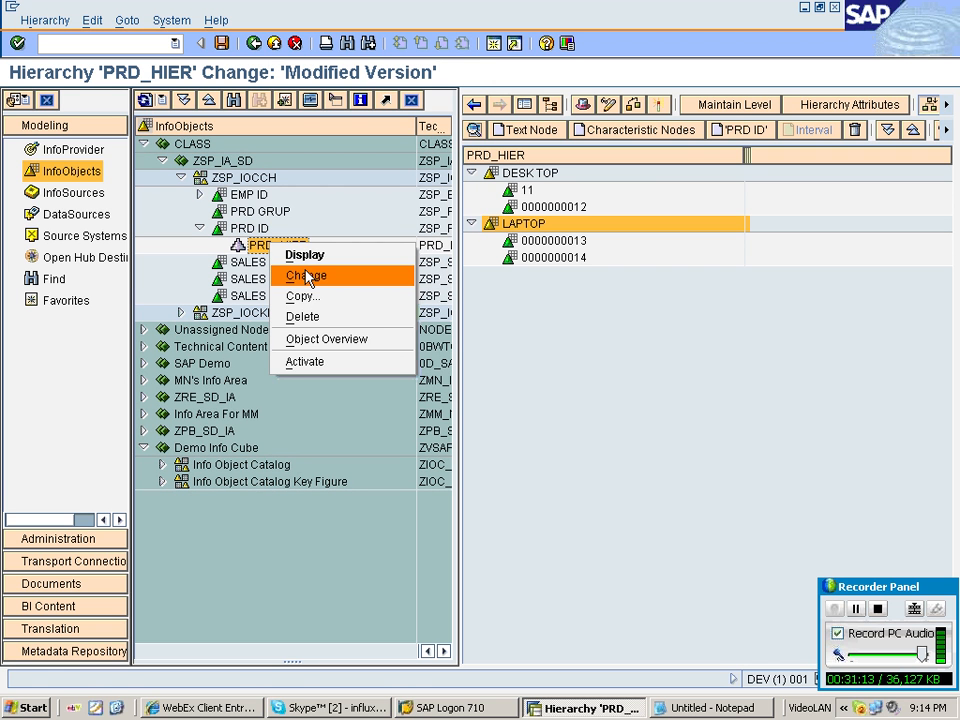
click(304, 361)
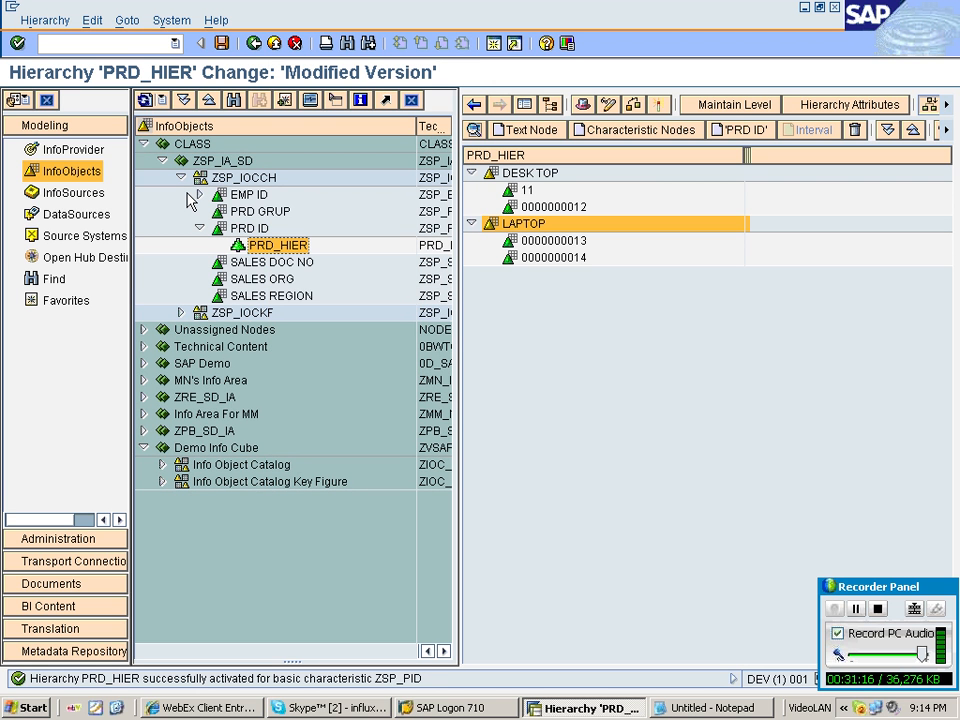
click(198, 194)
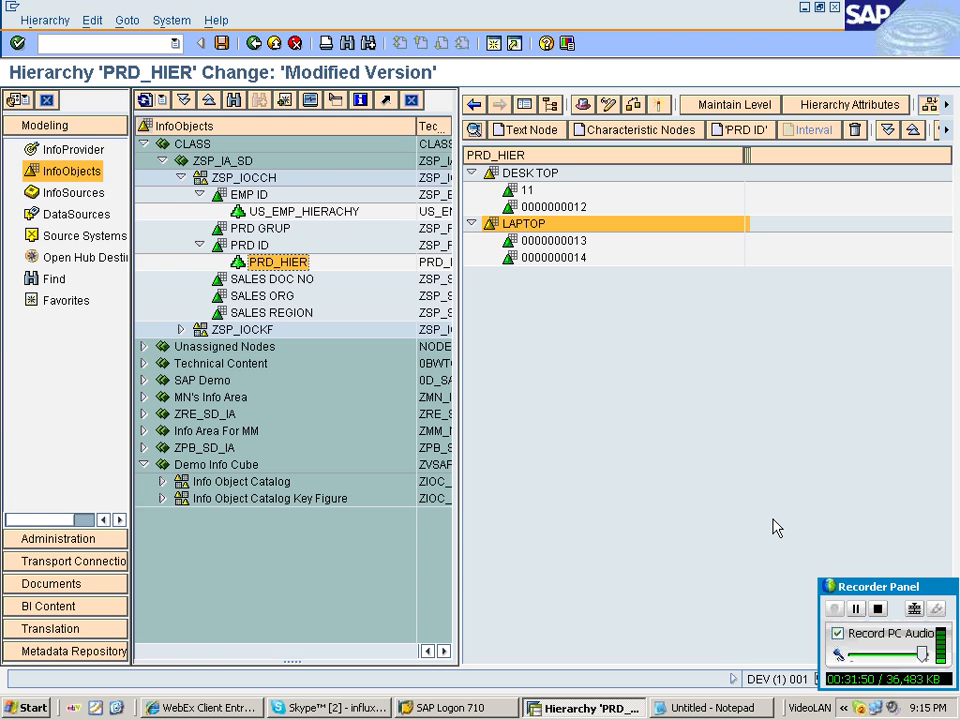
Switch to Notepad and add a heading line 'TRANSACTION DATA LAODING' framed by # characters below the product notes.
key(alt+Tab)
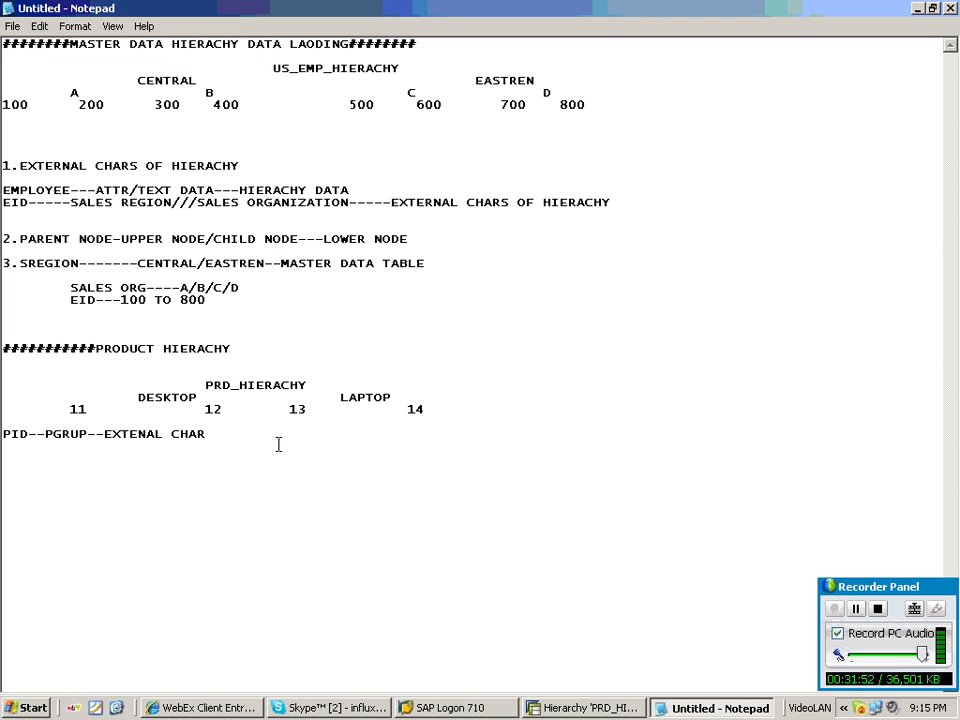
key(Return)
key(Return)
text(#############)
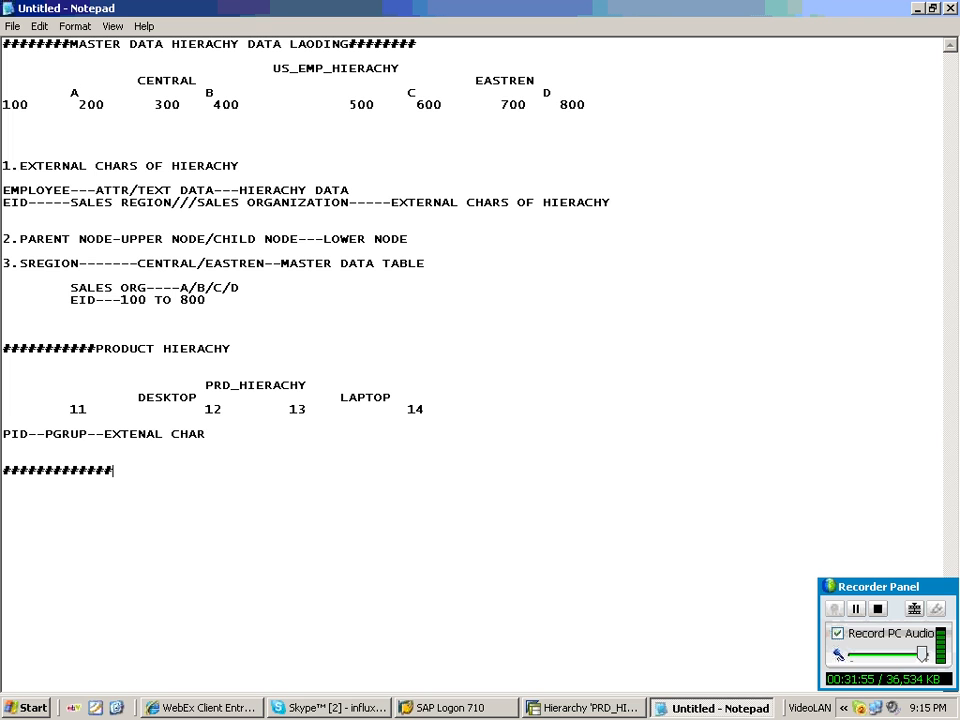
text(###########TRANSACTIO)
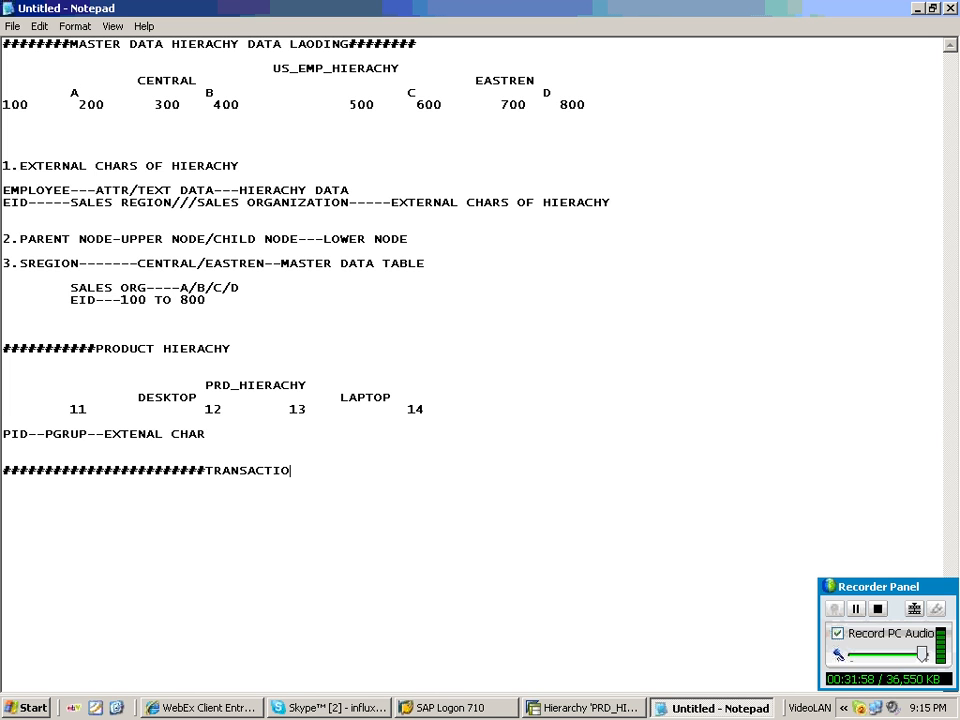
text(N DATA LAODI)
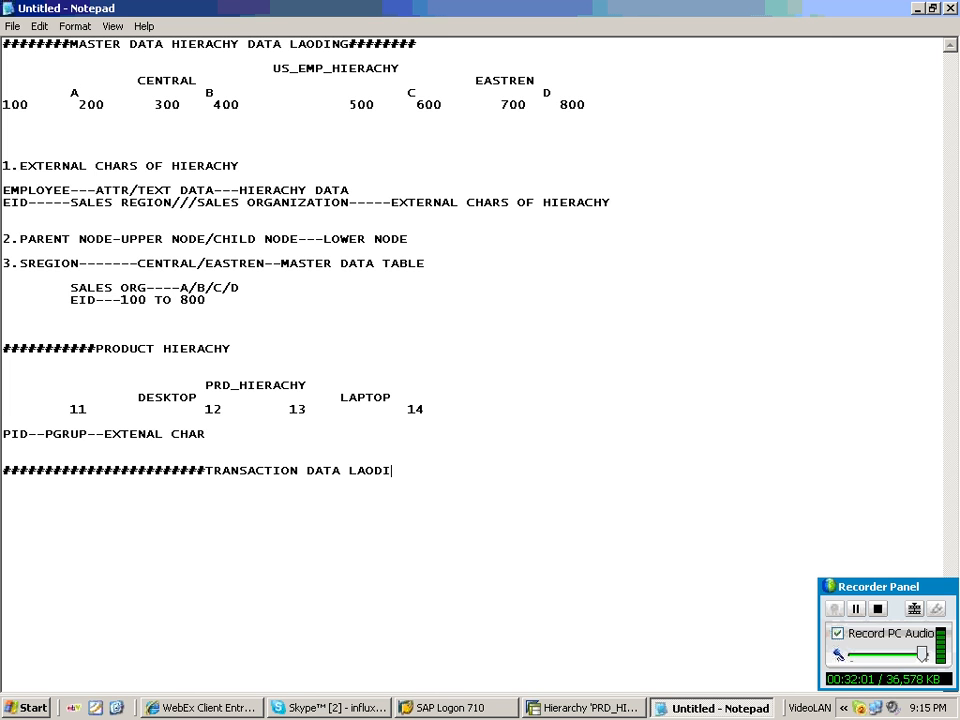
text(NG###################)
key(Return)
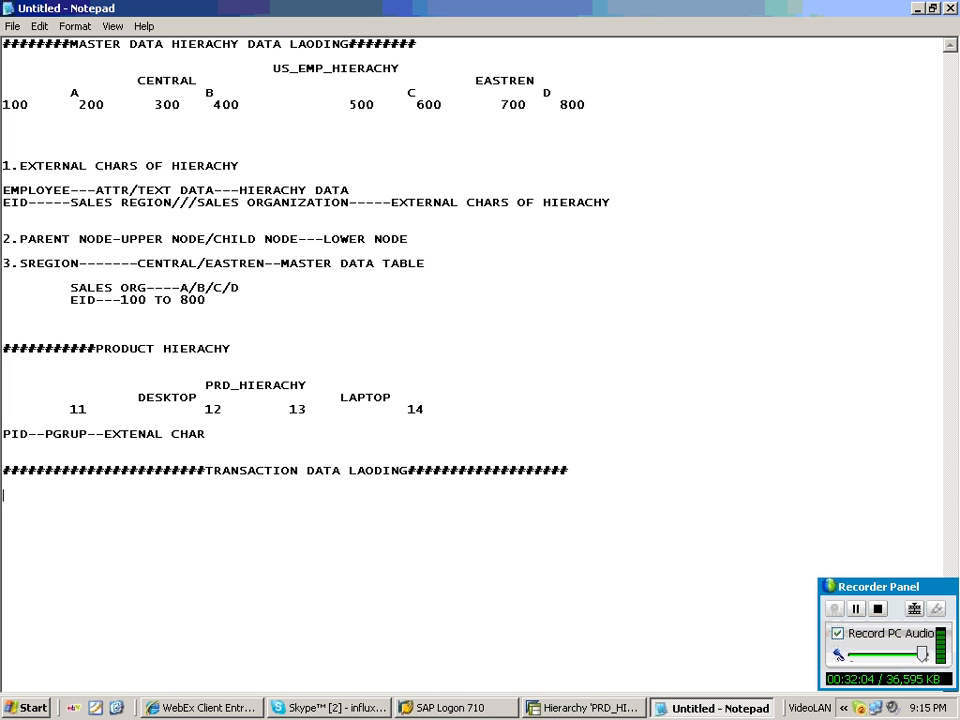
Write the note line 'TDATA---LOADED TO DSO---INFO CUBE' under the heading.
text(TD)
text(ATA---LOADED T)
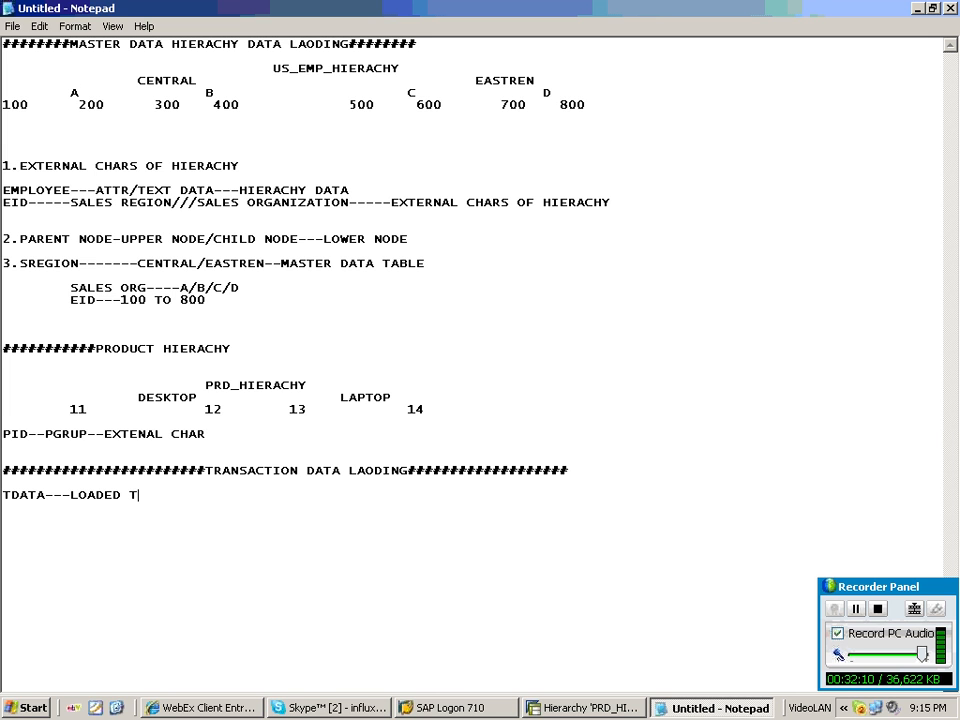
text(O DSO---INFO)
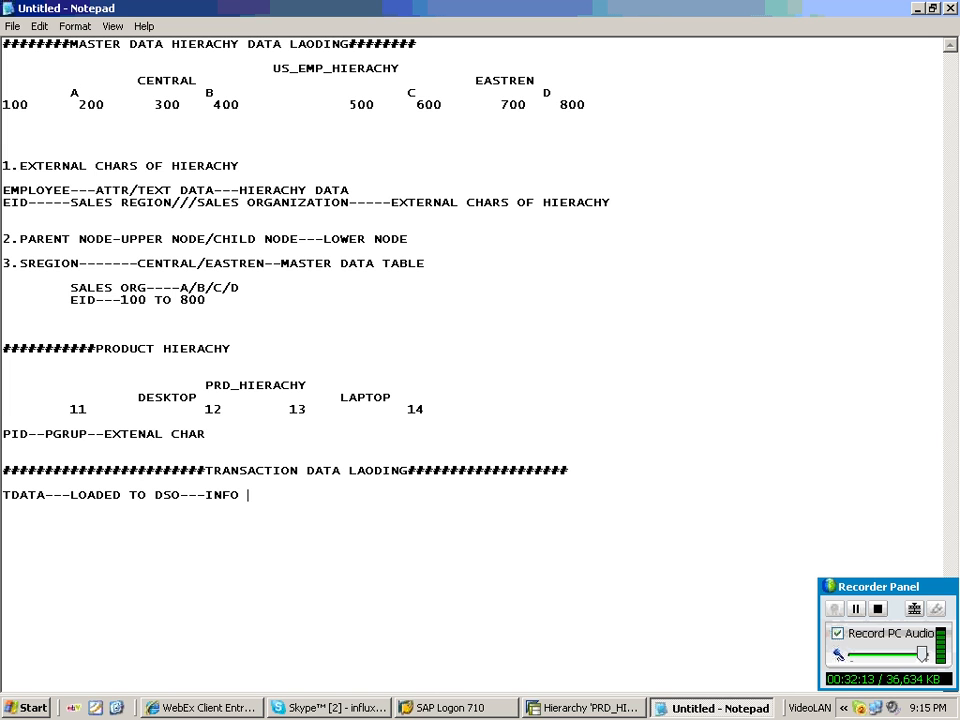
text(CUBE)
key(Return)
Add the note line 'ICUBE--MDIM DATA ANALSYS'.
text(ICU)
text(BE--MDIM DAT A)
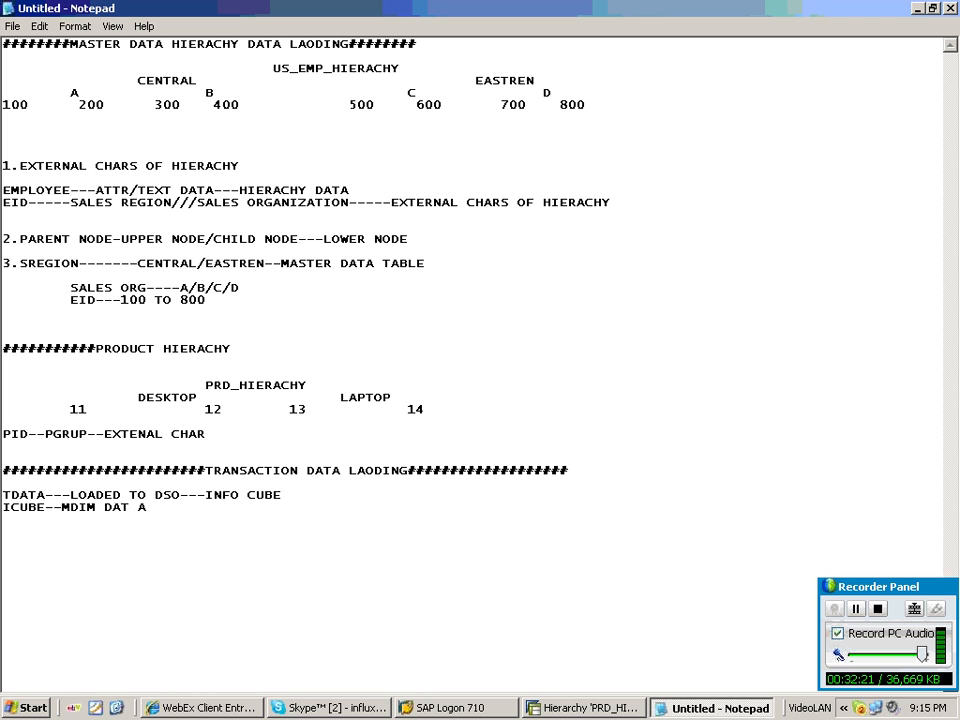
key(BackSpace)
key(BackSpace)
text(A ANALSYS)
key(Return)
Add the note line 'DSO--dATA CONSOLIDATION-----NEW--INSERTED//DUPLICATE--OVERWRITE///mODIFED---UPDATED'.
text(DSO--dAT)
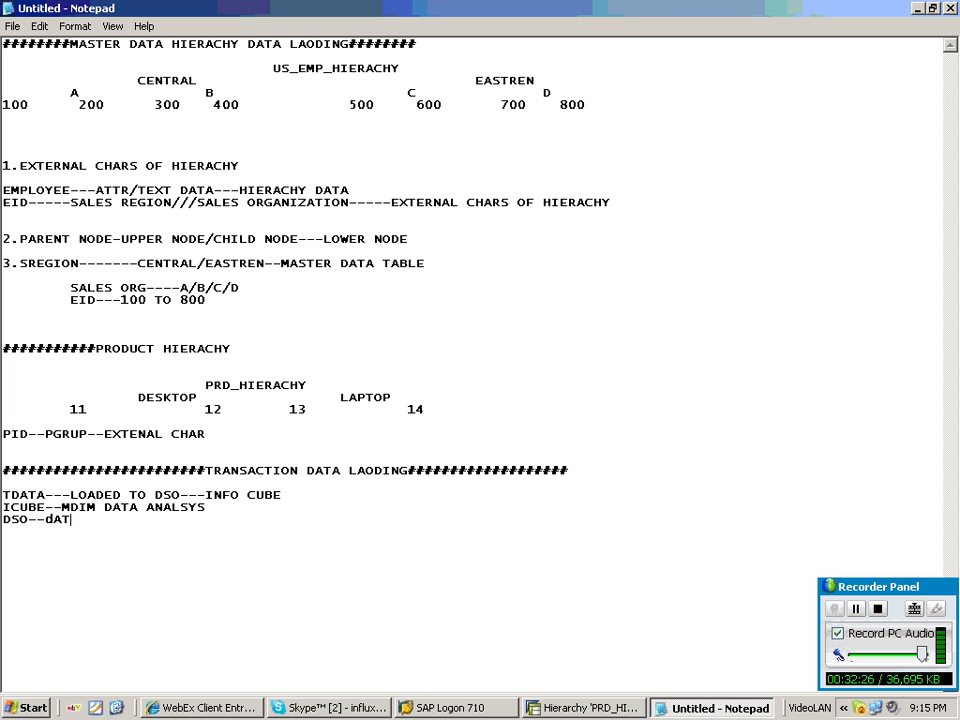
text(A COBS)
key(BackSpace)
key(BackSpace)
text(NSOLIDA)
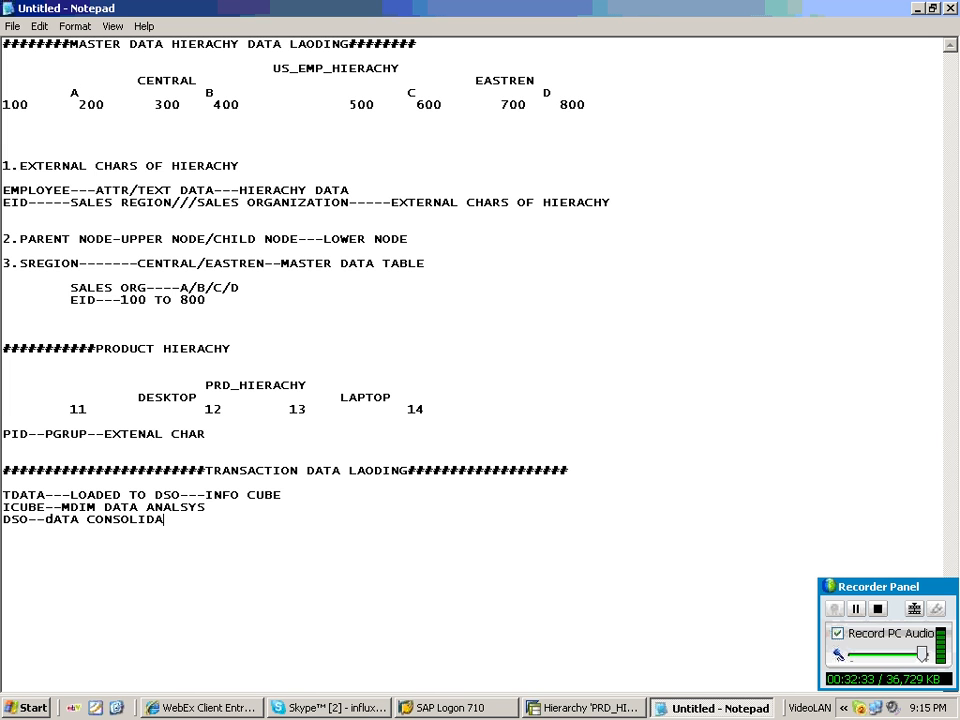
text(TION-----NEW--I)
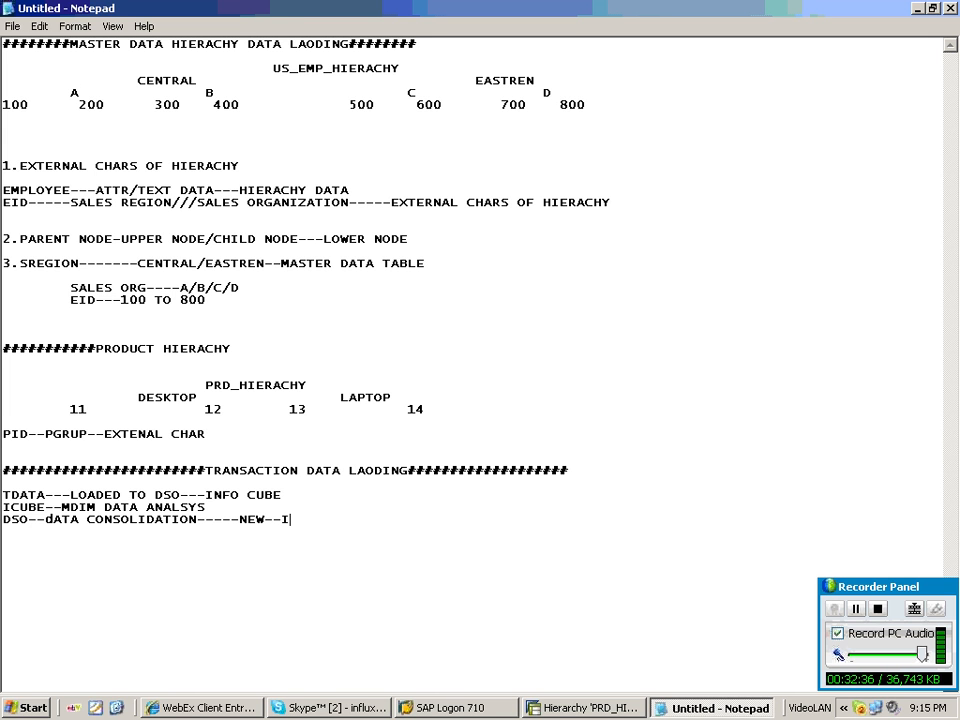
text(NSERTED//)
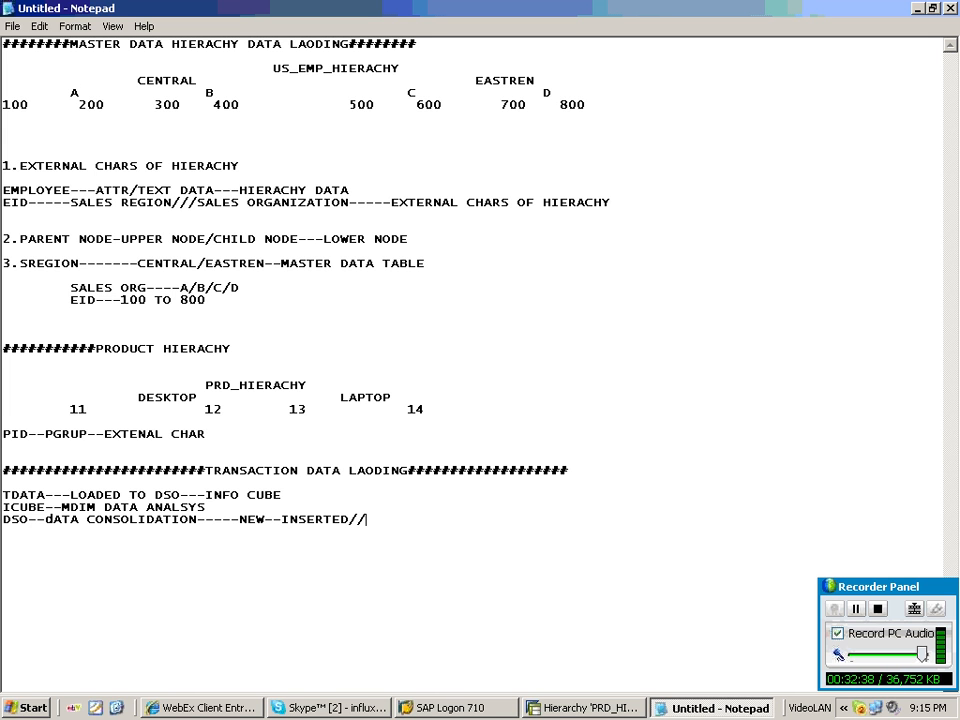
text(DUPLICATE--OVER)
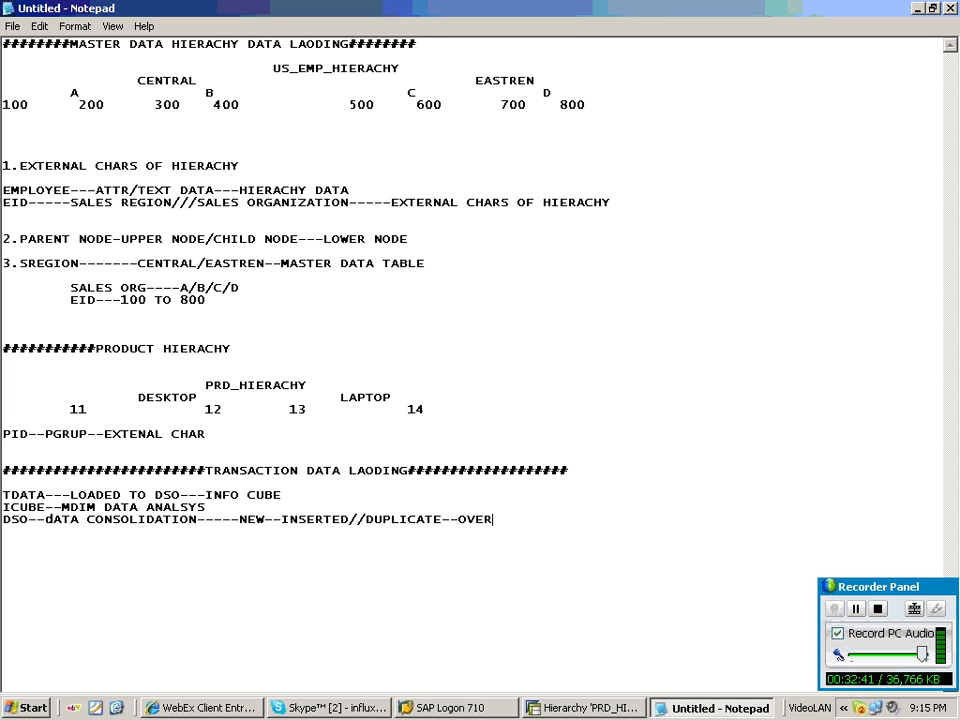
text(WRITE///mO)
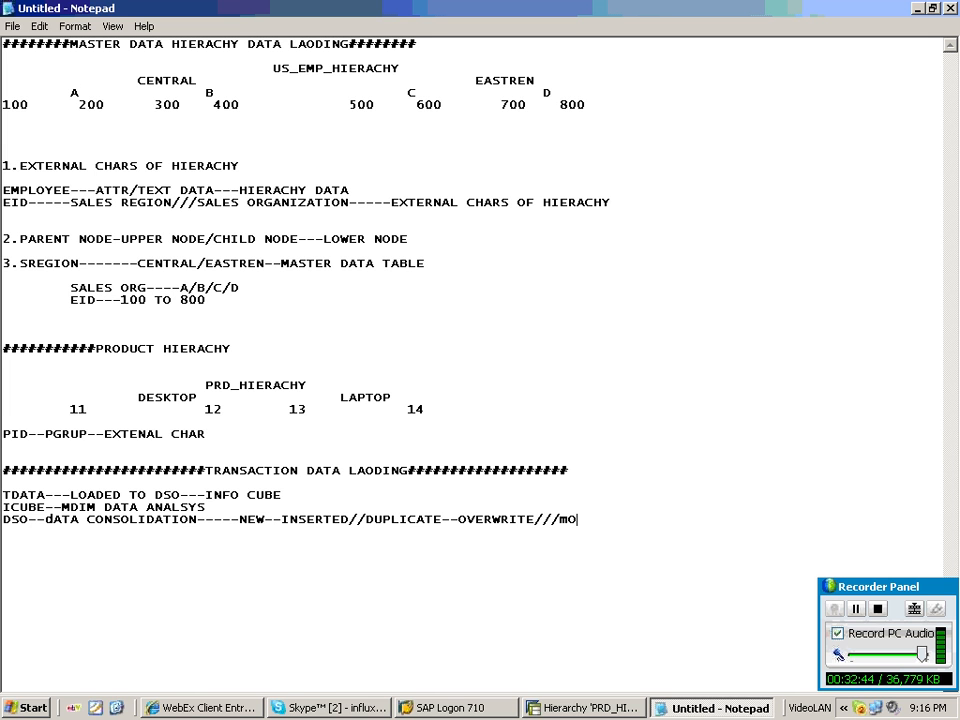
text(DIFED-)
text(--UPDATED)
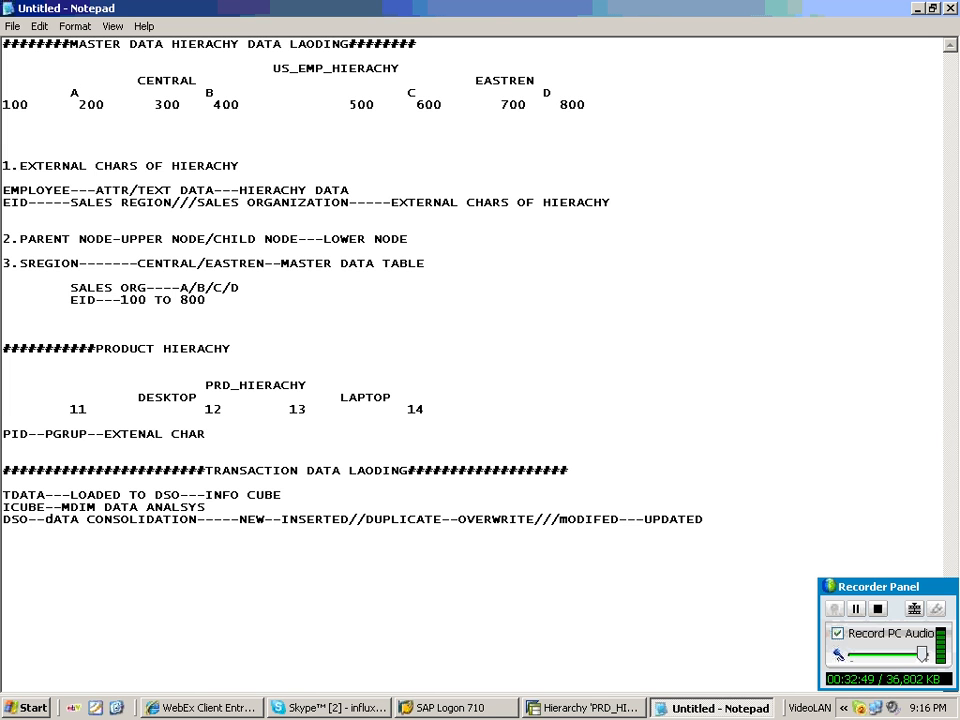
Add the note '2 KINDS OF UPDATE---DIRECT UPDATE /FLEXIBLE UPDATE' after two blank lines.
key(Return)
key(Return)
key(Return)
text(2 KINDS)
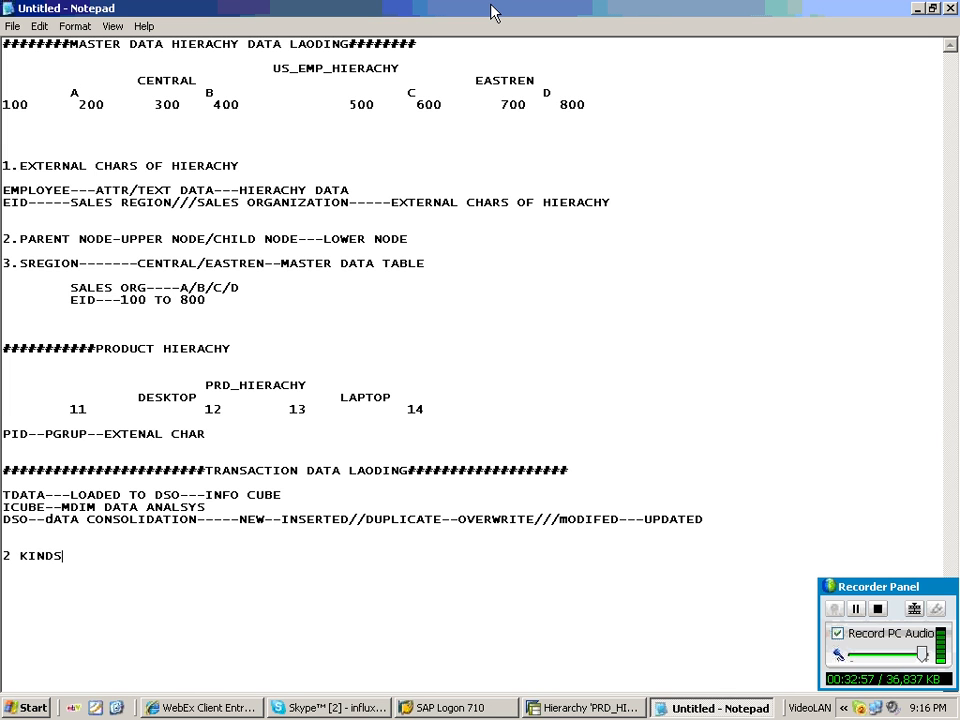
text(OF UPDATE---DIREC)
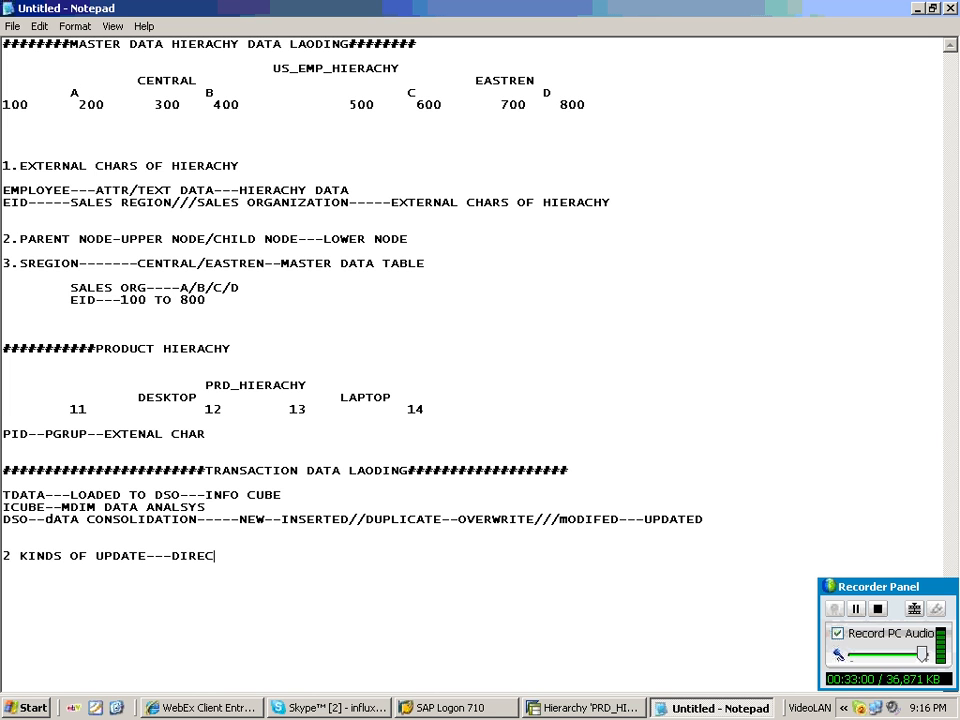
text(T /)
text(FLE)
text(XIBLE UPDATE)
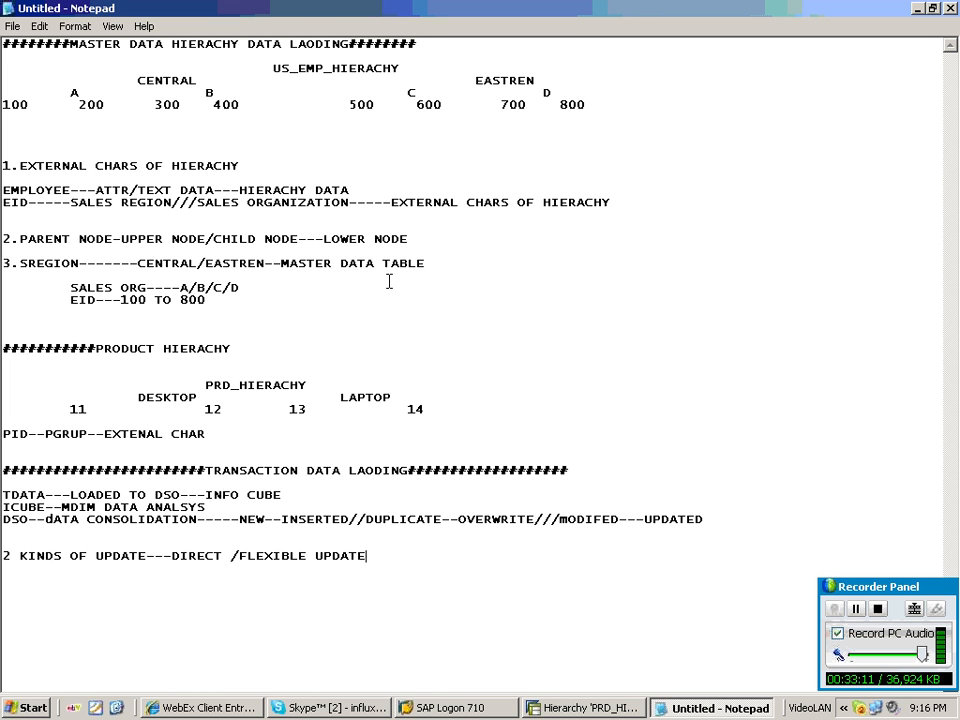
click(228, 555)
text(UPDATE)
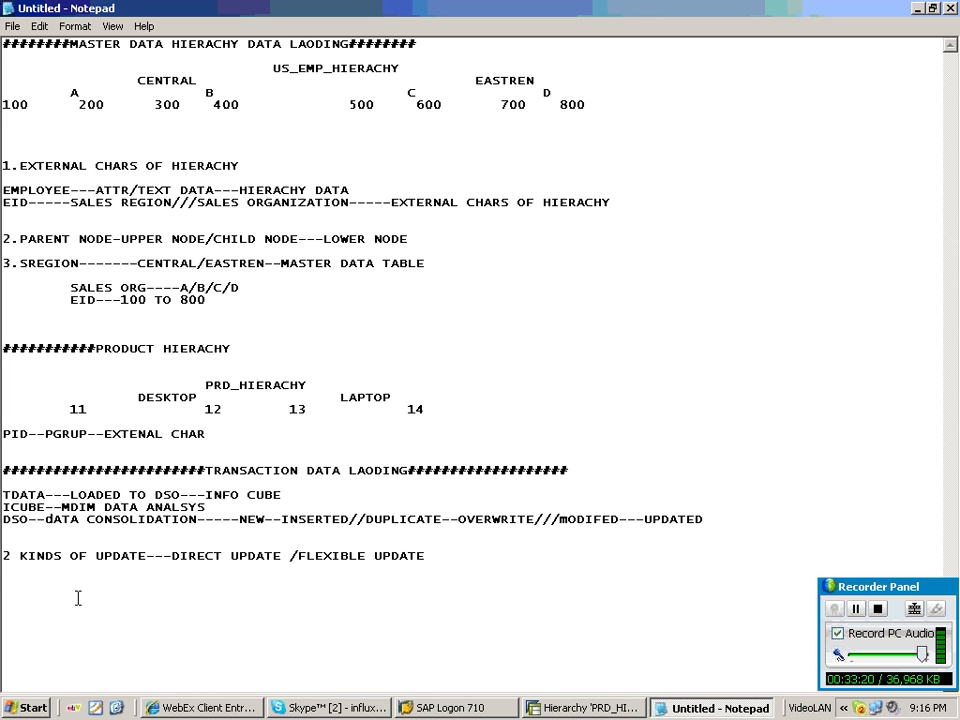
Add the note line 'DIRECT UPDATE--MASTER DATA' below the update kinds line.
text(DIRECT UPDATE--MASTER)
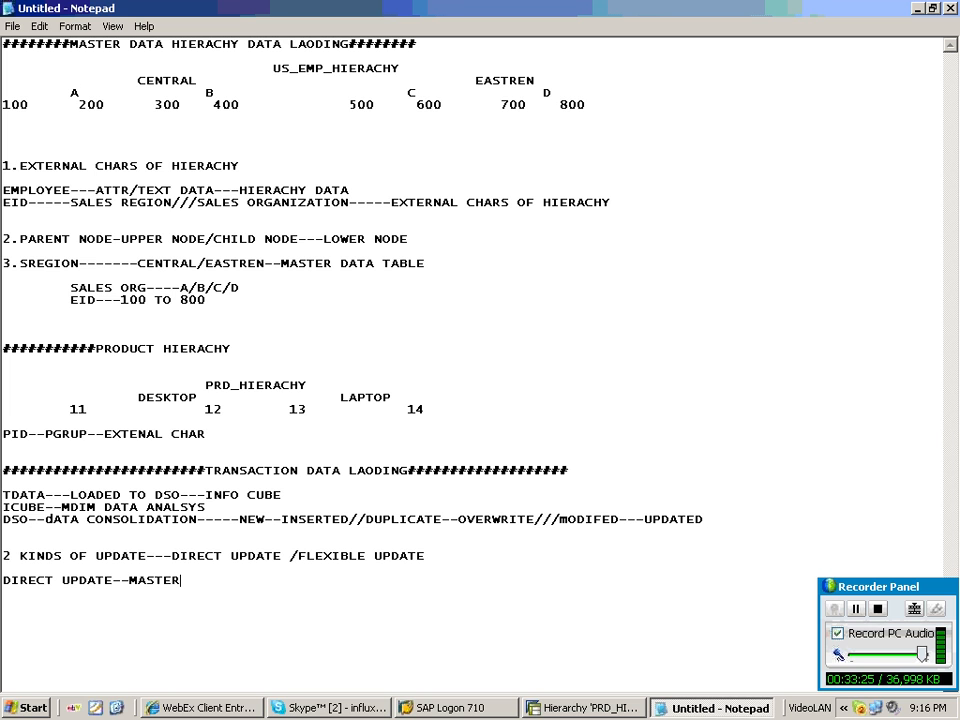
text( DATA)
key(Return)
key(Return)
Add the note line 'FLEXIBLE UPDATE--tDATA' followed by blank lines.
text(FLEXIB)
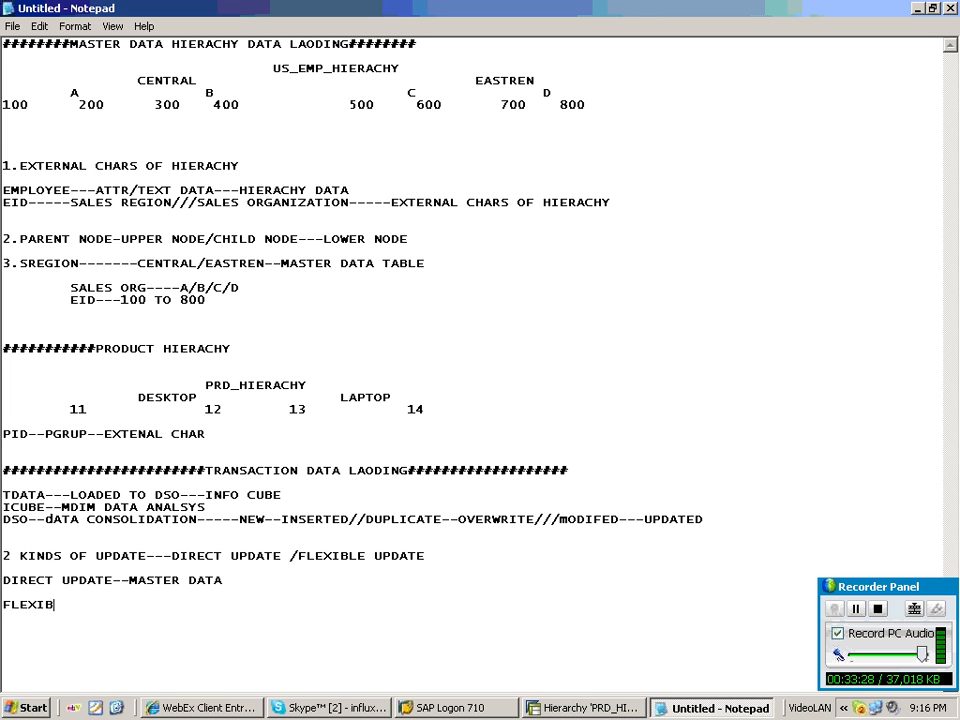
text(LE UPDATE--tDATA)
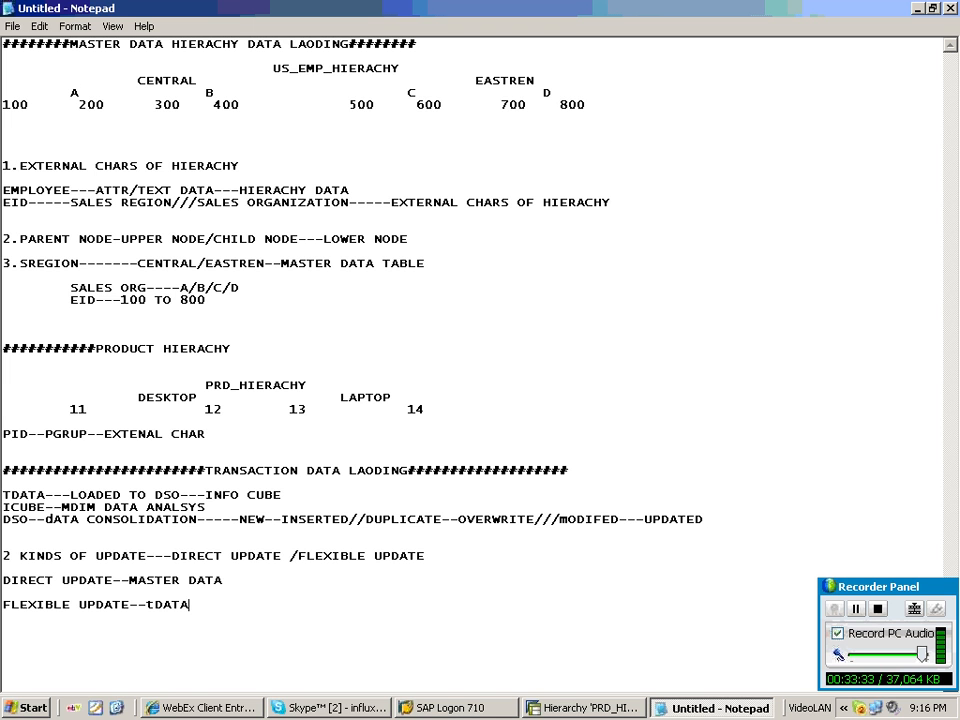
key(Return)
key(Return)
key(Return)
key(Return)
key(Return)
key(Return)
key(Return)
key(Return)
key(Return)
key(Return)
key(Return)
key(Return)
key(Return)
key(Return)
key(Return)
key(Return)
key(Return)
key(Return)
key(Return)
key(Return)
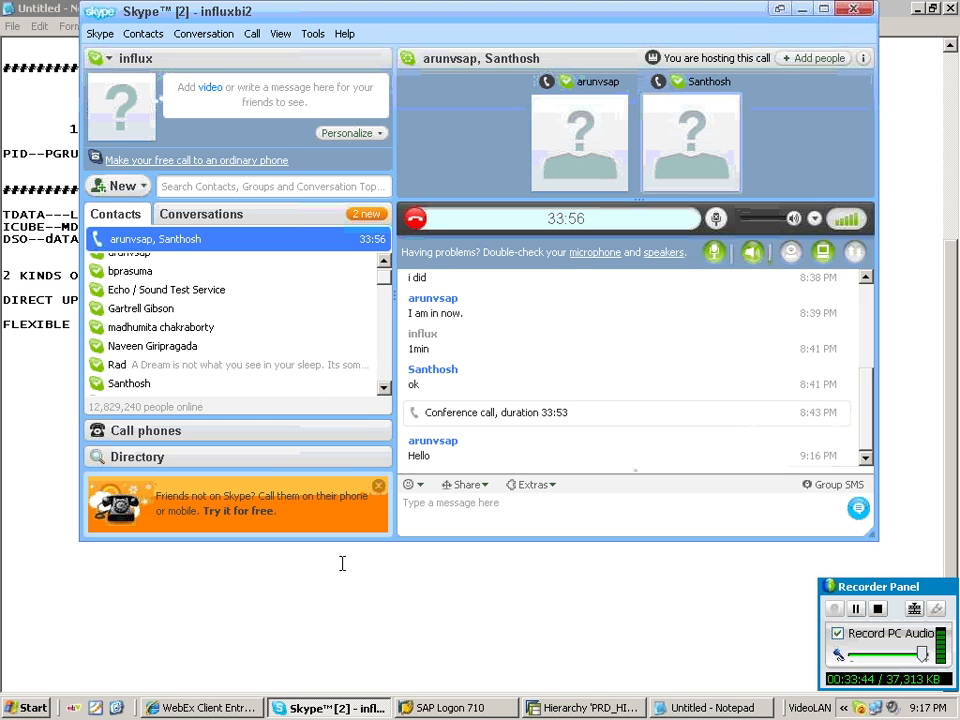
Return to the notes and add the flow line 'SS(DS)---TS---PSA---TR---CS----UR---DT(DSO)'.
click(342, 563)
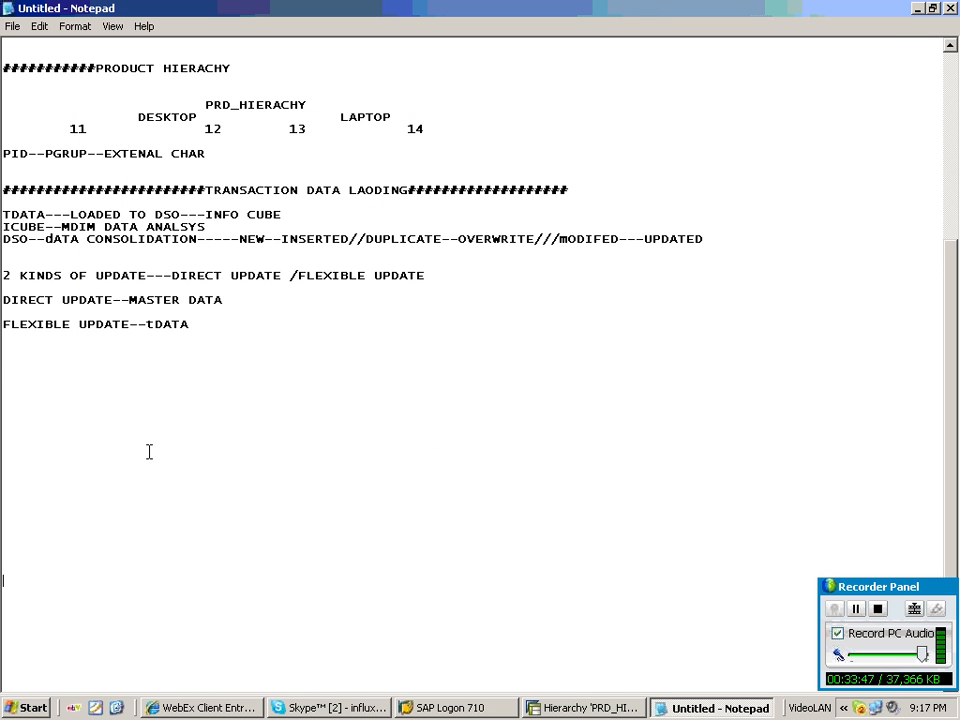
key(BackSpace)
key(BackSpace)
key(BackSpace)
key(BackSpace)
key(BackSpace)
key(BackSpace)
key(BackSpace)
key(BackSpace)
key(BackSpace)
key(BackSpace)
key(BackSpace)
key(BackSpace)
key(BackSpace)
key(BackSpace)
key(BackSpace)
key(BackSpace)
key(BackSpace)
text(SS()
text(DS)---TS---P)
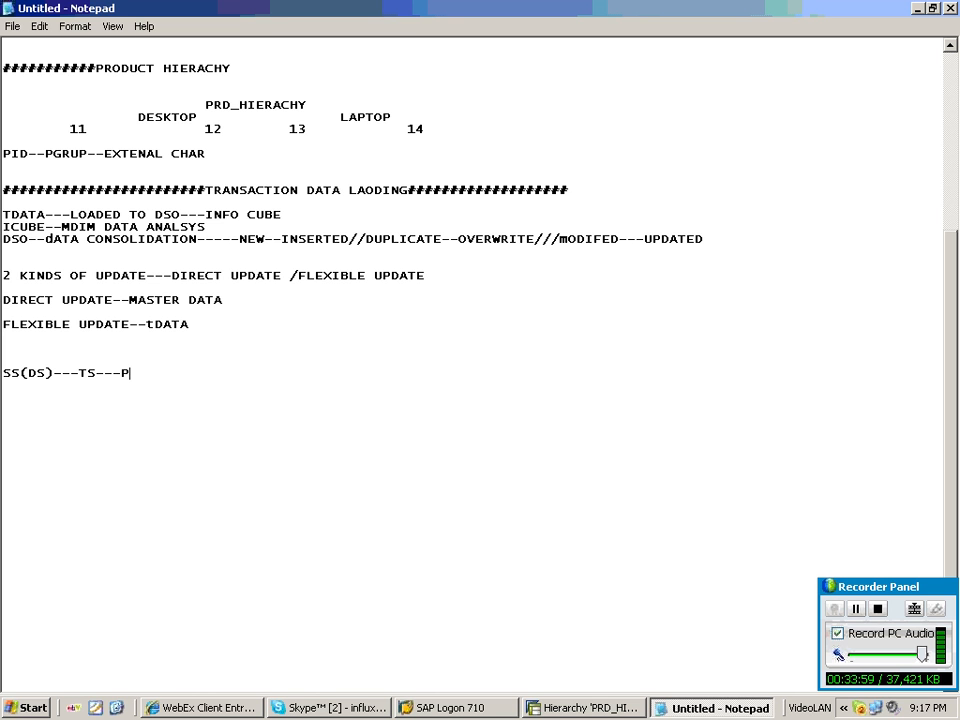
text(SA---TR---CS----)
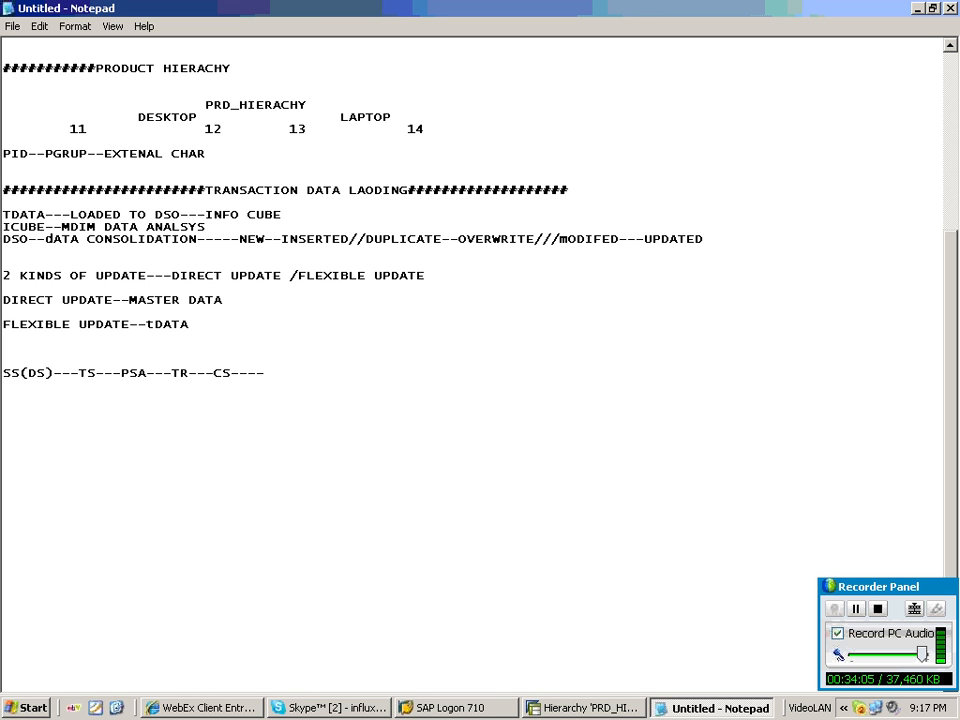
text(UR---)
text(DT(DSO)
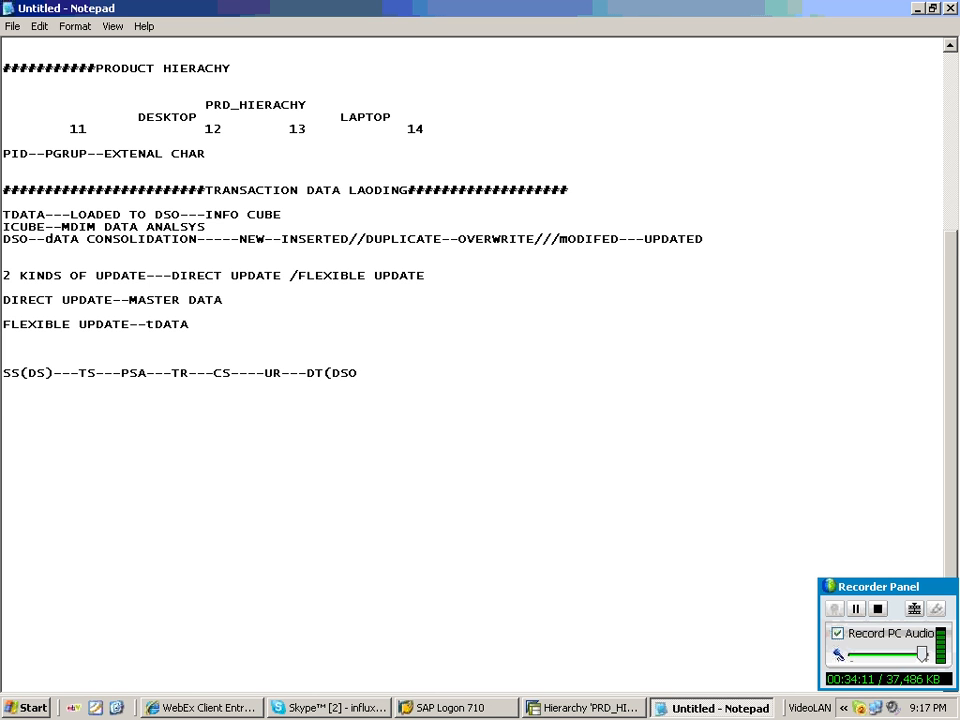
text())
Start a new line 'UPDATE RULES----' below the flow line, highlighting the TR to DT part of the flow.
key(Return)
key(Return)
text(UPDATE RULES)
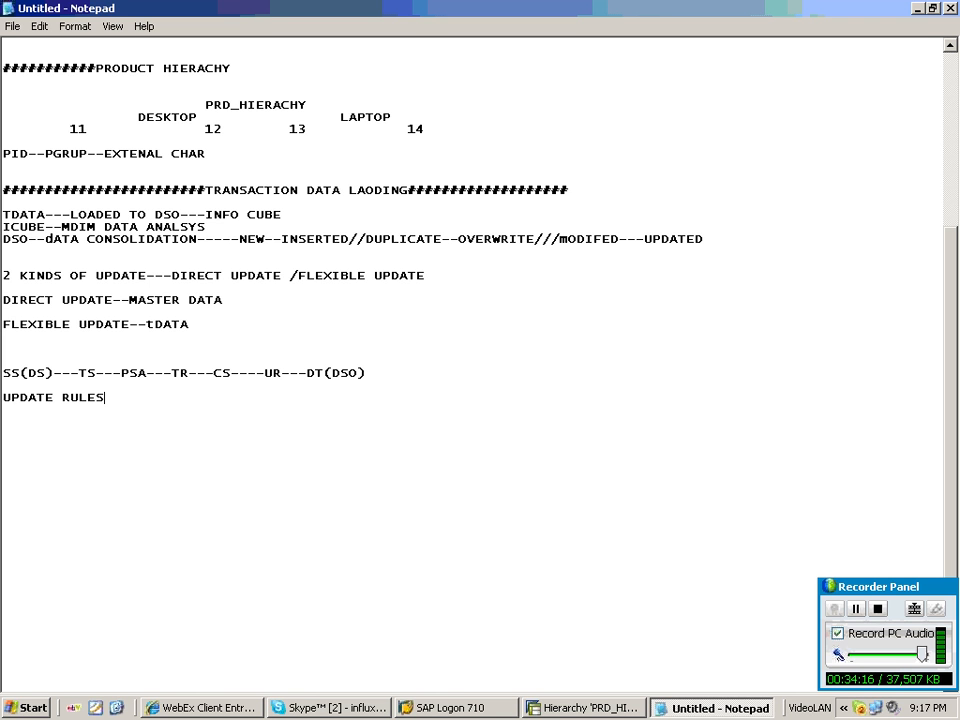
text(----)
drag(147, 373, 121, 373)
drag(173, 373, 232, 373)
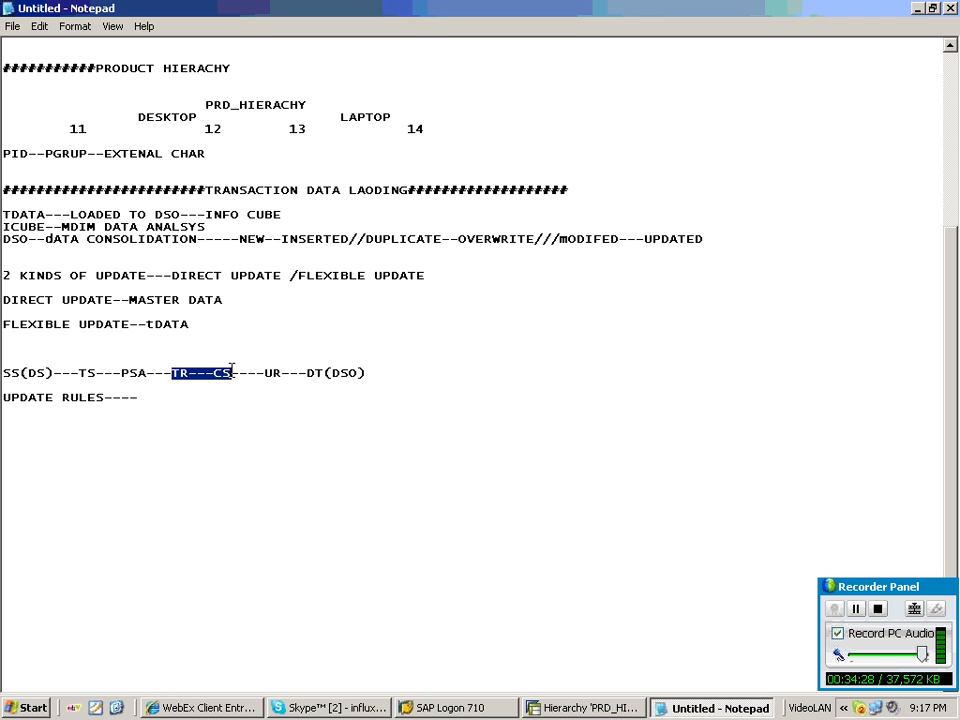
drag(232, 372, 331, 373)
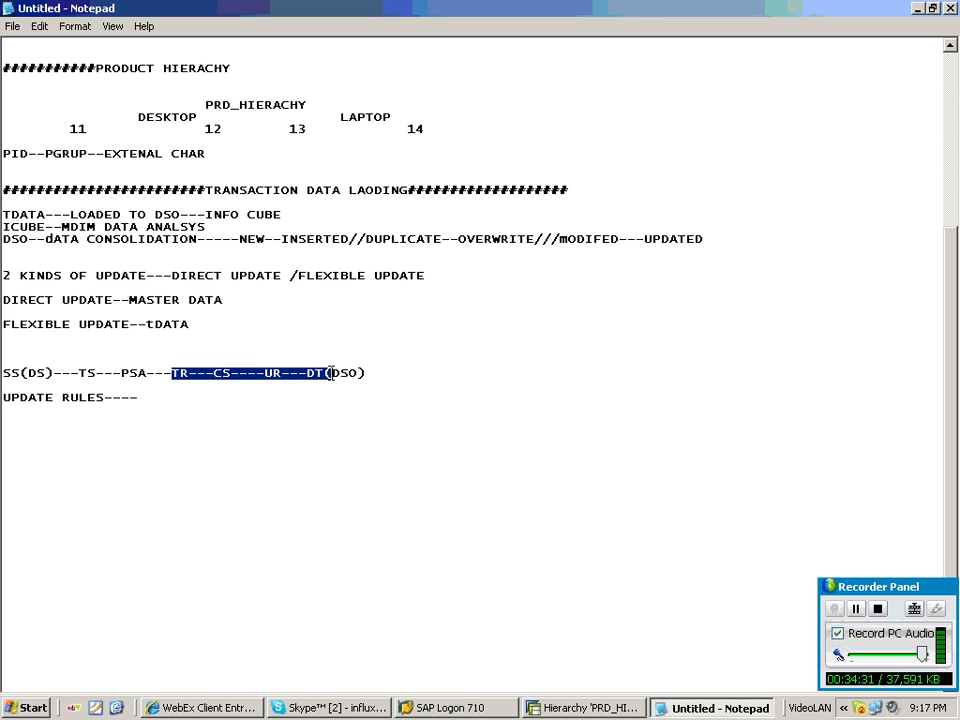
click(234, 430)
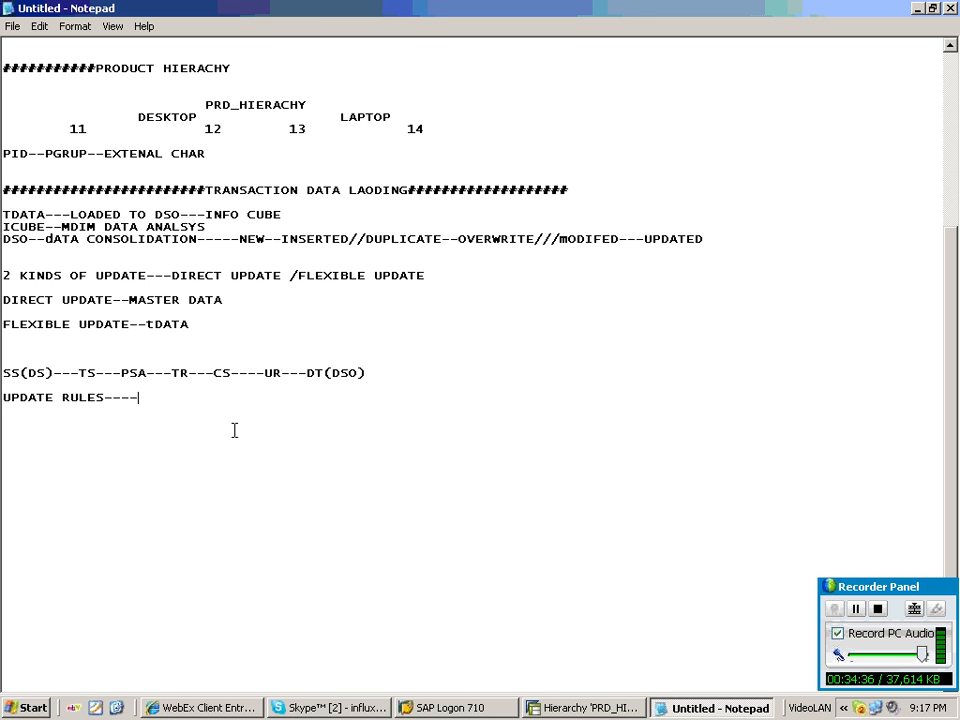
Complete the line with 'USING THIS WE CAN MAP COMMUNICATION STRU COLUMNS WITH DATA TARGET COLUMNS'.
text(USING THIS WE)
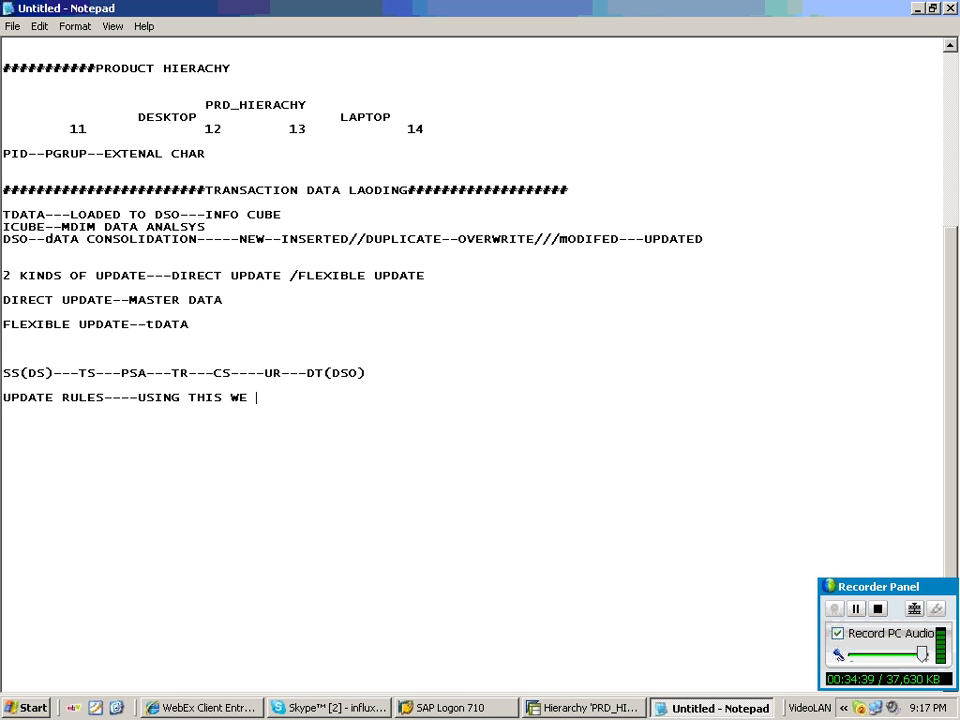
text(CAN MAP TS)
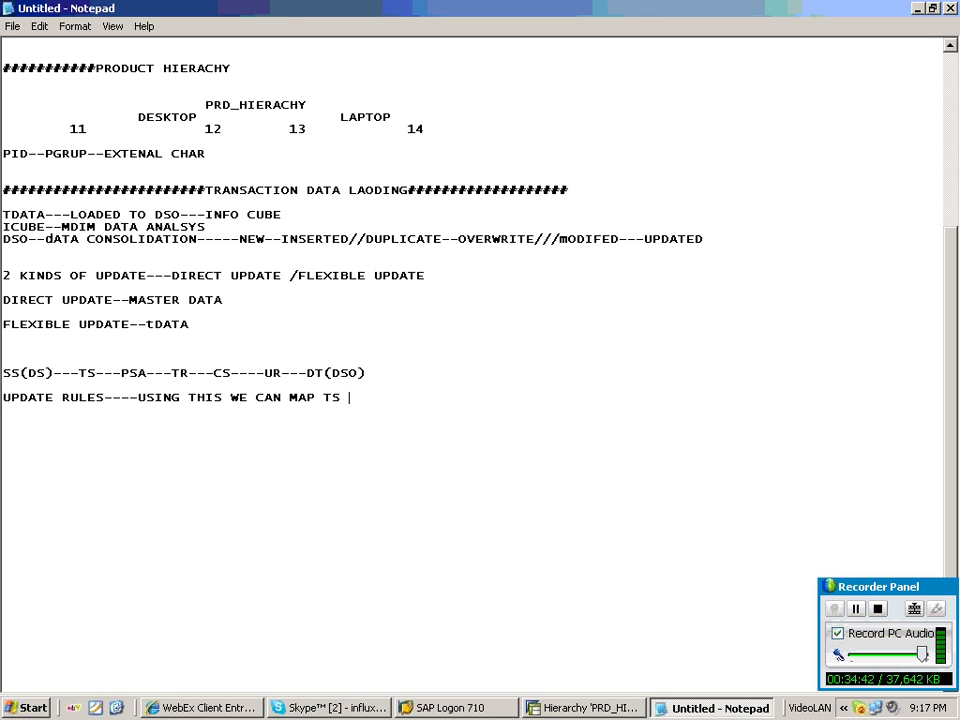
key(BackSpace)
key(BackSpace)
key(BackSpace)
text(COM)
text(MUNICATION STRU)
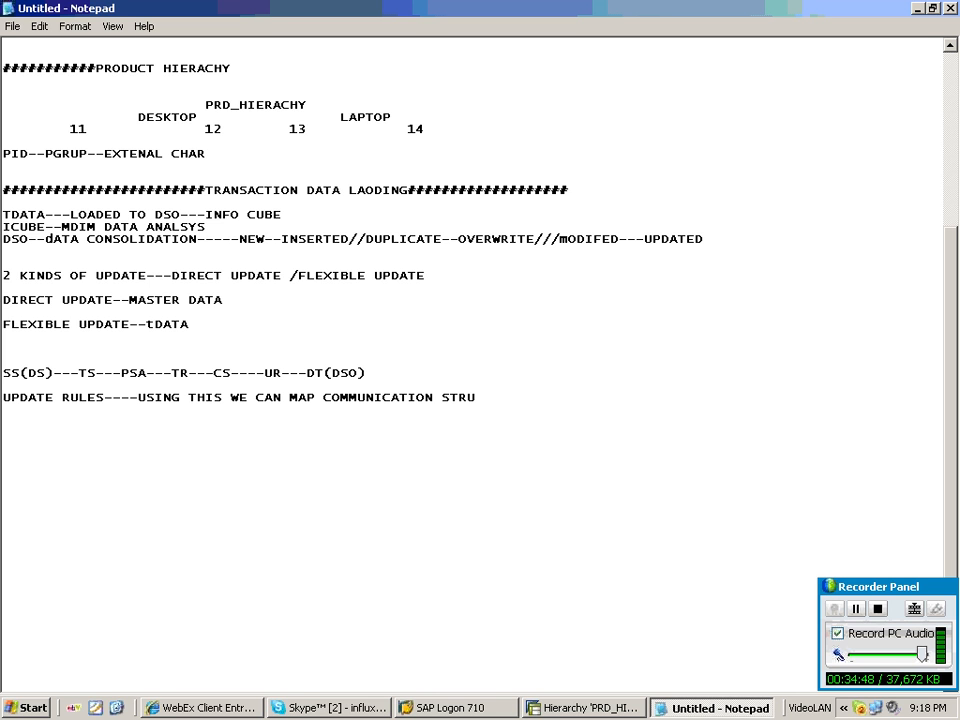
text(COLUMNS WITH TRA)
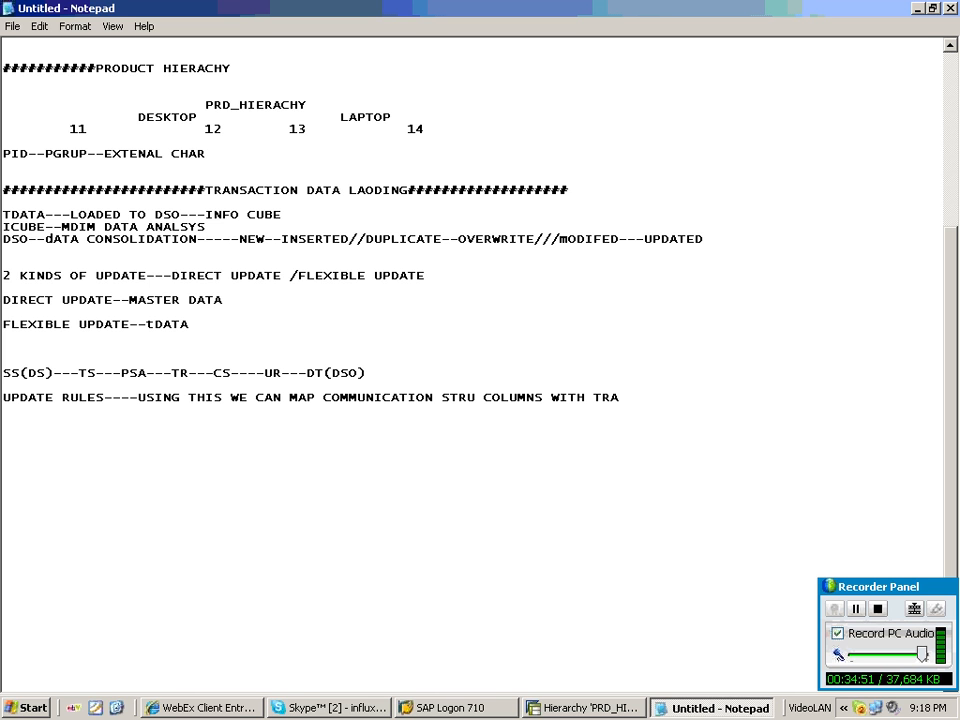
text(NSFER STRU)
text(CTURE)
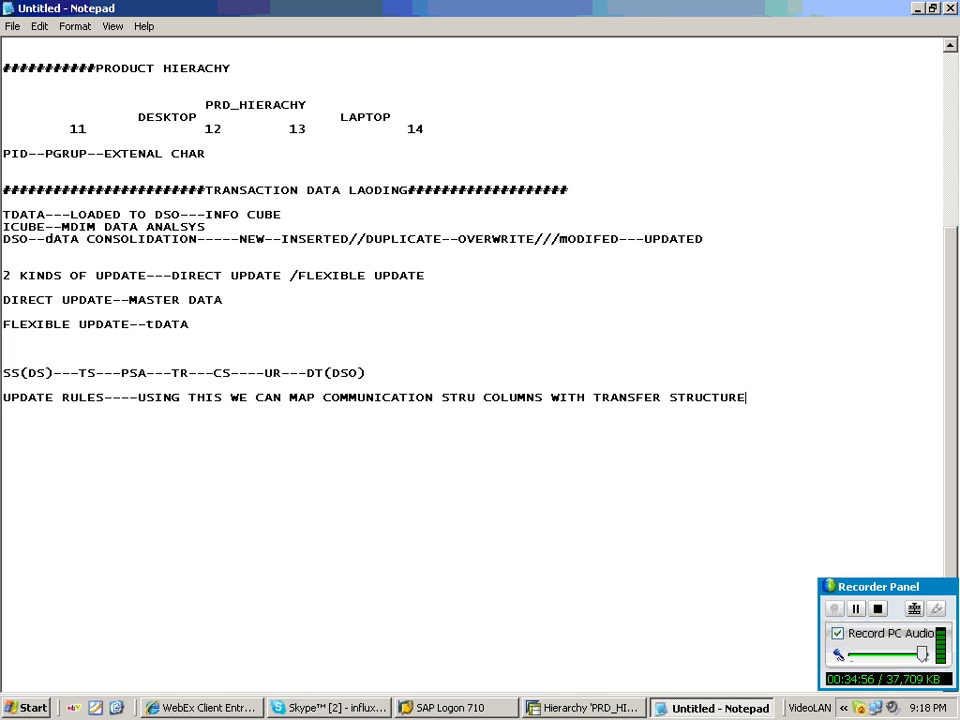
key(BackSpace)
key(BackSpace)
key(BackSpace)
key(BackSpace)
key(BackSpace)
key(BackSpace)
key(BackSpace)
key(BackSpace)
key(BackSpace)
key(BackSpace)
key(BackSpace)
key(BackSpace)
key(BackSpace)
key(BackSpace)
key(BackSpace)
key(BackSpace)
key(BackSpace)
key(BackSpace)
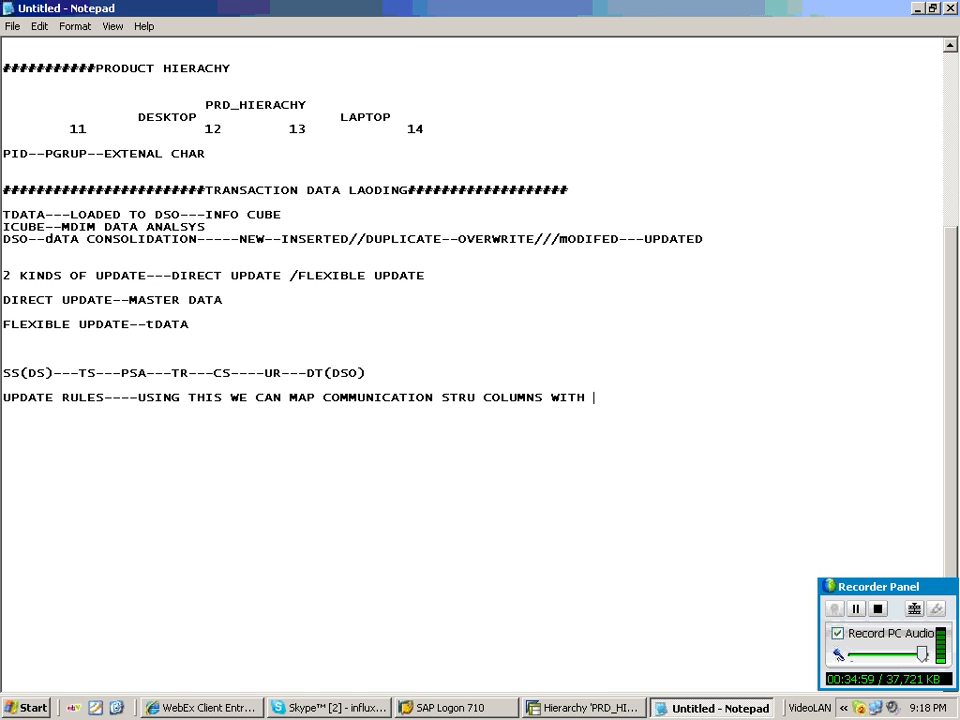
text(DATA TARGET)
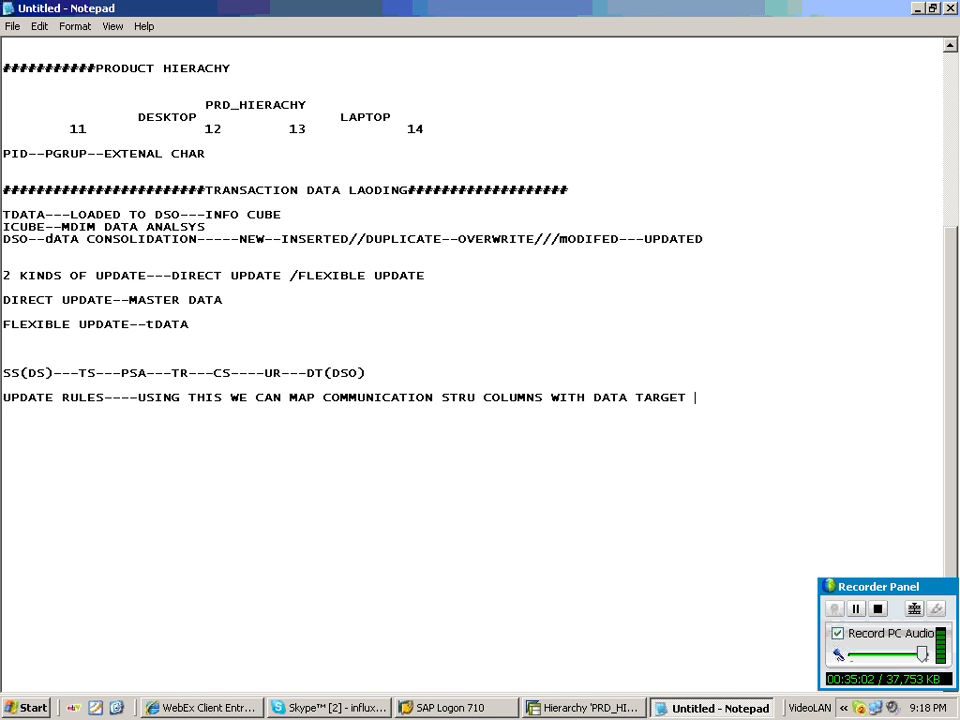
text(COLUMNS)
Switch briefly to the PRD_HIER hierarchy window and back, then highlight 'UPDATE RULES' in the notes.
click(600, 707)
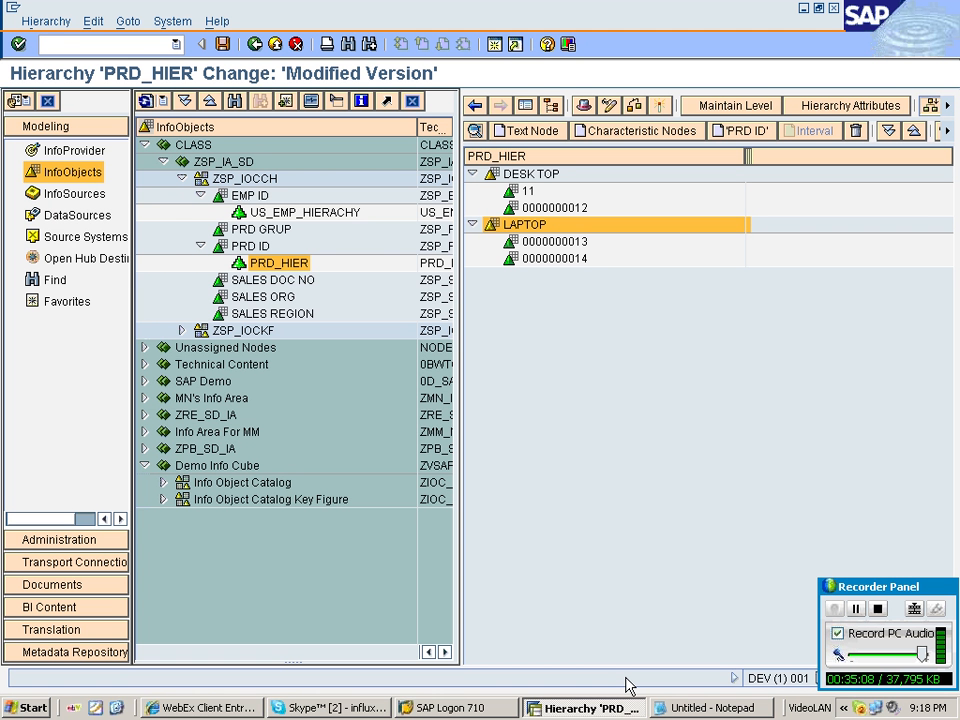
click(705, 707)
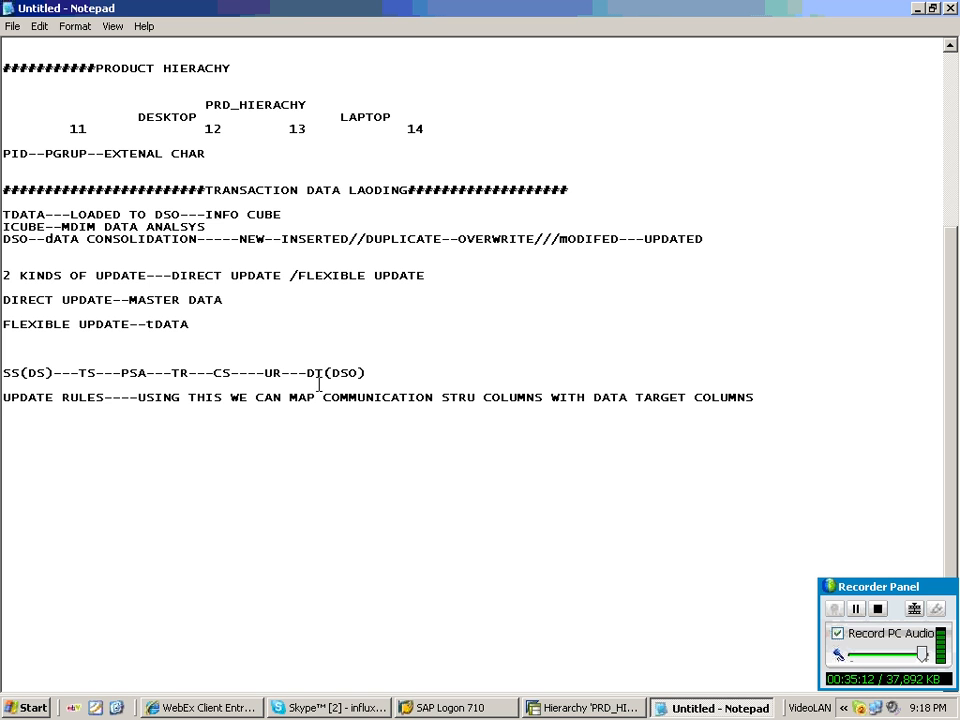
drag(104, 397, 3, 398)
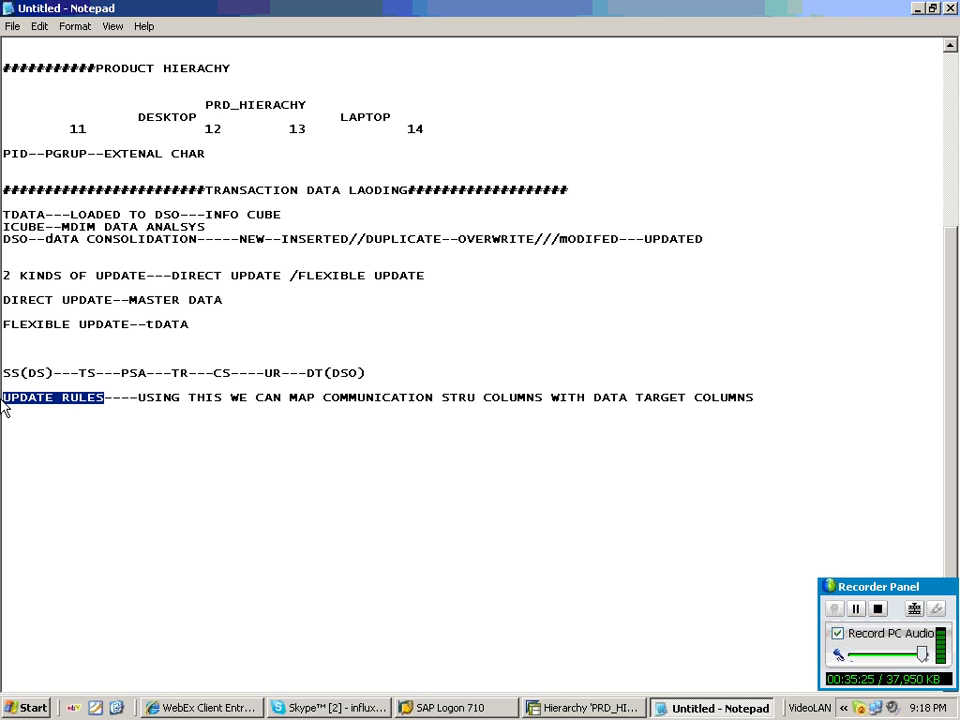
Append '--SIMILAR T TRANSFER RULE' to the end of the UPDATE RULES line in the notes.
click(49, 432)
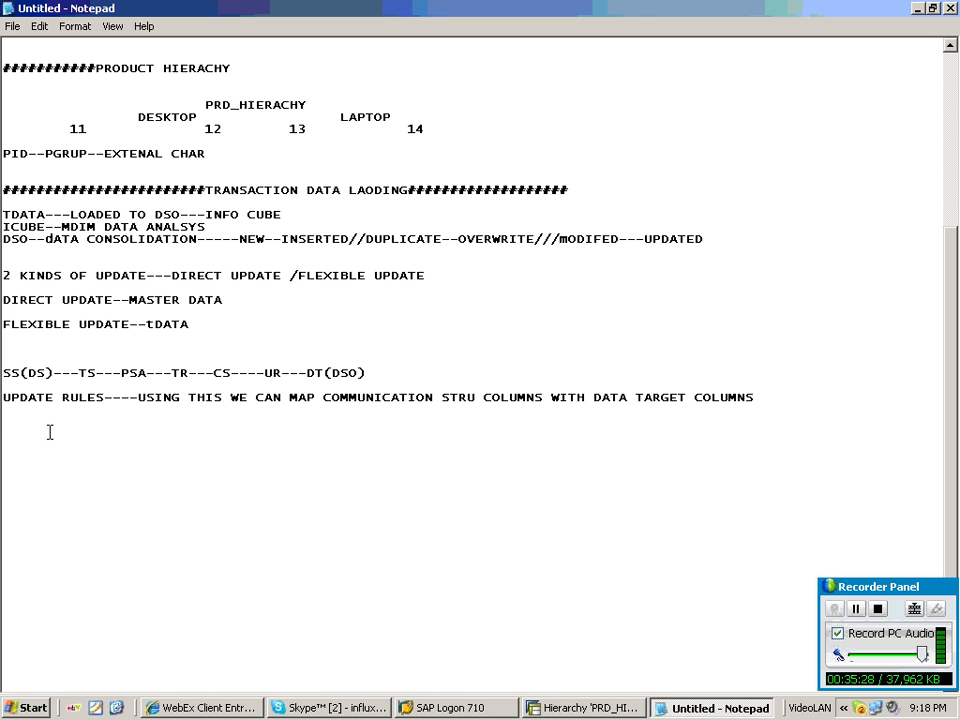
key(Return)
key(Return)
double_click(266, 374)
drag(266, 374, 257, 374)
click(765, 393)
text(--SIMILA)
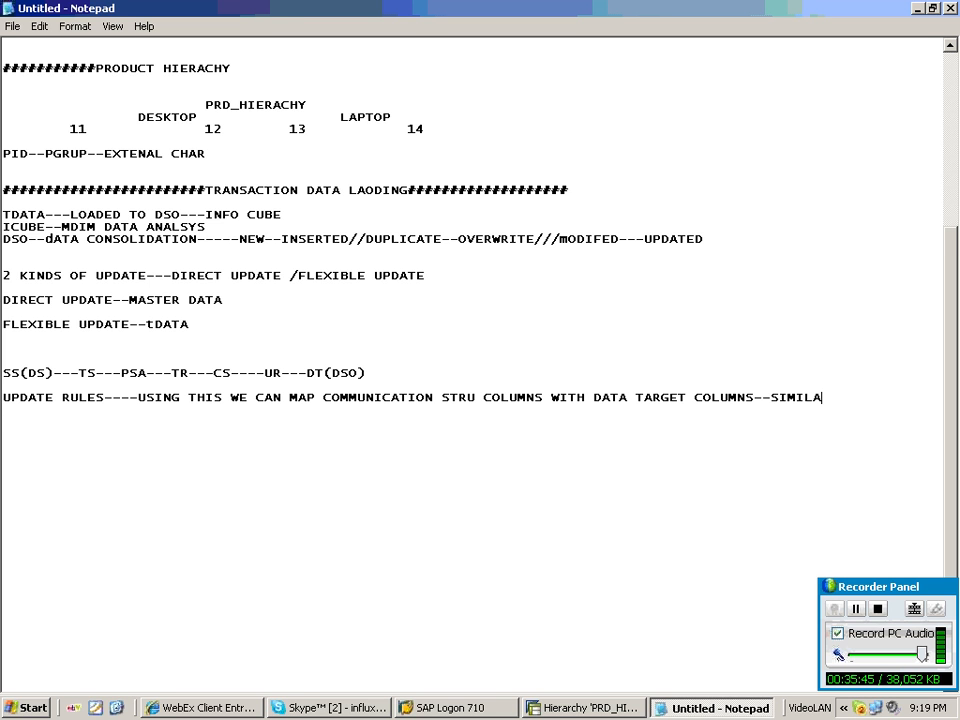
text(R T TRANSFER RUL)
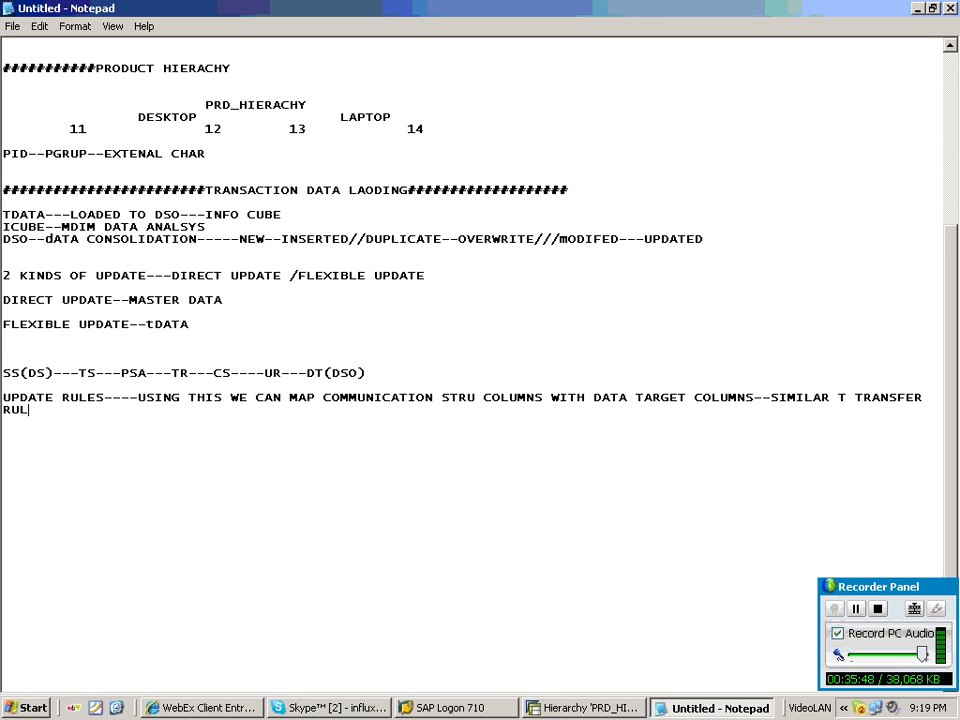
text(E)
Add the line 'TR--MAPPINF BETWEEN TS AND CS COLUMNS---INFOBJECT/CONSTNAT/ROUTINE/FORMULA' below it.
key(Return)
text(TR--)
text(MAPPINF T)
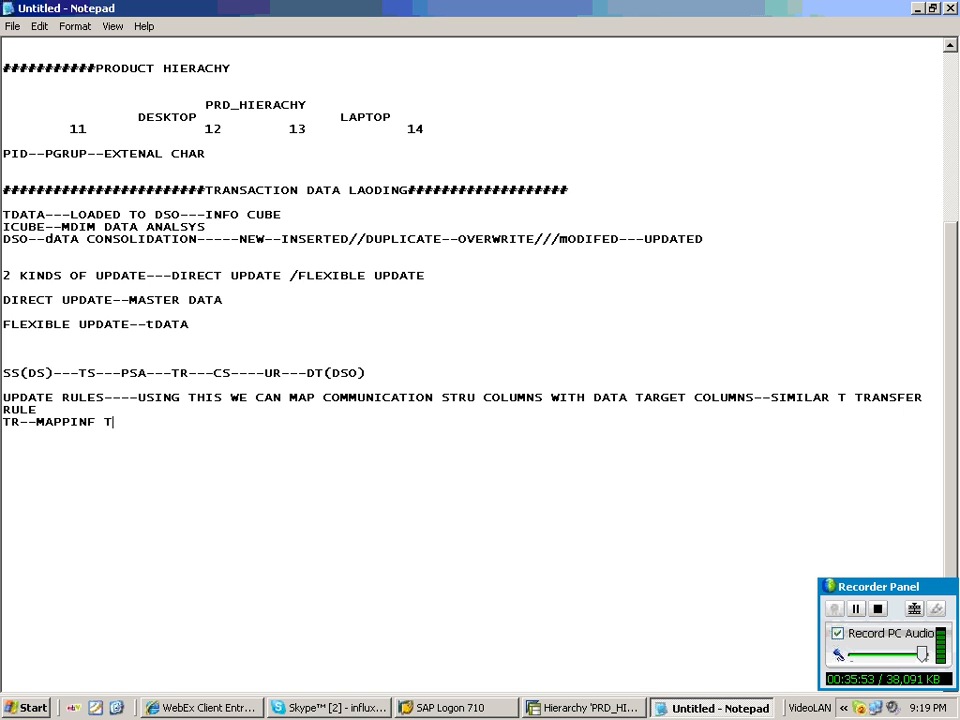
key(BackSpace)
text(BETWE)
text(EN TS AND CS CO)
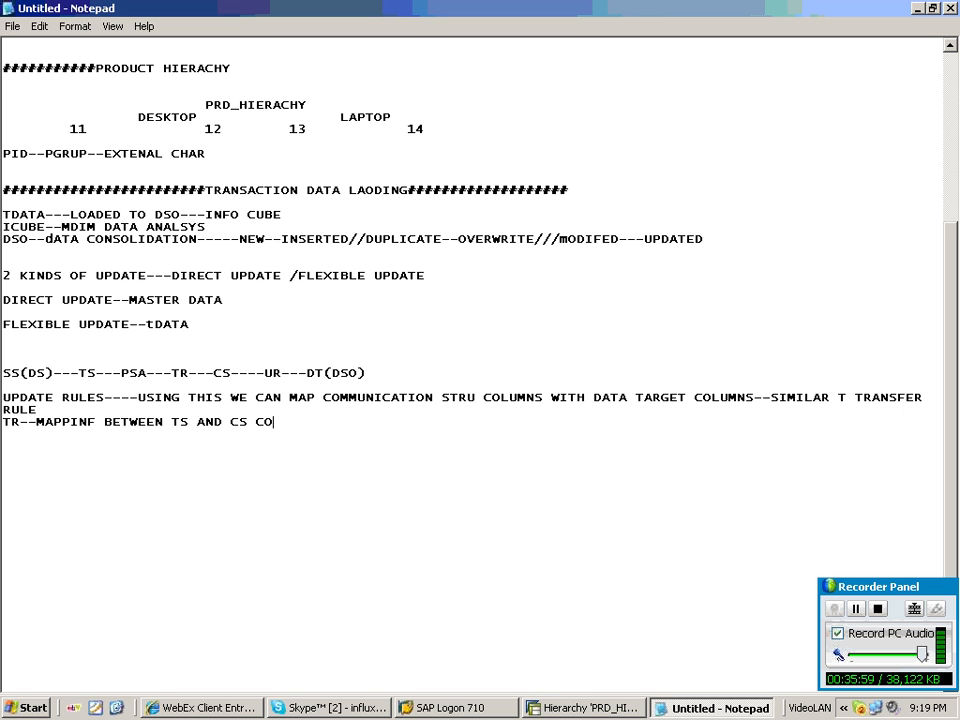
text(LUMNS)
key(Return)
key(BackSpace)
text(---INFOBJE)
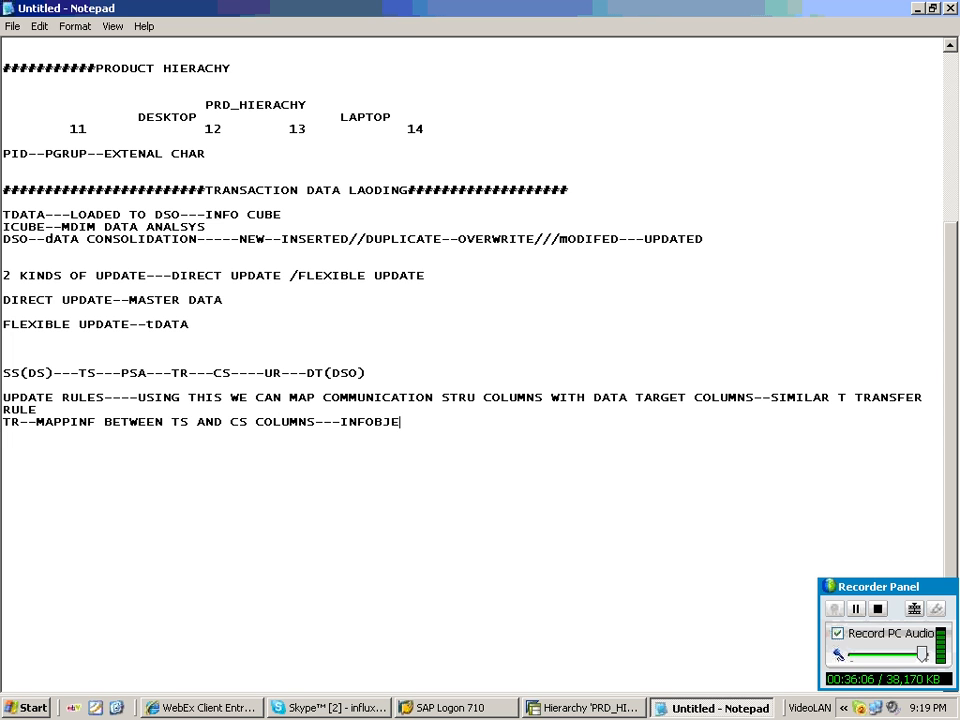
text(CT/C)
text(ONSTNAT/ROUT)
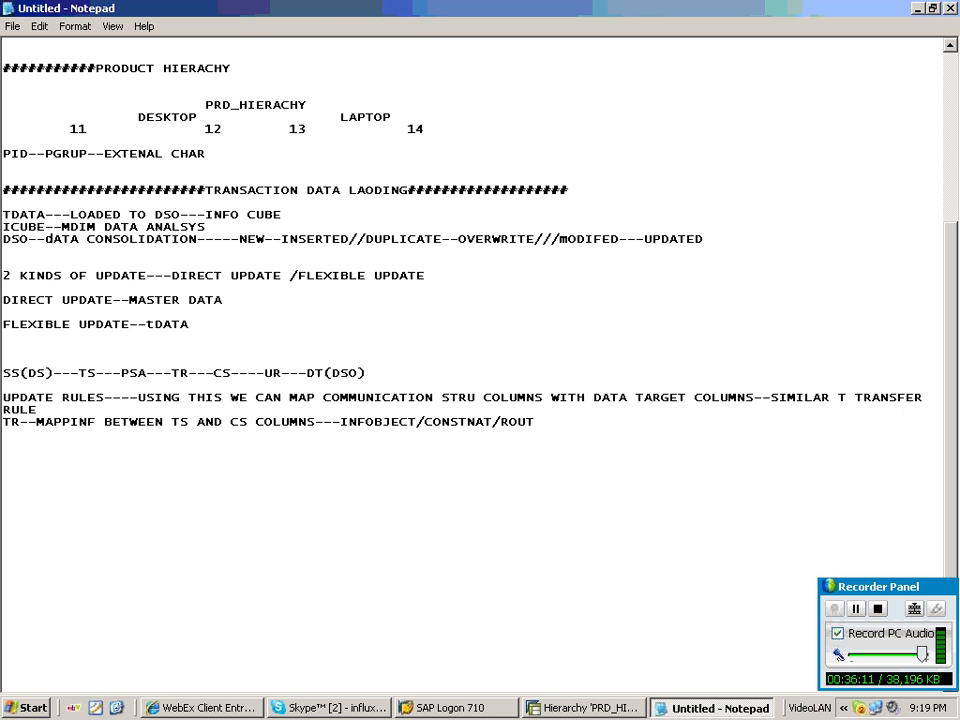
text(INE/FORMULA)
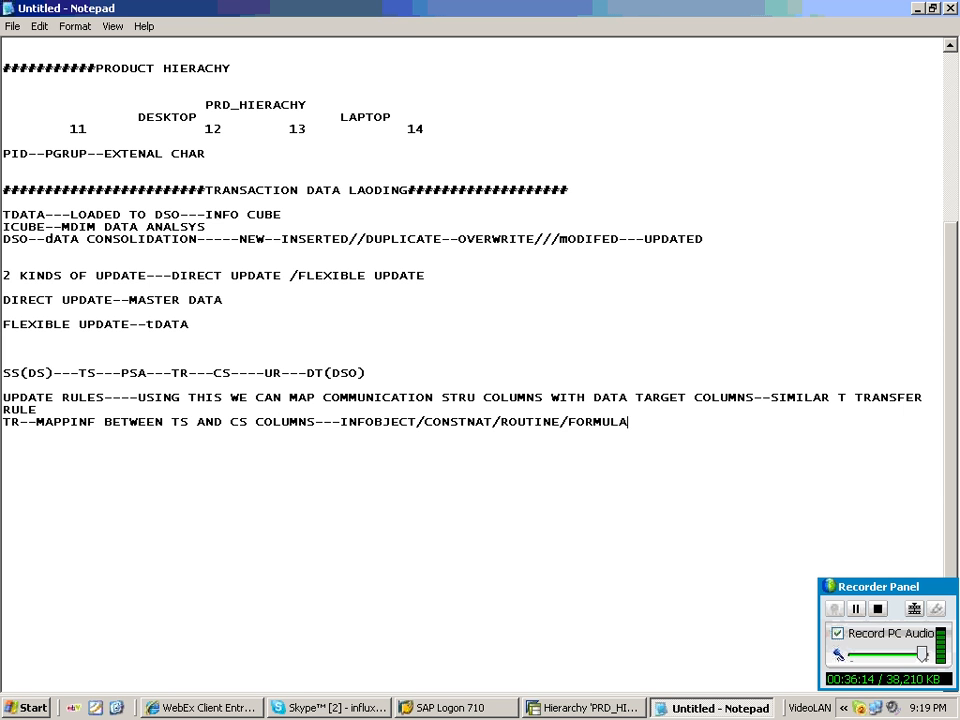
Leave blank lines and add the heading 'TYPES OF UPDATE RULES'.
key(Return)
key(Return)
key(Return)
text(TYPES OF U)
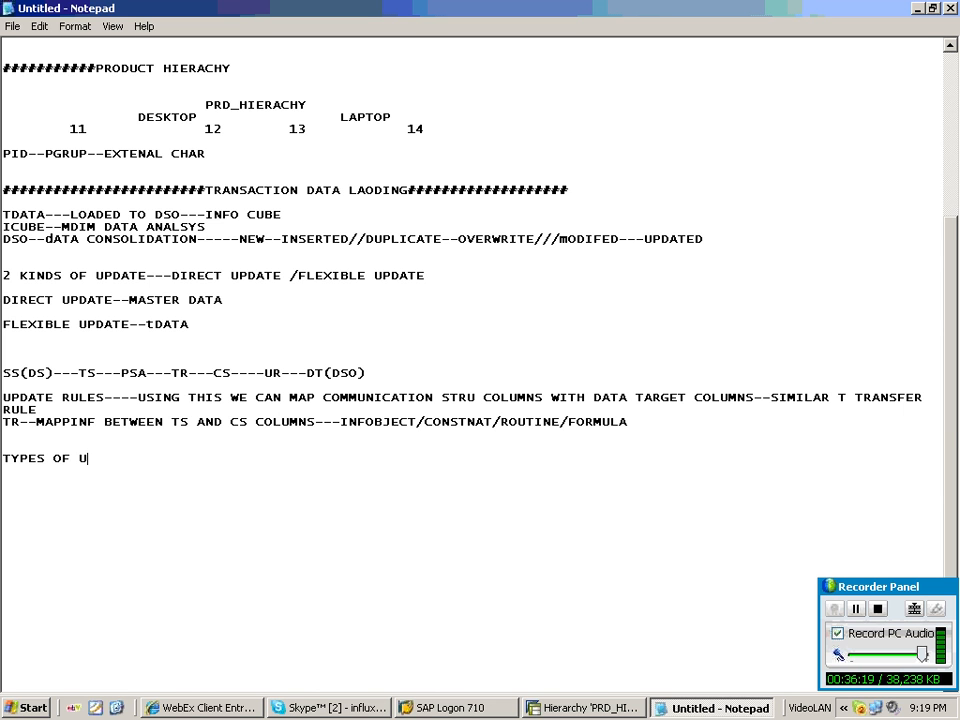
text(PDATE RULES)
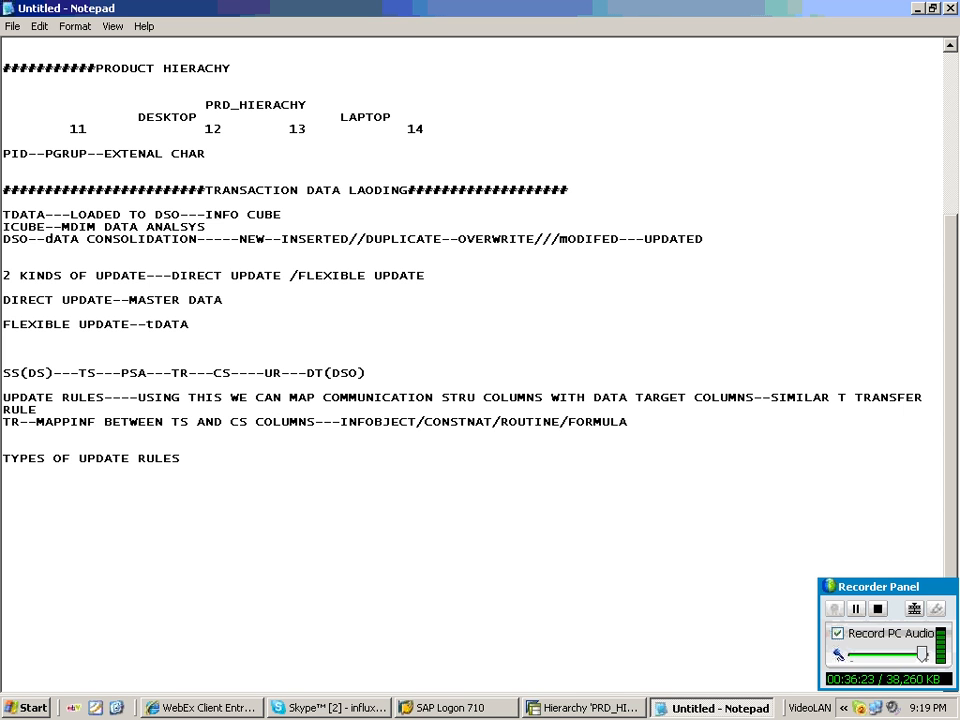
Add the line 'UR FOR KEY FIGURE--INFOOBJECT/ROUTINE/FORMULA' under the heading.
key(Return)
text(1)
text(EY FIGURE--INFO)
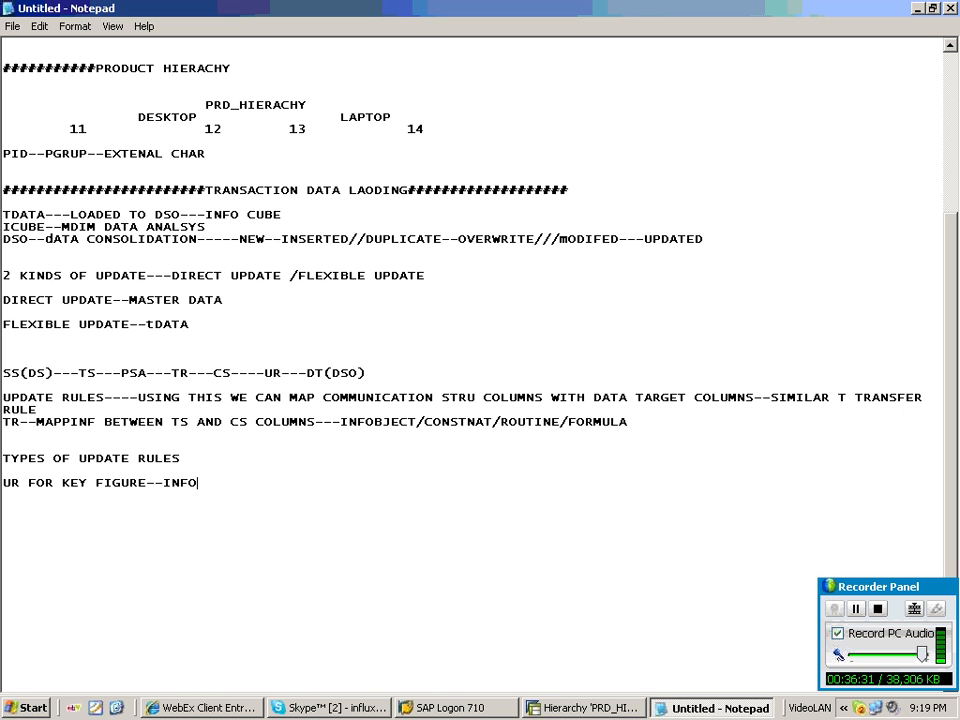
text(OBJECT/ROUTINE/)
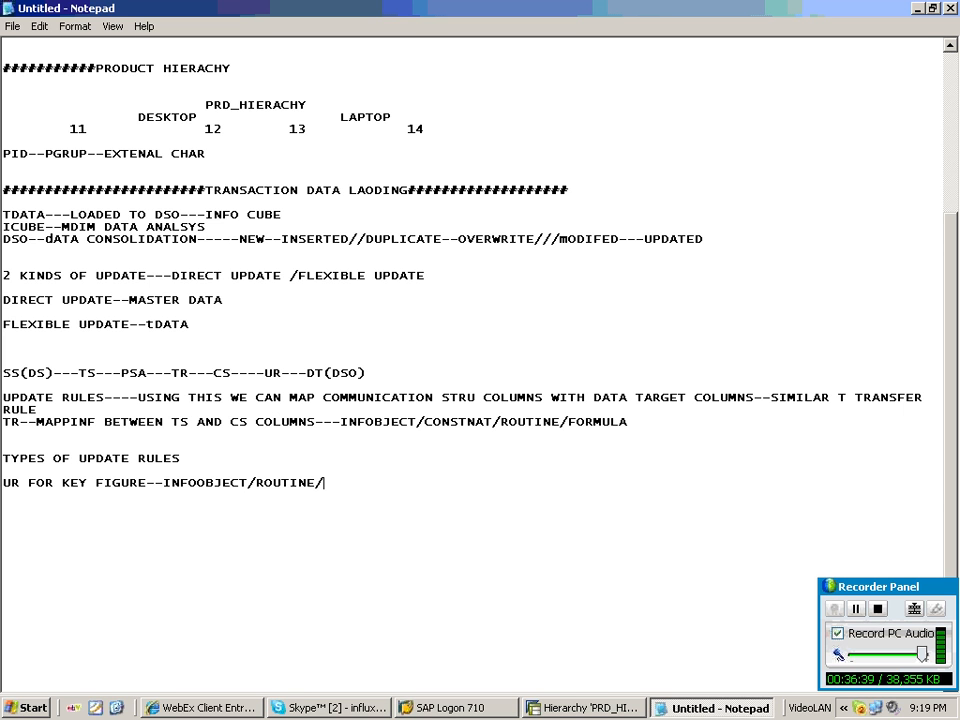
text(FORMULA)
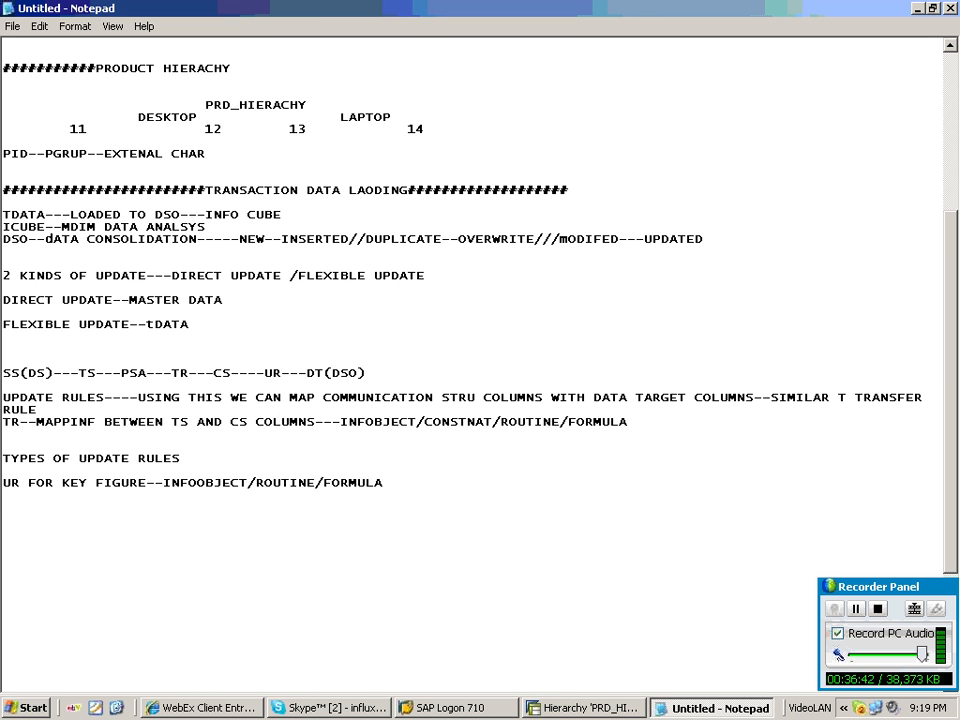
Add the line 'UR FOR CHAR---IO/CONSTANT/ROUTINE/FORMULA//READ MDATA ATTR/INTIAL VALUE'.
key(Return)
text(UR FOR CHAR---IO)
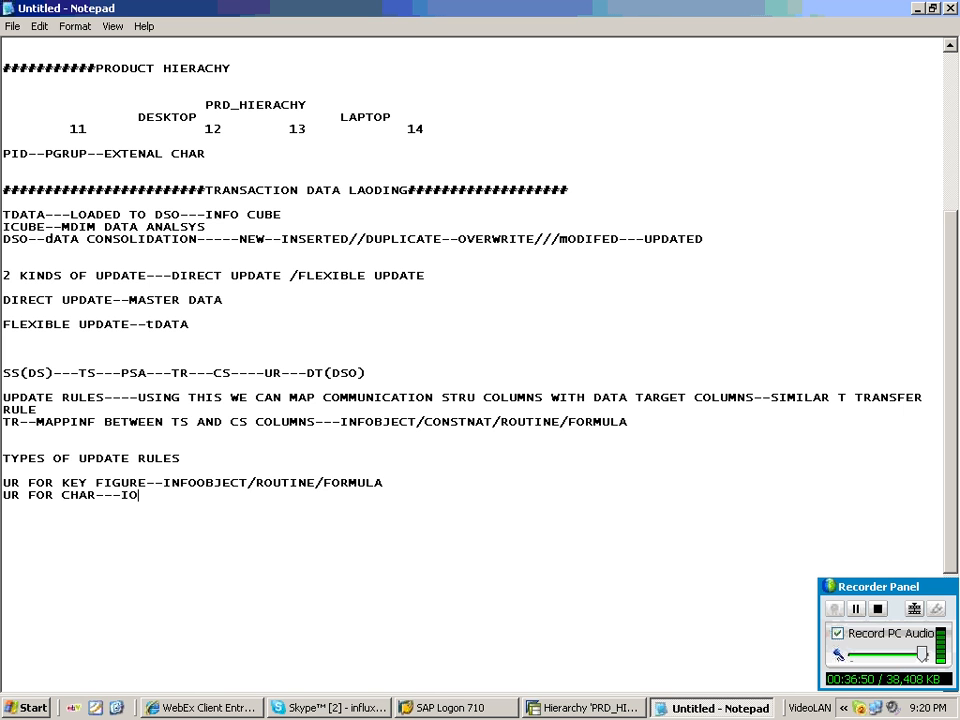
text(/CONSTANT)
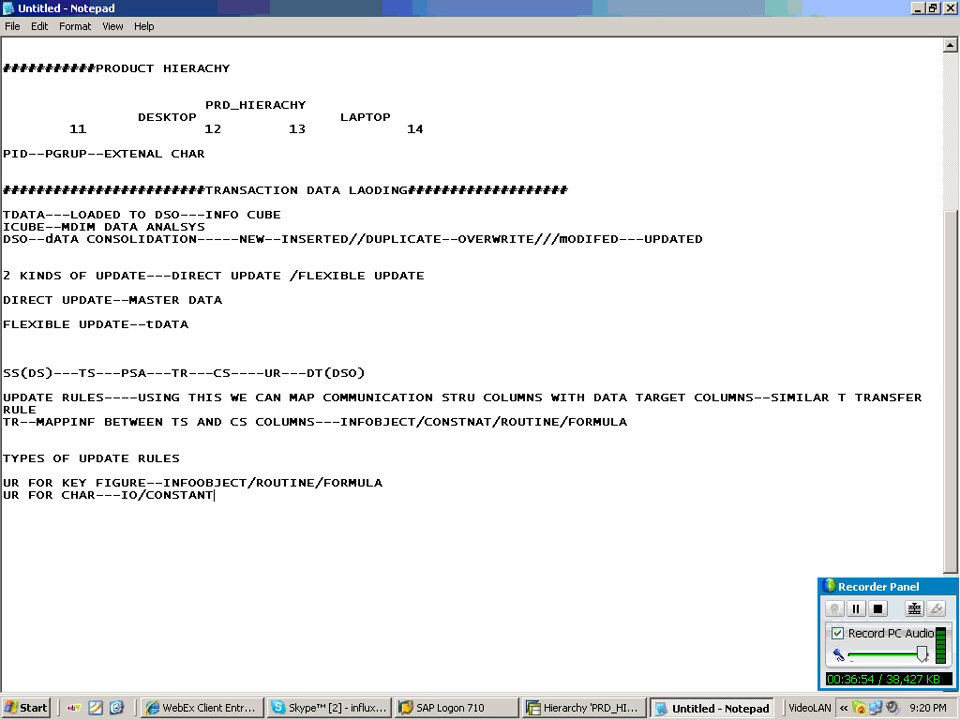
text(/ROUTINE)
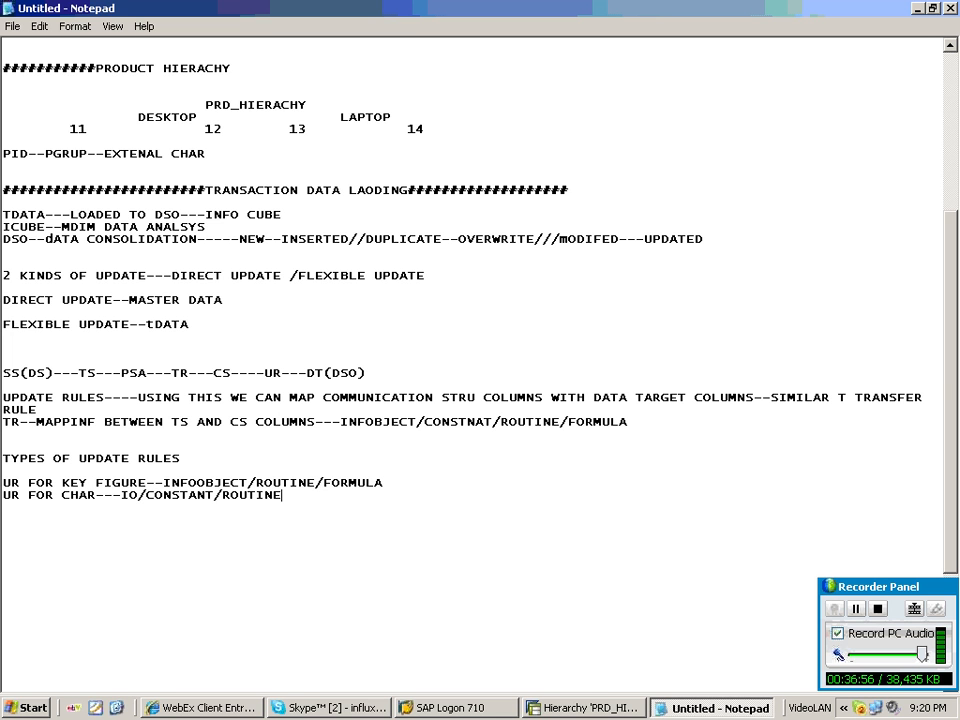
text(/FORMULA//RE)
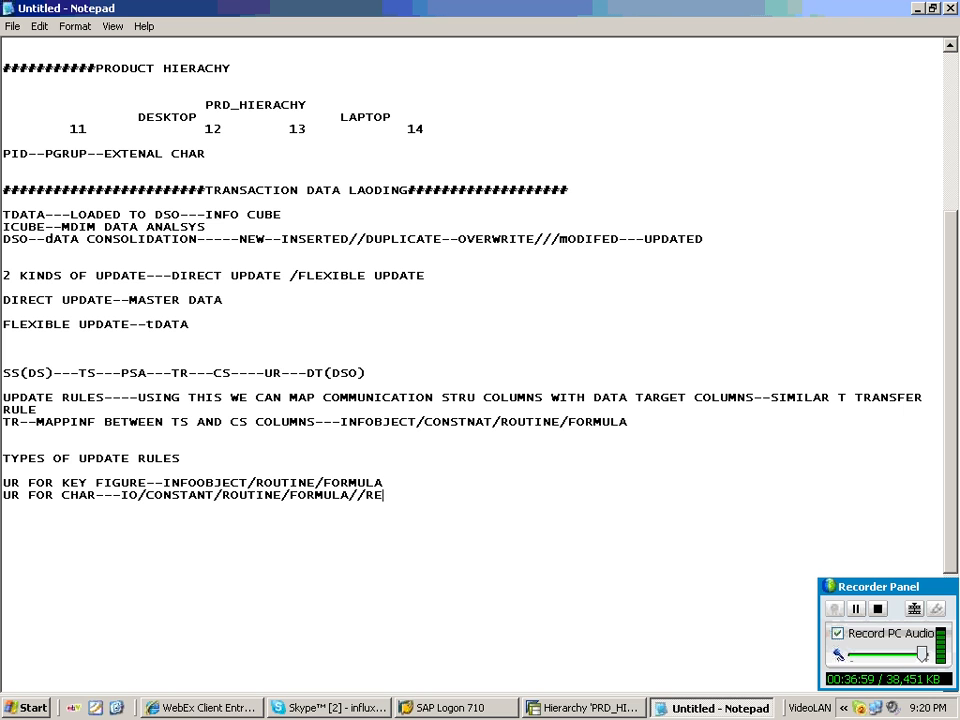
text(AD MDATA TA)
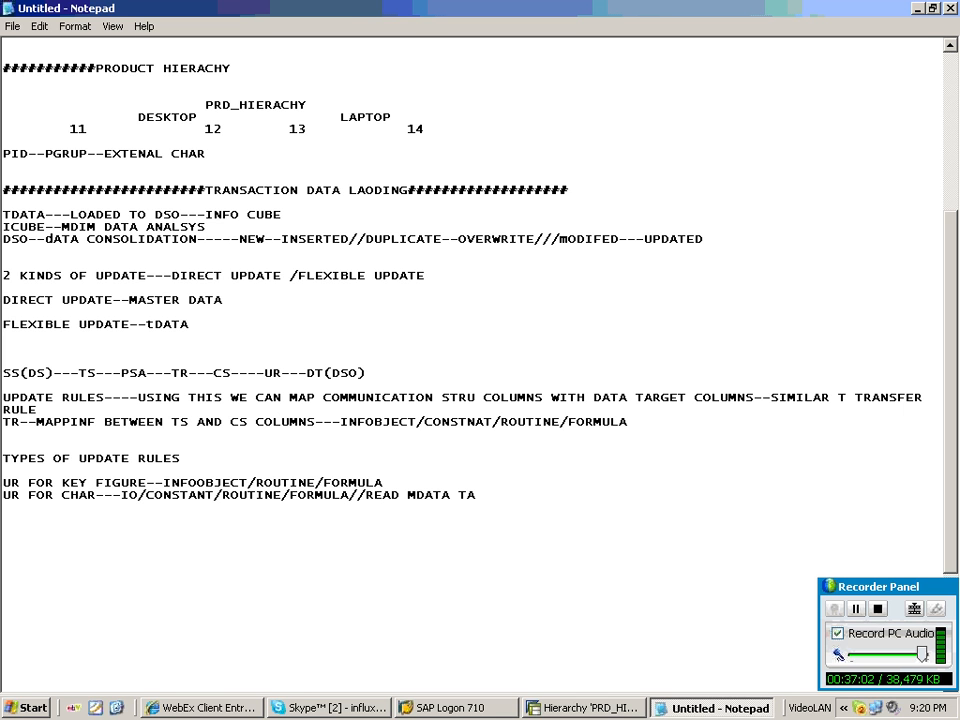
key(BackSpace)
key(BackSpace)
text(ATTR/INTIAL VALUE)
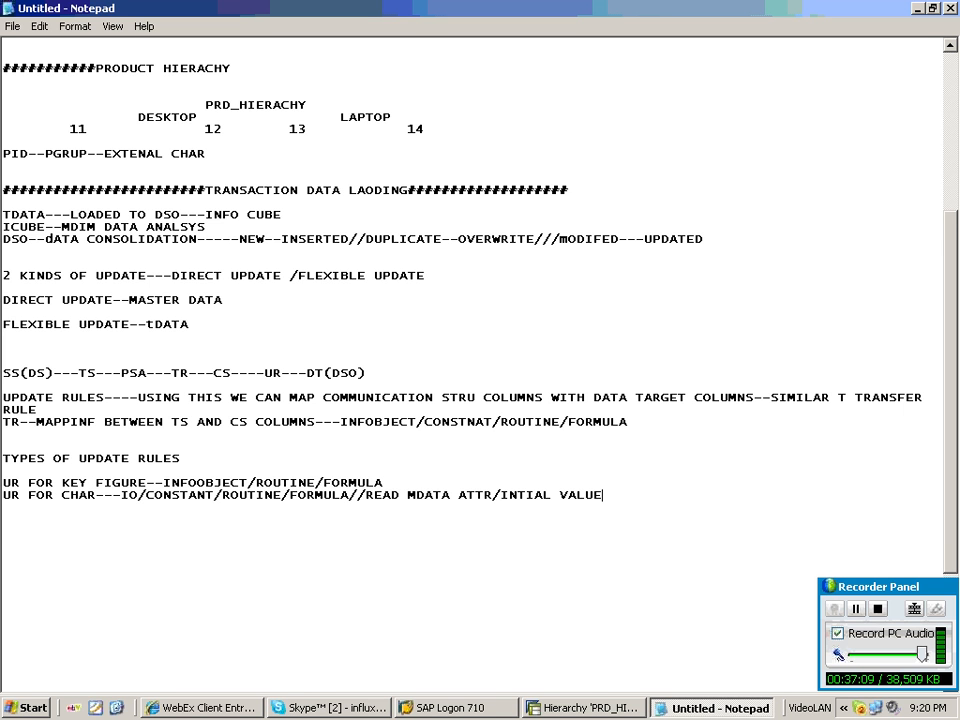
Add the line 'UR FOR TIME CHARS--------ALL+TIME DISTRIBUTION'.
key(Return)
text(UR FOR TIME CHA)
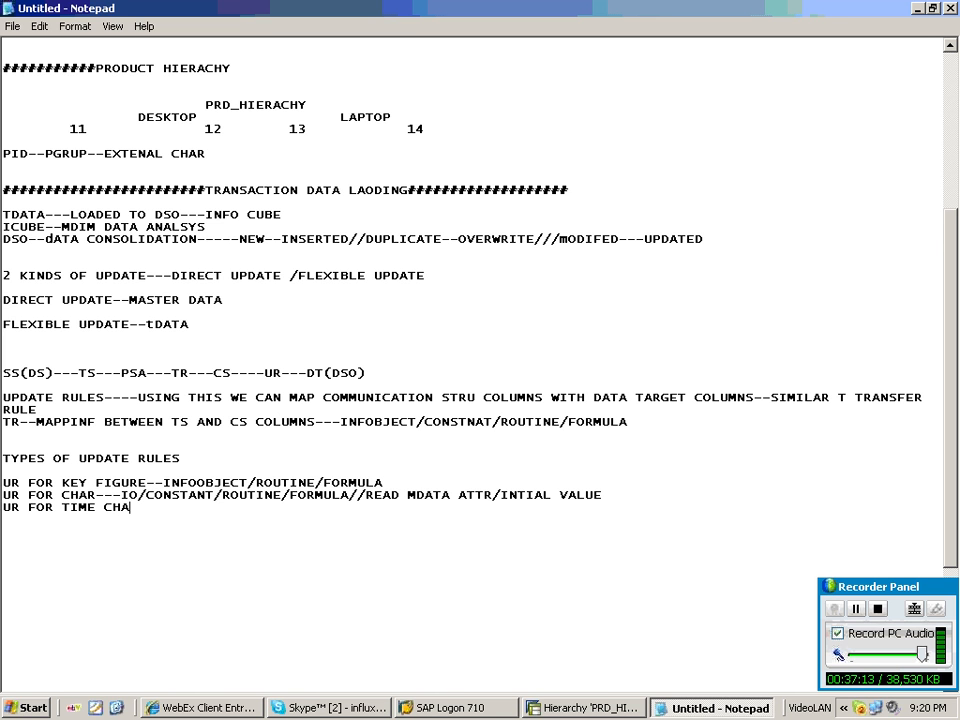
text(RS--------ALL+TIME DISTRIBUTIOB)
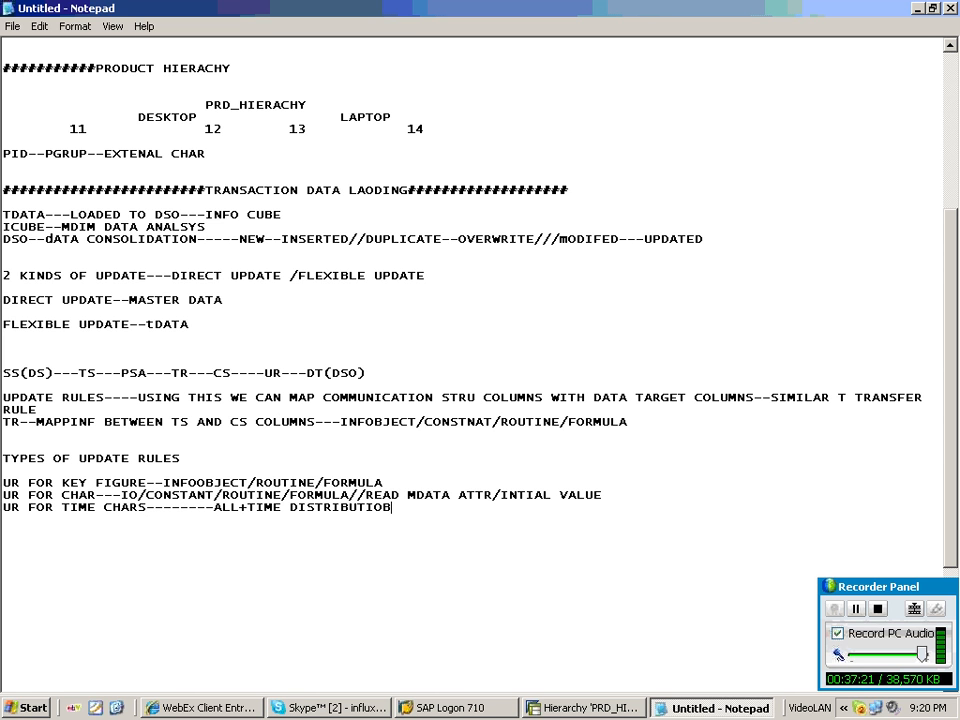
key(BackSpace)
text(N)
Below the update rule types, start a numbered procedure with '1.CREATE APPLICATION COMPONENT'.
scroll(467, 407, down, 6)
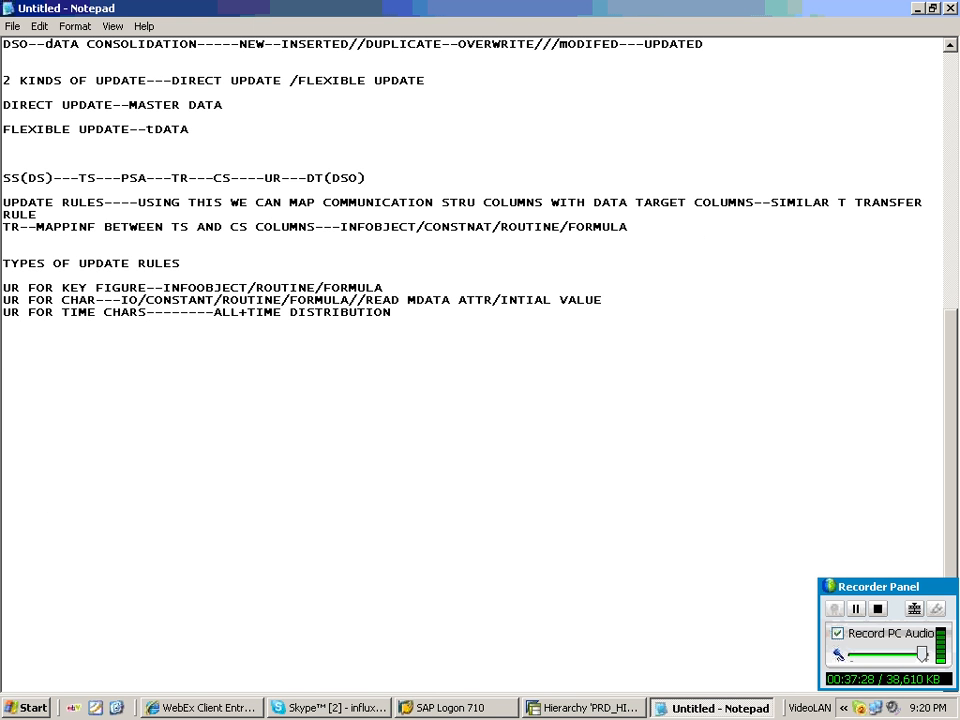
key(Return)
key(Return)
key(Return)
text(1.CREATE)
text( APPLICATION COMPONEN)
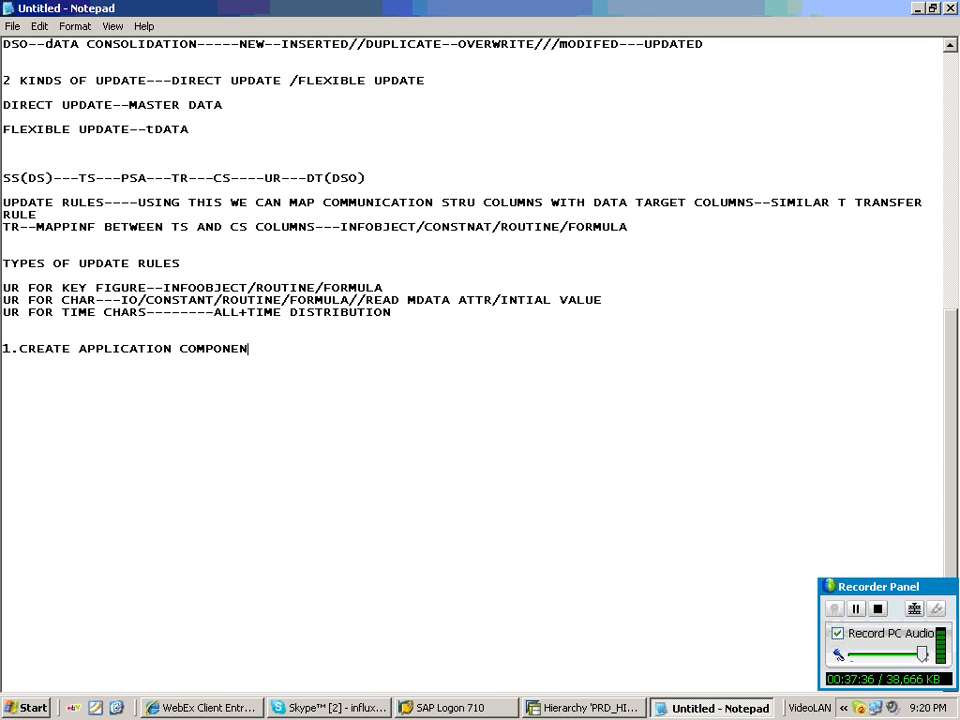
text(T)
Add the indented step '2.CREATE INFOSOURCE'.
key(Return)
key(Tab)
text(2.CREATE)
text(INFOSO)
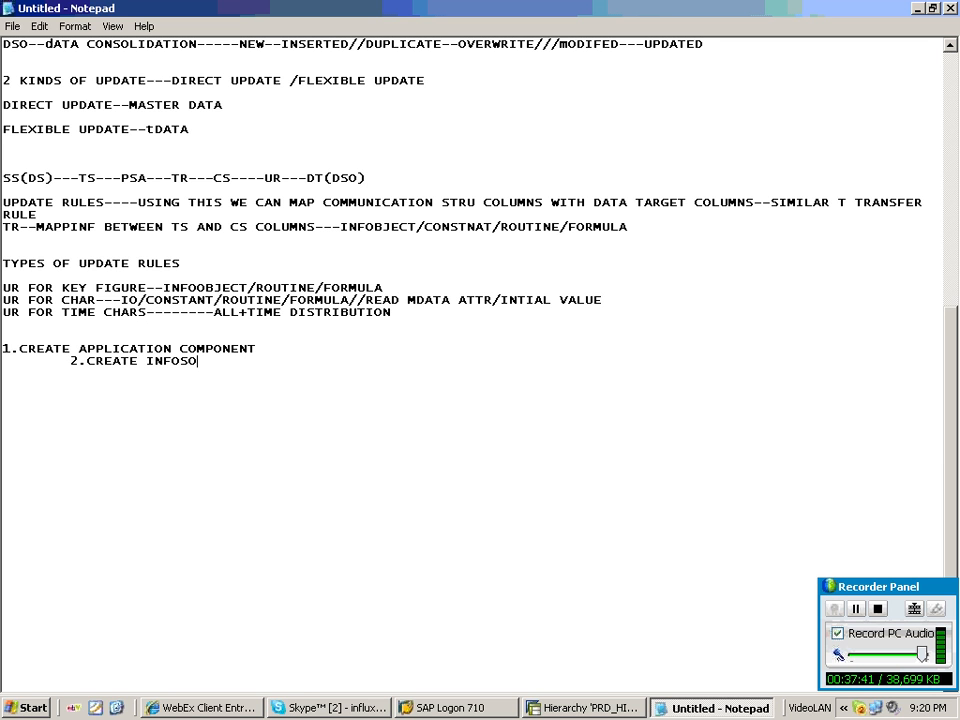
text(URCE)
Add the further indented step '3.ASSIGN DATA SOURCE'.
key(Return)
key(Tab)
key(Tab)
text(3)
text(.ASSIGN DATA S)
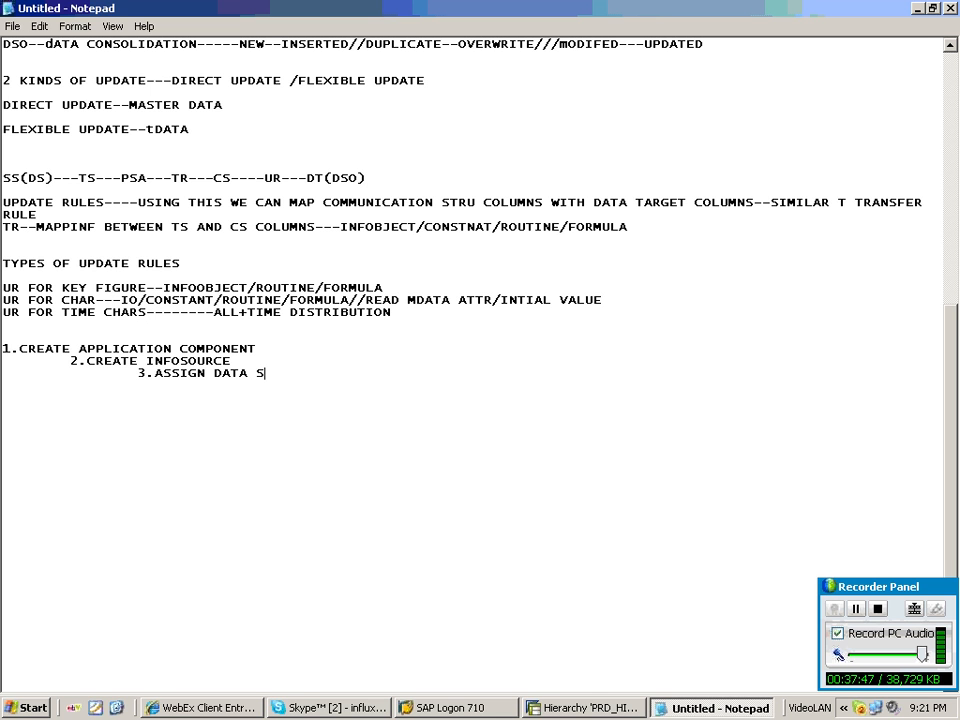
text(OURCE)
Add the indented note '(CREATE UR ON DATA TARGET)' under the data source step.
click(350, 707)
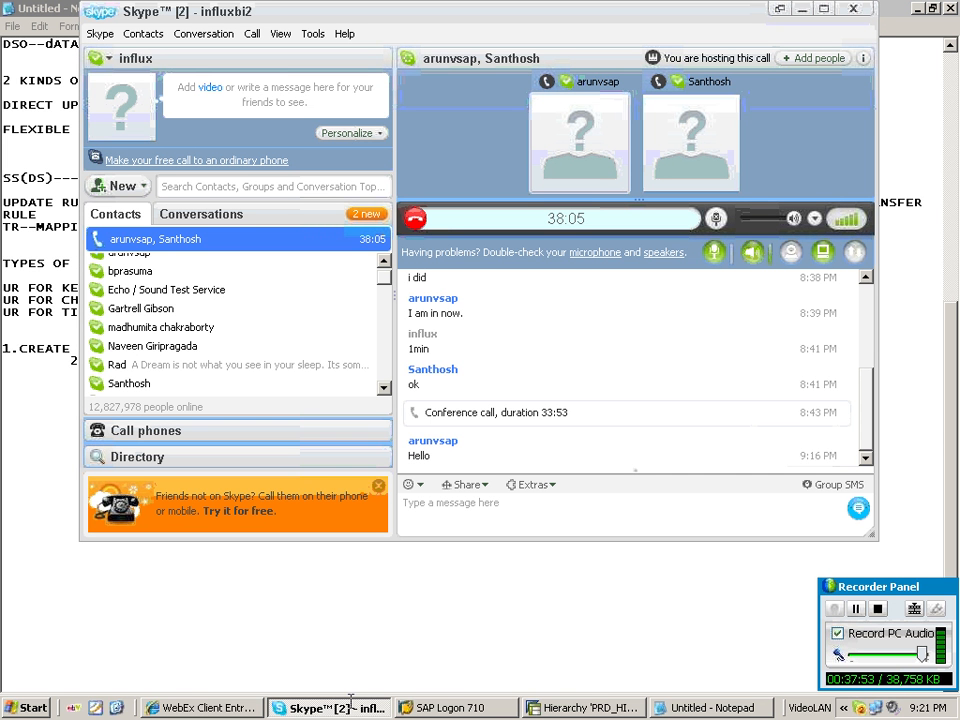
click(350, 707)
key(Return)
key(Tab)
key(Tab)
key(Tab)
text(()
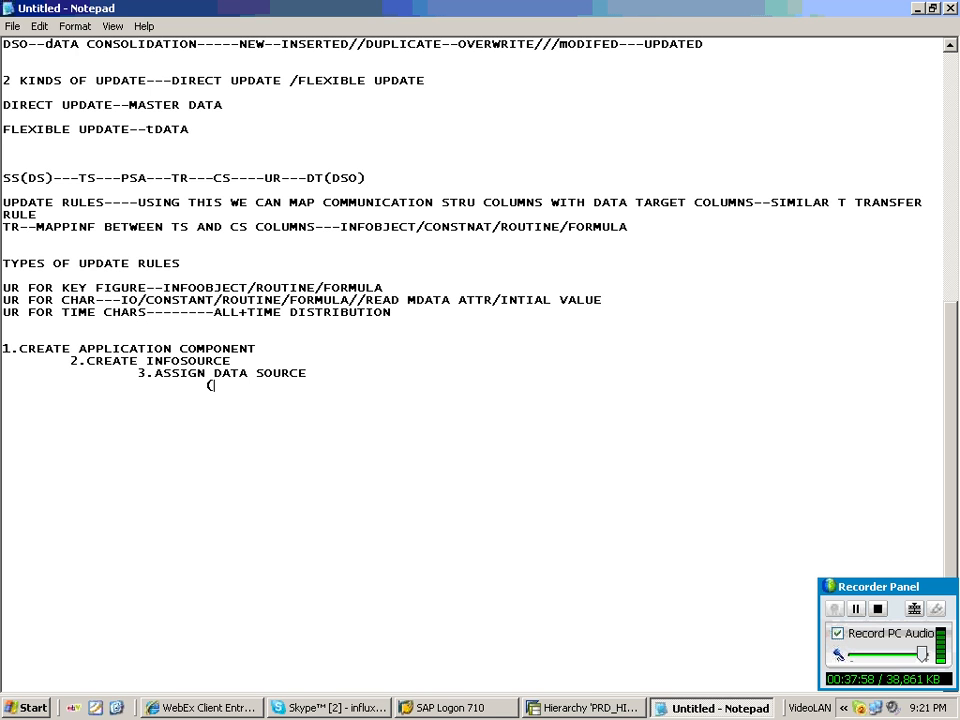
text(CREATE UR)
text(O)
text(N DA)
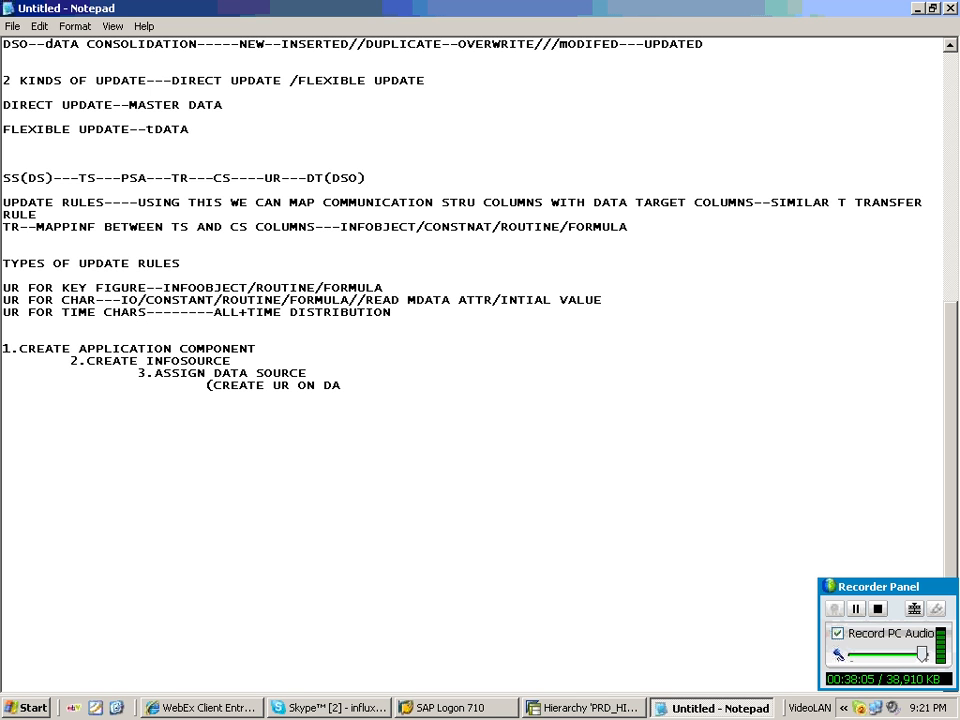
text(TA TARGET))
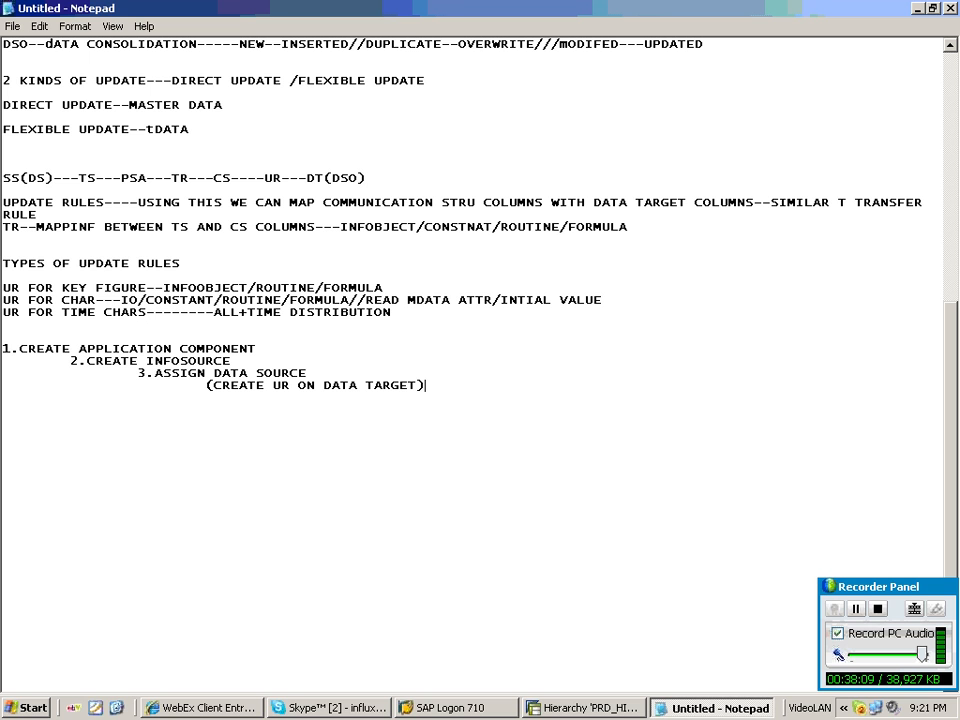
Add the indented step '4.CREATE INFOPACKAGE'.
key(Return)
key(Tab)
key(Tab)
key(Tab)
text(4.CREATE)
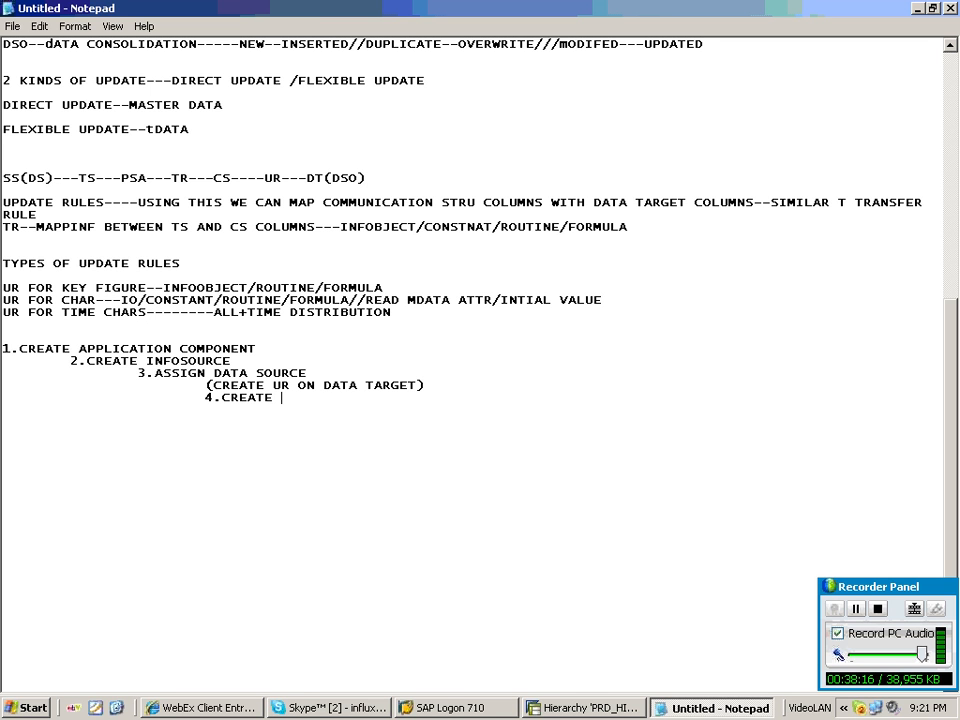
text(INFOPACKAGE)
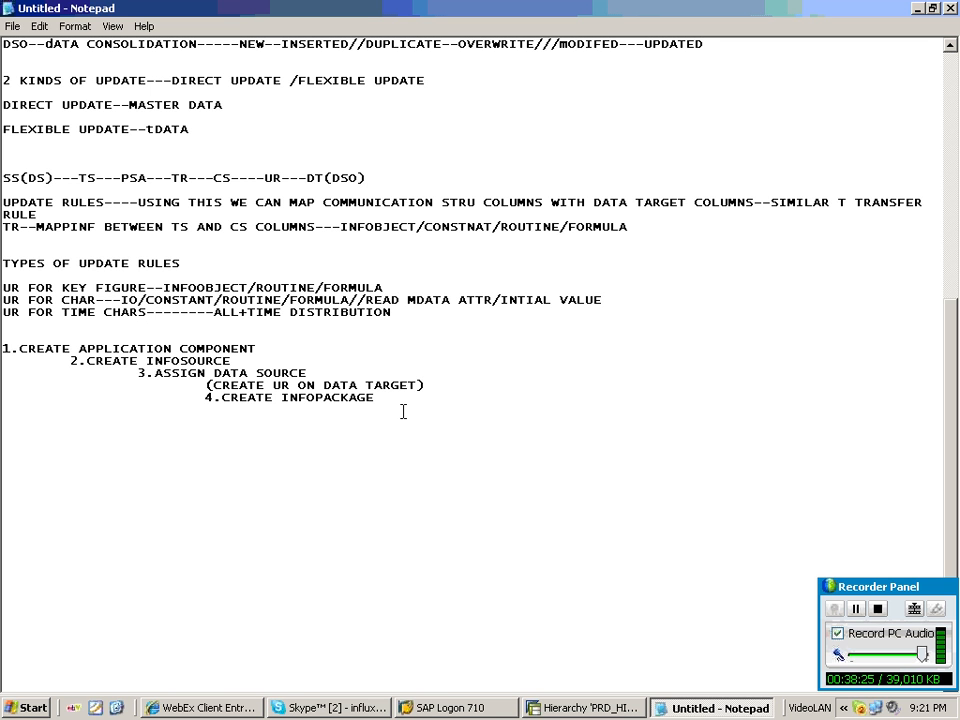
key(Return)
key(ctrl+s)
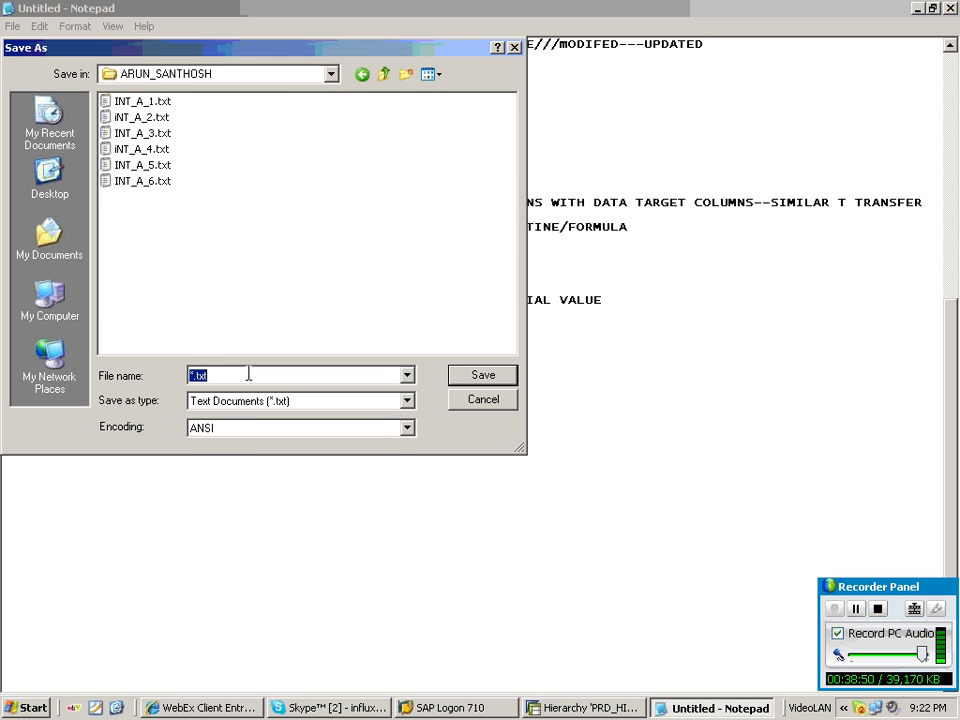
text(iNT_)
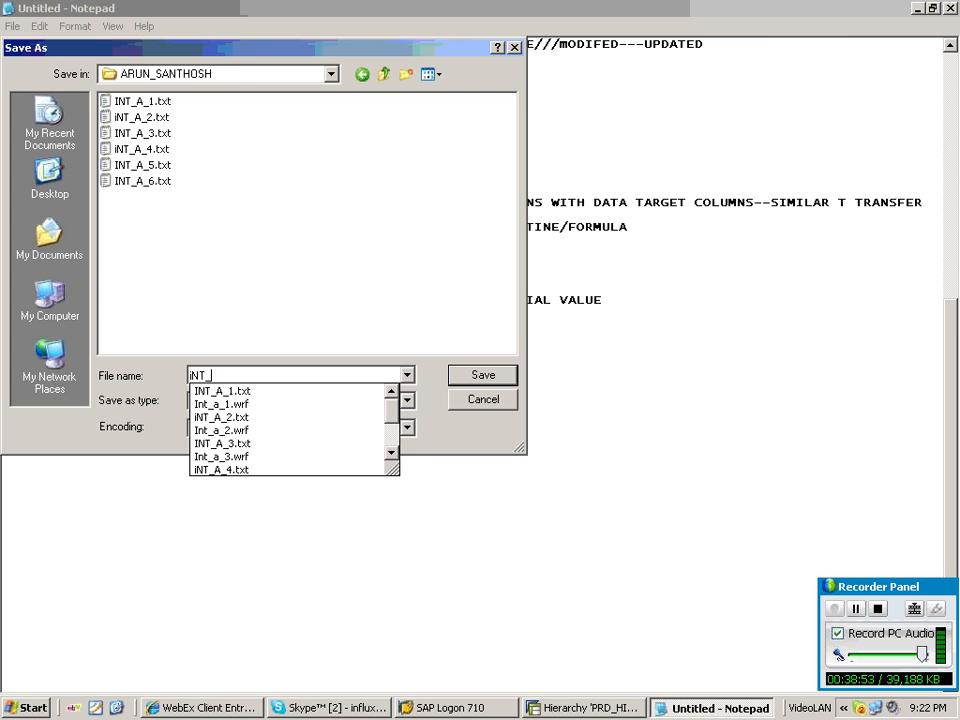
text(A_7)
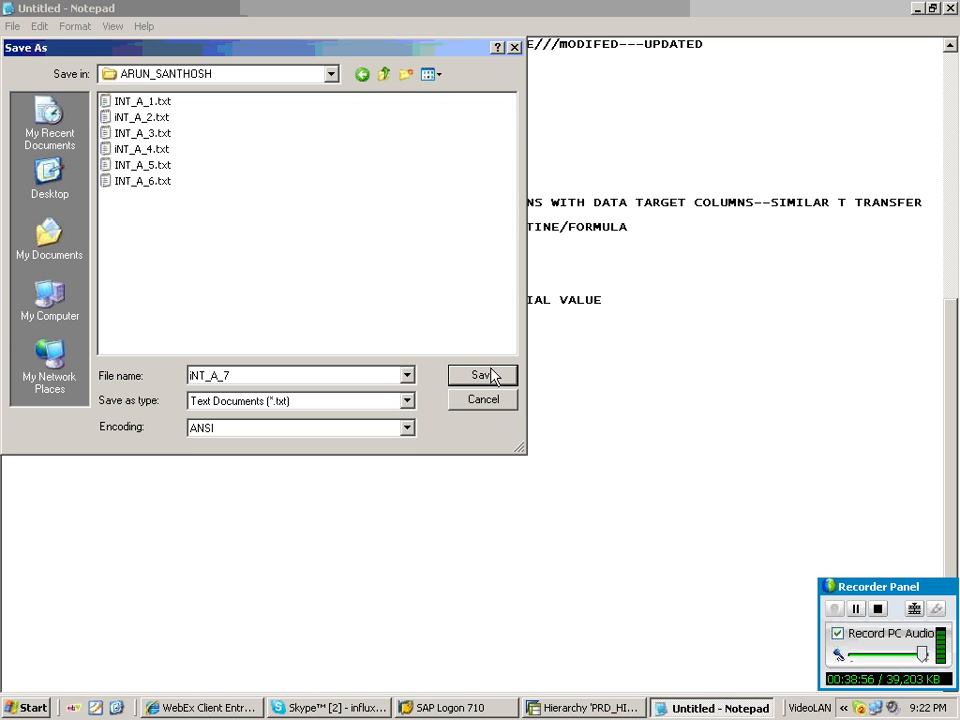